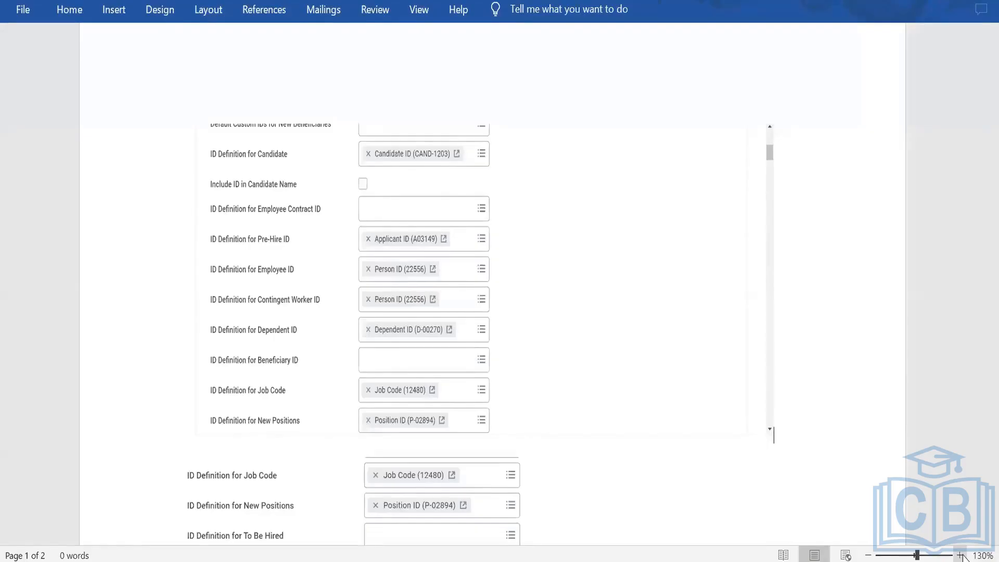
Step: Zoom the document to 150% and examine the candidate ID definition fields in the screenshot
left_click(959, 555)
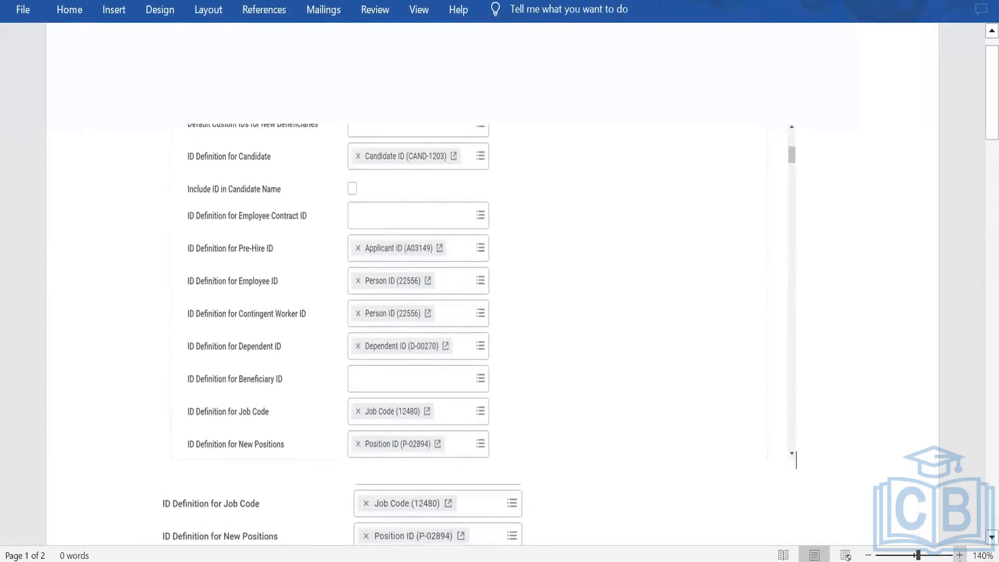
left_click(960, 555)
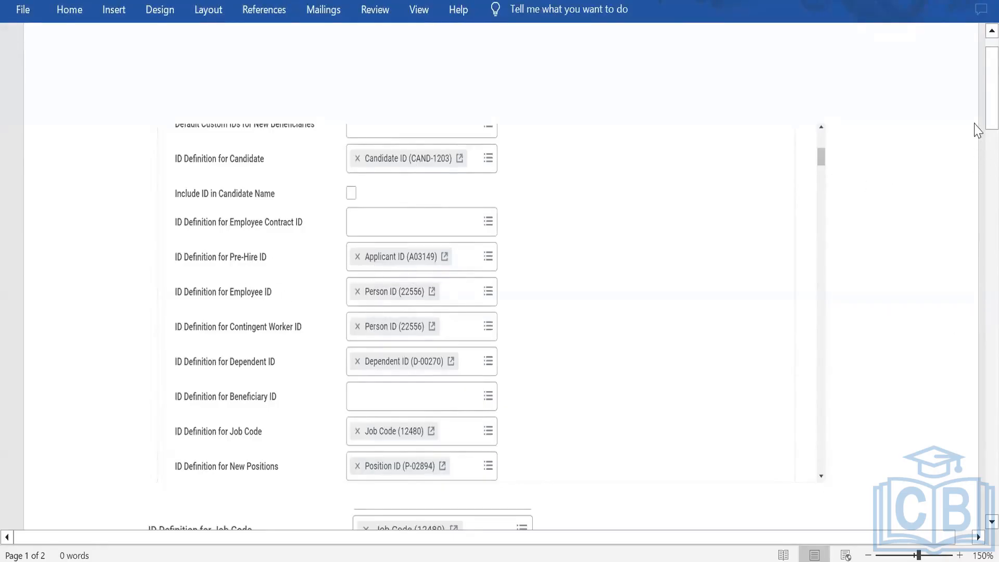
left_click_drag(978, 117, 977, 152)
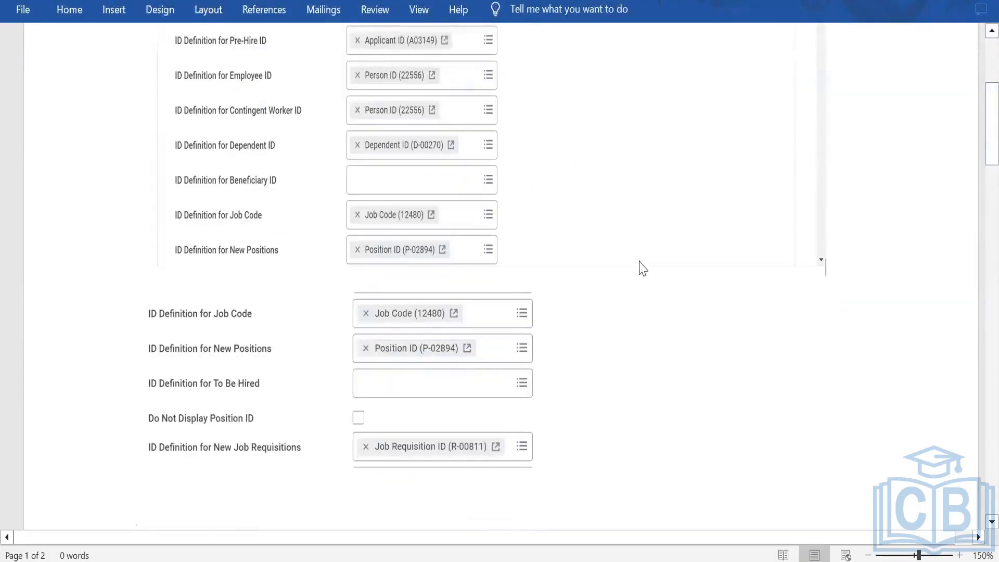
scroll(669, 287, "up", 5)
scroll(666, 301, "down", 2)
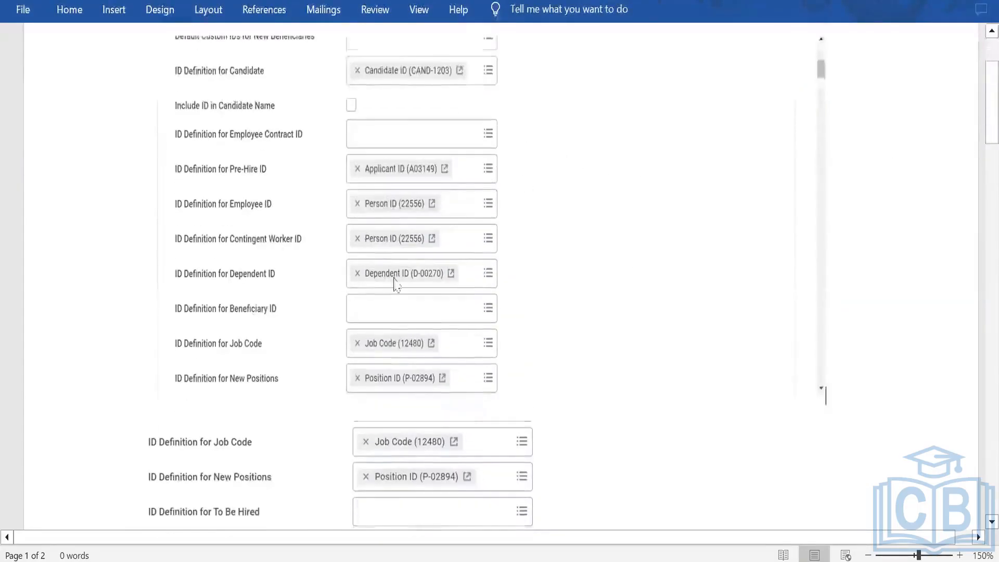
scroll(403, 263, "up", 3)
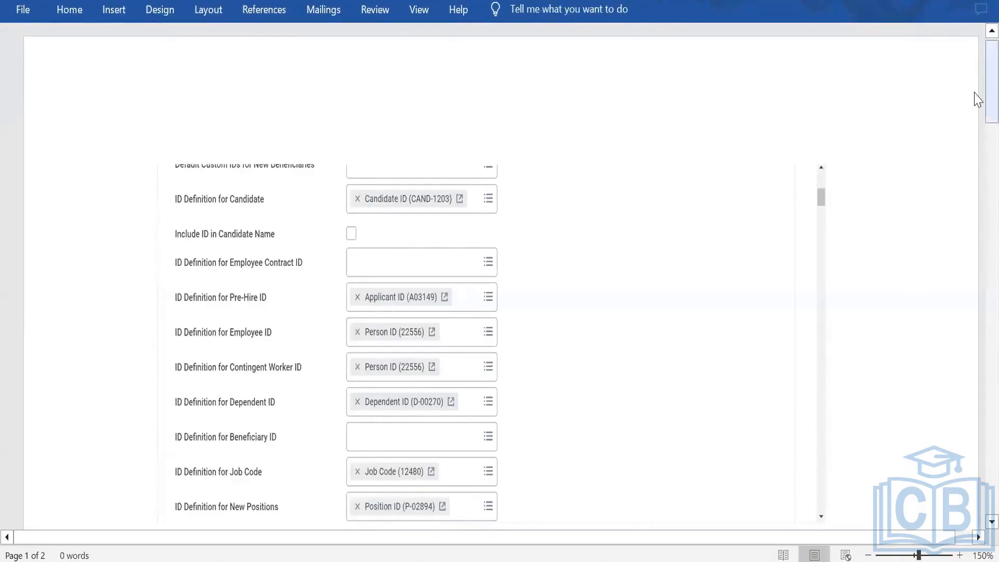
left_click_drag(977, 99, 973, 114)
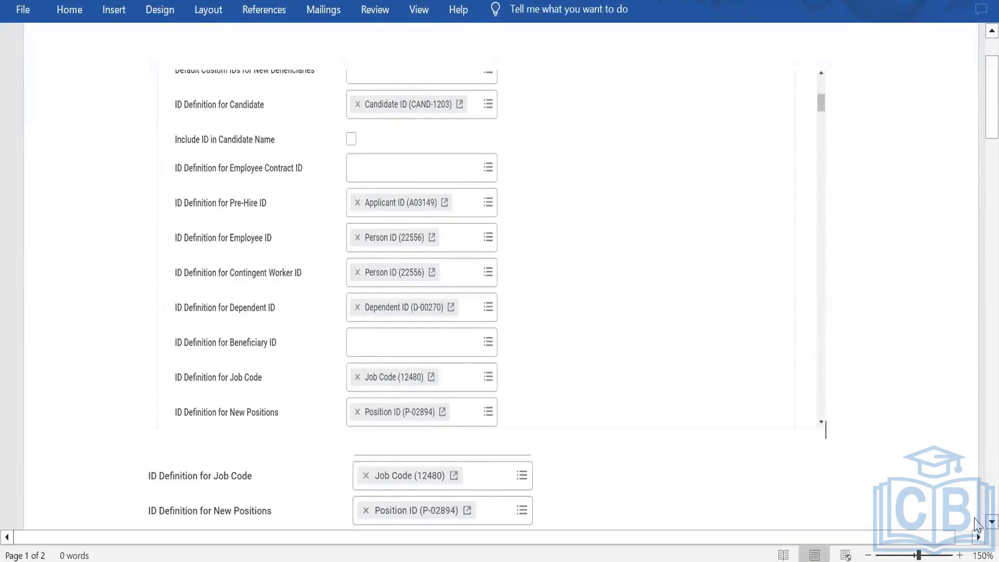
Step: Scroll down to review the job code, new positions and job requisition ID definition fields
left_click(991, 522)
left_click(991, 522)
left_click(991, 522)
left_click(990, 522)
left_click(990, 521)
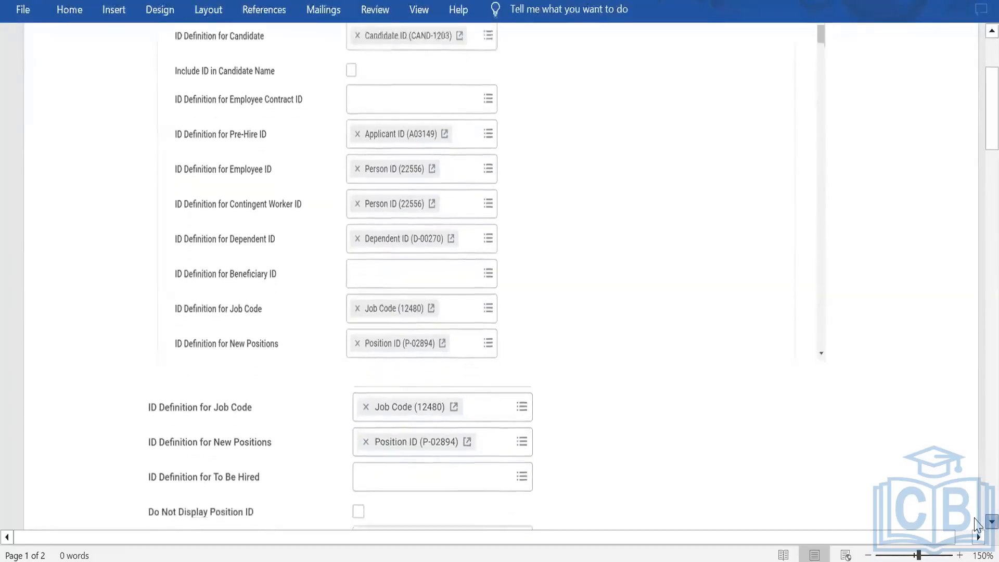
left_click(991, 522)
left_click(991, 521)
left_click(991, 522)
left_click(991, 522)
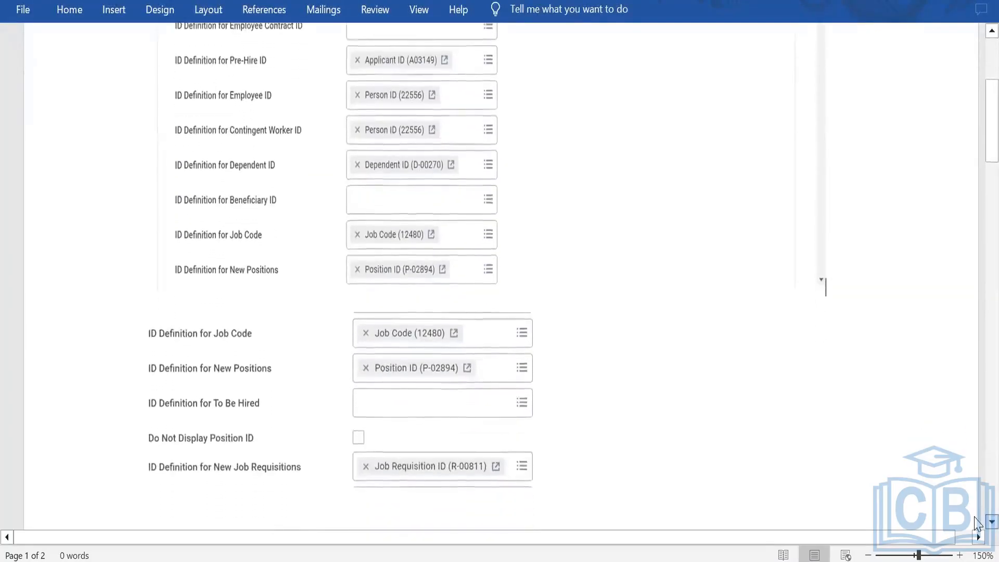
left_click(991, 521)
left_click(991, 522)
left_click(991, 522)
left_click(991, 521)
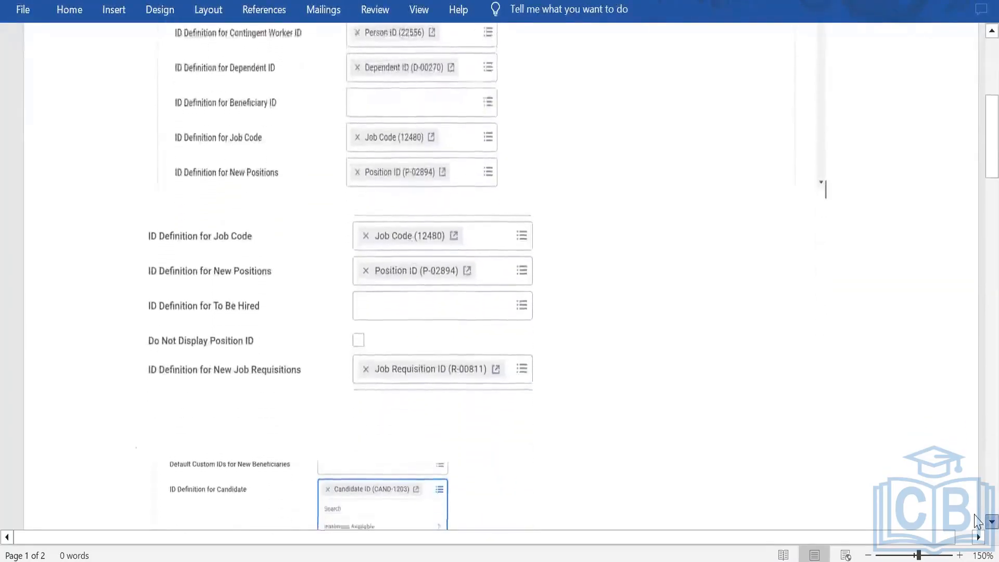
left_click(991, 522)
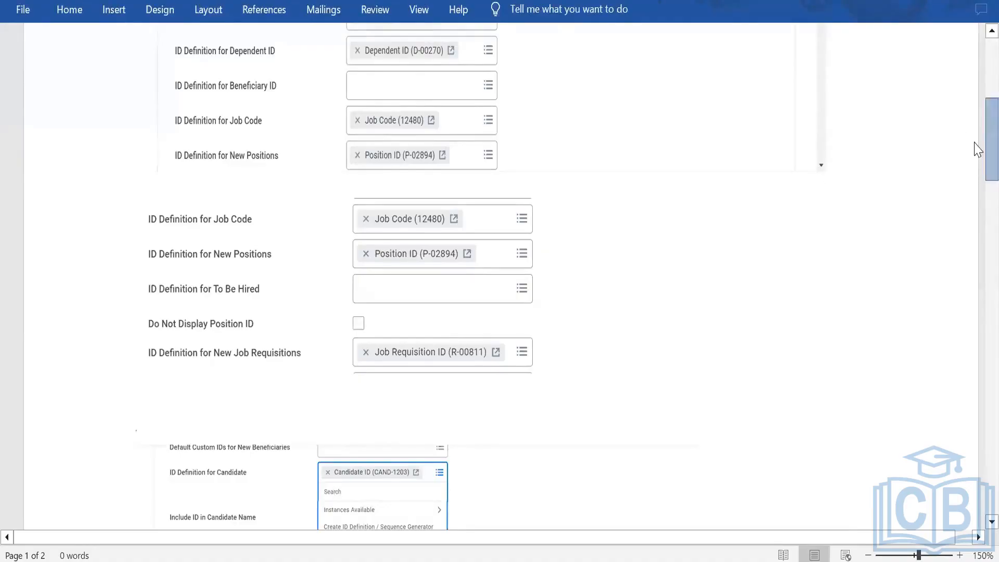
left_click_drag(977, 156, 974, 88)
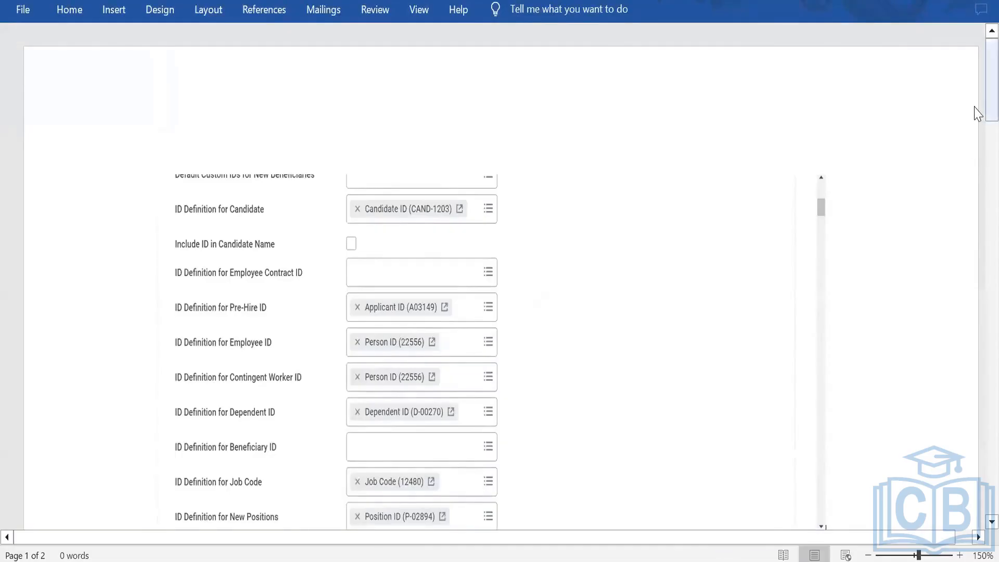
left_click_drag(975, 101, 974, 148)
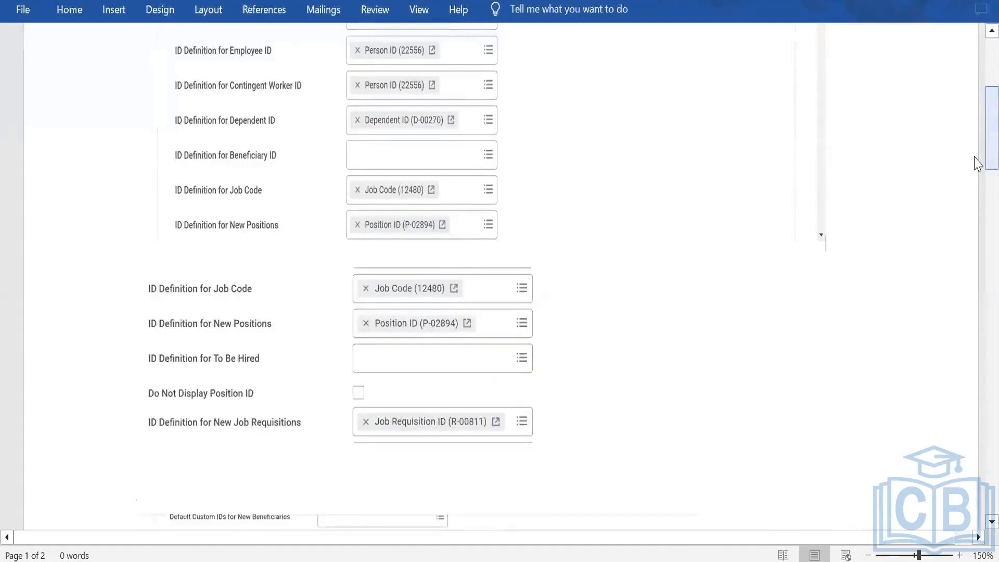
left_click_drag(977, 143, 978, 196)
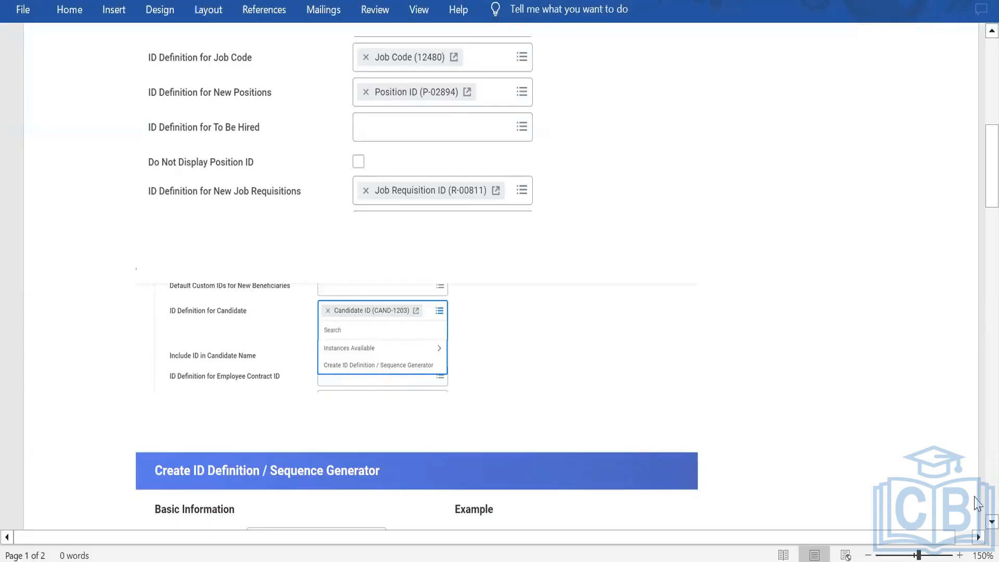
Step: Scroll through the Create ID Definition / Sequence Generator form and the Last Sequence ID section
scroll(976, 523, "down", 3)
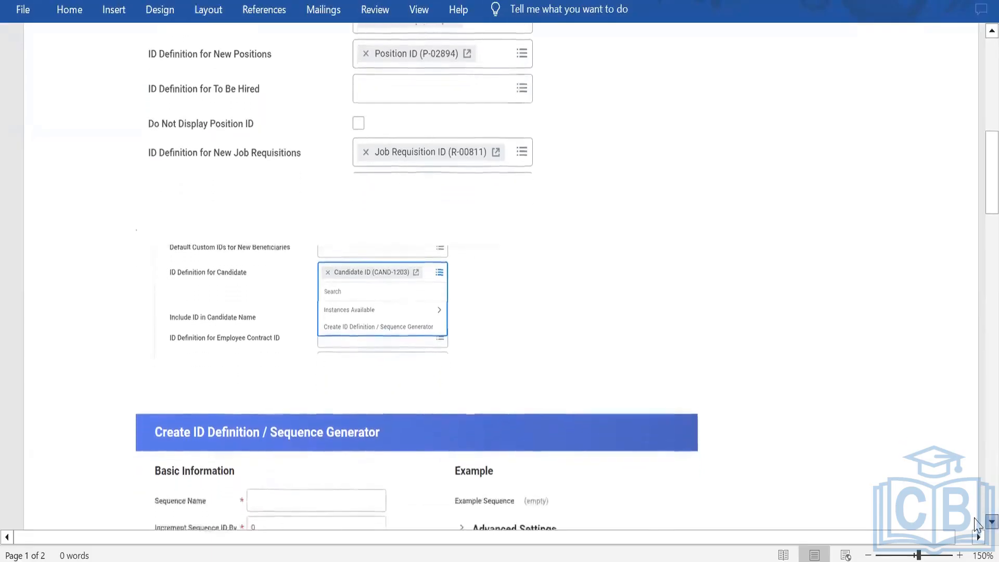
scroll(976, 523, "down", 2)
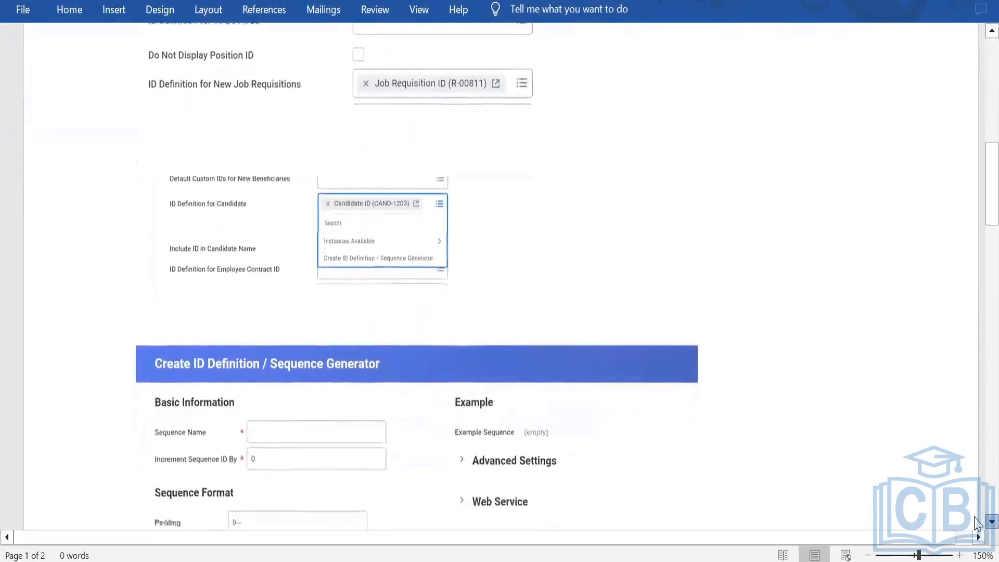
scroll(977, 522, "down", 8)
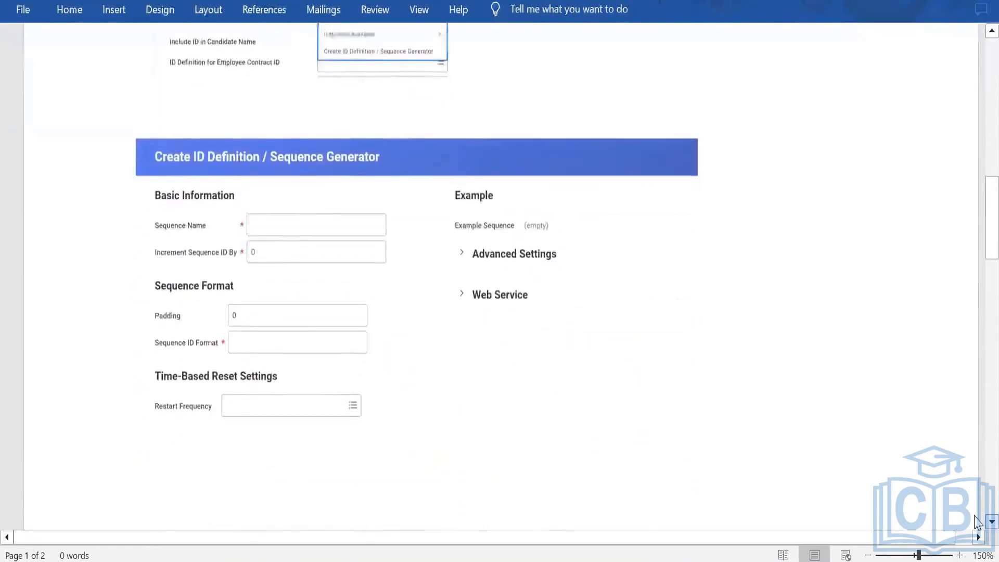
scroll(976, 521, "down", 1)
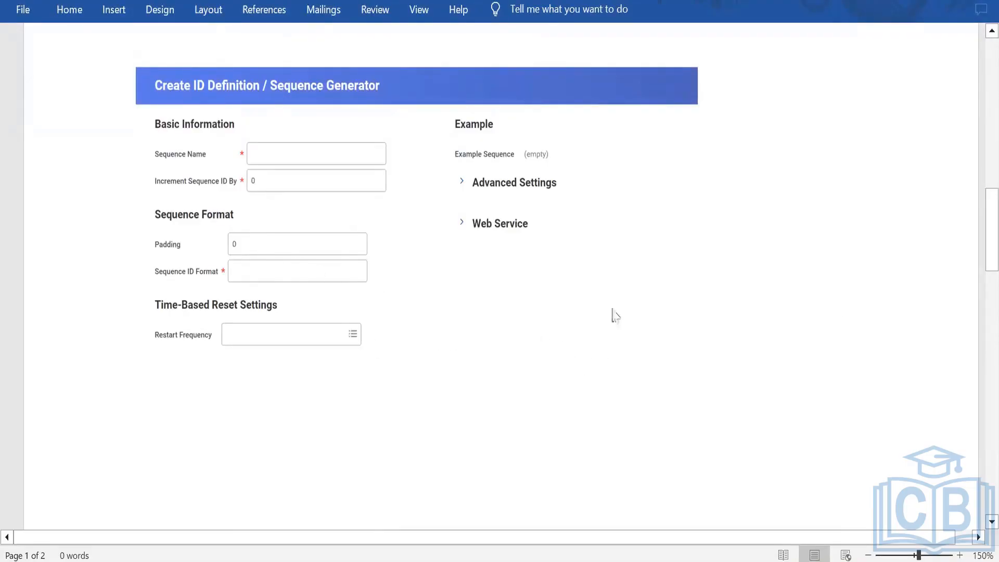
left_click_drag(985, 234, 974, 310)
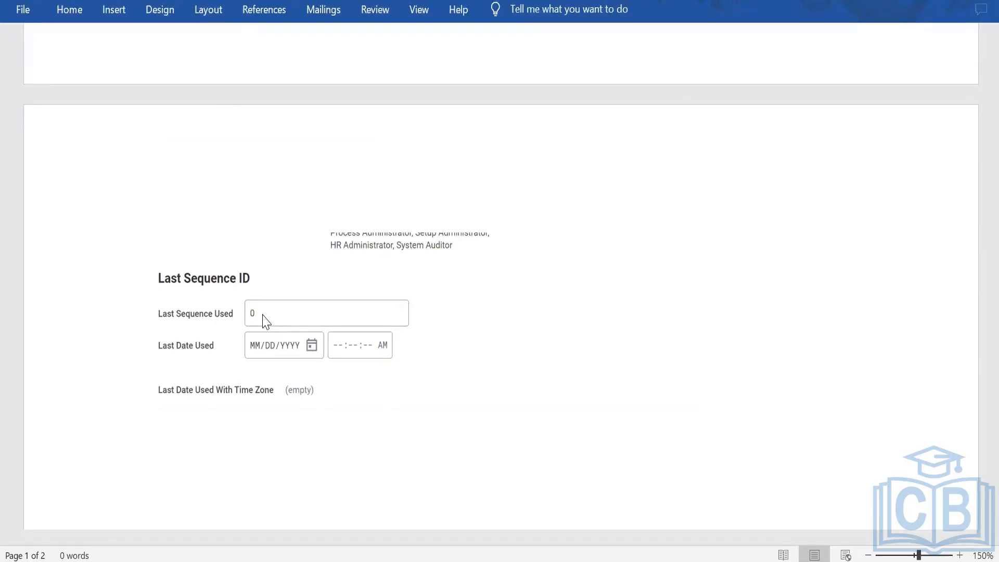
scroll(249, 328, "up", 6)
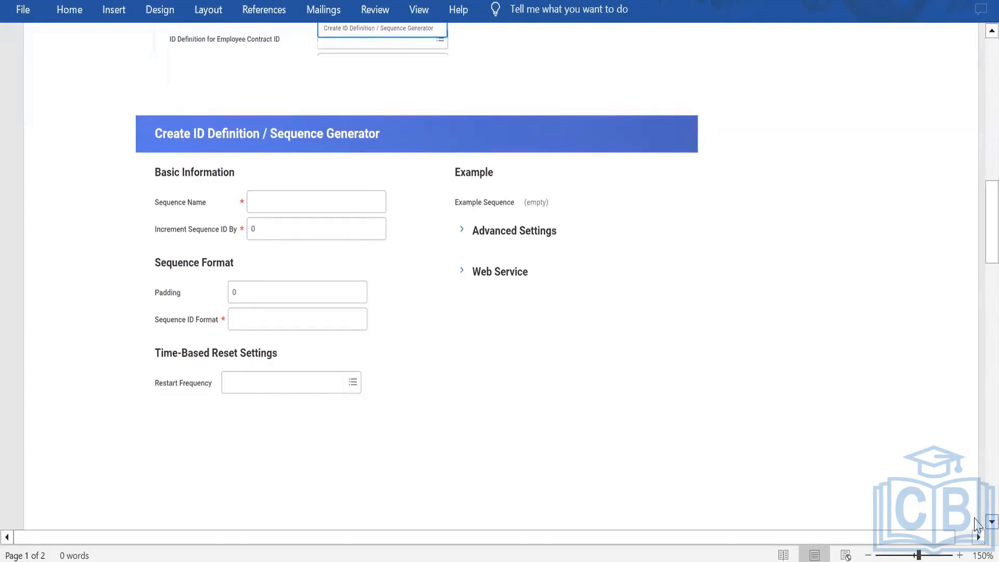
scroll(977, 524, "down", 3)
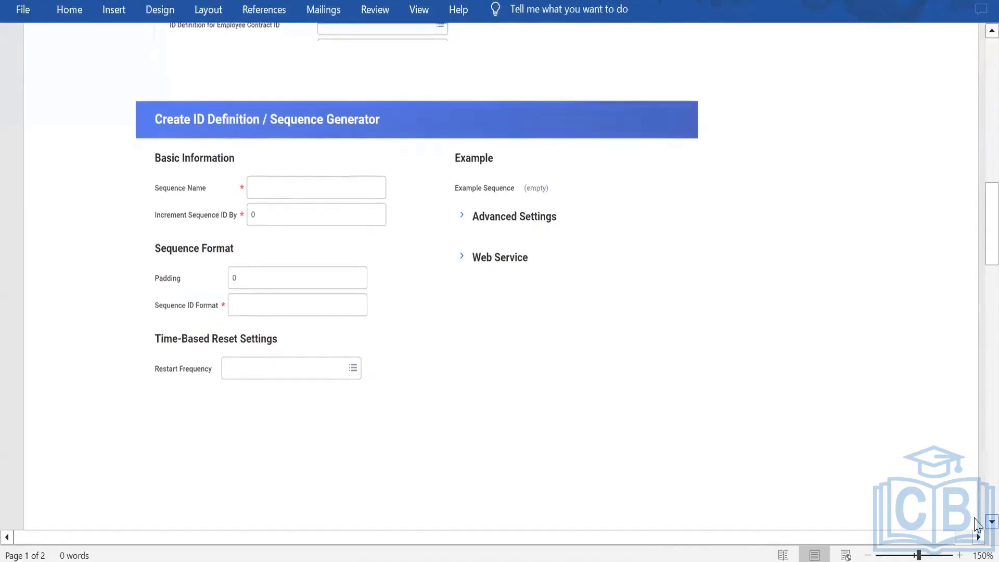
scroll(977, 525, "down", 5)
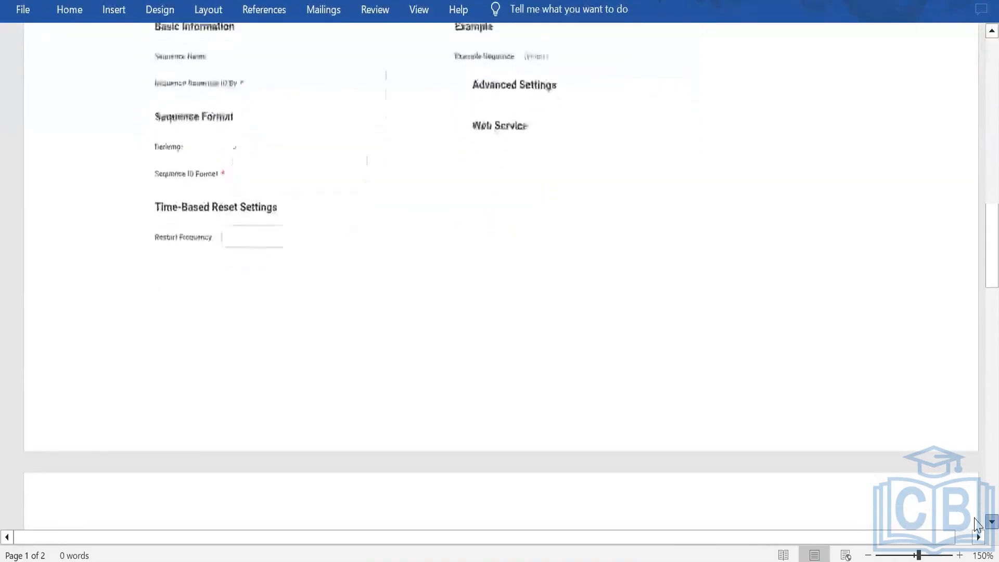
scroll(977, 524, "down", 10)
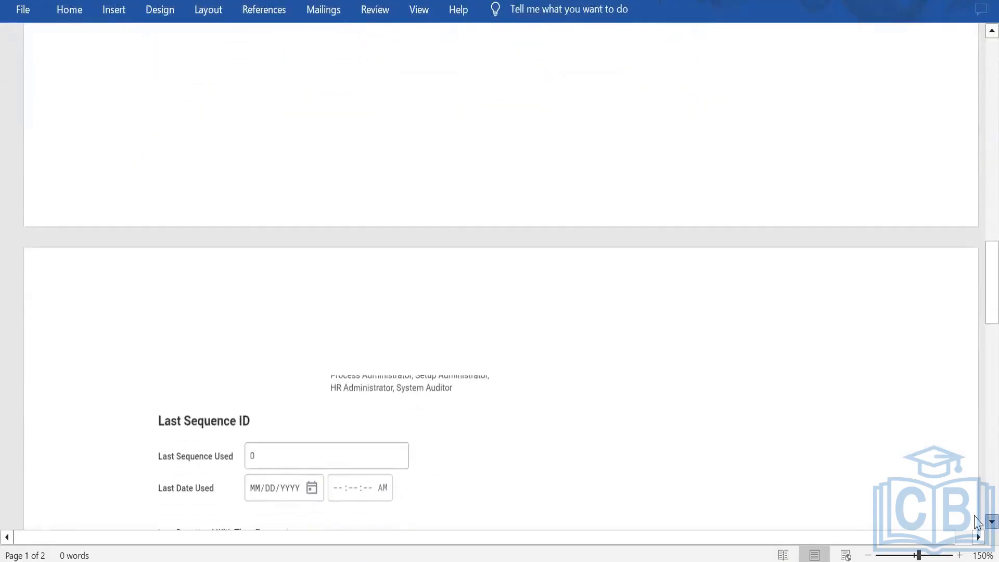
scroll(976, 521, "down", 17)
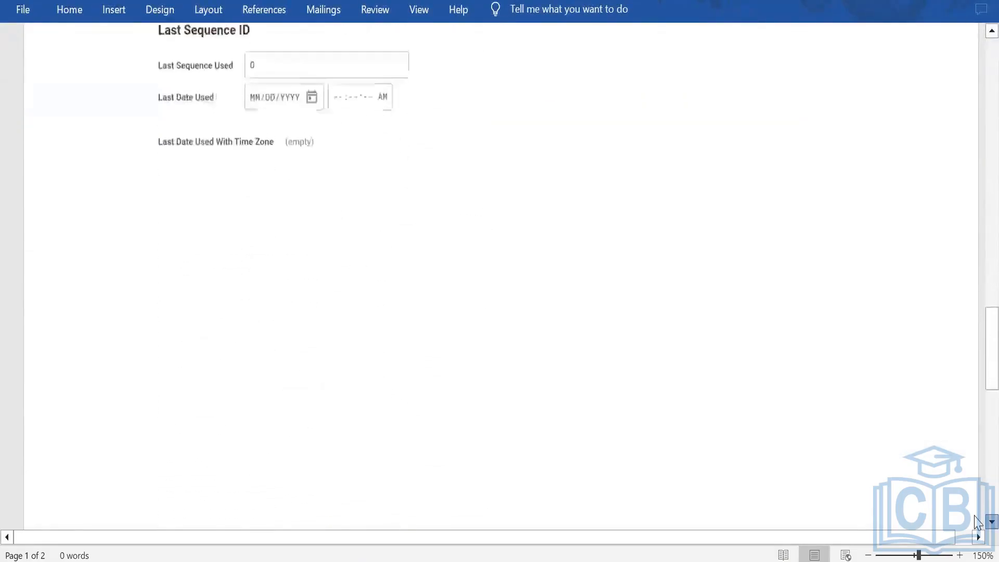
scroll(977, 522, "down", 15)
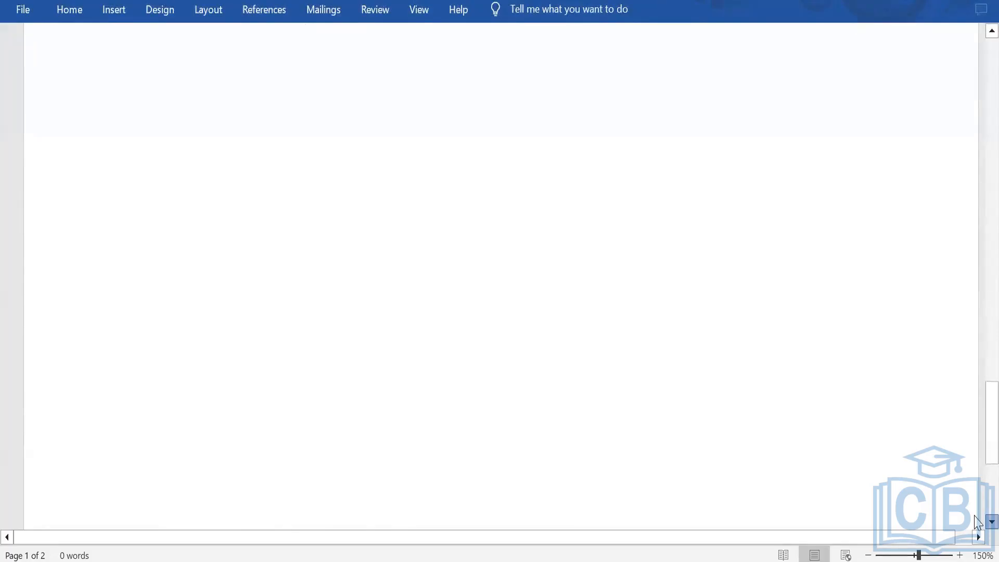
scroll(977, 521, "down", 10)
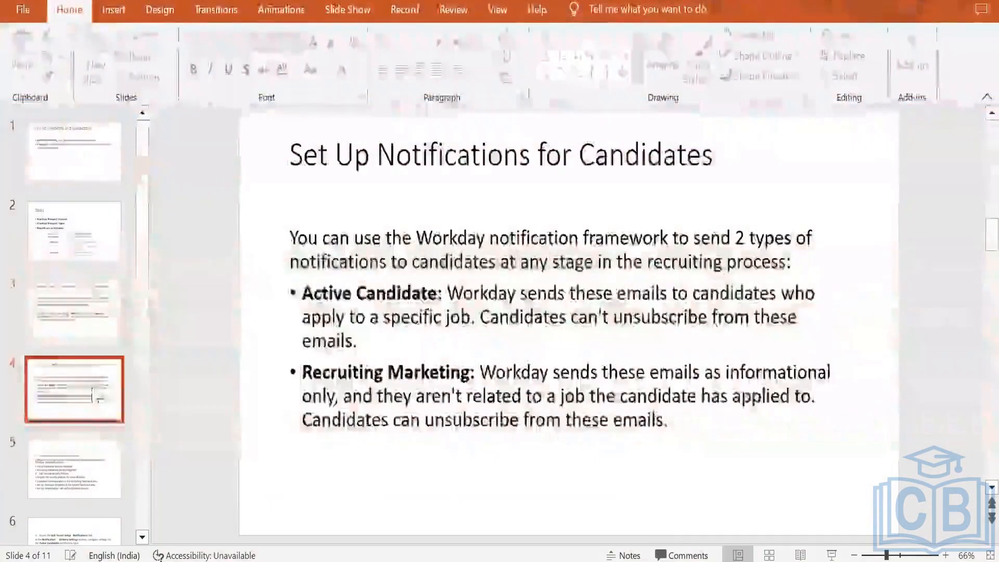
Step: Switch to PowerPoint and open slides 5 and 6 of the presentation on candidate notifications
left_click(75, 472)
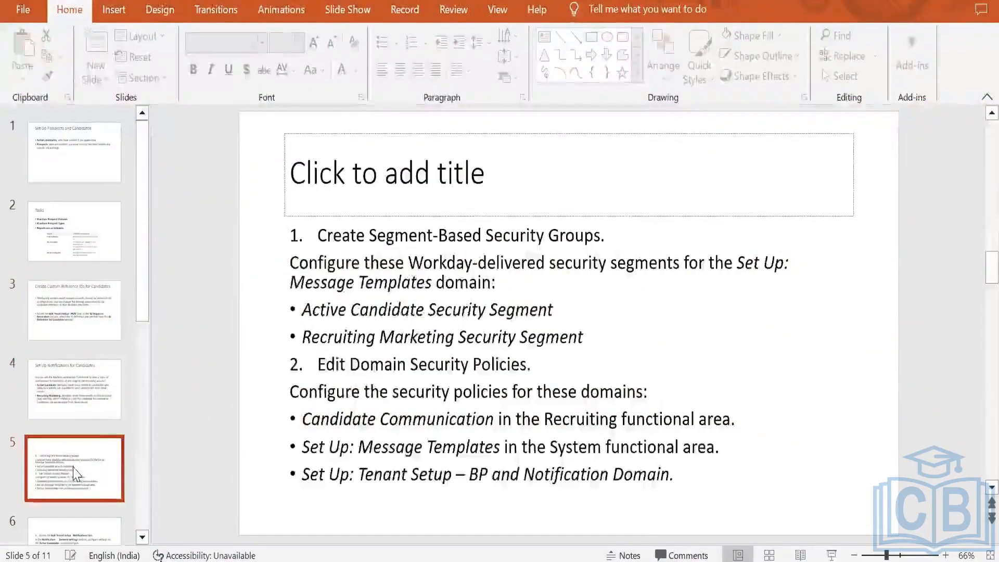
left_click(73, 530)
scroll(90, 386, "down", 3)
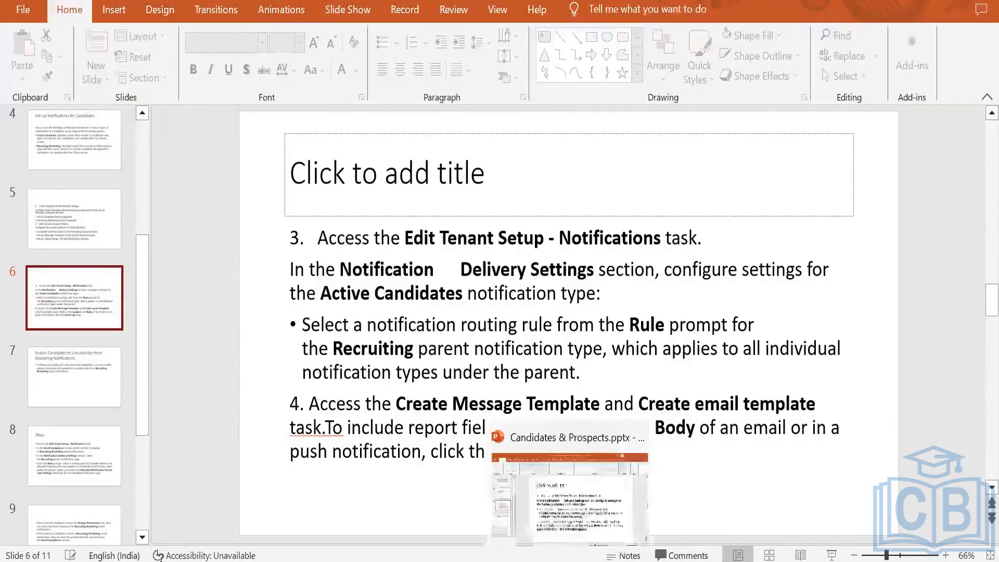
Step: Switch to the Edit Tenant Setup -Notification document and zoom it to 150%
mouse_move(604, 561)
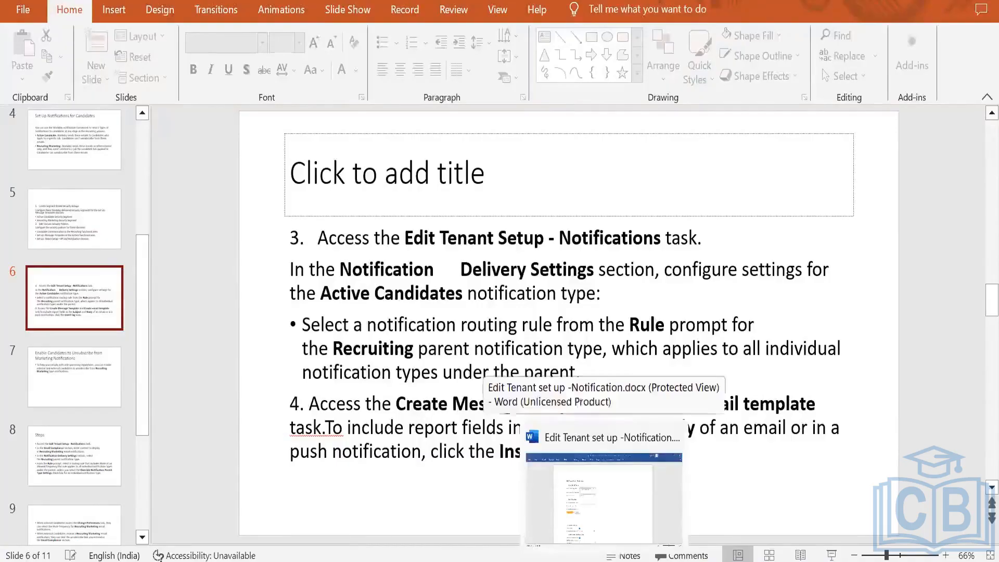
left_click(612, 523)
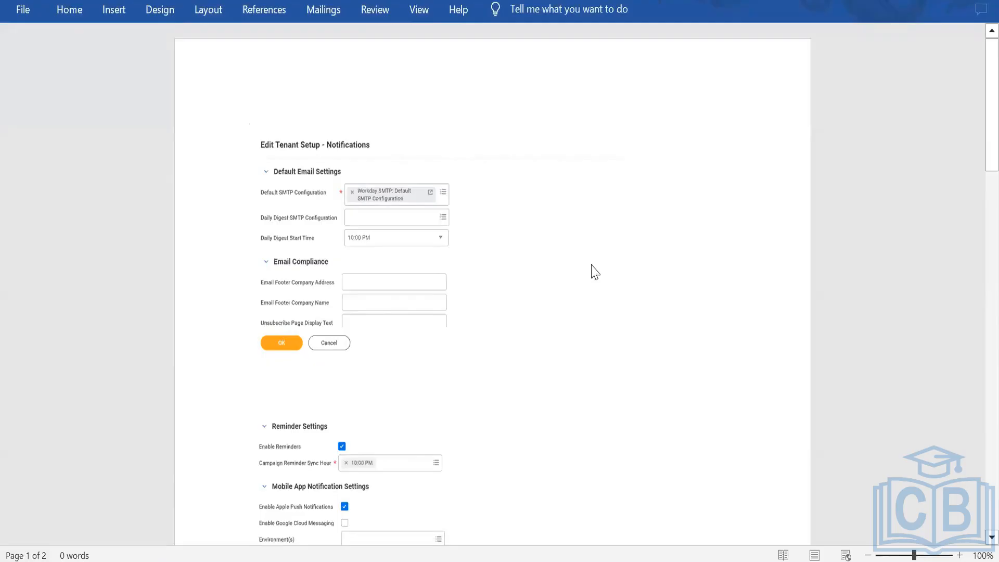
scroll(591, 268, "down", 1)
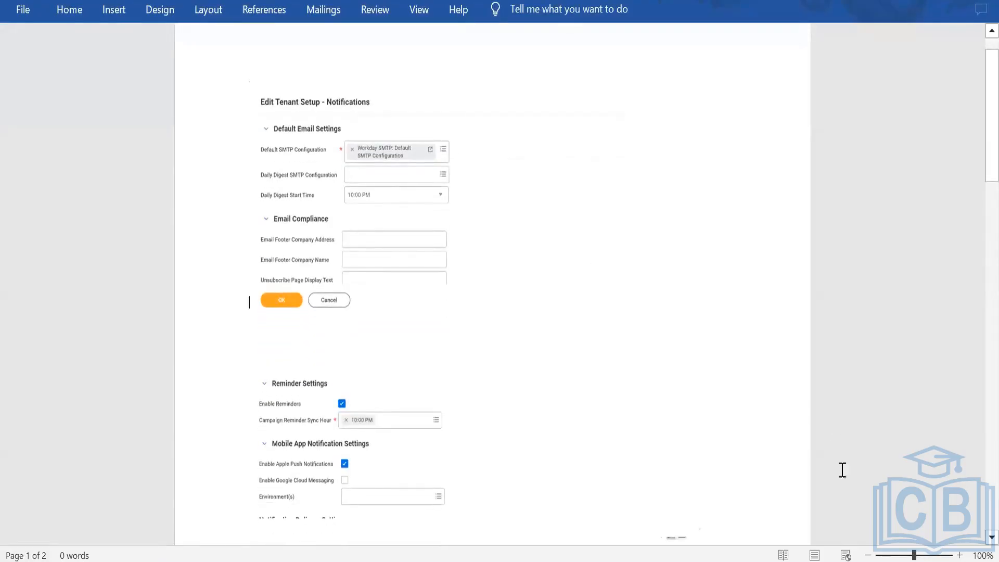
left_click(959, 555)
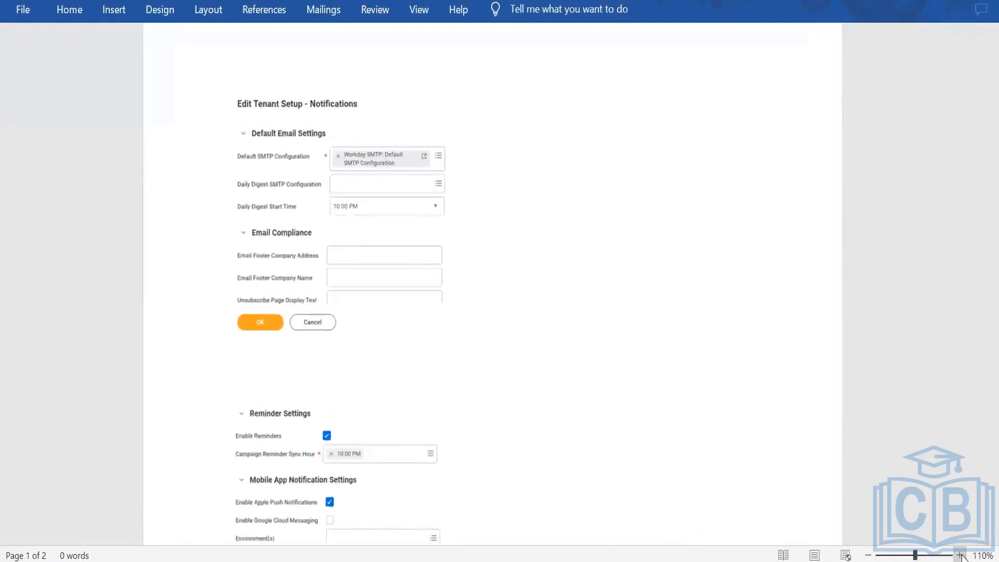
left_click(960, 555)
left_click(959, 555)
left_click(960, 555)
left_click(960, 555)
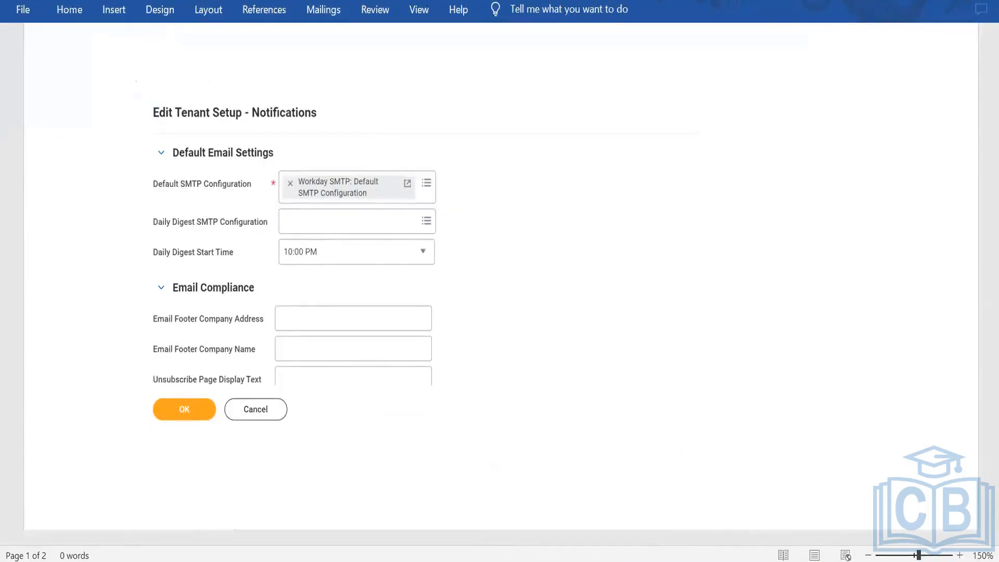
Step: Return to the notifications document and review its Reminder and Mobile App Notification Settings
left_click(638, 561)
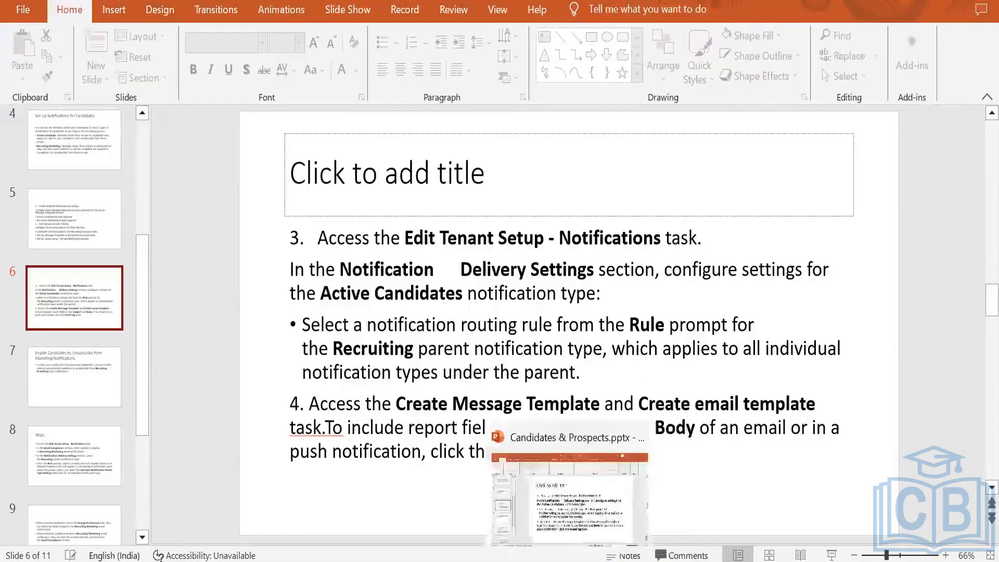
left_click(613, 559)
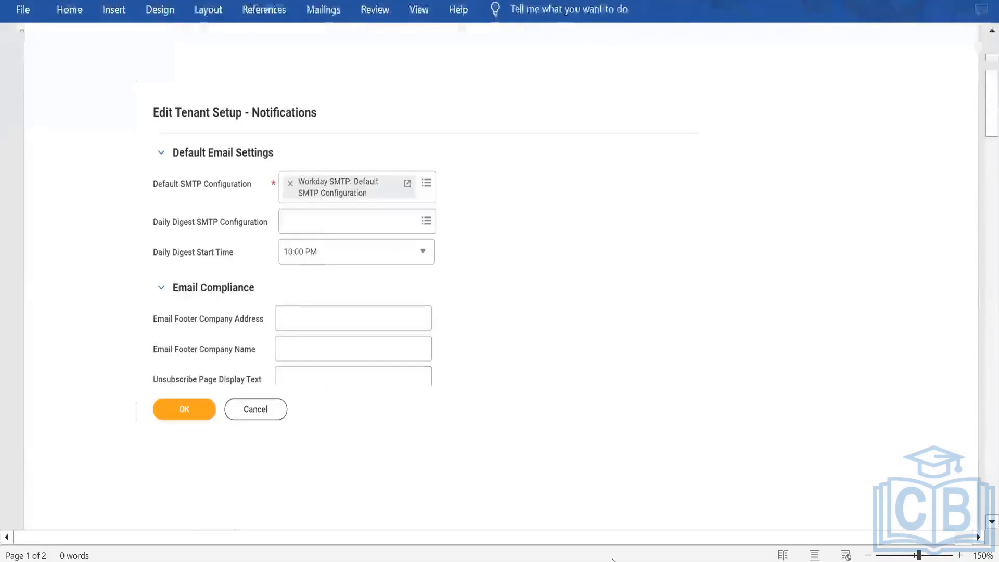
scroll(541, 299, "down", 5)
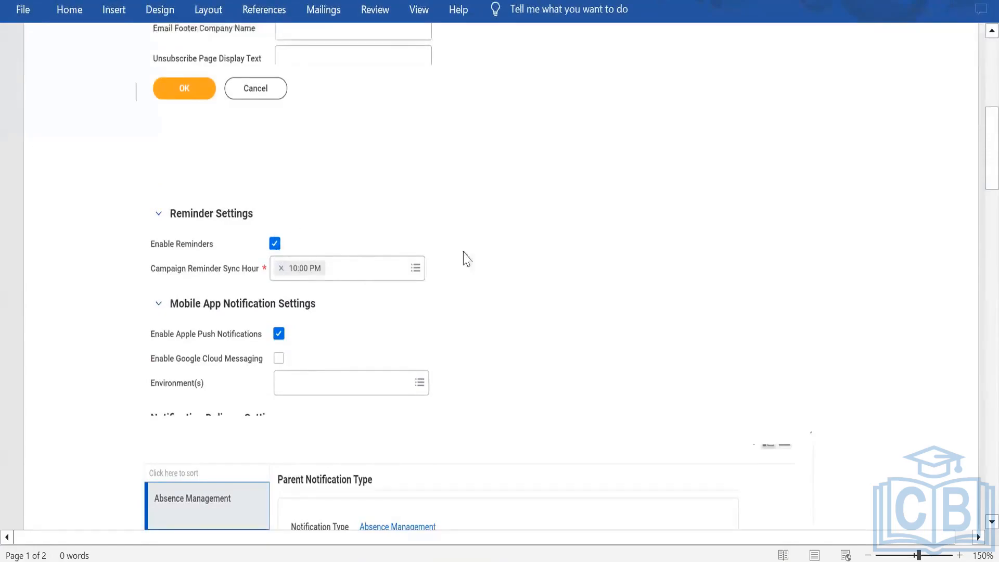
Step: Scroll through the notifications document's Parent Notification Type routing and delivery override settings
scroll(522, 265, "down", 2)
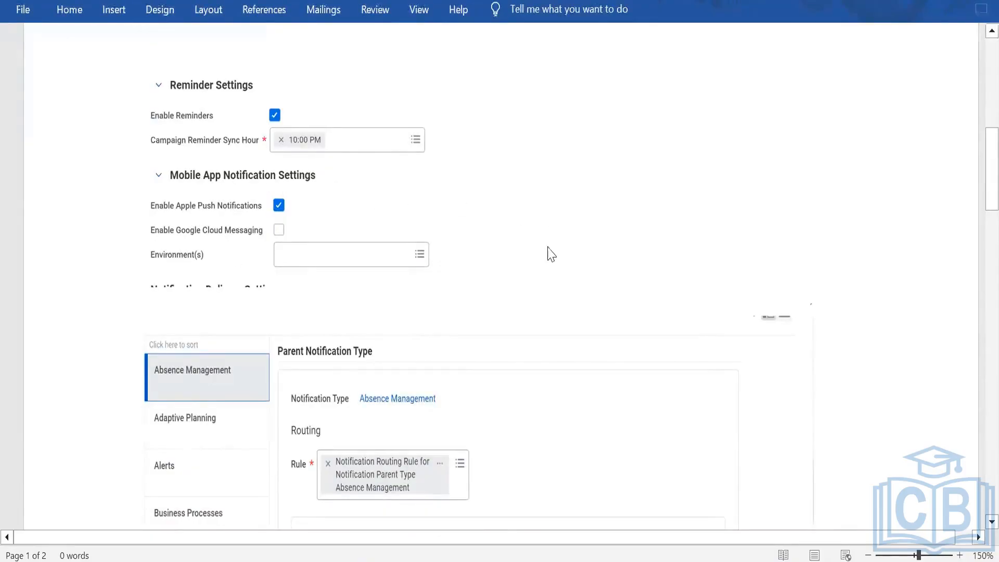
scroll(546, 252, "down", 2)
scroll(550, 255, "down", 2)
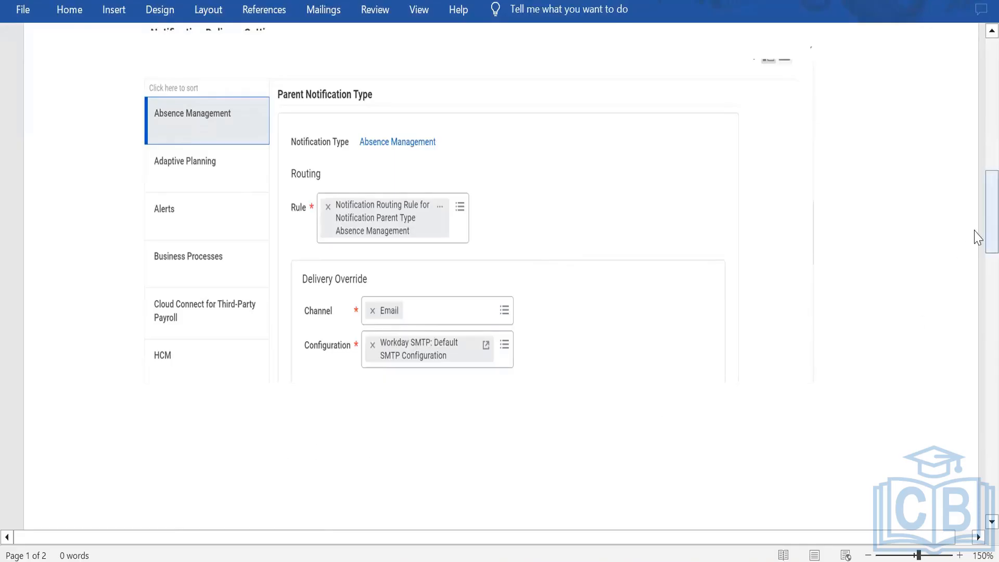
left_click_drag(974, 222, 975, 299)
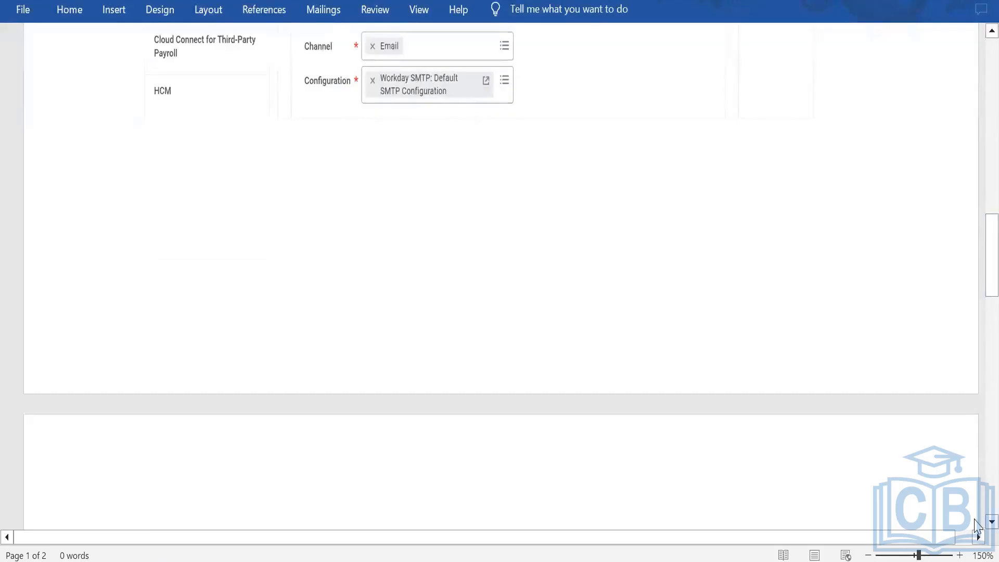
left_click(974, 521)
left_click_drag(975, 521, 975, 520)
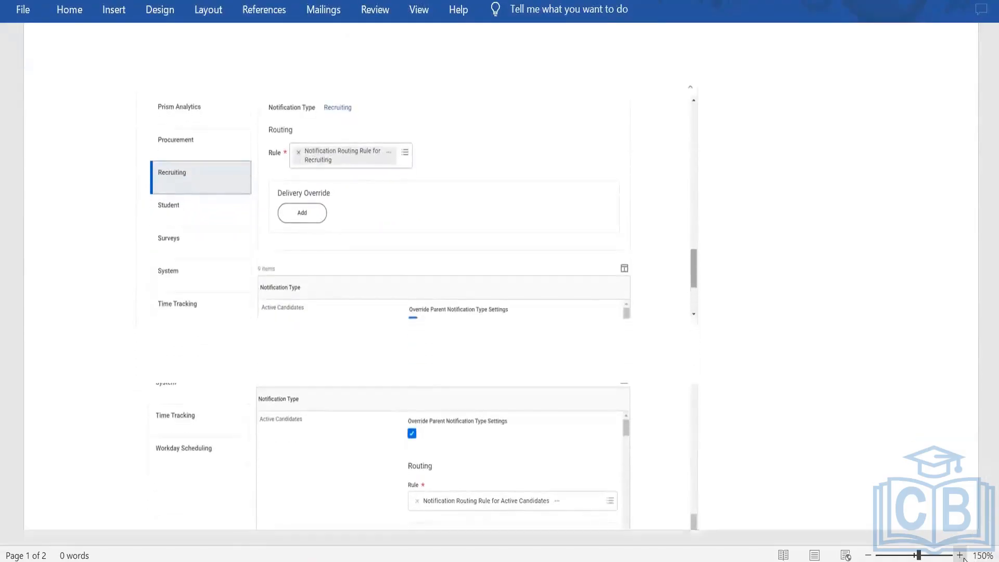
Step: Zoom the document to 170% and review the Recruiting notification types and their routing rule overrides
left_click(959, 555)
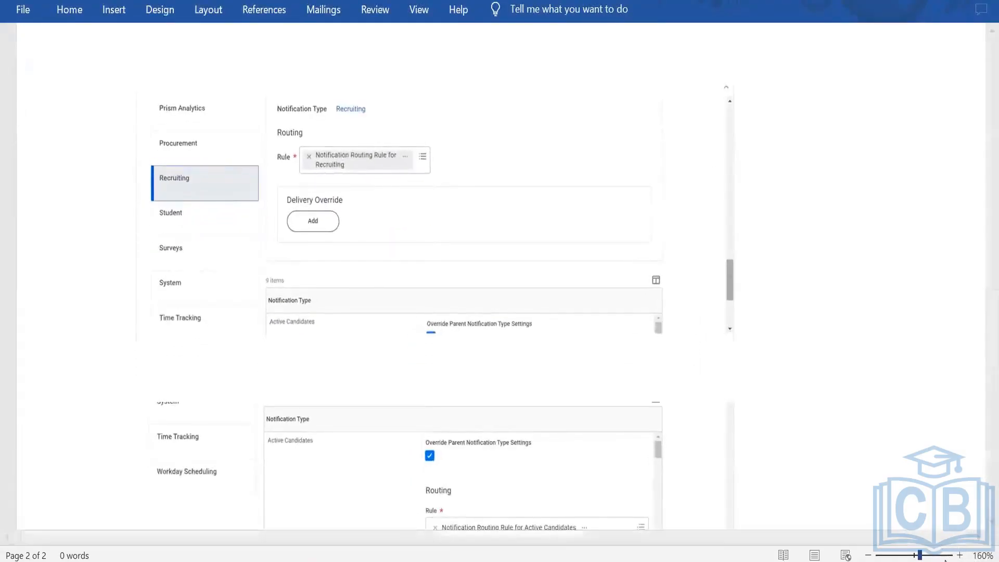
left_click(959, 555)
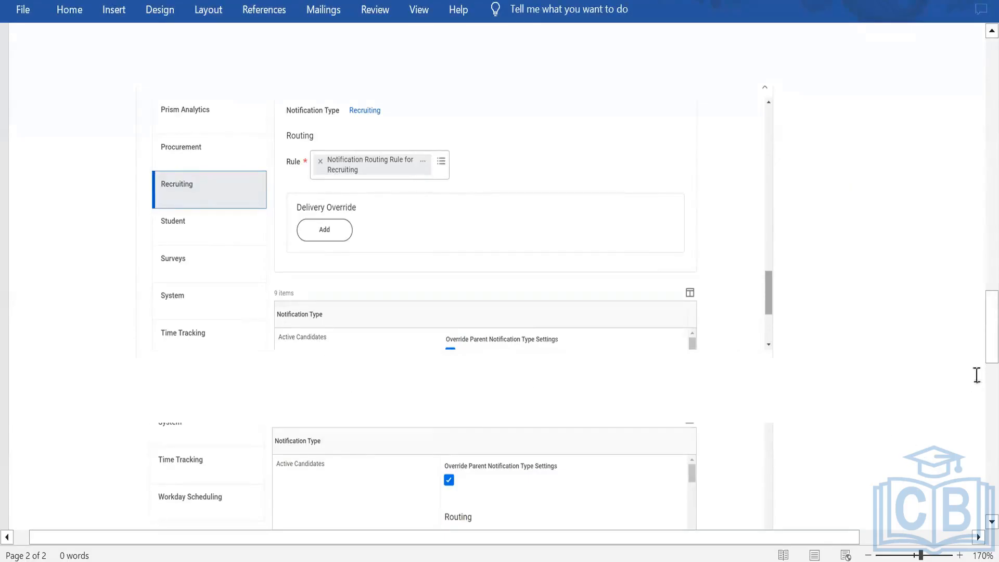
left_click_drag(978, 327, 978, 341)
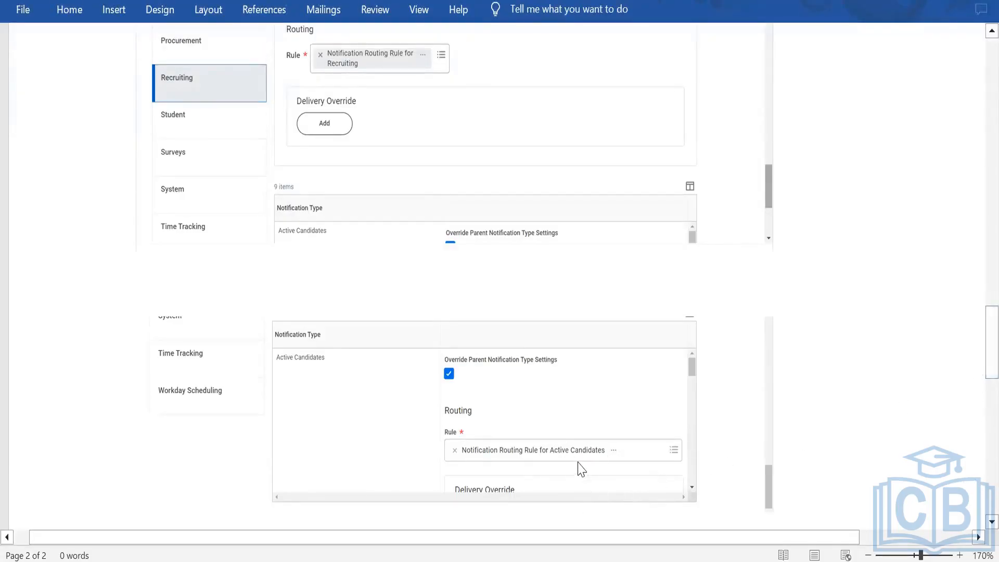
left_click(988, 522)
left_click(988, 522)
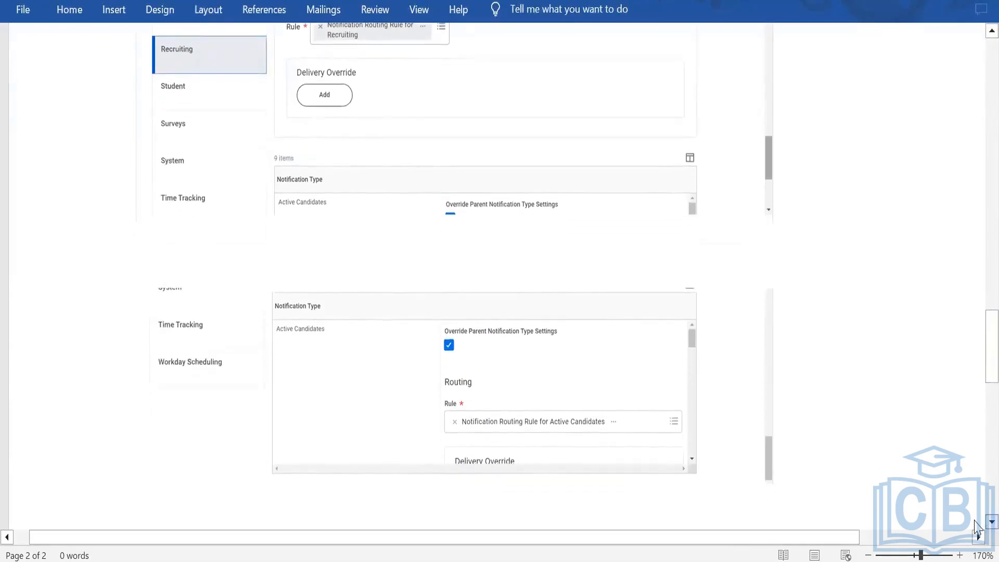
left_click(989, 521)
left_click(988, 522)
left_click(988, 522)
left_click(988, 522)
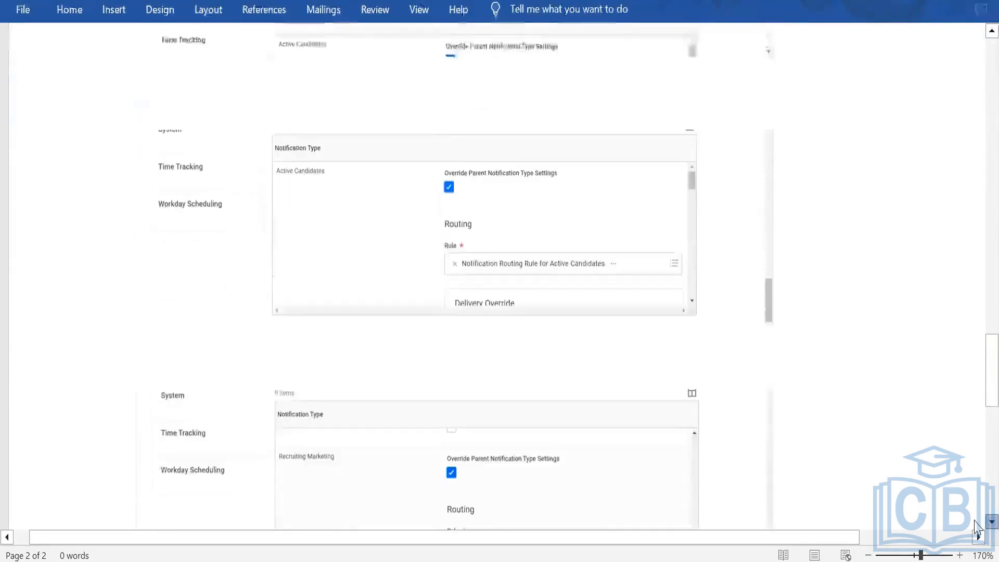
left_click(988, 522)
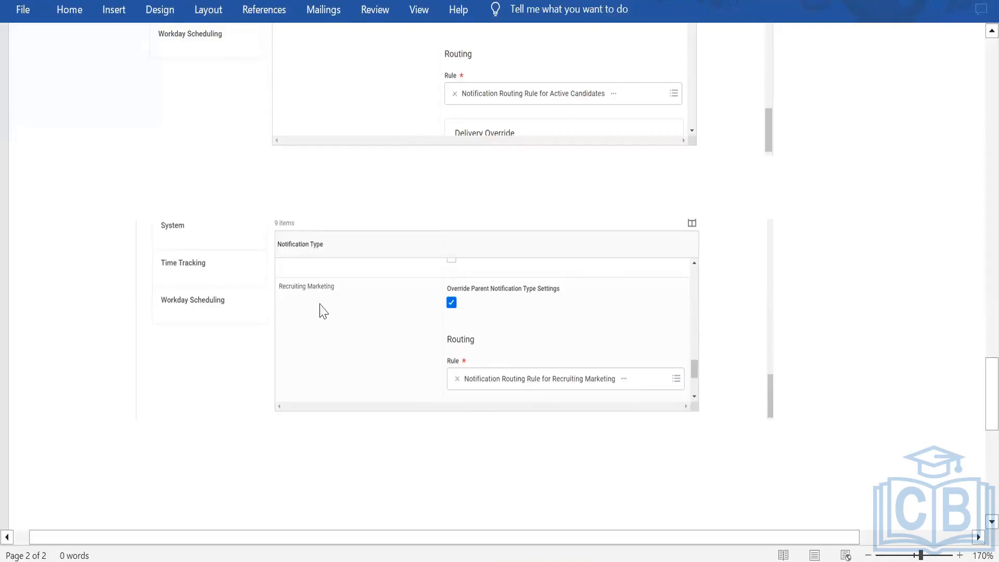
scroll(366, 363, "down", 10)
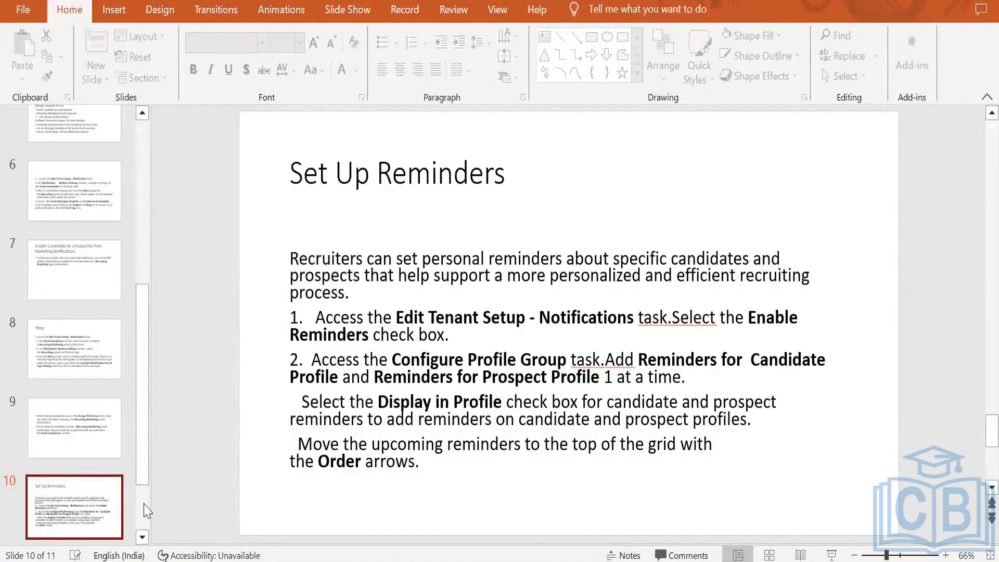
Step: Switch to PowerPoint and open slide 10, Set Up Reminders
scroll(145, 538, "down", 3)
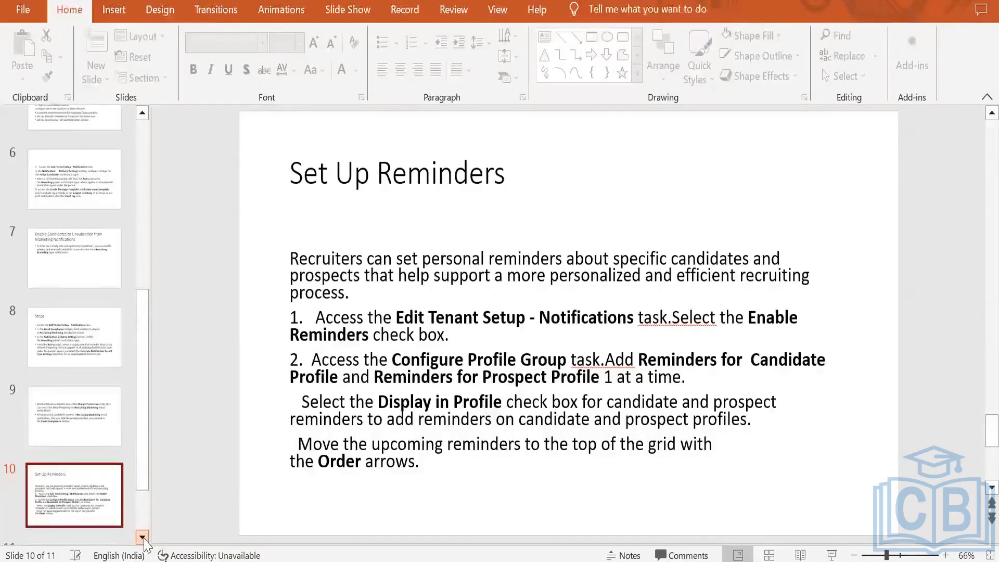
left_click(91, 489)
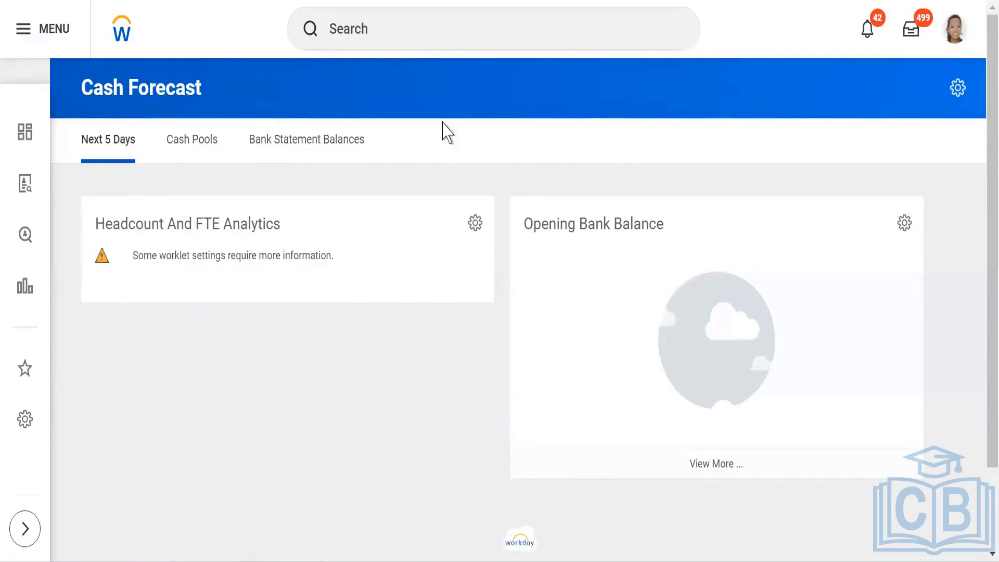
Step: Switch to Workday, search for the Create Prospect task and open it
left_click(376, 26)
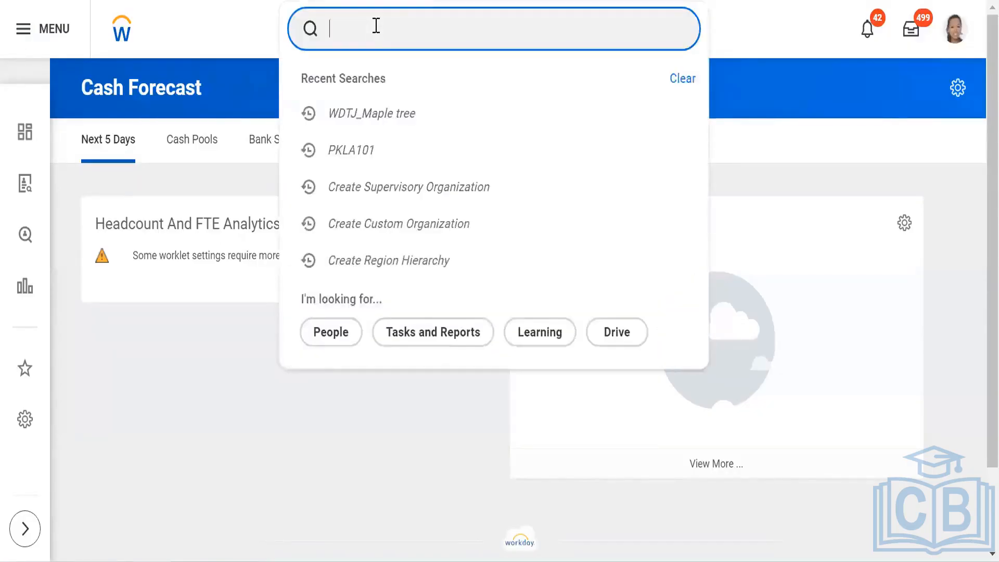
type("C")
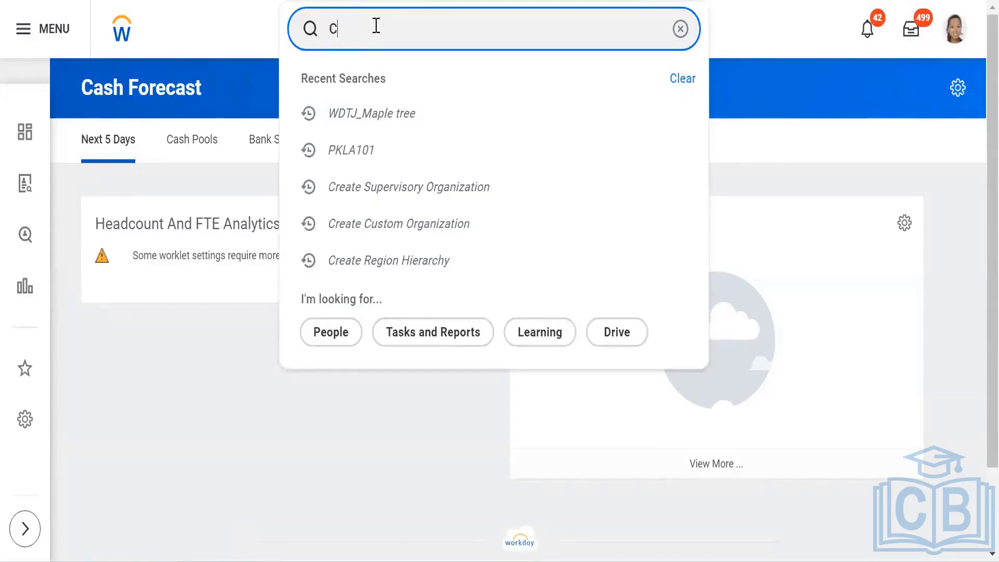
type("reate p")
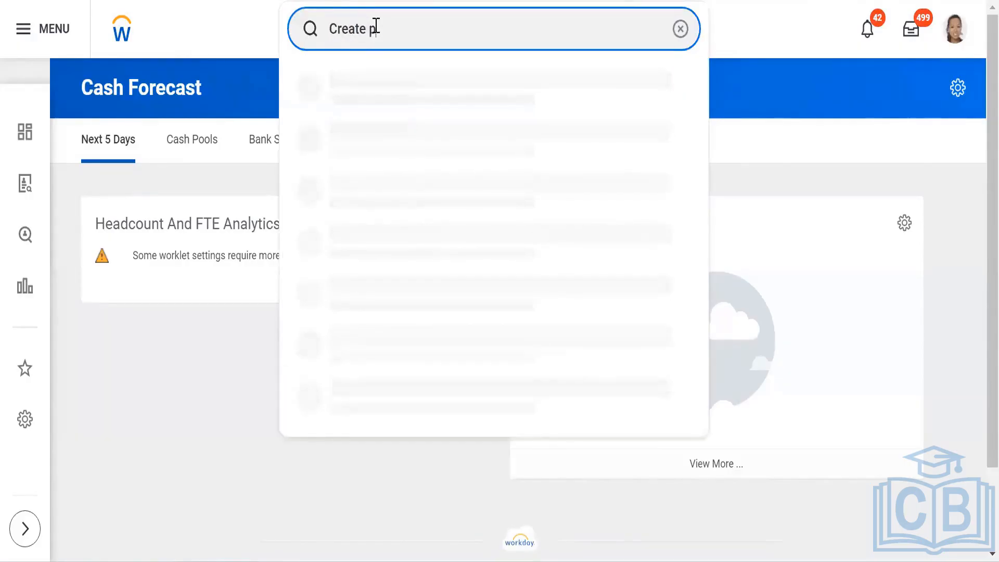
type("rospect")
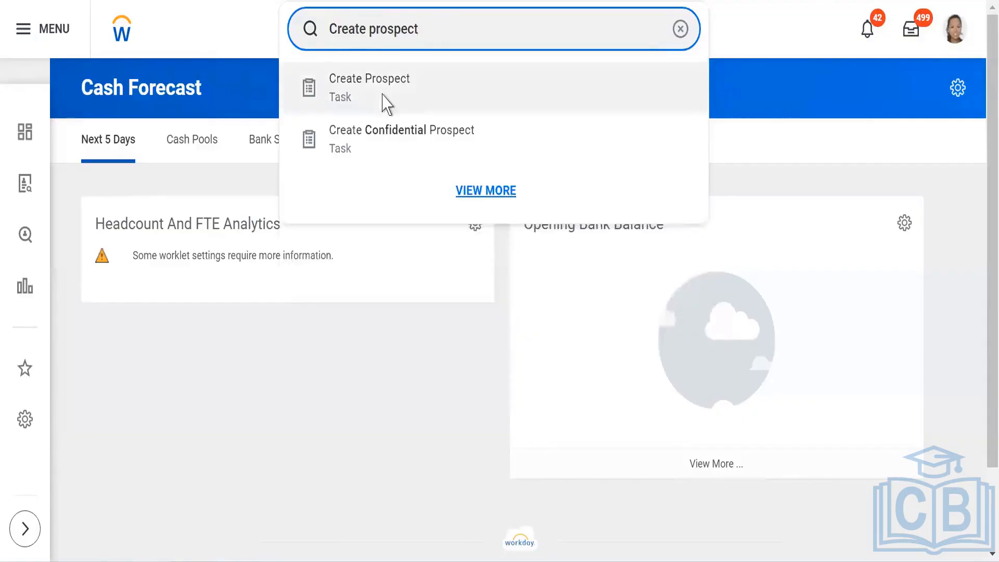
left_click(383, 101)
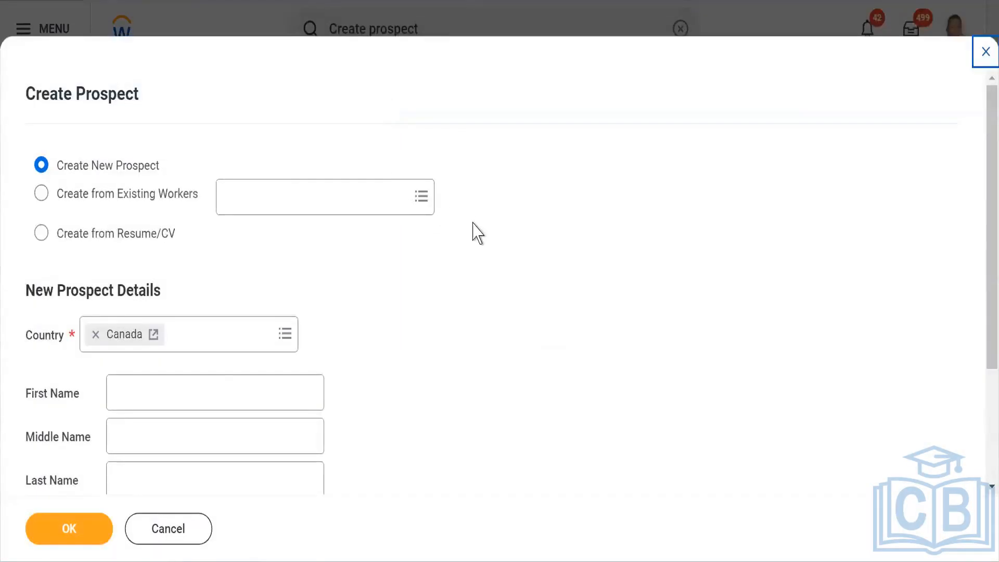
Step: Replace the new prospect's country with India and scroll through the prospect detail fields
scroll(494, 276, "down", 3)
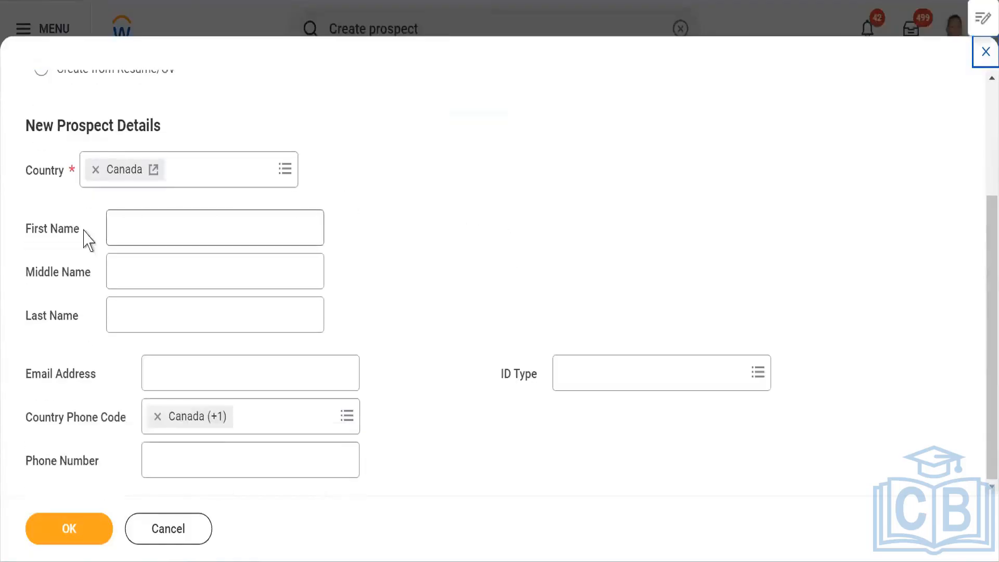
left_click(95, 170)
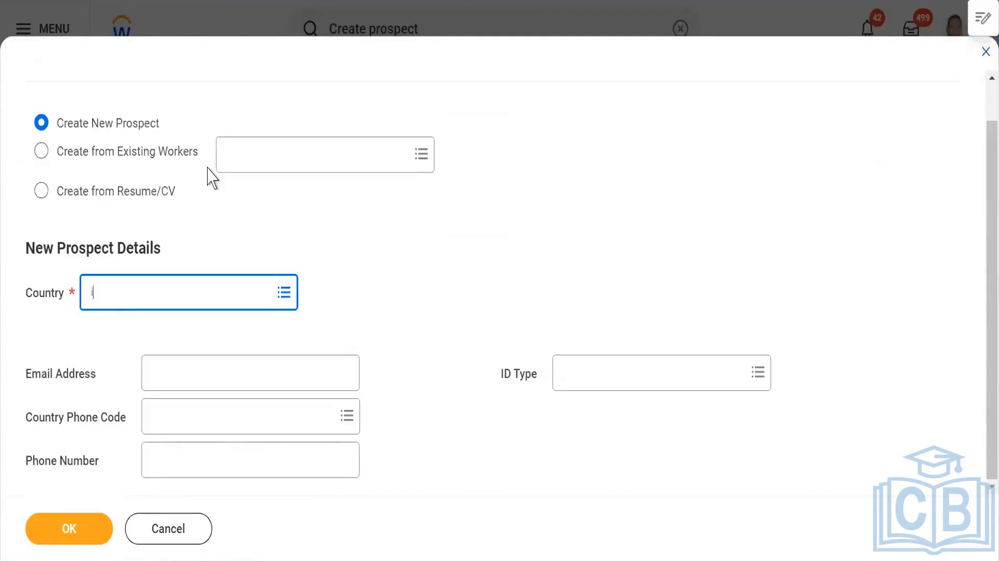
type("india")
key("Return")
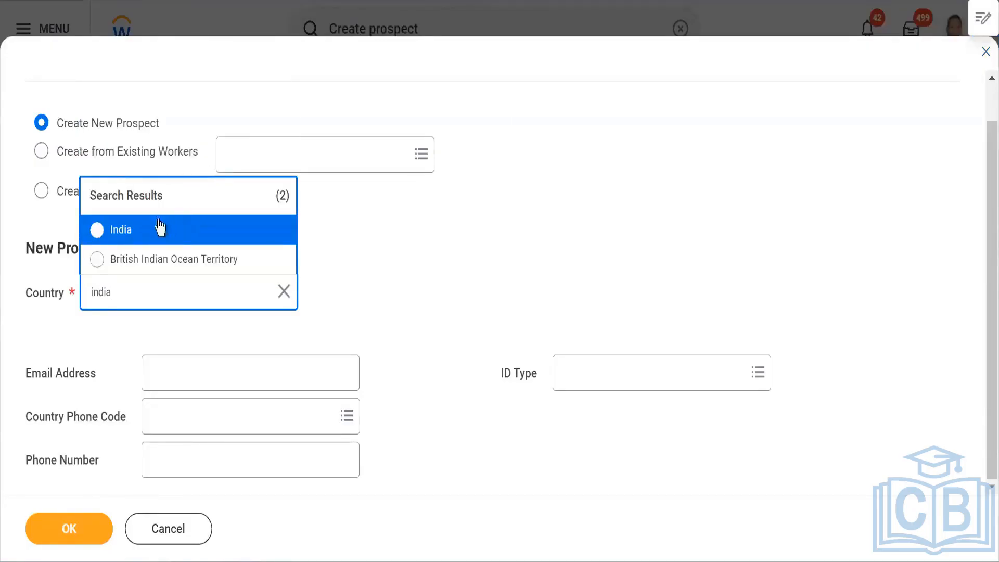
left_click(160, 227)
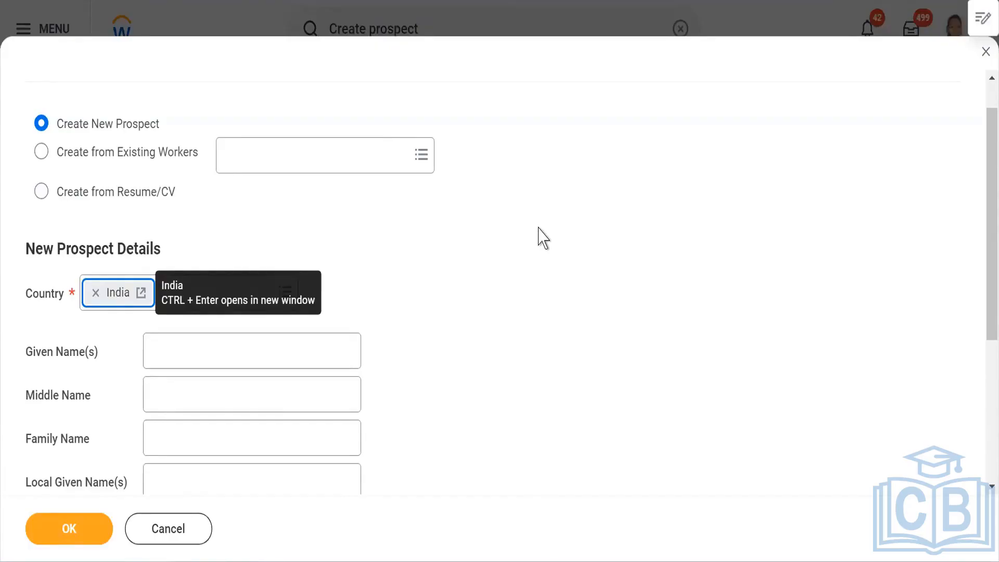
scroll(515, 285, "down", 2)
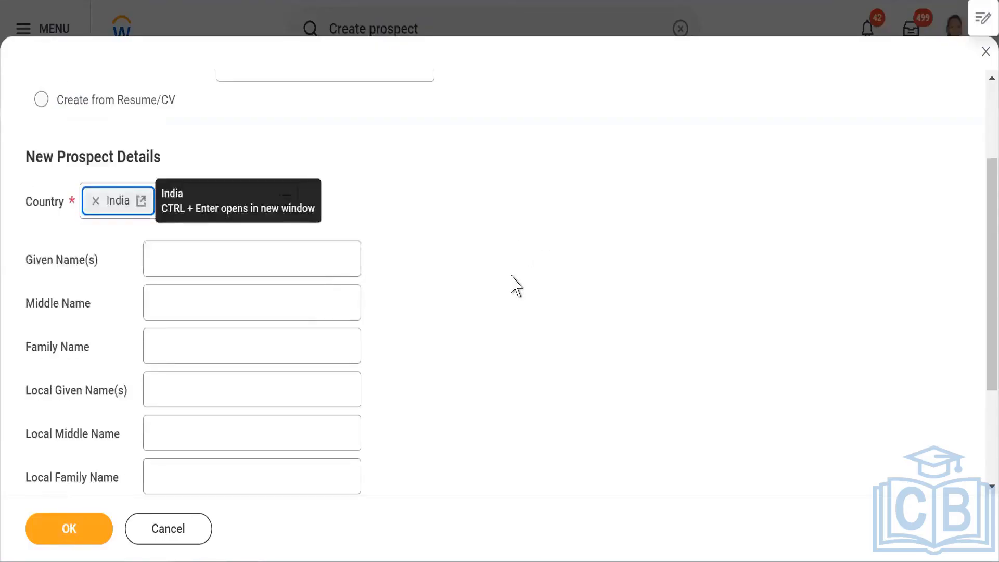
scroll(511, 286, "down", 3)
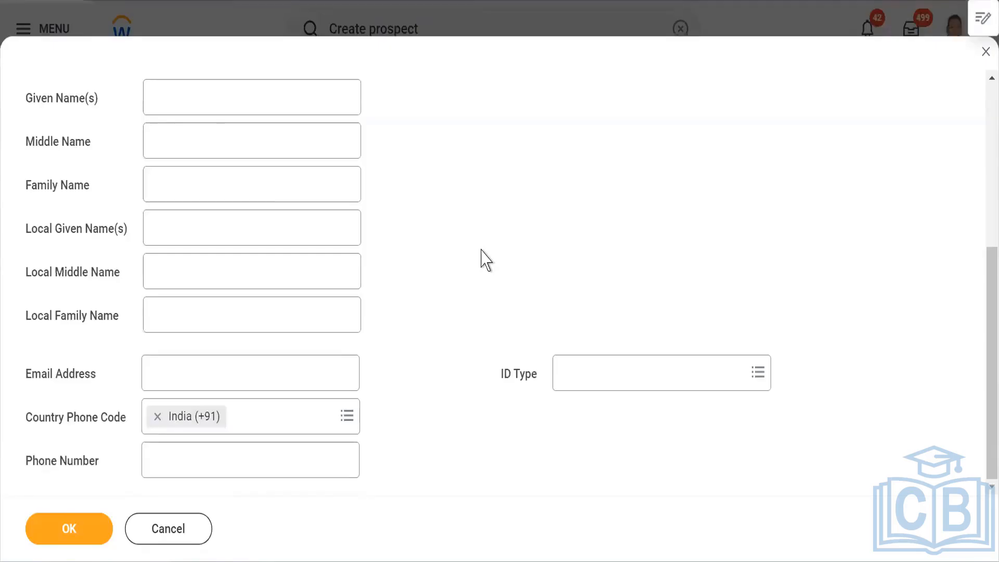
scroll(364, 281, "up", 5)
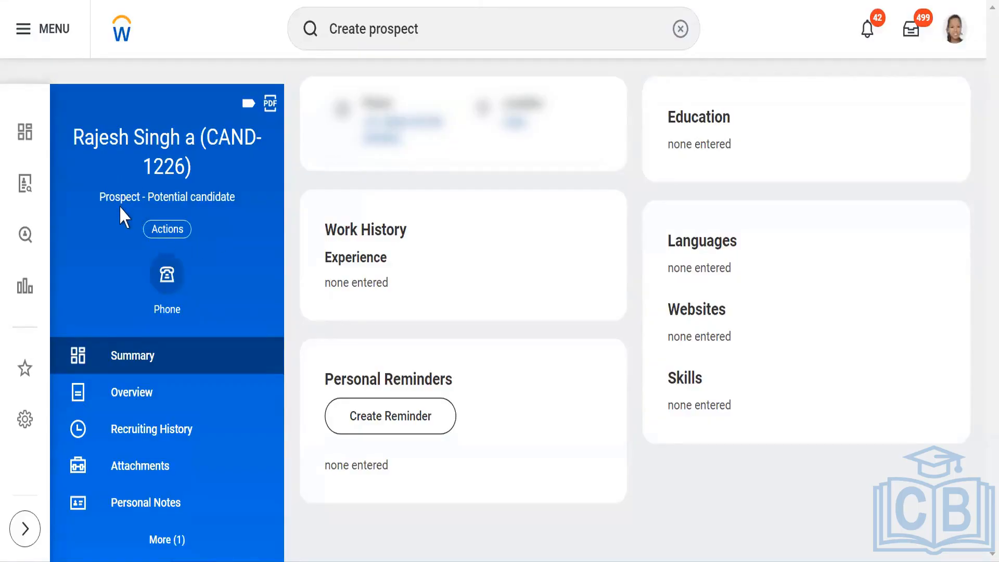
Step: Search for the Create Job Application task and open it
left_click(439, 32)
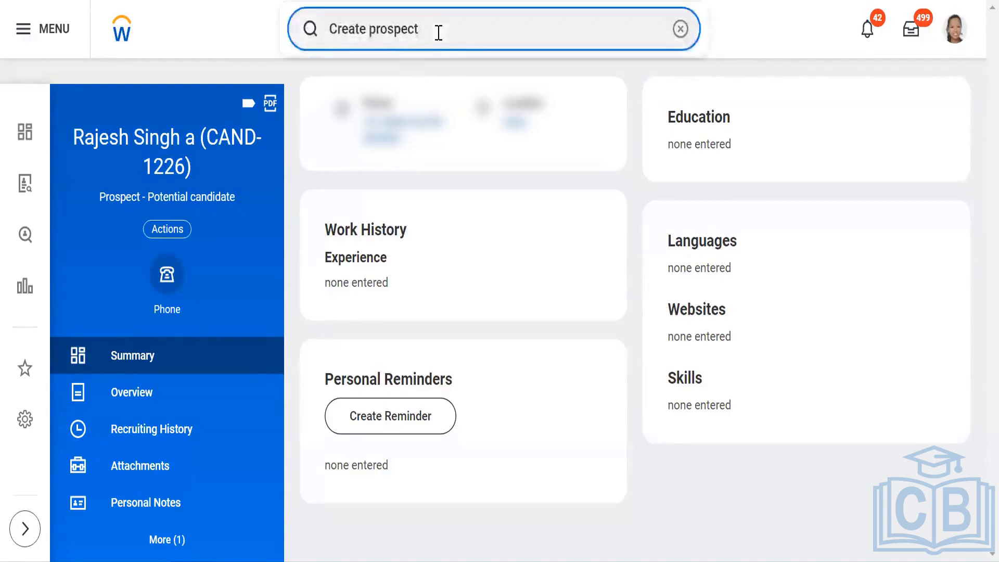
key("BackSpace")
key("BackSpace")
key("BackSpace")
key("BackSpace")
key("BackSpace")
key("BackSpace")
key("BackSpace")
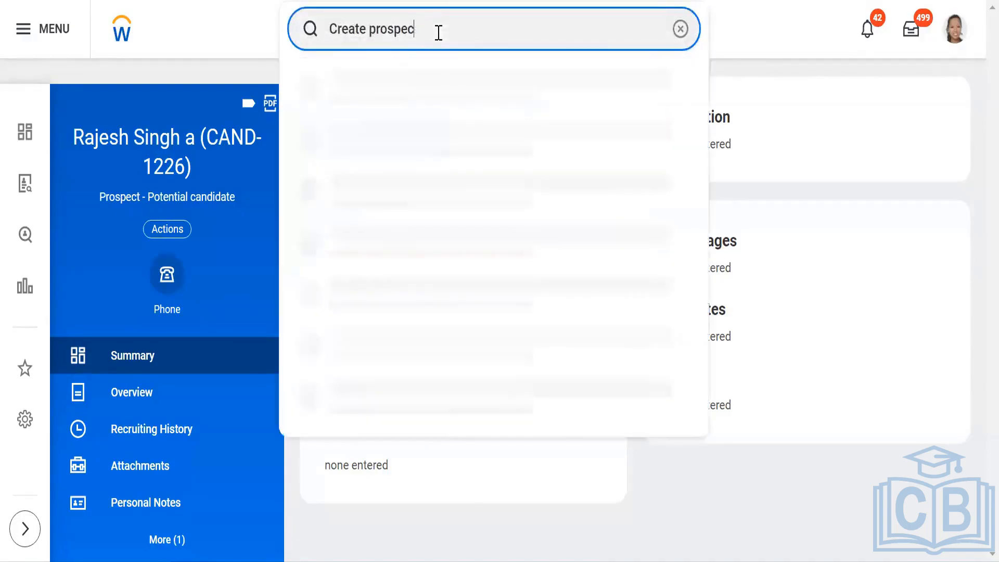
key("BackSpace")
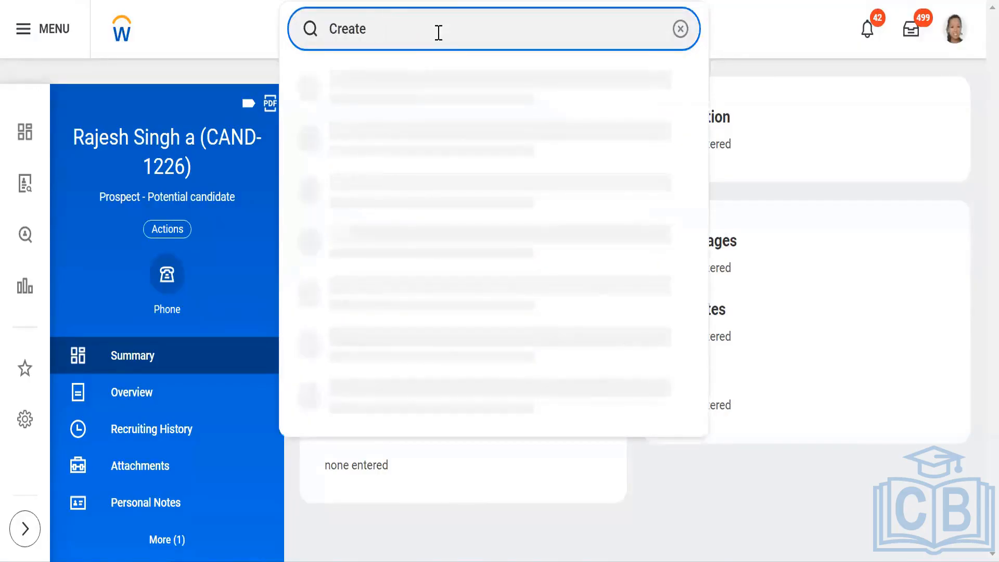
type("Job application")
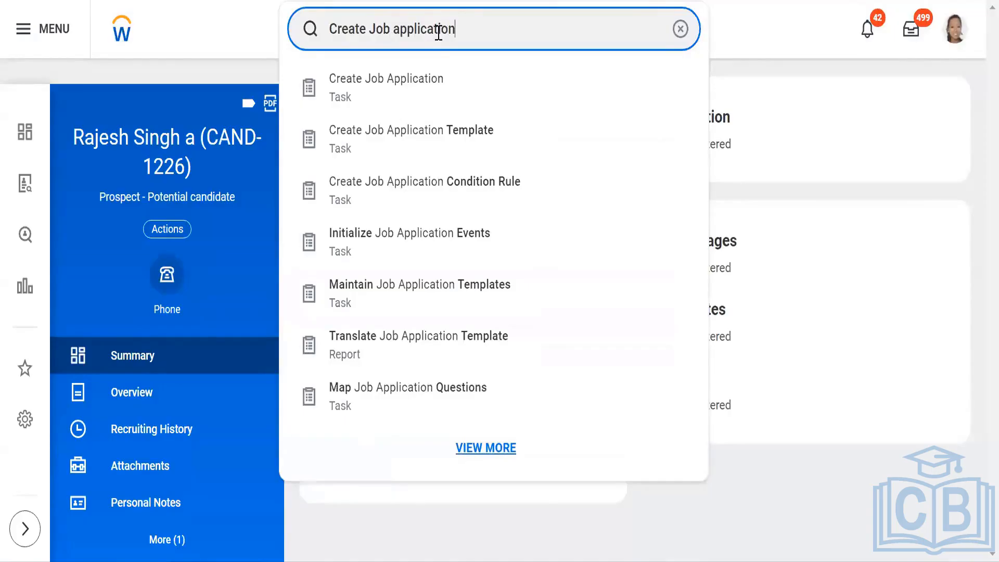
left_click(438, 95)
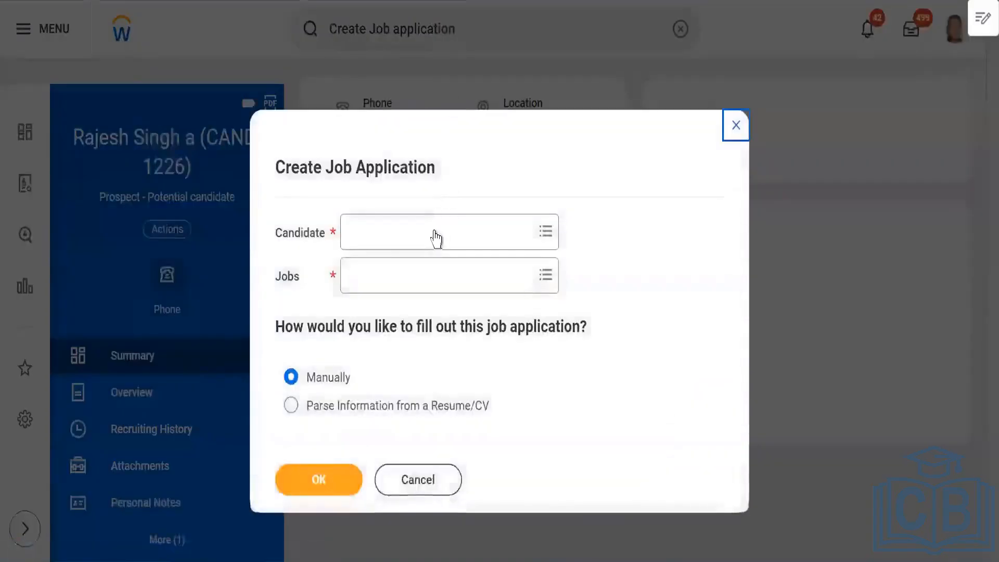
Step: Select the newly created prospect as the job application's candidate
left_click(434, 239)
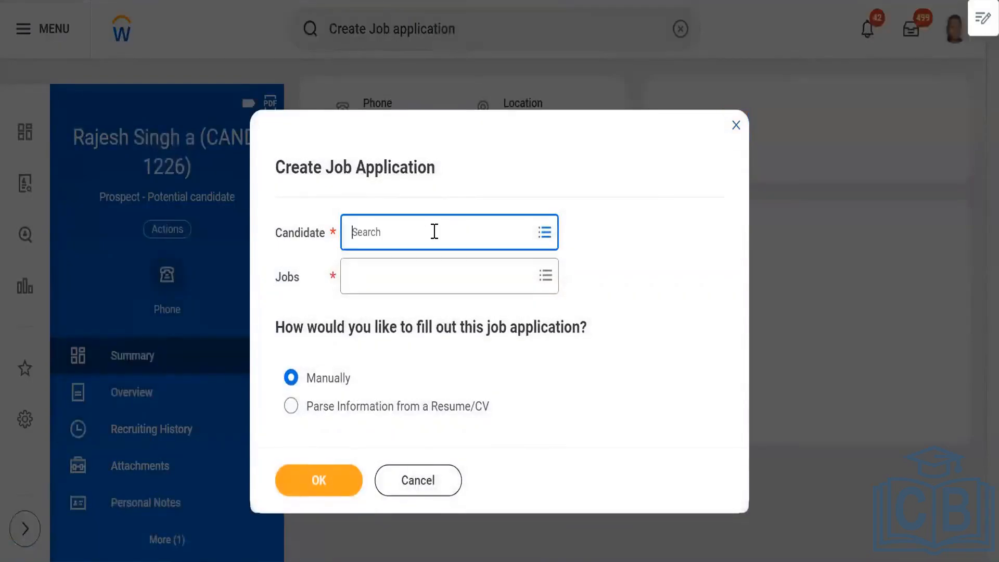
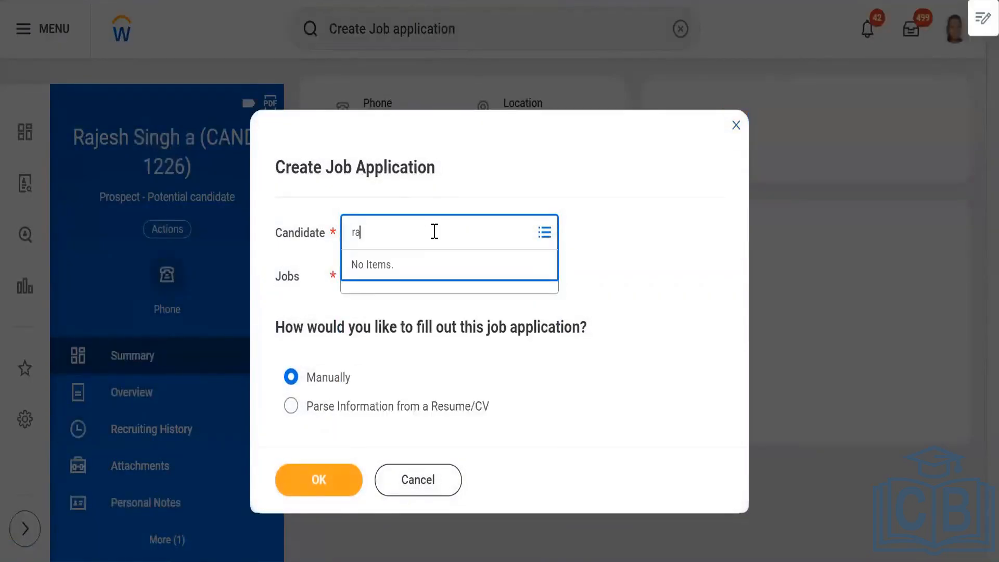
key("Return")
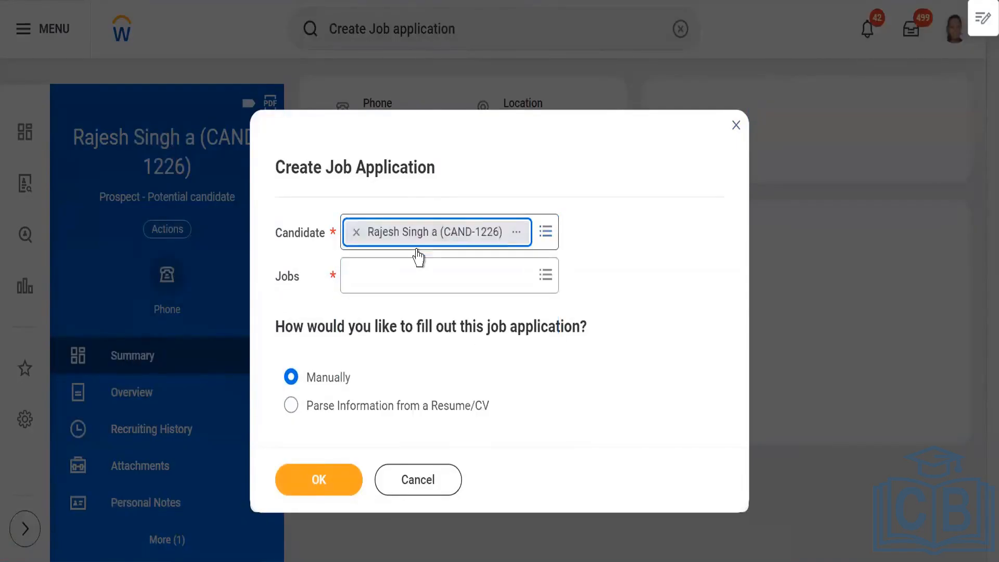
Step: Search the jobs for Skiims and select R-01501 Skiims_ Workday Recruitment Consultant for the application
left_click(399, 276)
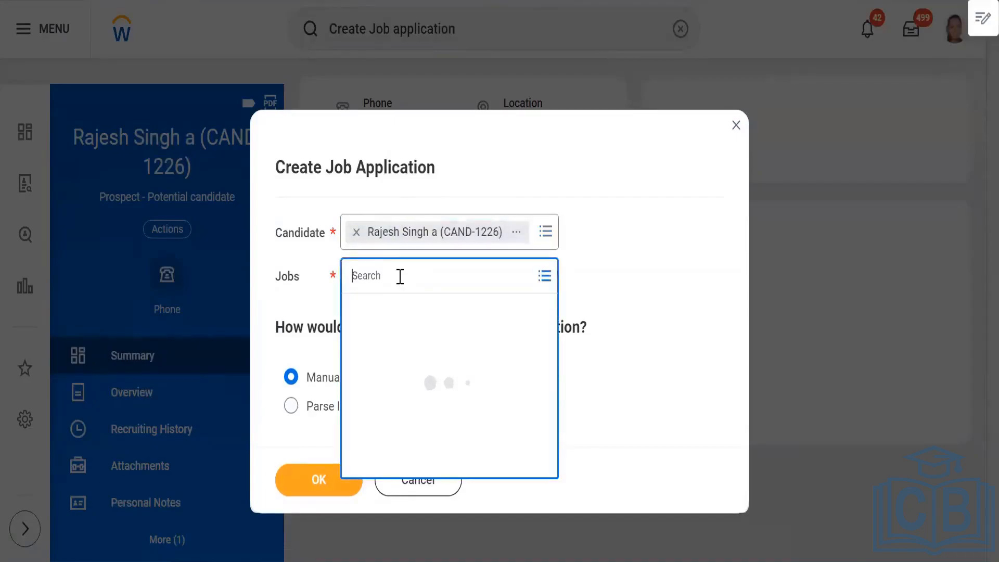
type("skiims")
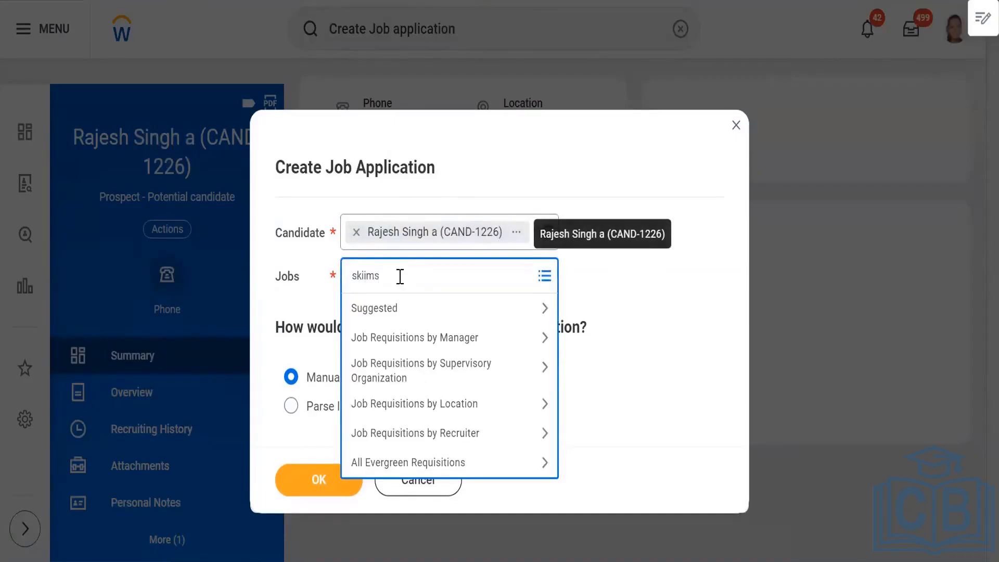
key("Return")
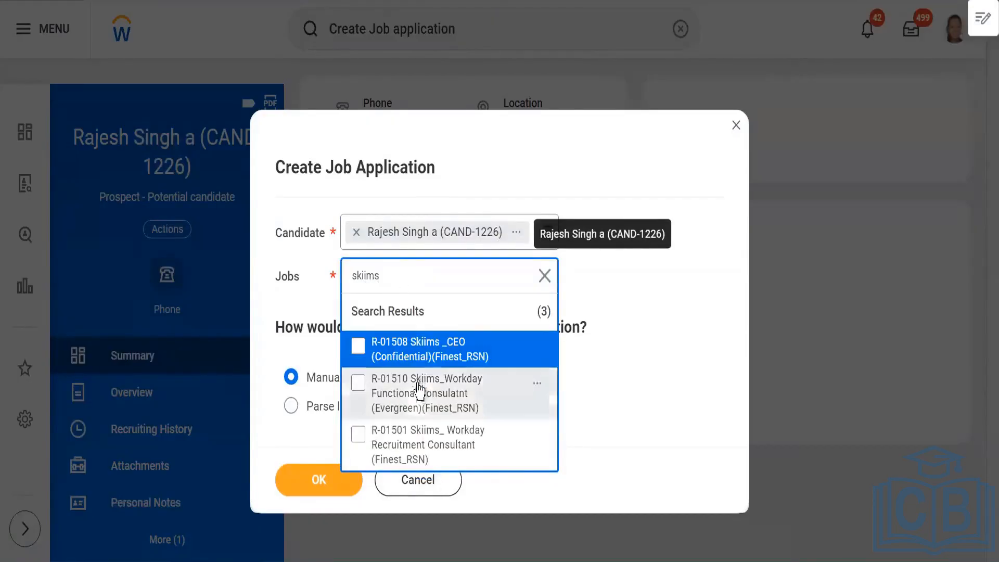
left_click(413, 446)
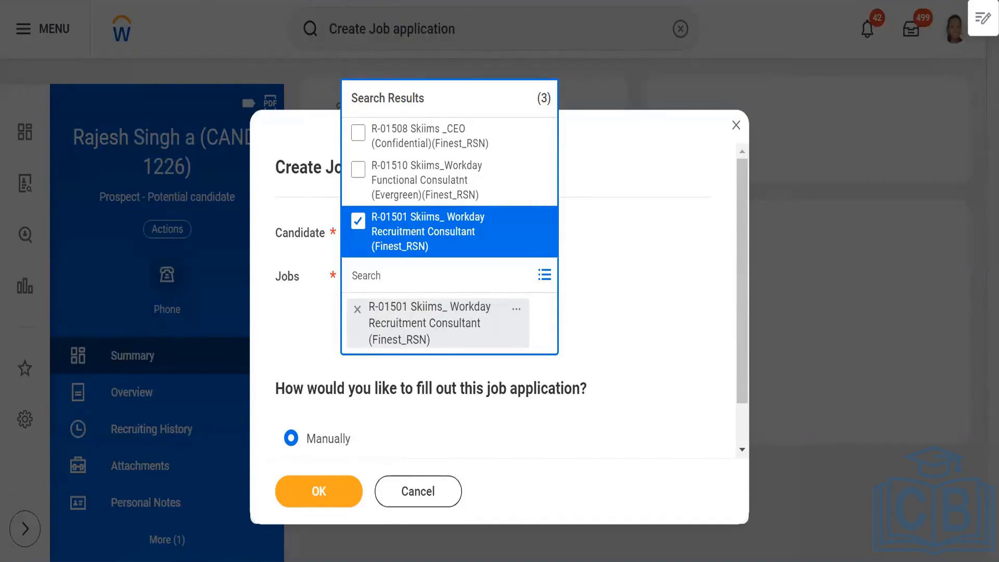
Step: Duplicate the browser tab and cancel the Create Job Application dialog in the copy
right_click(274, 0)
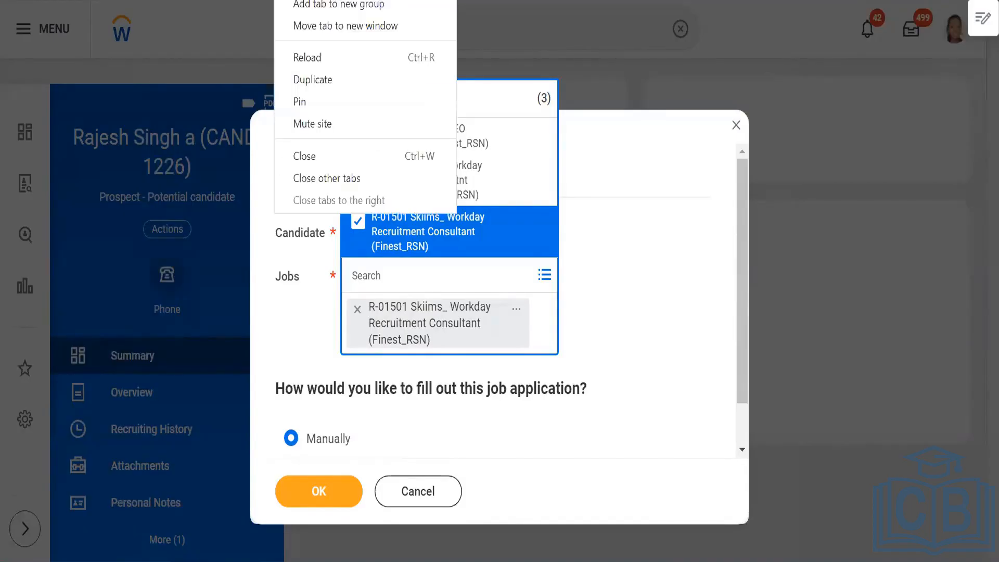
left_click(317, 78)
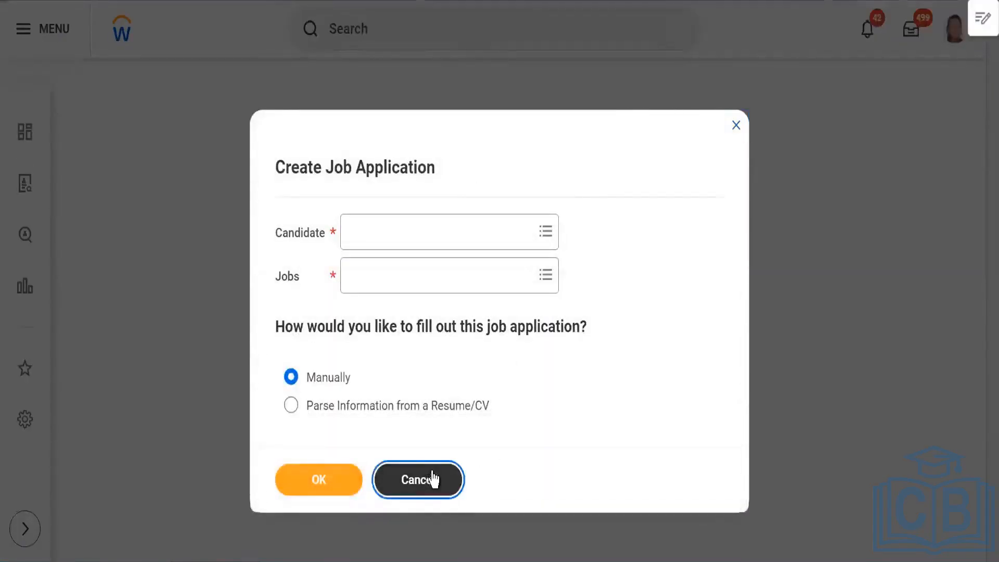
left_click(439, 478)
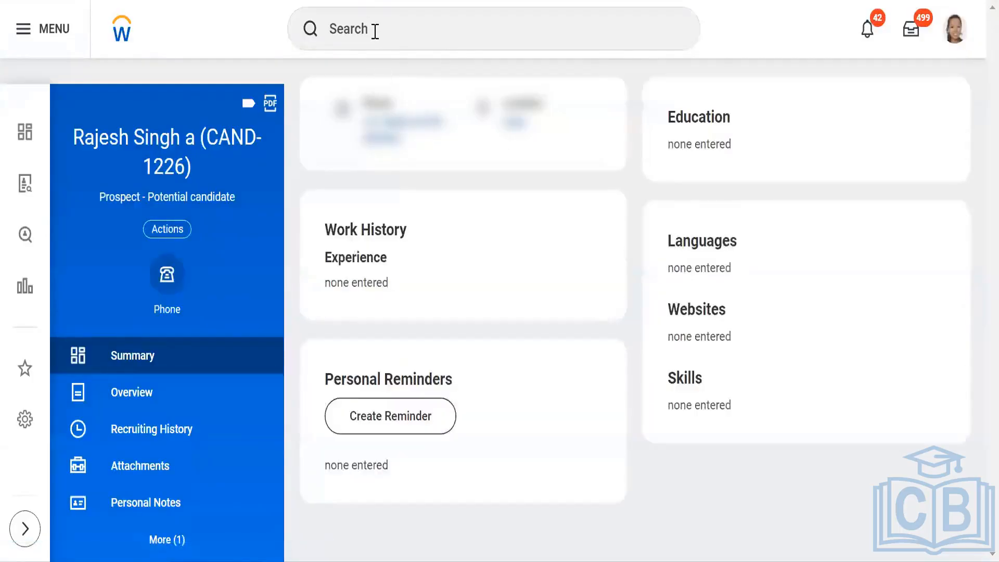
Step: Search for Skiims and open the SKIIMS PVT LTD supervisory organization
left_click(375, 31)
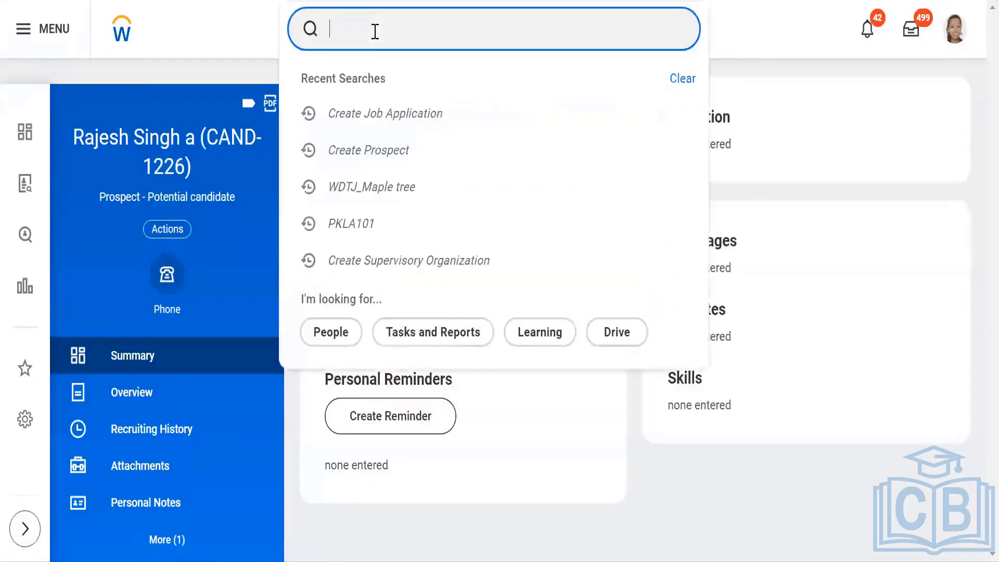
type("BP")
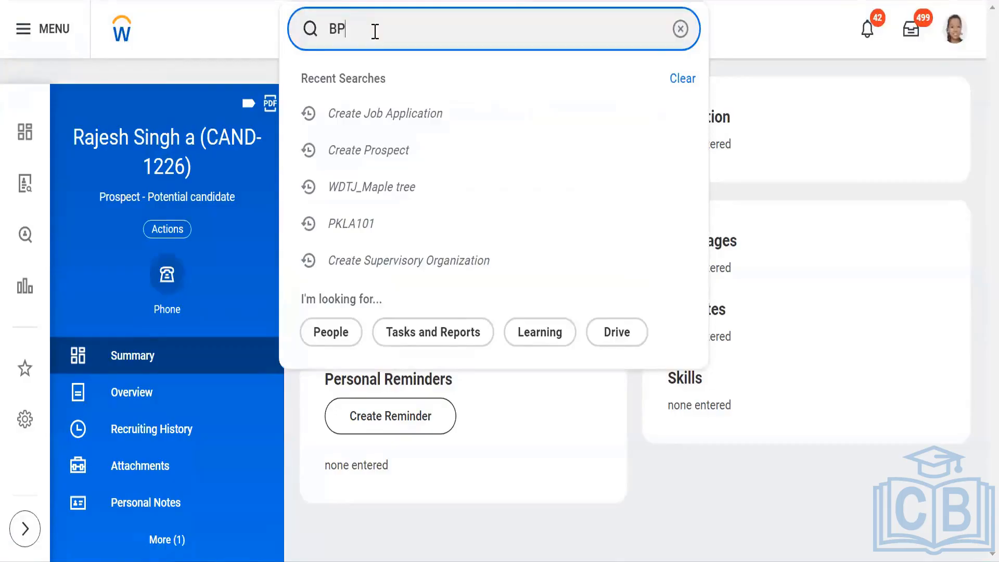
key("BackSpace")
key("BackSpace")
type("Skii")
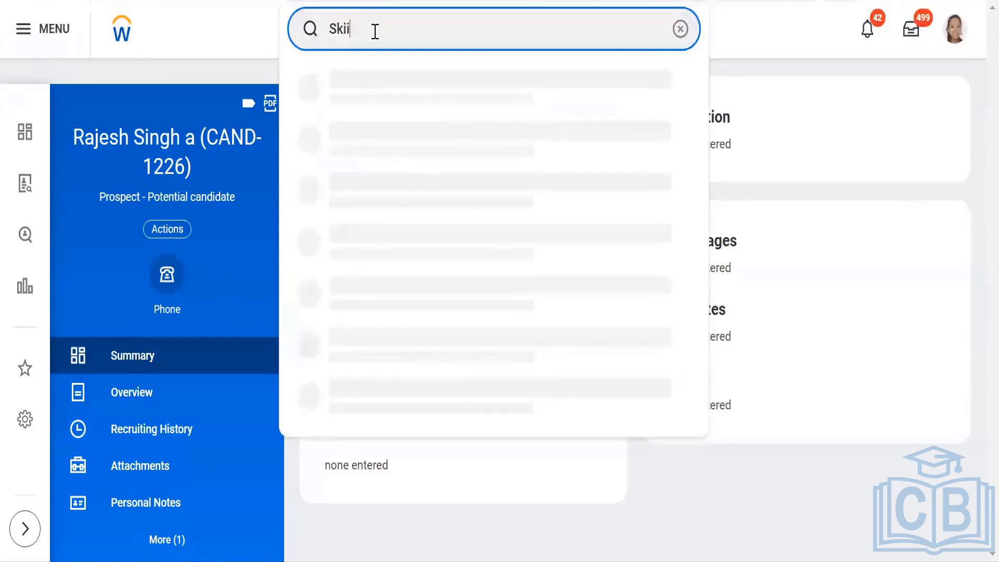
type("lms")
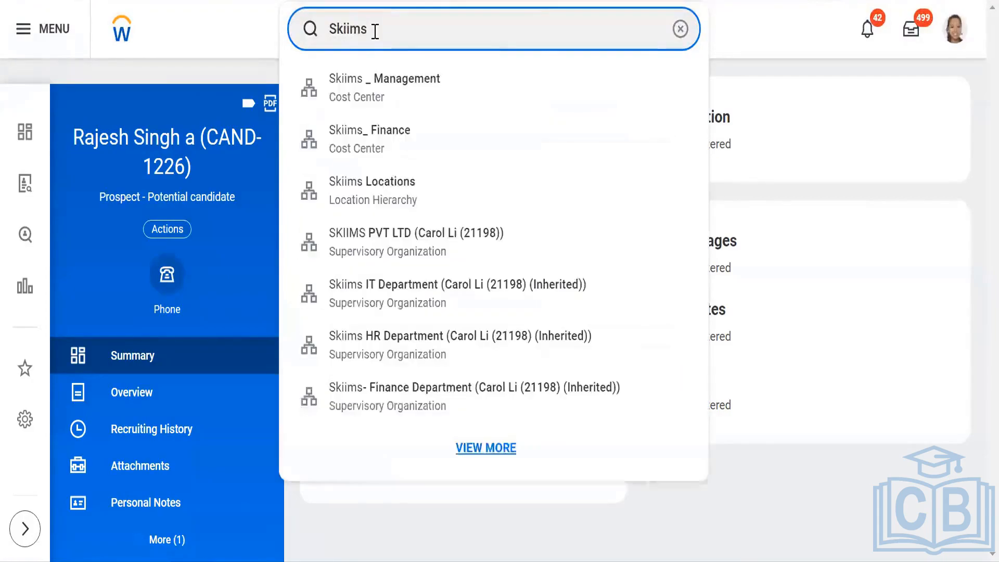
left_click(396, 242)
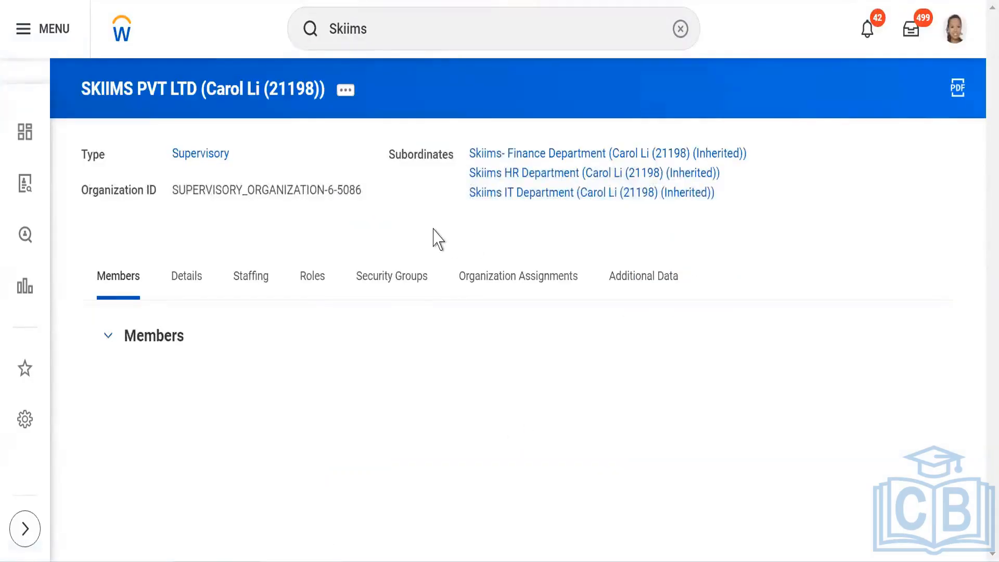
Step: Start the Assign Roles action for the organization, keeping the default effective date
left_click(343, 93)
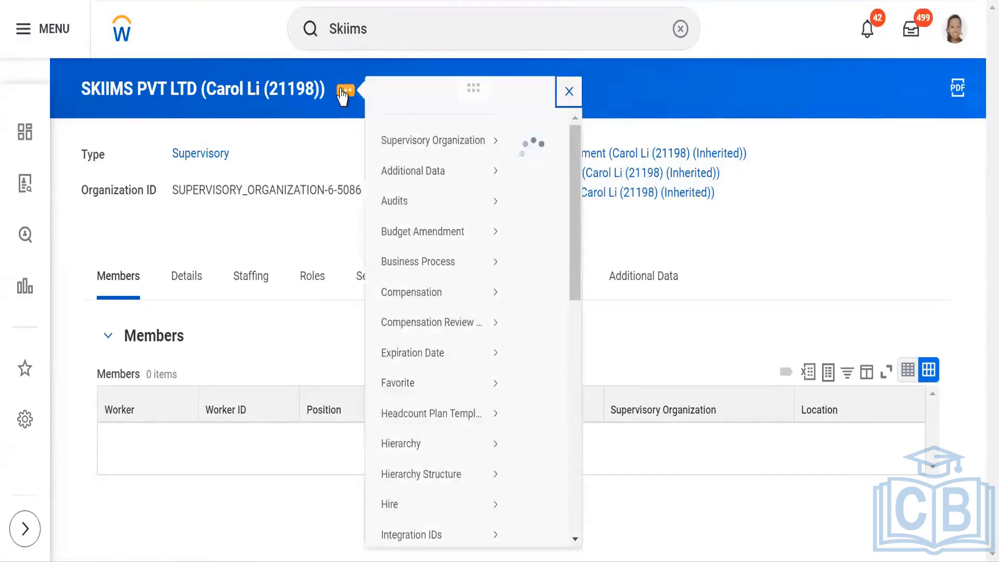
mouse_move(441, 412)
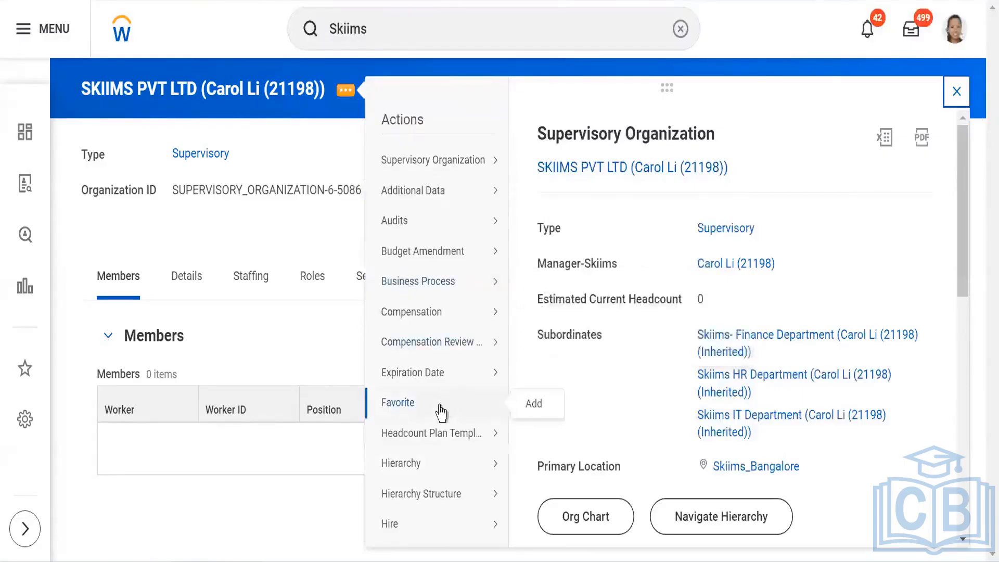
scroll(441, 412, "down", 5)
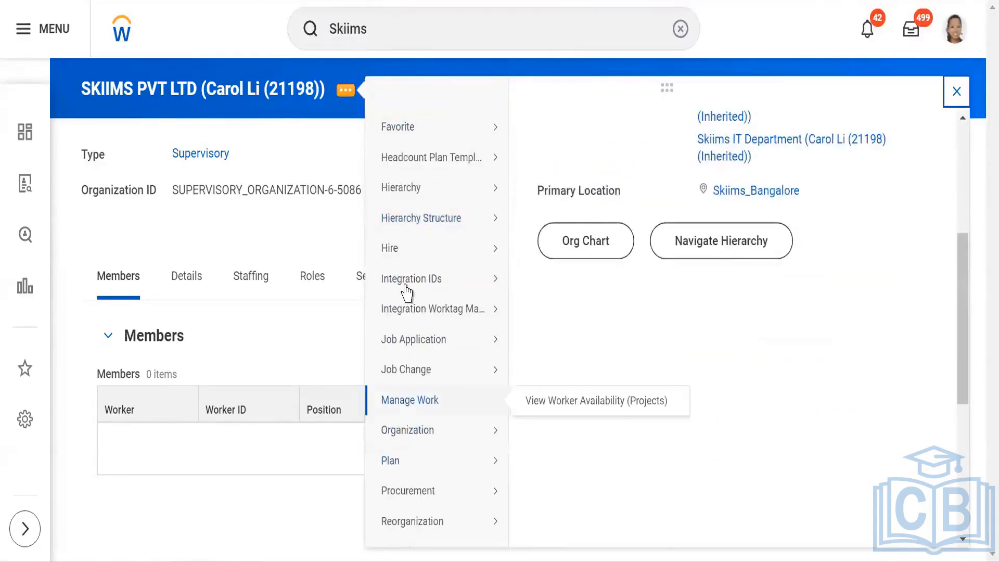
scroll(406, 292, "down", 5)
mouse_move(439, 346)
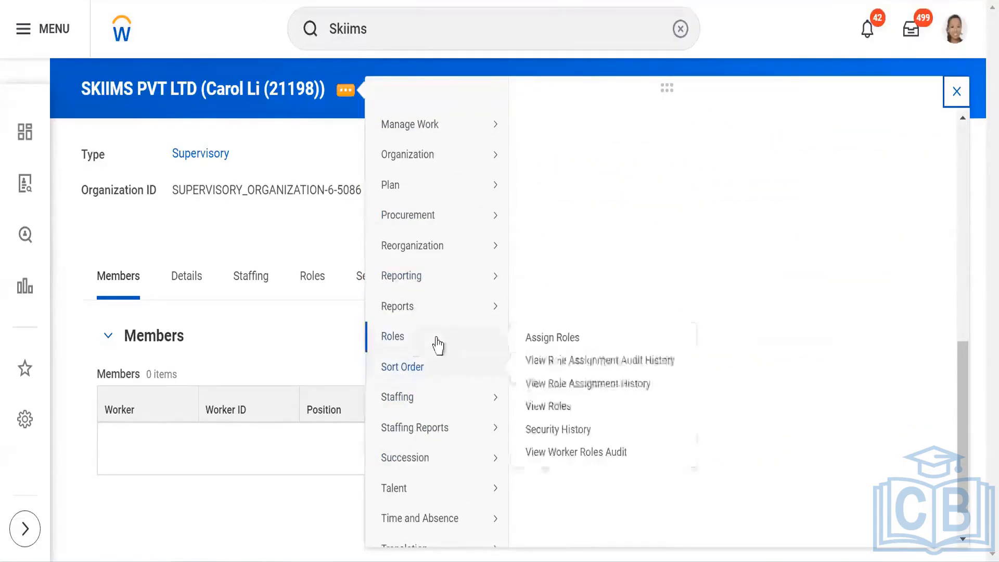
left_click(554, 339)
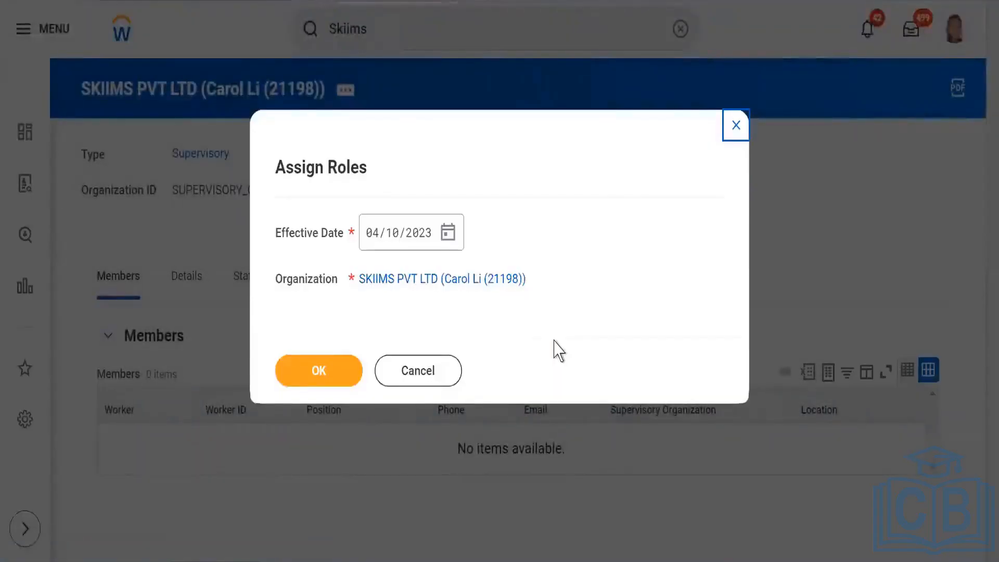
left_click(324, 372)
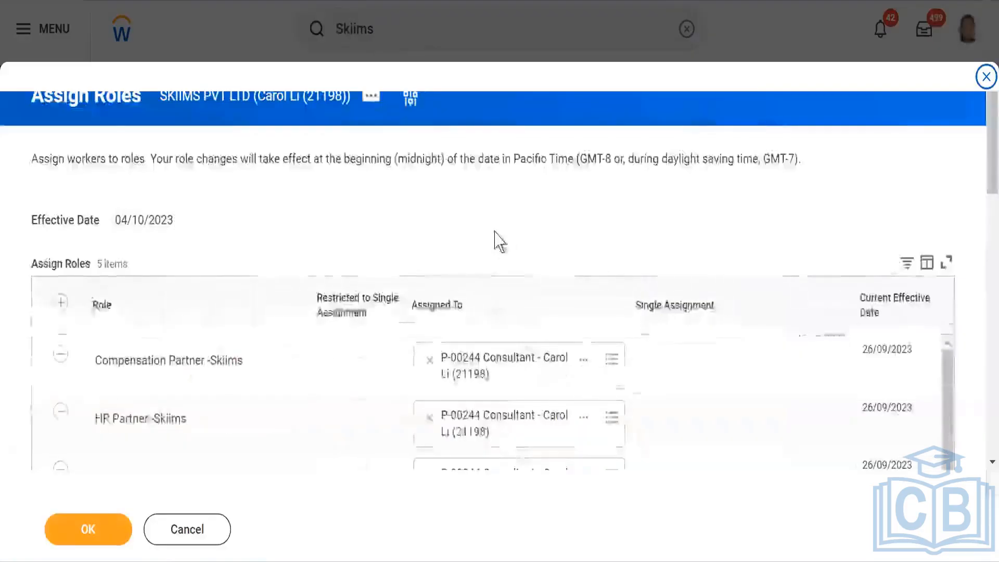
Step: Remove the SAS_Recruiter role row and submit the role assignments
scroll(491, 228, "down", 3)
scroll(330, 225, "down", 3)
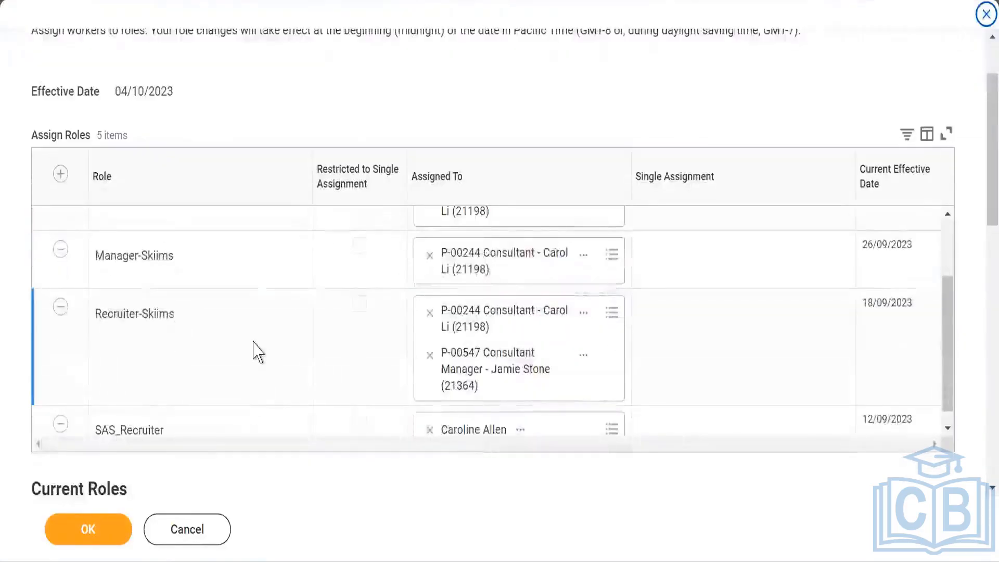
scroll(413, 445, "down", 1)
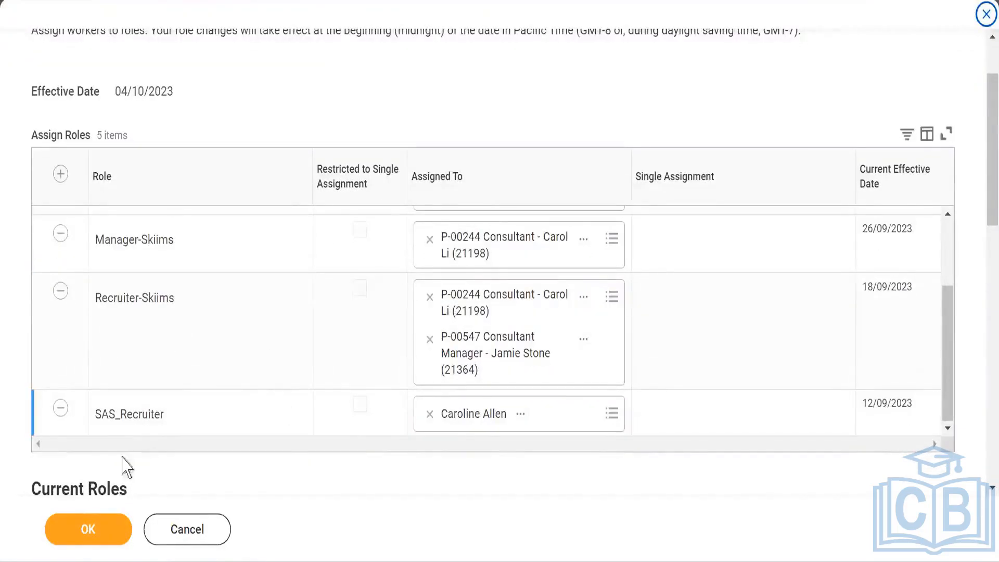
left_click(60, 407)
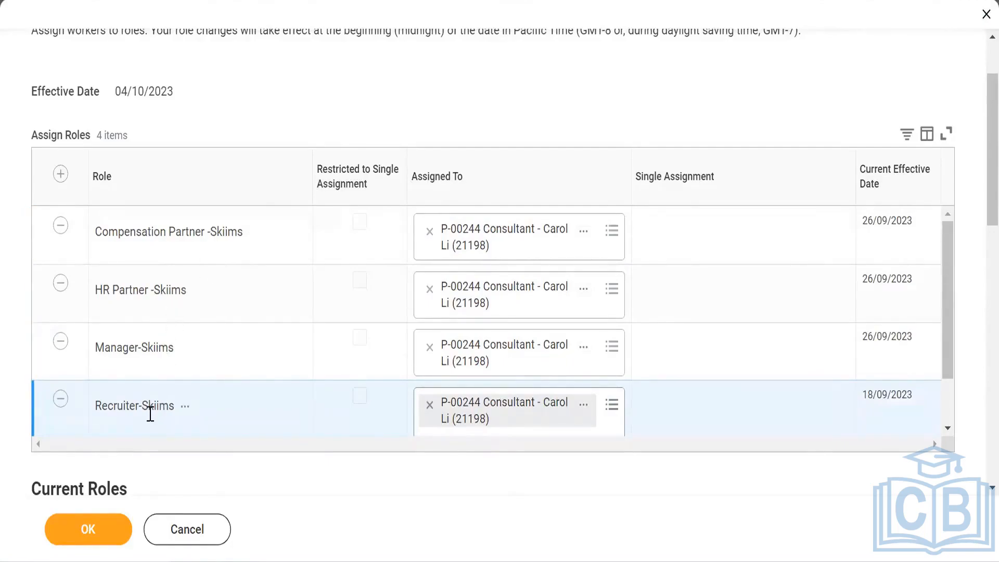
left_click(87, 531)
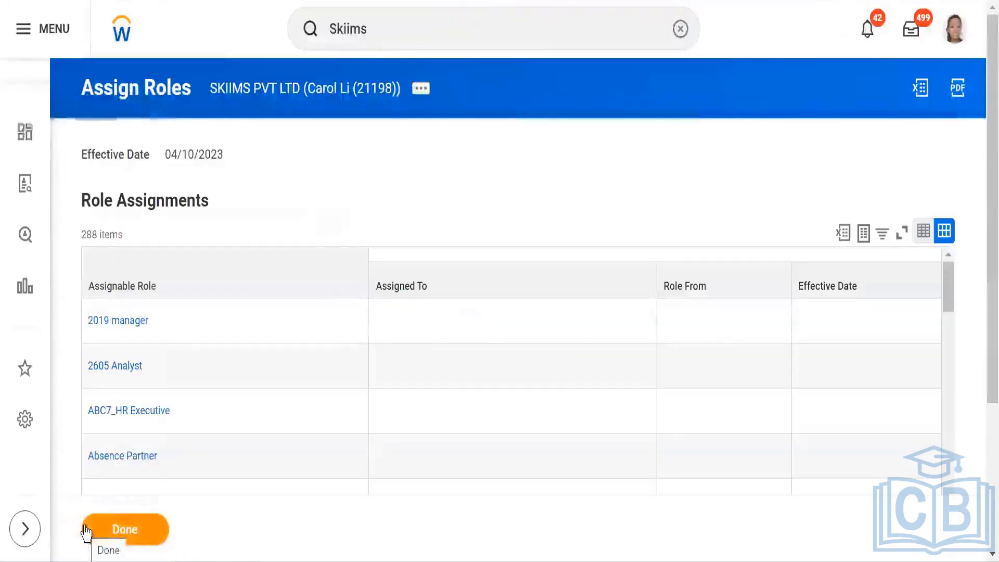
left_click(120, 531)
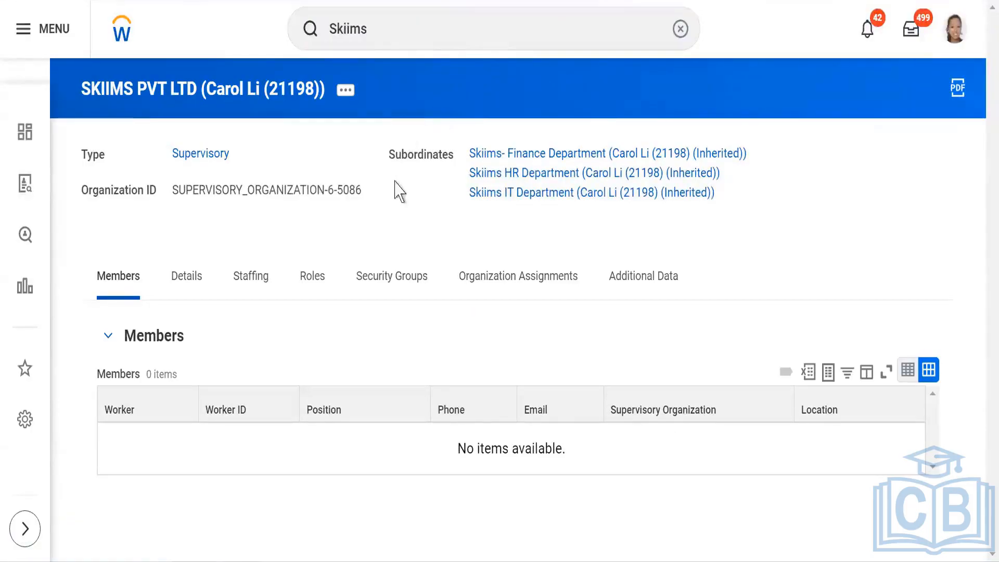
Step: Review the organization's staffing tab with its open and confidential job requisitions
left_click(253, 280)
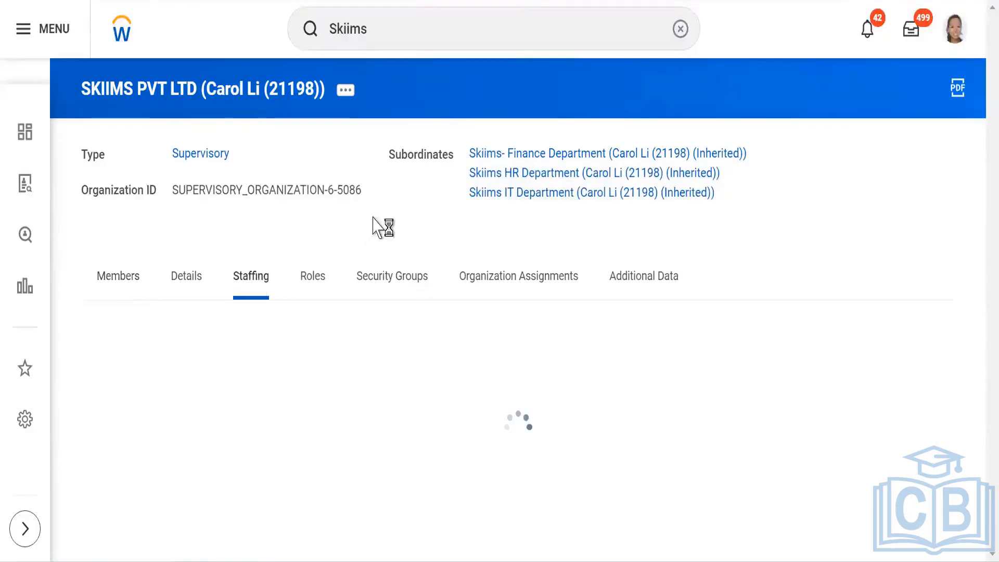
scroll(372, 232, "down", 4)
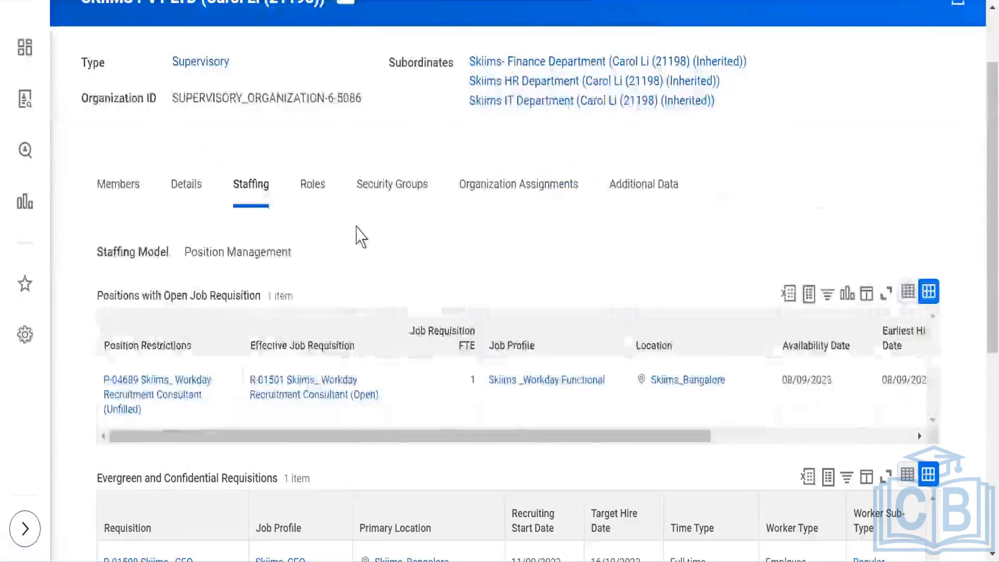
scroll(330, 256, "down", 2)
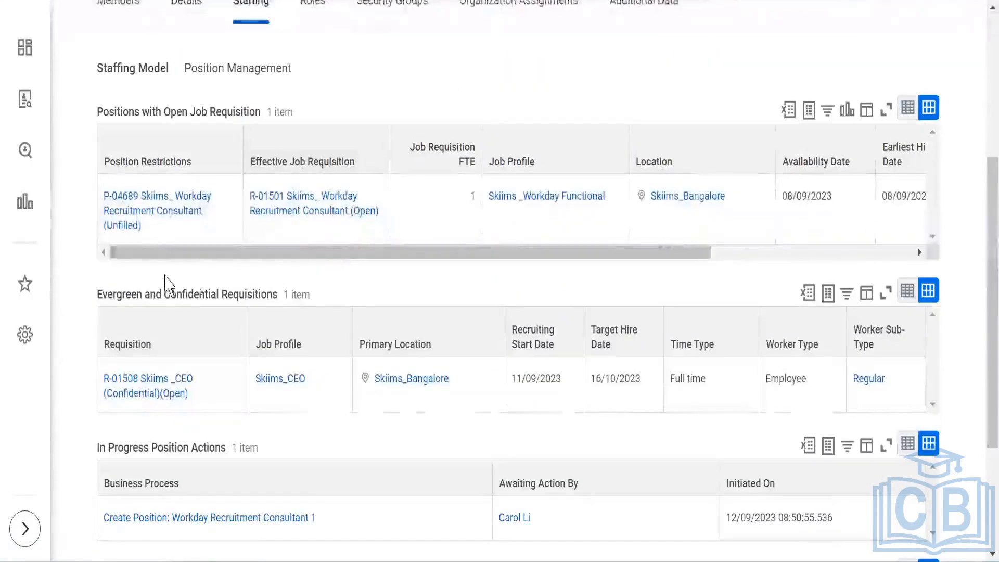
scroll(165, 284, "down", 4)
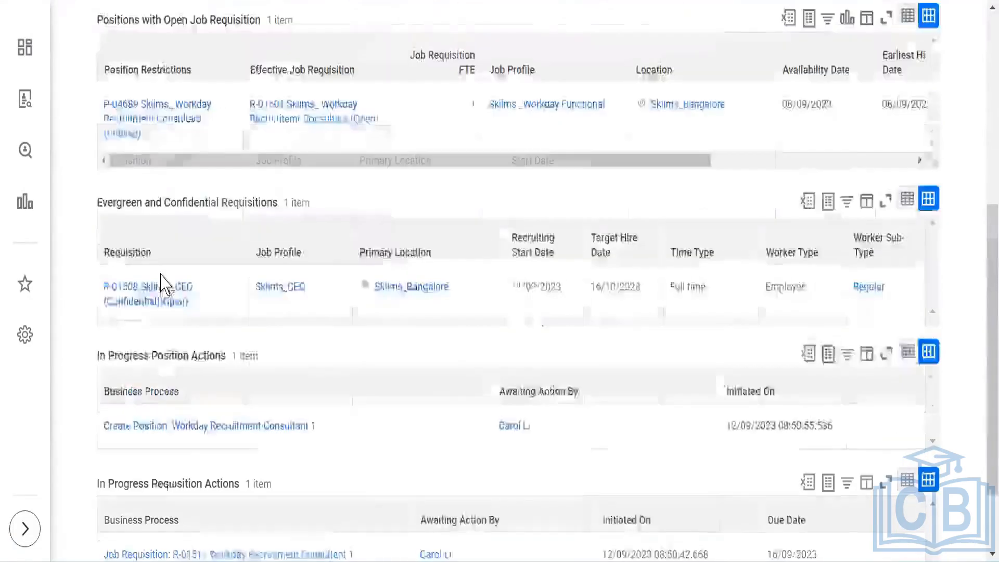
scroll(161, 282, "up", 8)
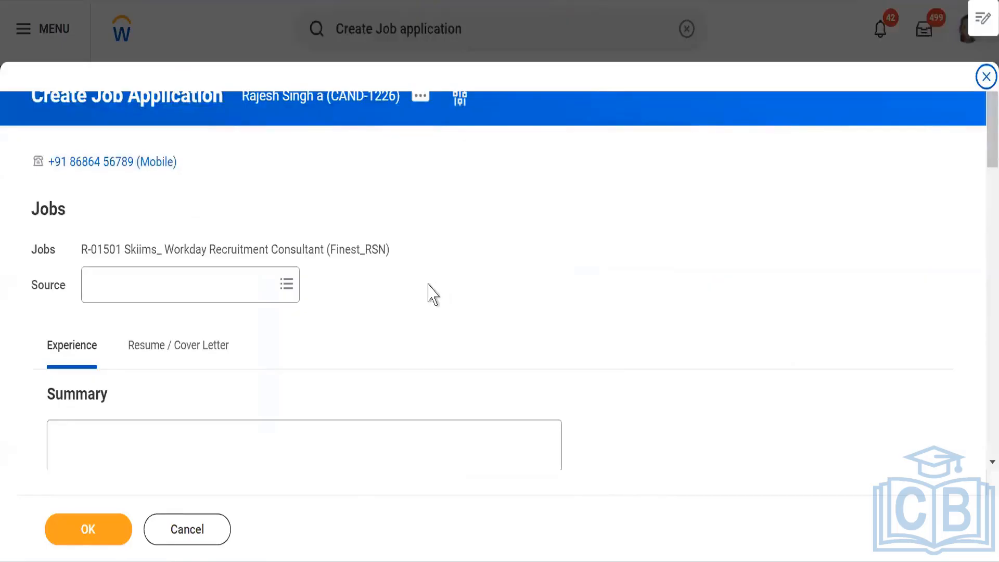
Step: In the job application form, set the source to LinkedIn under Social Network
scroll(433, 294, "down", 3)
scroll(517, 252, "up", 2)
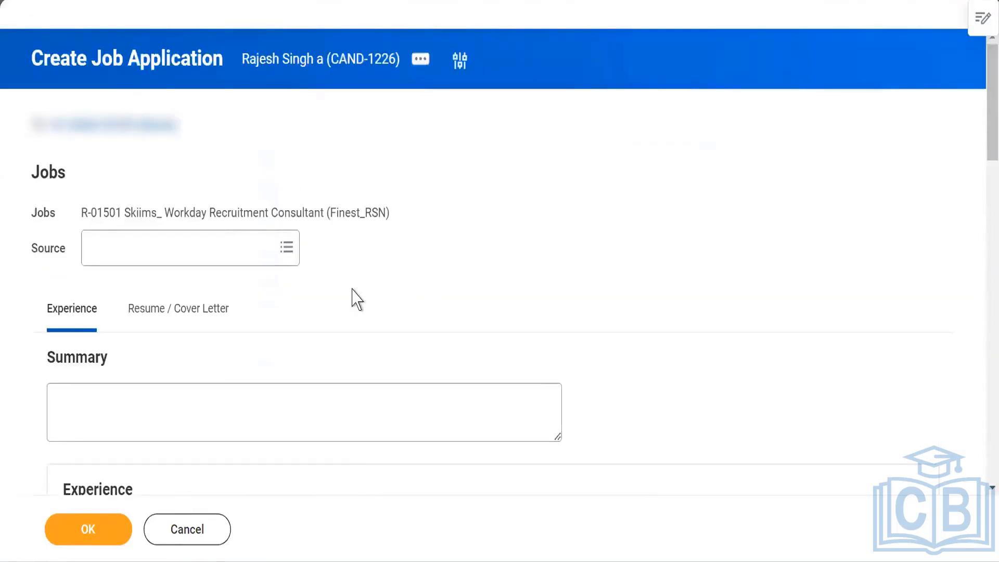
left_click(278, 253)
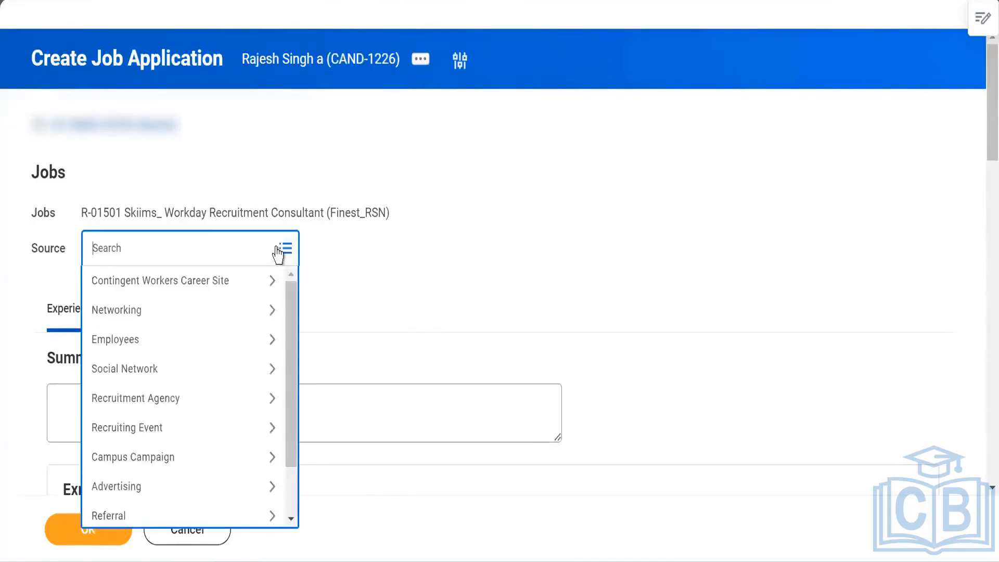
left_click(179, 378)
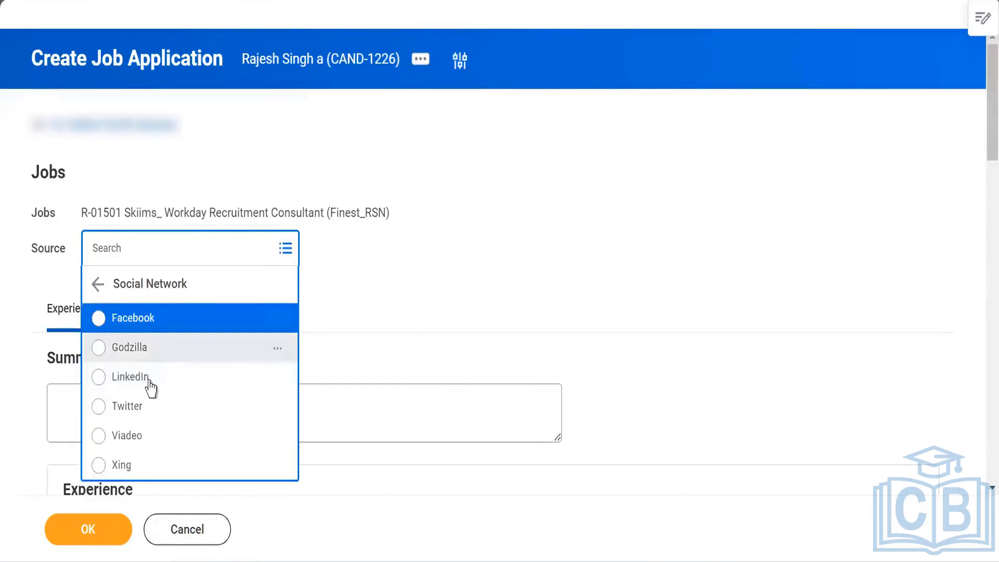
left_click(130, 380)
Step: Set the experience entry's company to Accenture
scroll(498, 254, "down", 5)
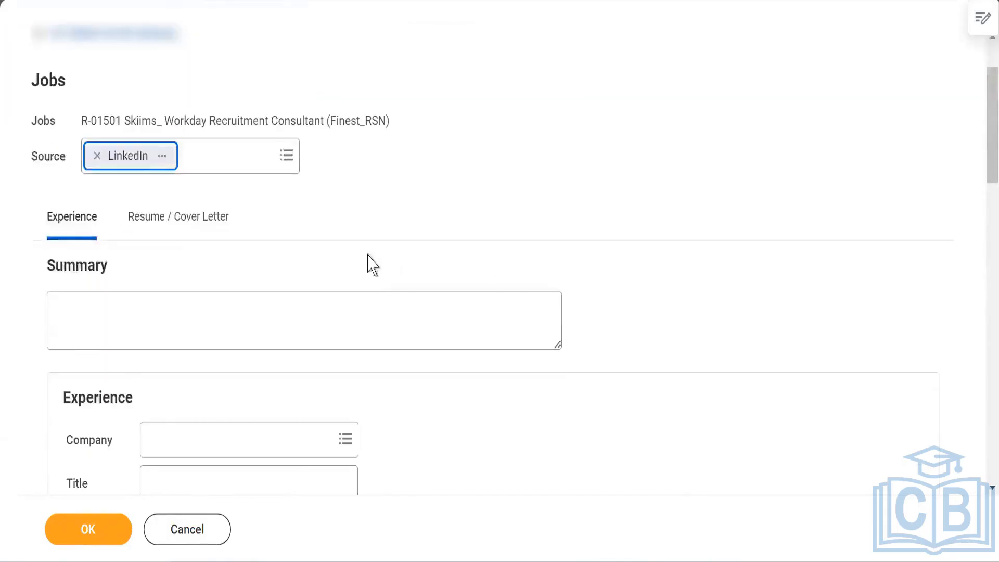
left_click(201, 261)
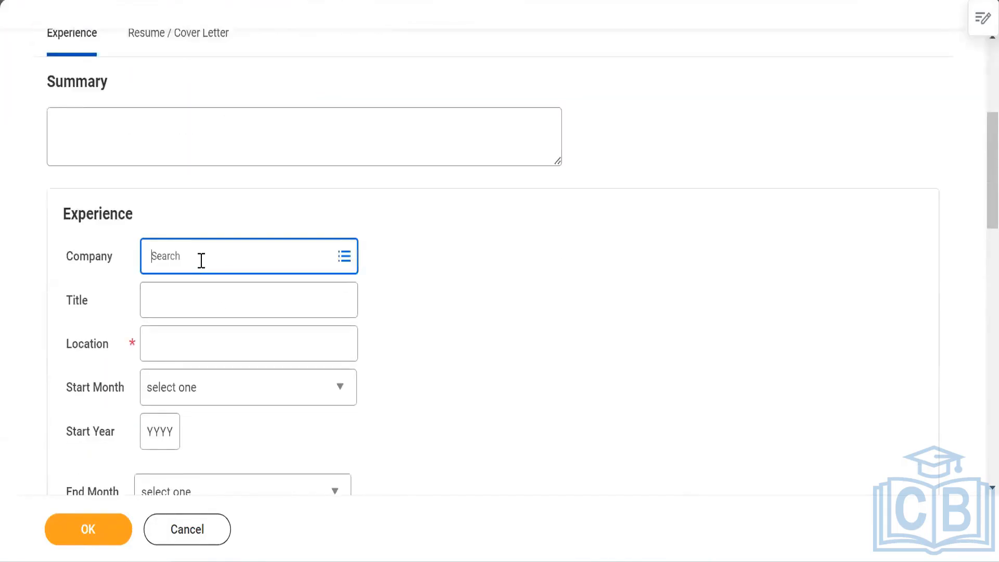
type("Accenture")
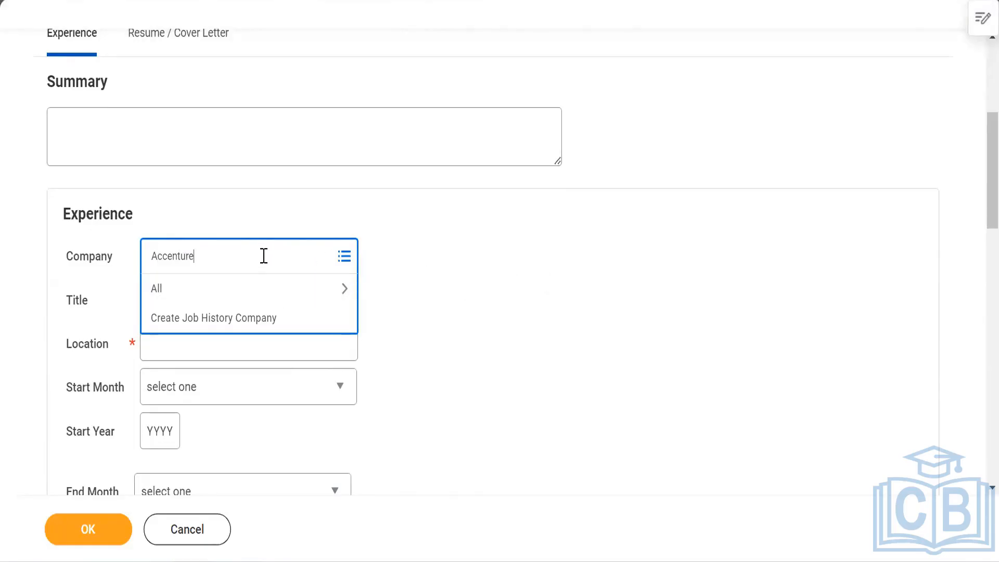
left_click(609, 303)
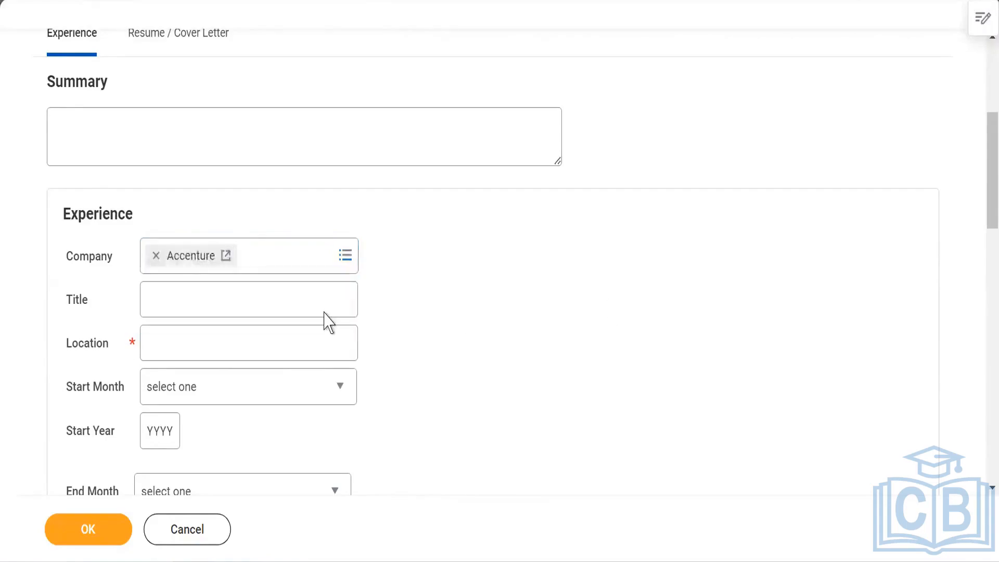
Step: Enter Workday Analyst as the experience title and Bengaluru as its location
scroll(339, 330, "down", 3)
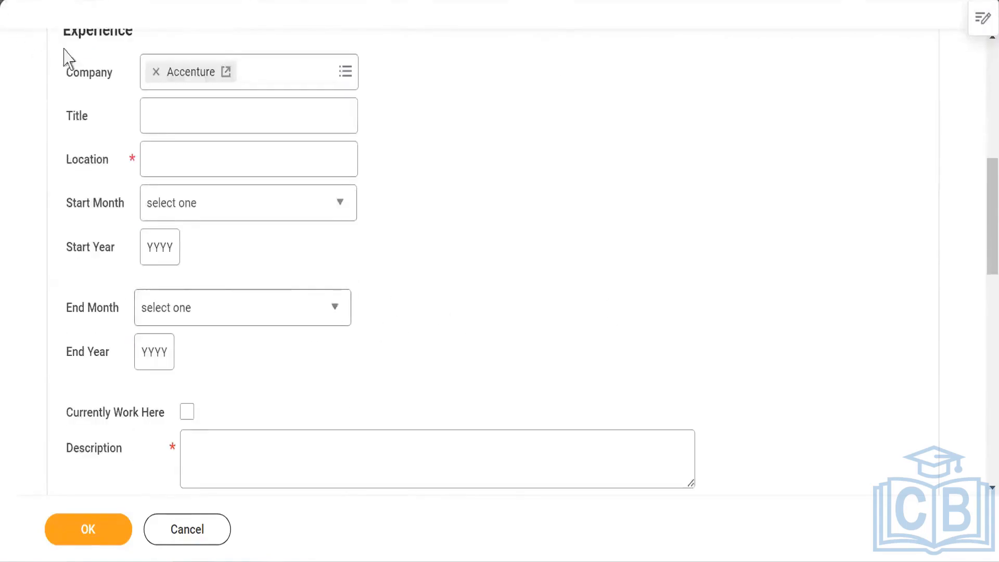
left_click(174, 115)
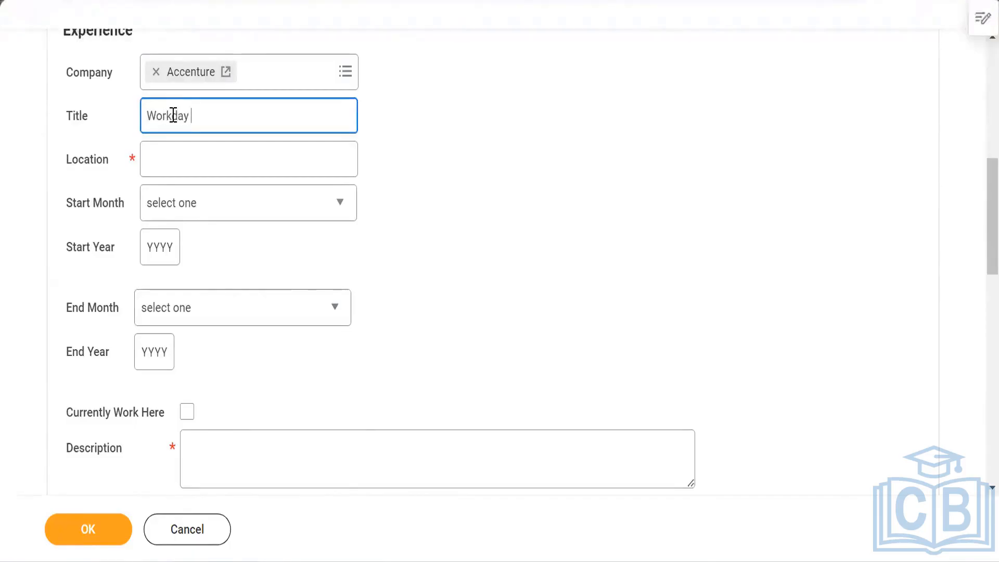
type("Workday Analyst")
left_click(207, 153)
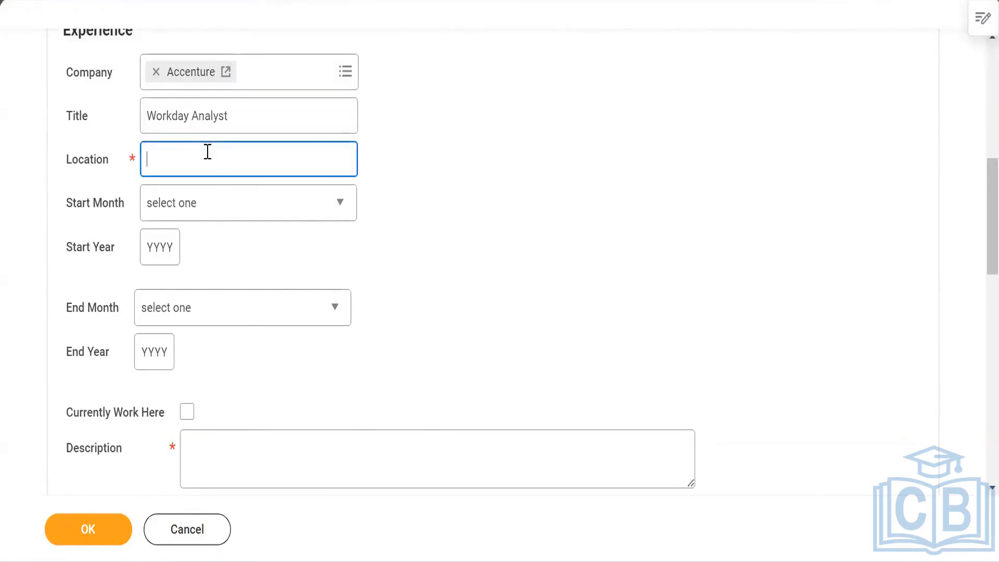
type("Bengaluru")
Step: Set the experience's start year to 2018, leaving the start month unselected
left_click(525, 183)
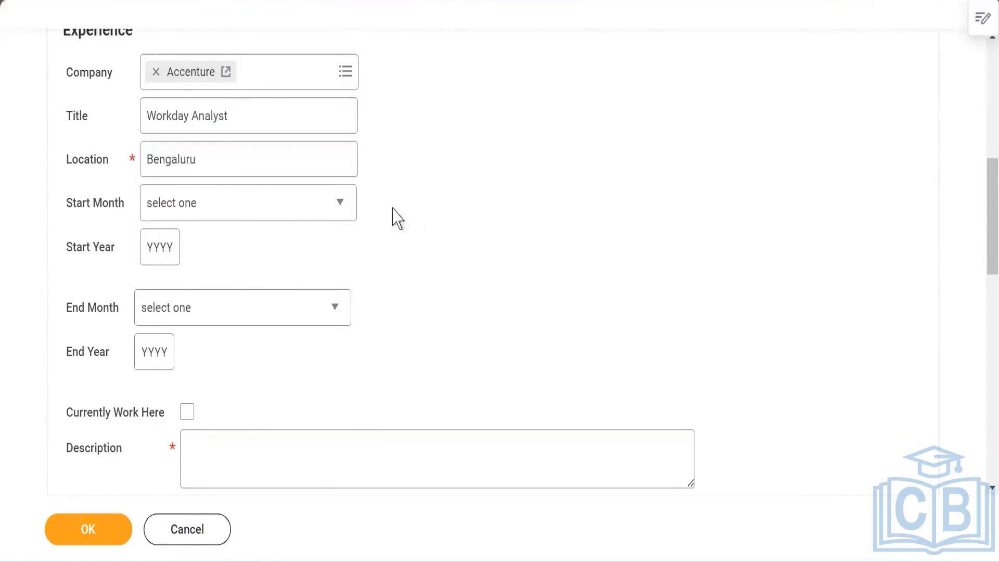
left_click(343, 212)
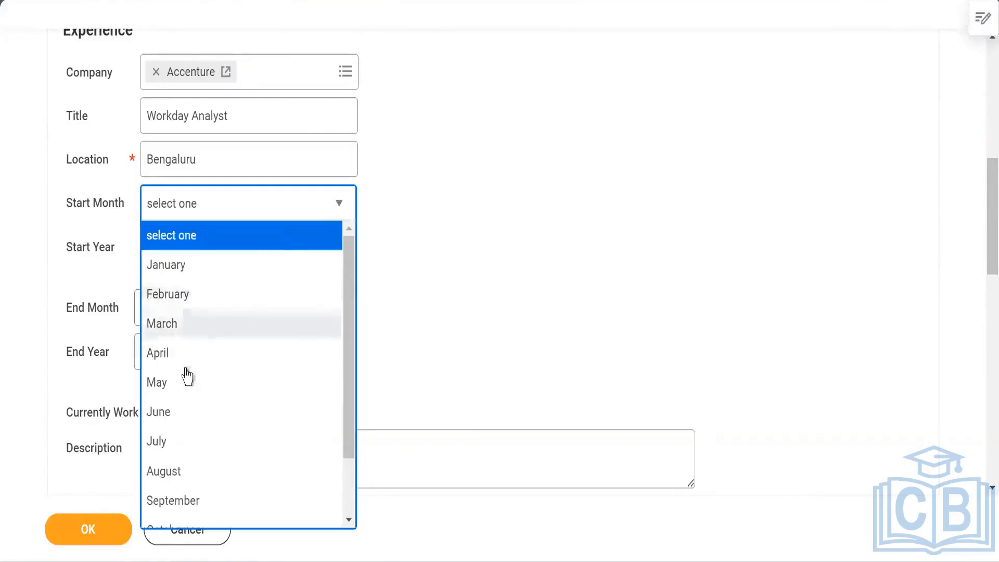
left_click(456, 268)
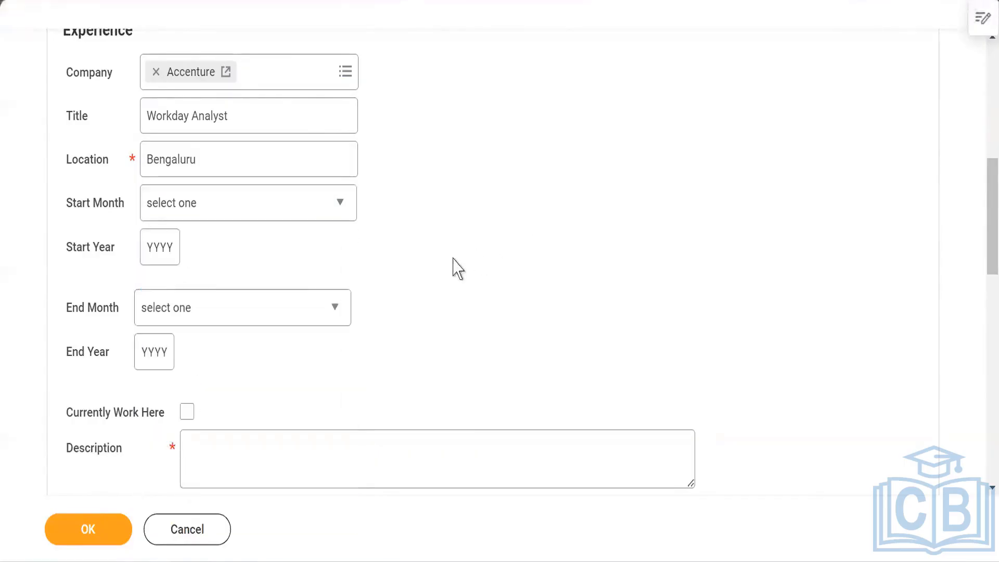
left_click(160, 258)
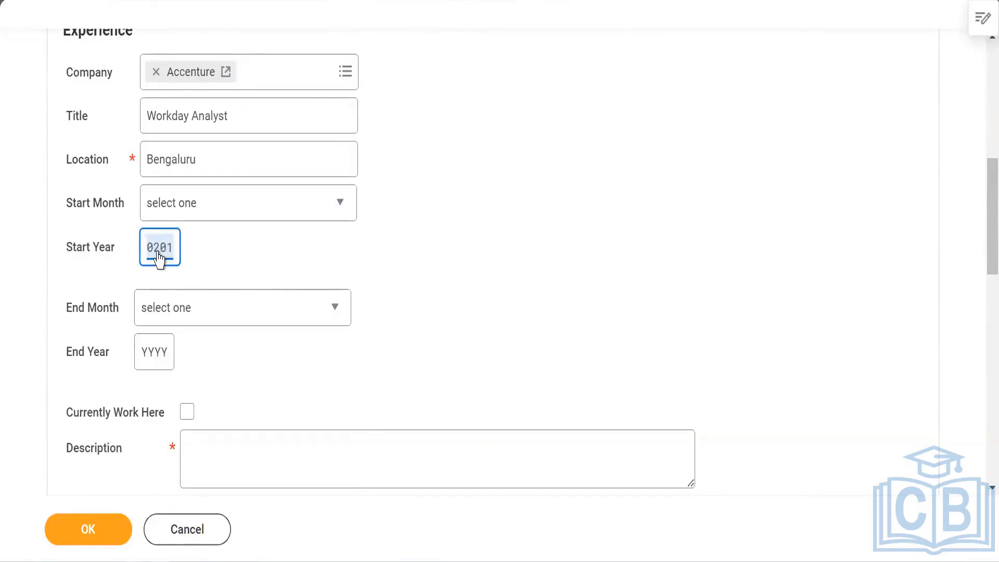
left_click(642, 284)
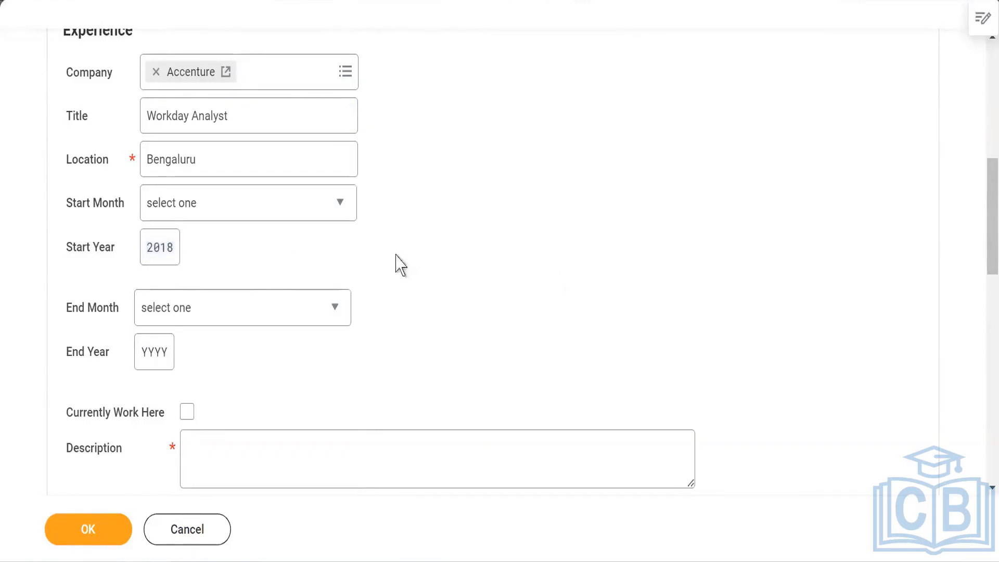
Step: Mark the experience as the current job and enter the description "Working"
scroll(364, 239, "down", 3)
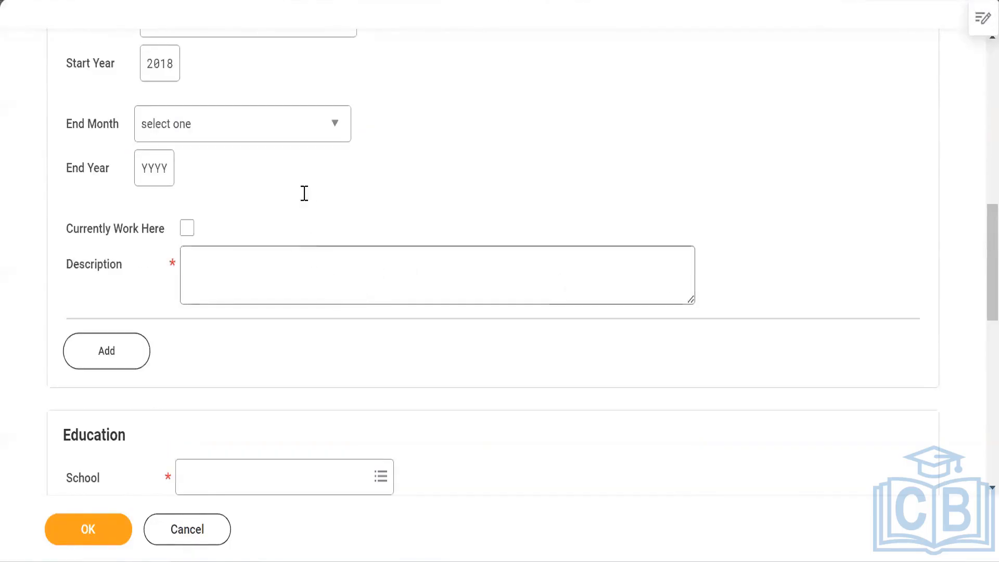
left_click(187, 228)
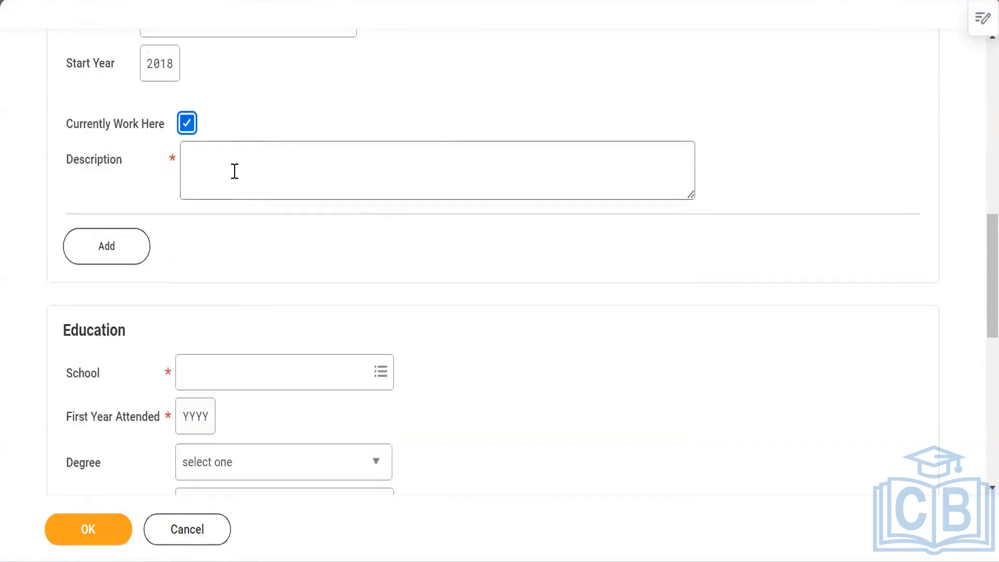
left_click(235, 172)
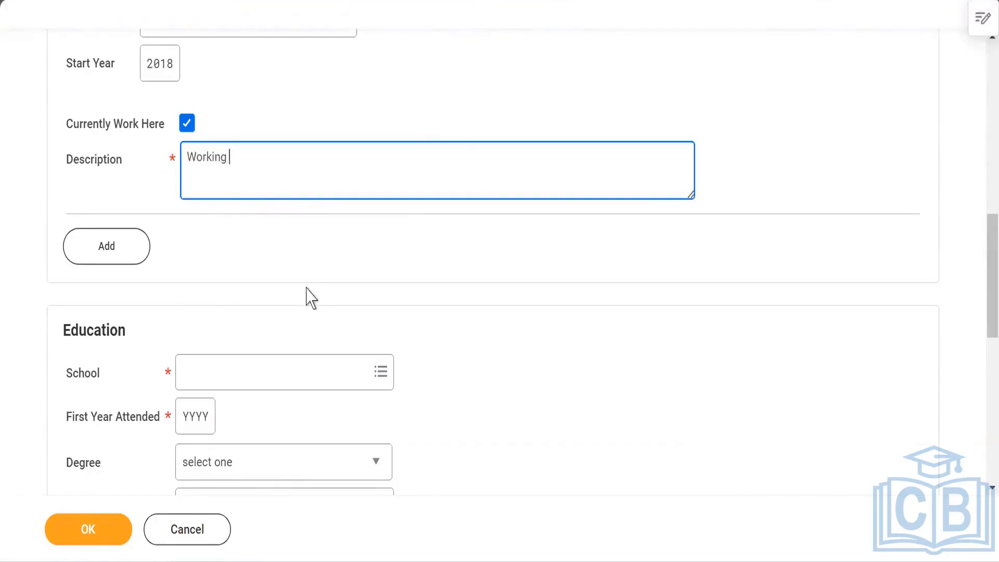
Step: Browse the school list by country, checking India's Andhra Pradesh and Delhi entries
scroll(308, 297, "down", 3)
left_click(293, 190)
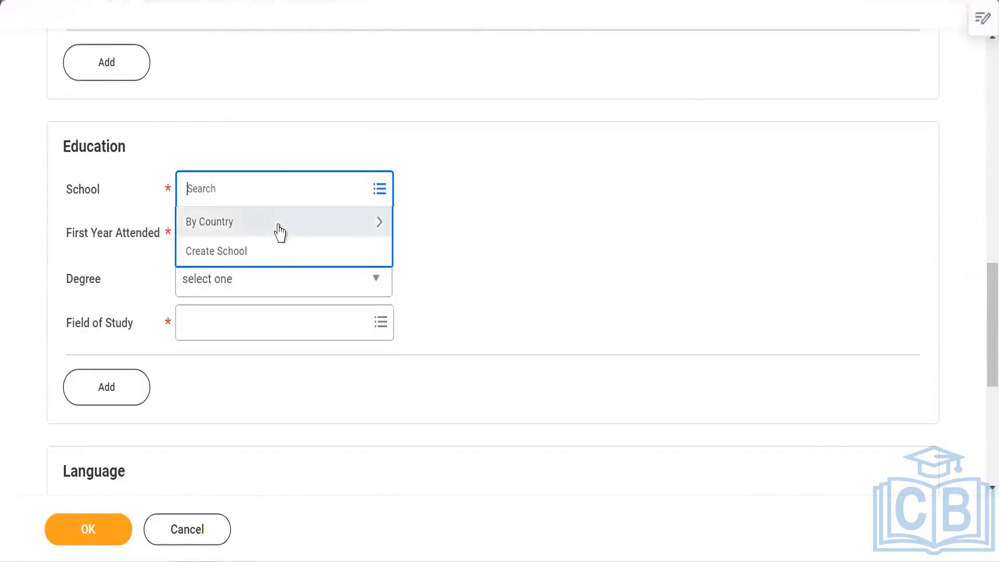
left_click(281, 229)
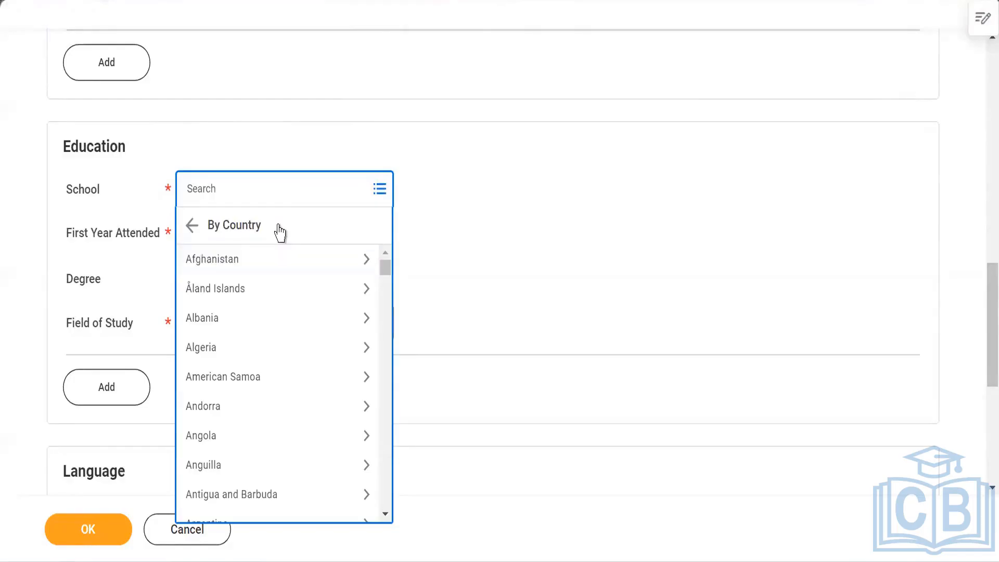
key("Return")
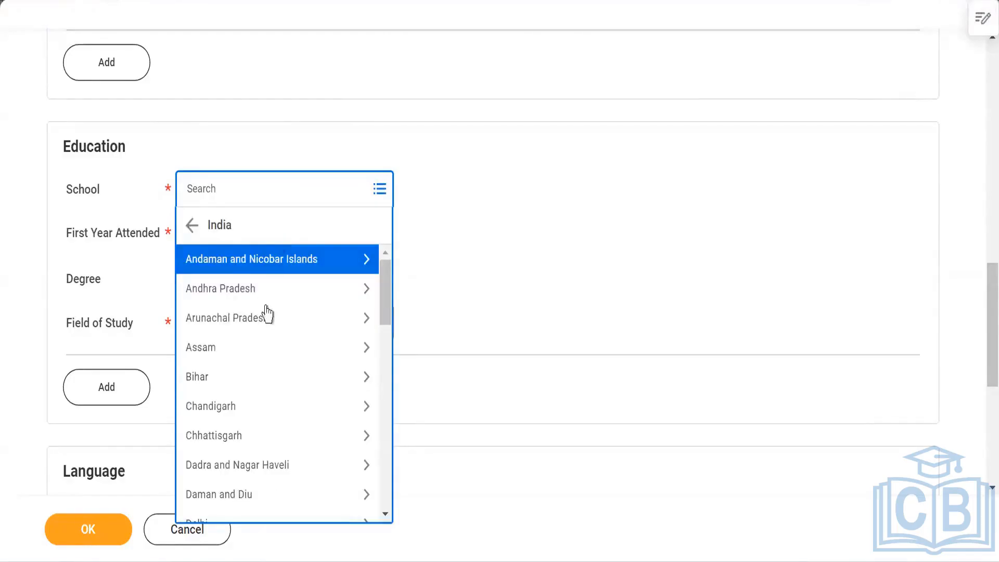
left_click(242, 292)
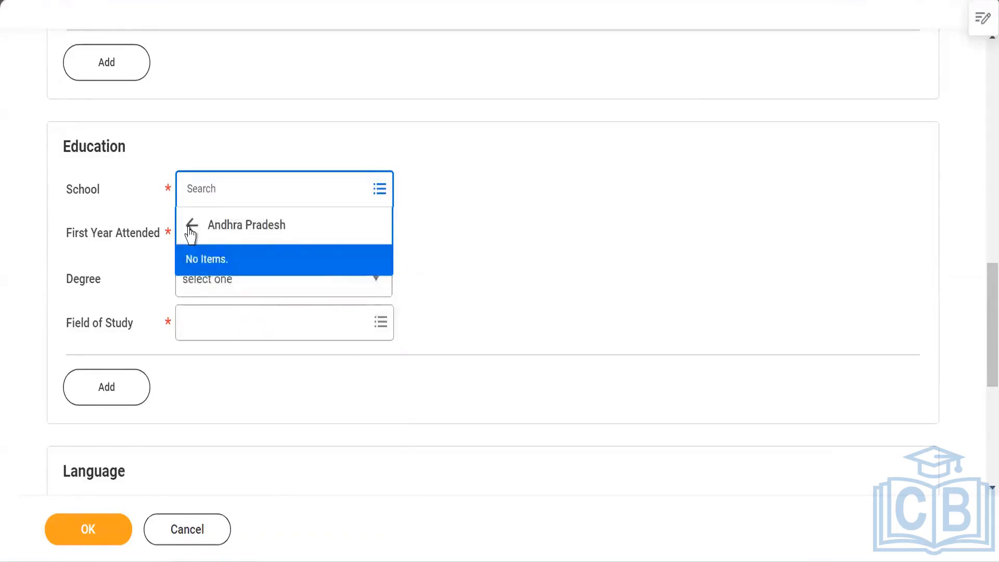
left_click(190, 228)
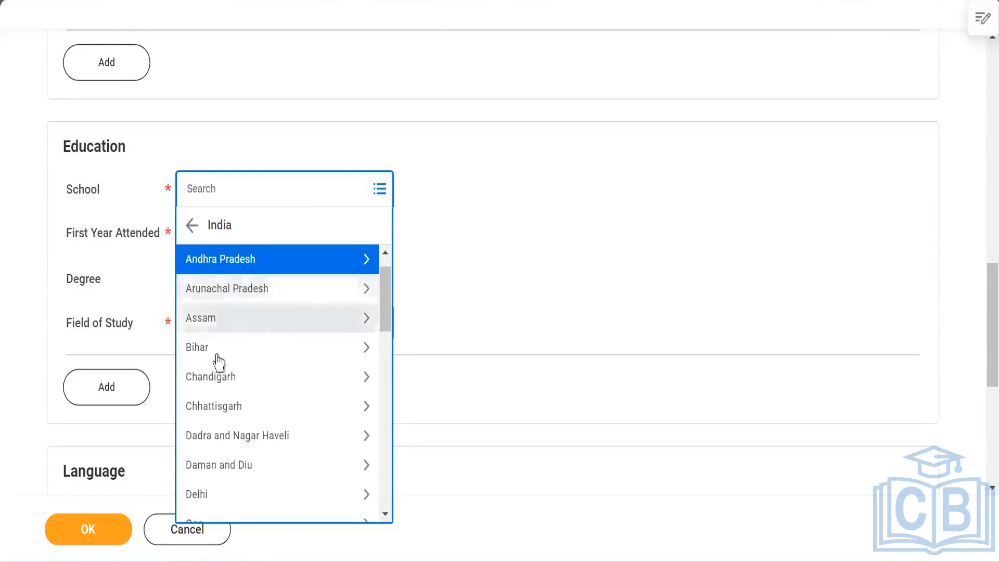
scroll(219, 390, "down", 5)
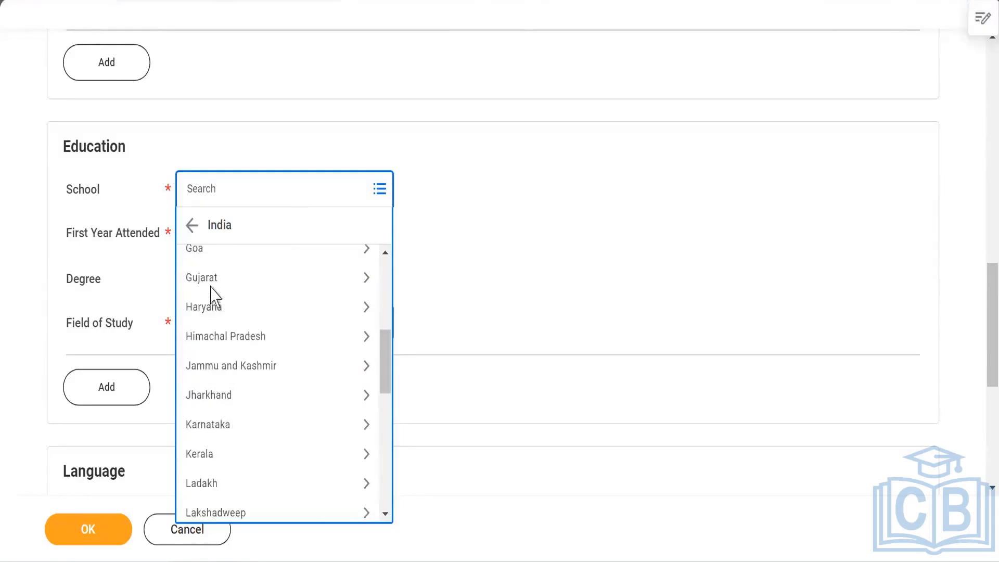
scroll(211, 286, "up", 3)
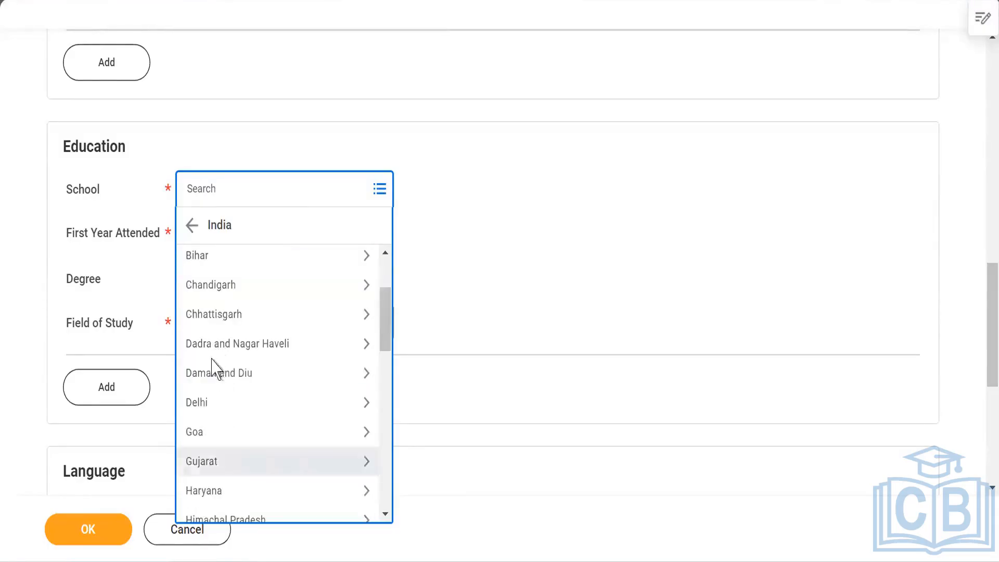
left_click(238, 405)
left_click(192, 225)
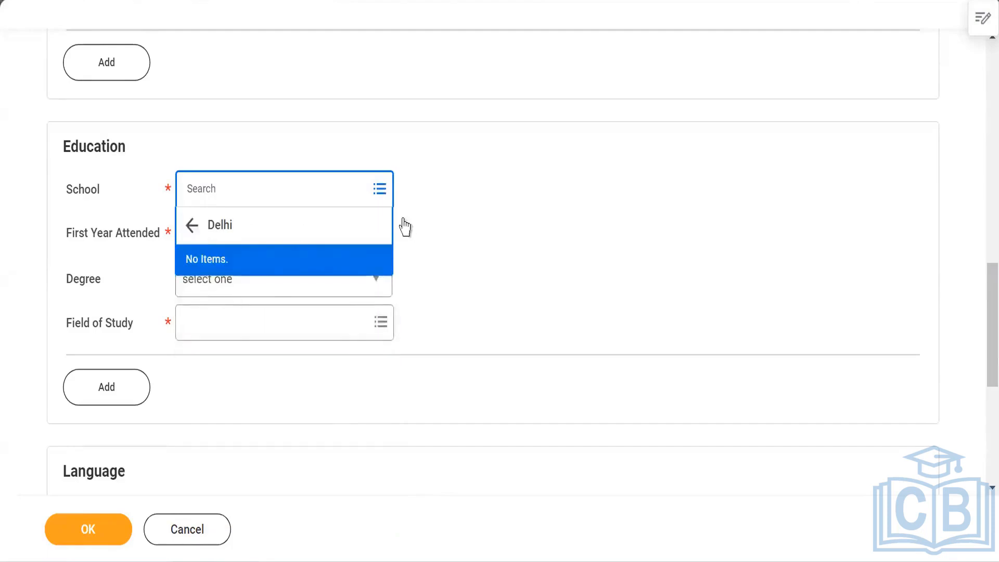
left_click(192, 233)
left_click(192, 225)
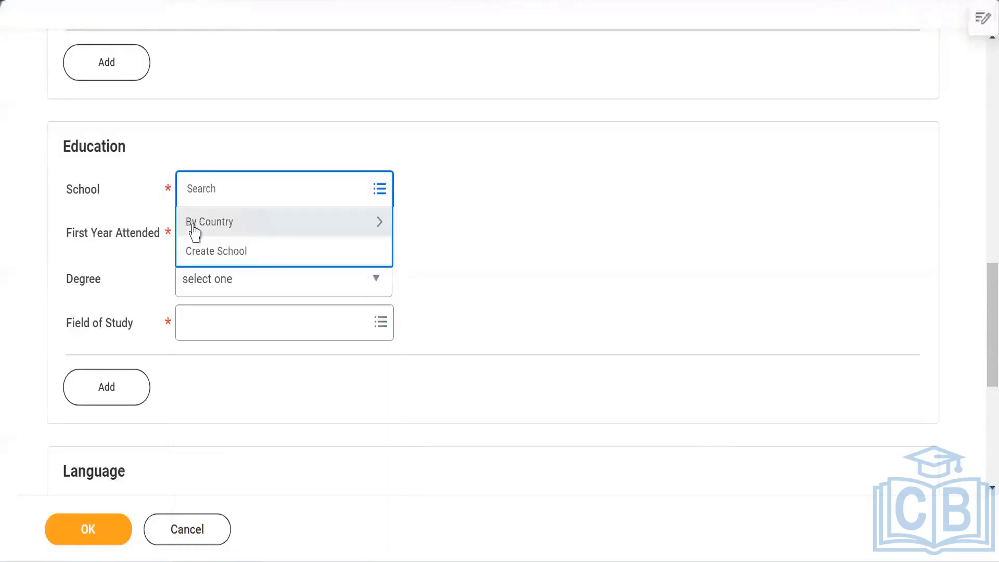
Step: Start creating a new school and name it Viswa bharathi
left_click(227, 252)
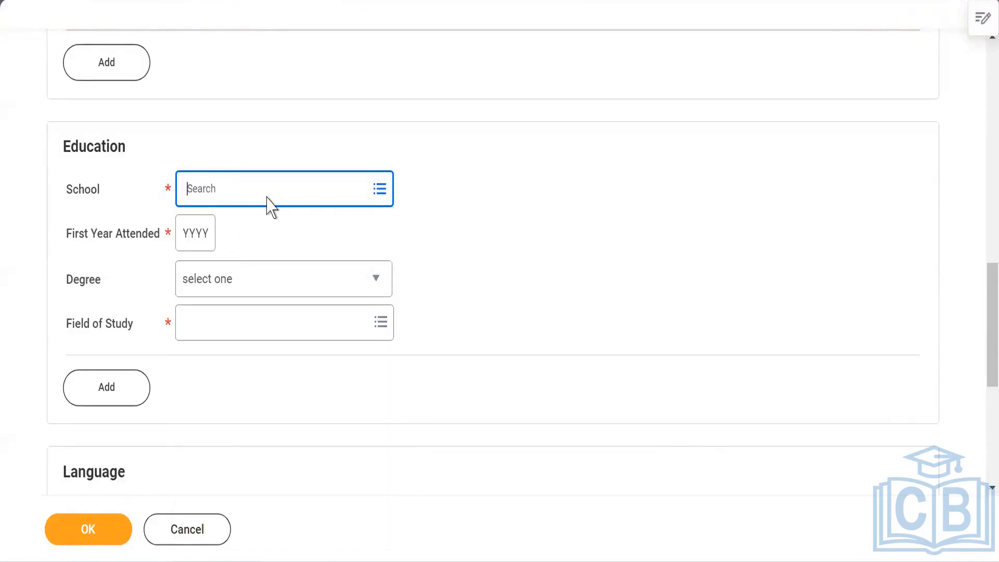
left_click(167, 165)
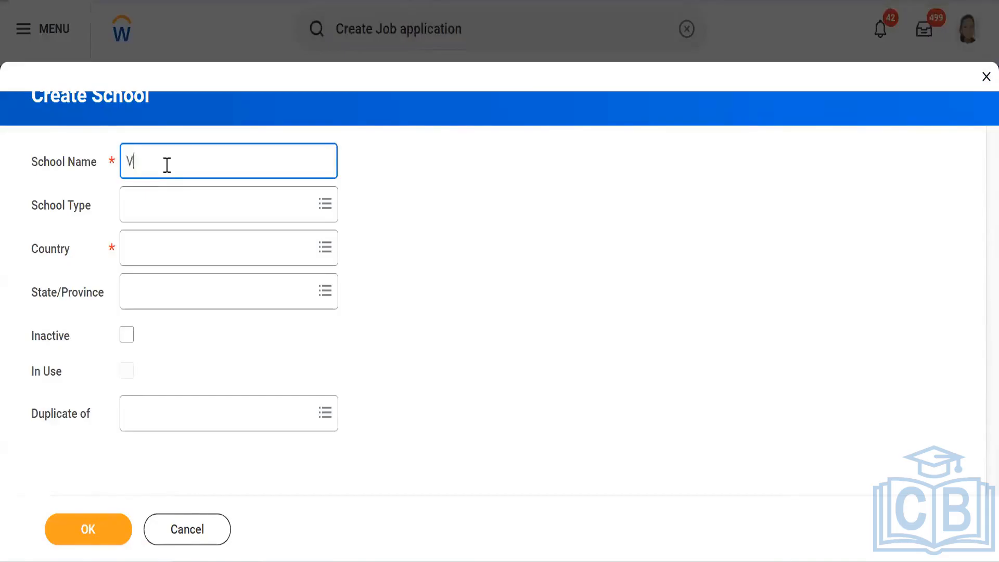
type("V")
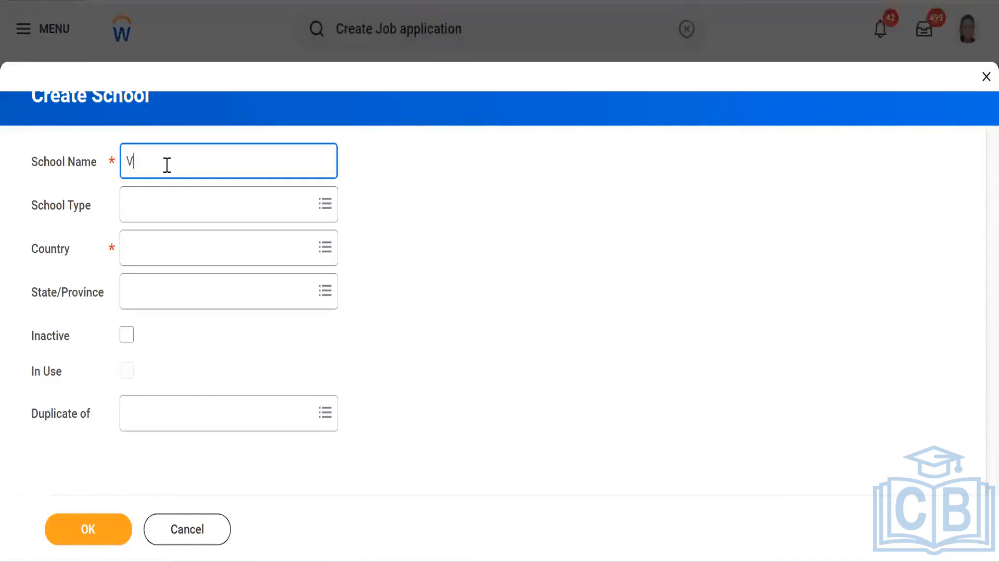
type("iswa ")
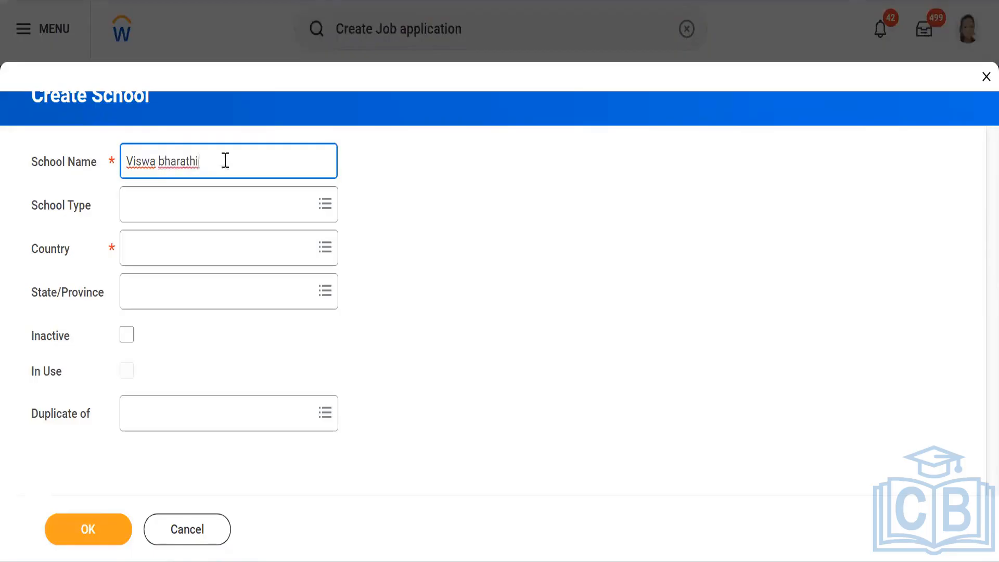
type("bharathi")
Step: Set the new school's country to India and state to Andhra Pradesh, then save it
left_click(174, 208)
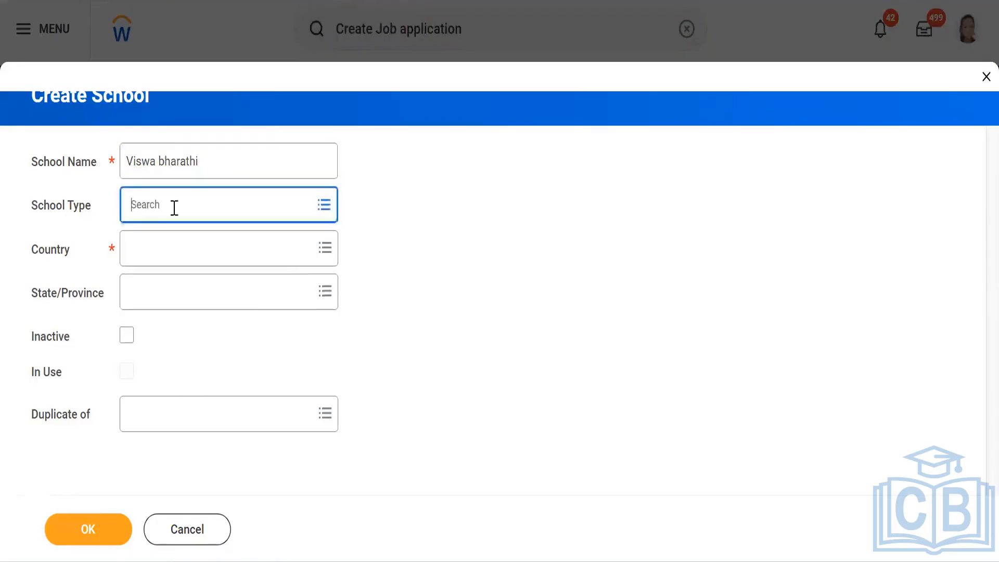
left_click(424, 241)
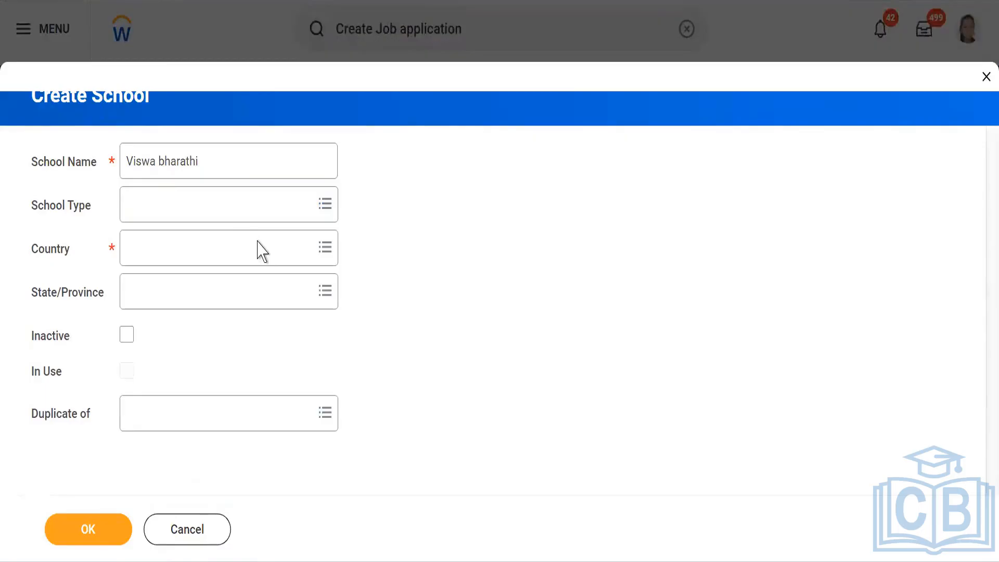
left_click(252, 248)
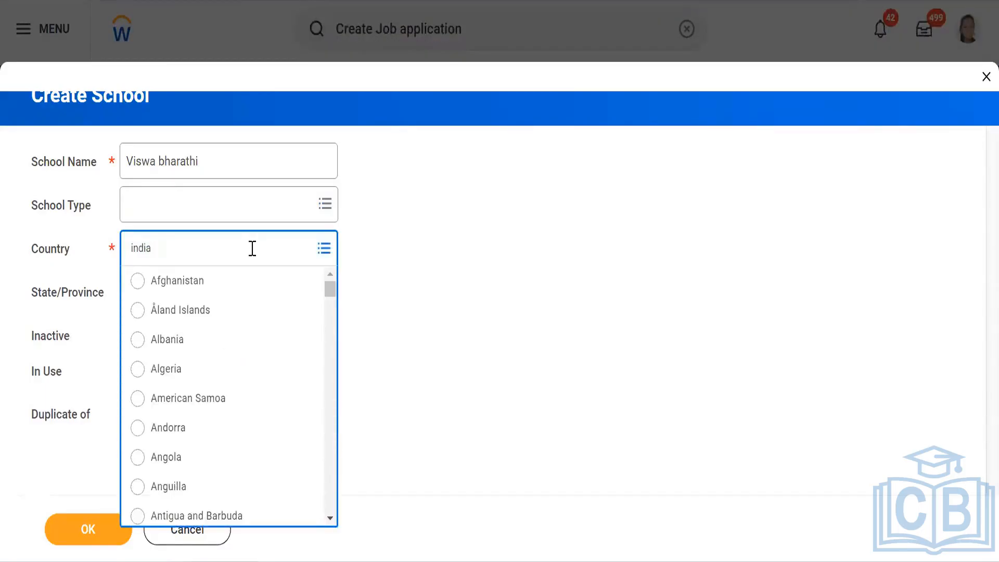
key("Return")
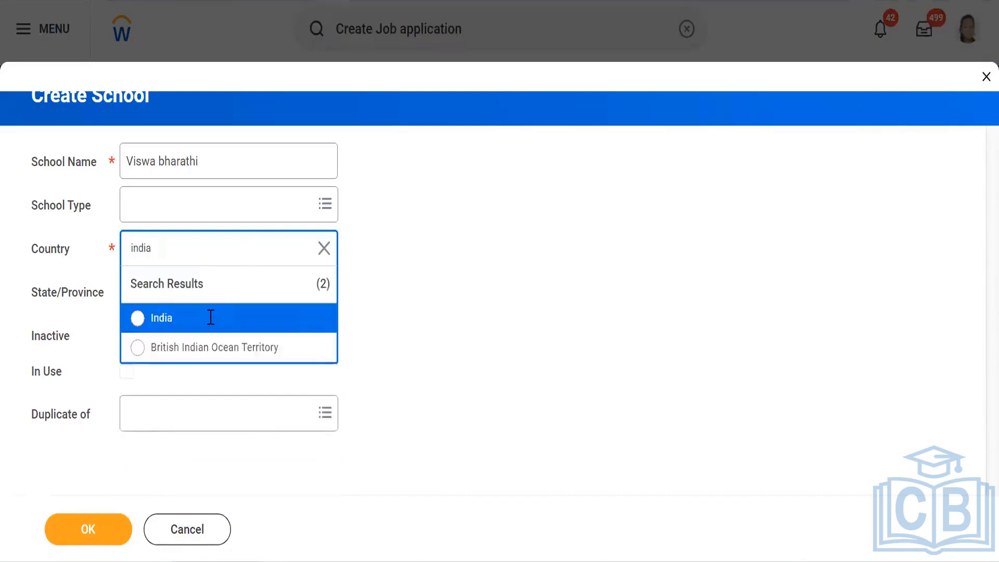
left_click(138, 320)
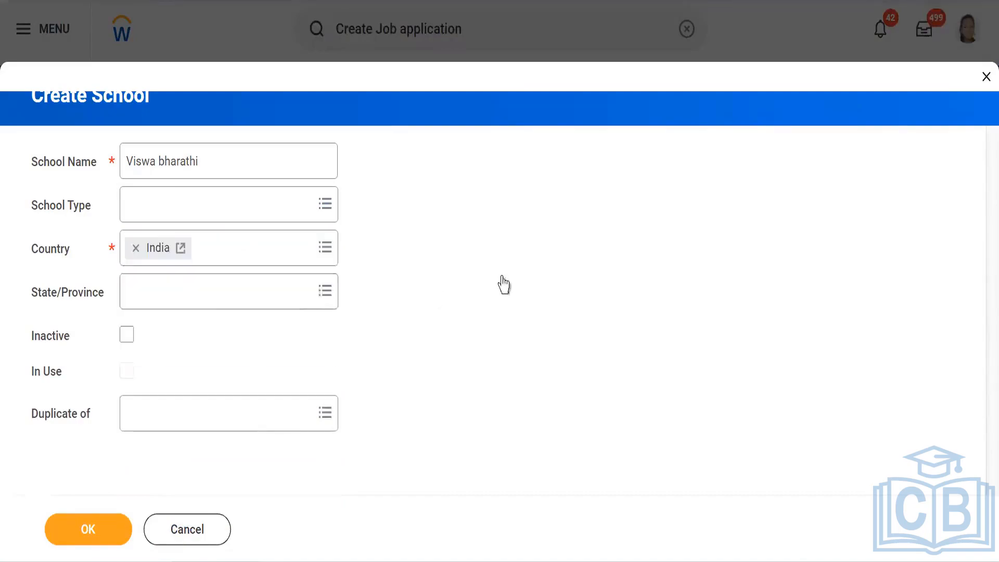
left_click(250, 294)
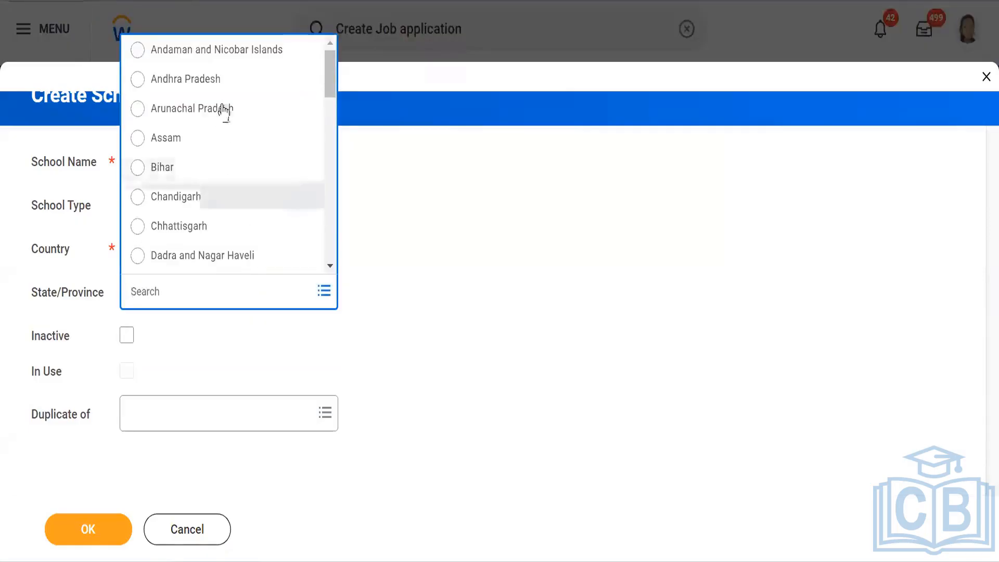
left_click(206, 83)
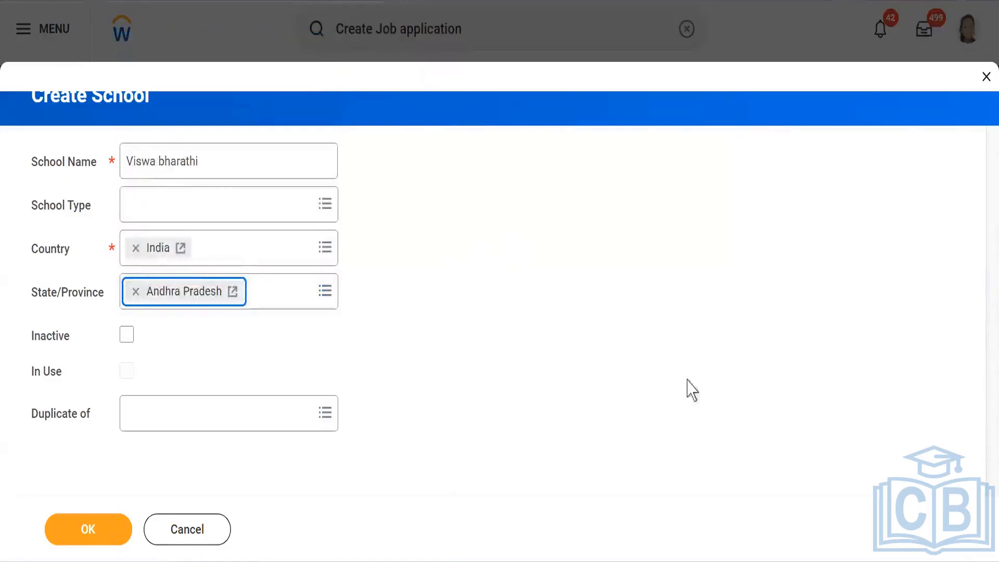
left_click(95, 534)
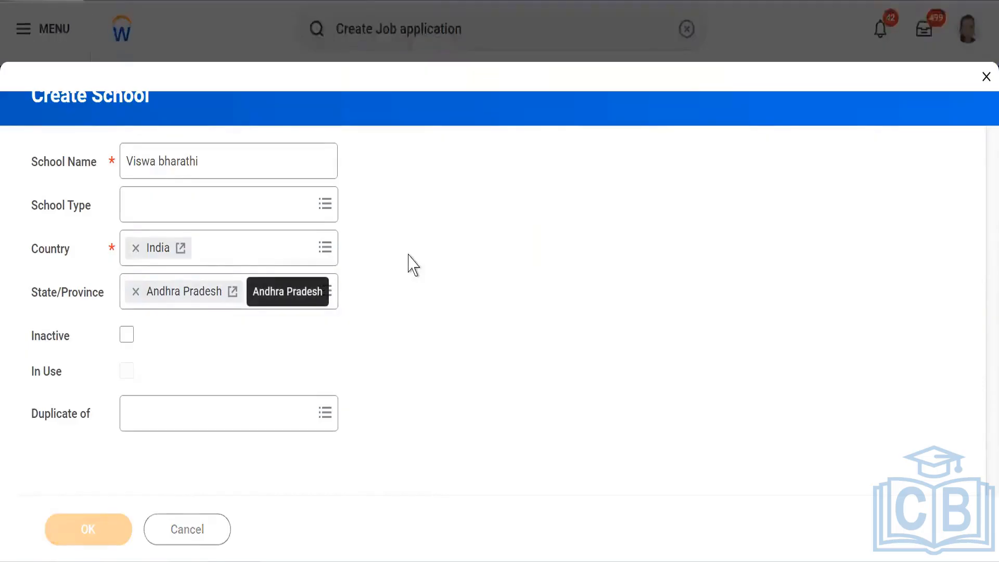
Step: Search the education field of study for "human" and select Human Resources Management
scroll(304, 313, "down", 2)
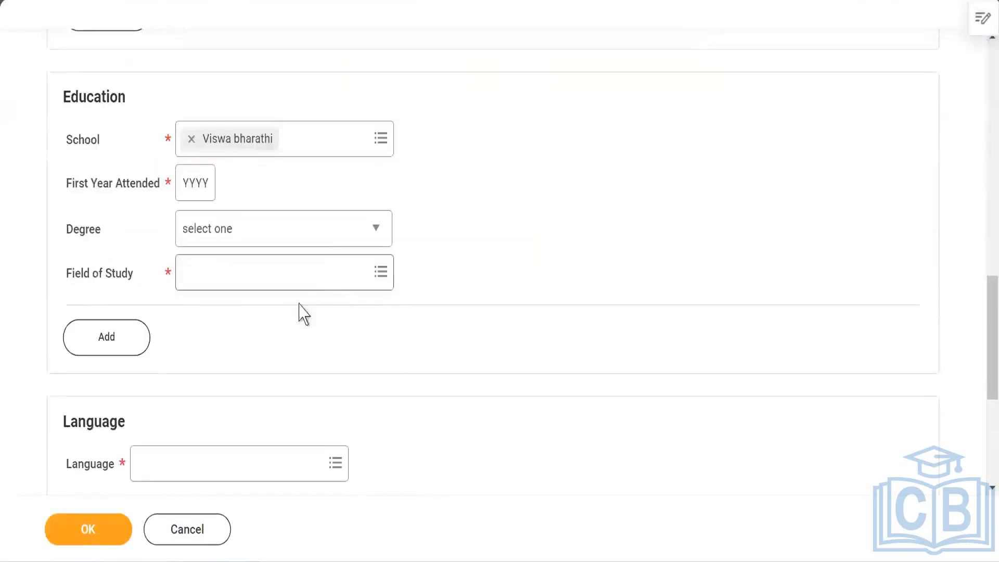
left_click(262, 270)
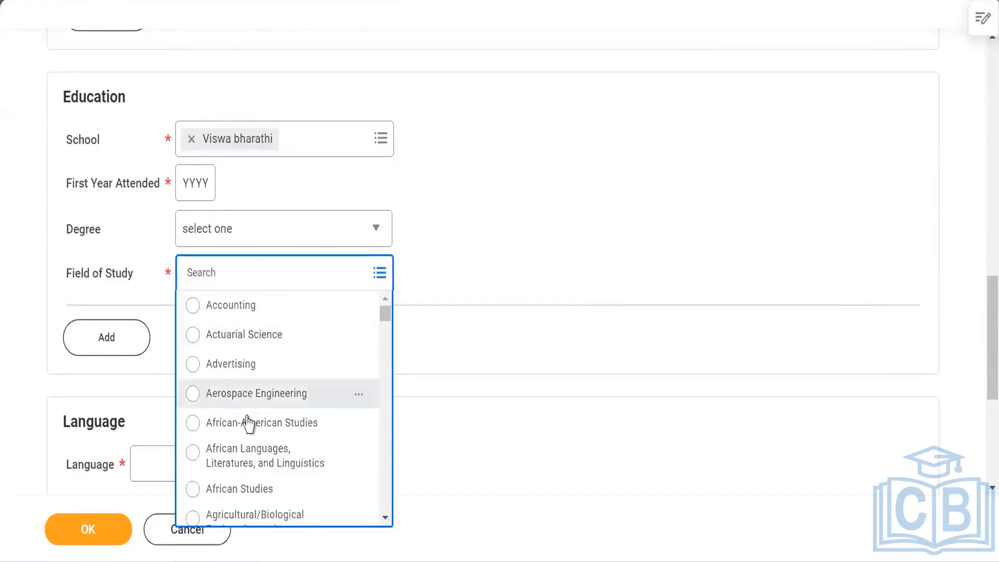
scroll(247, 424, "down", 3)
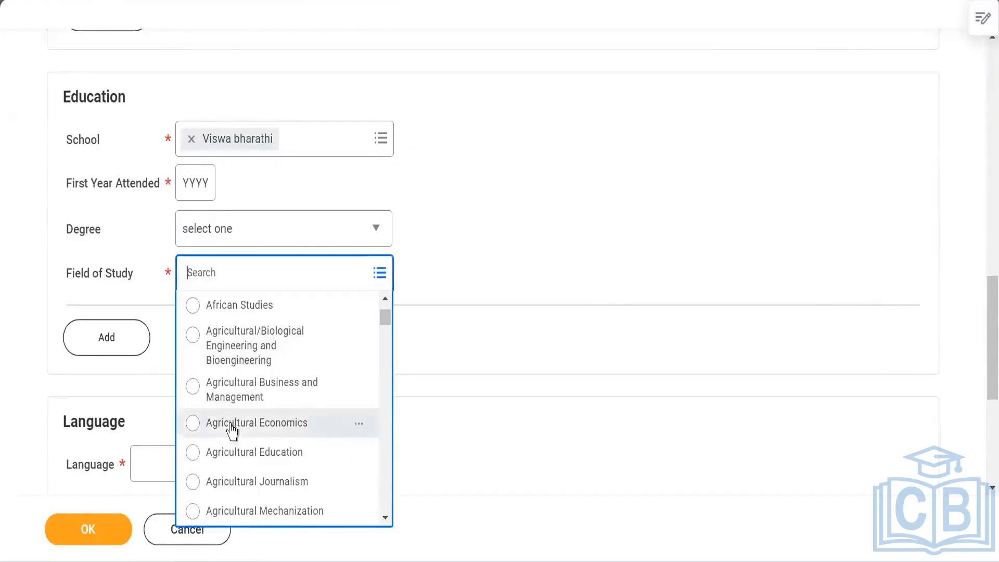
scroll(232, 430, "down", 5)
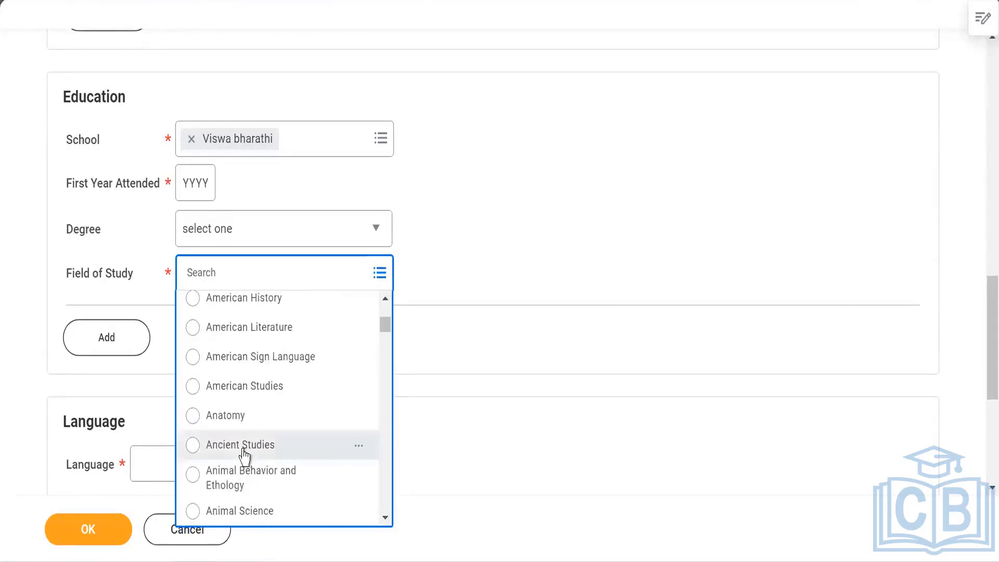
scroll(246, 453, "down", 5)
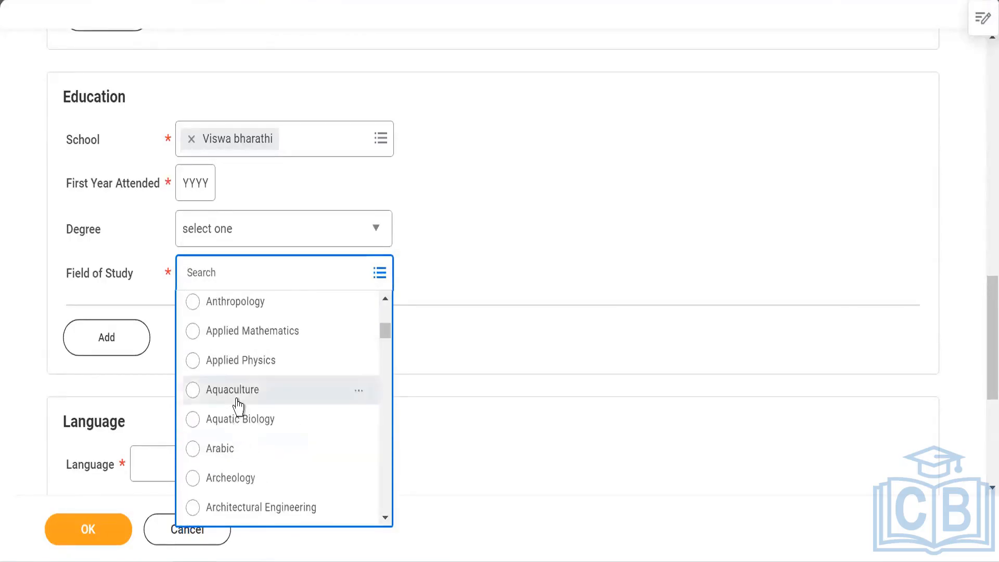
scroll(238, 406, "down", 5)
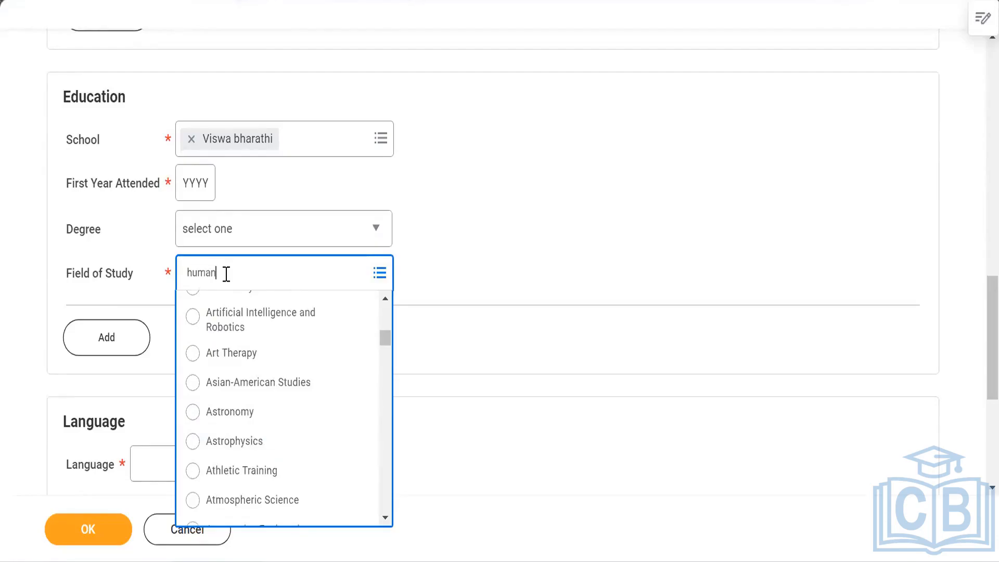
key("Return")
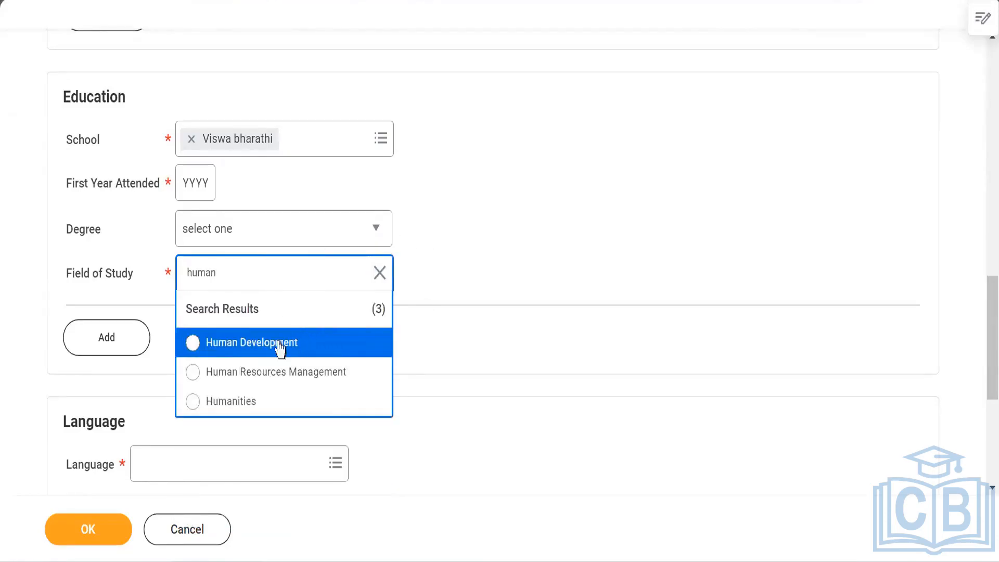
left_click(264, 378)
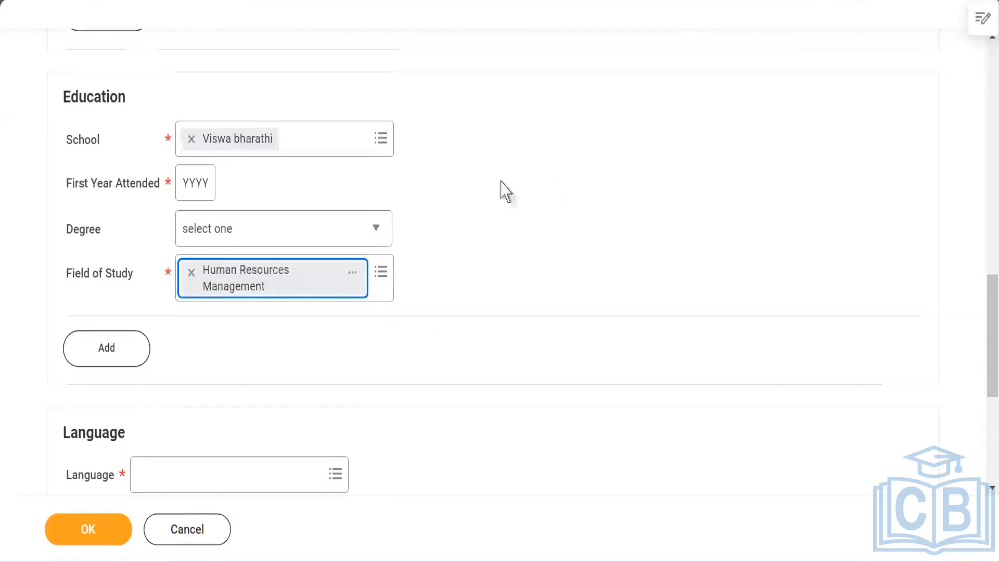
Step: Set the language entry to English
scroll(452, 198, "down", 3)
scroll(457, 198, "down", 2)
left_click(297, 190)
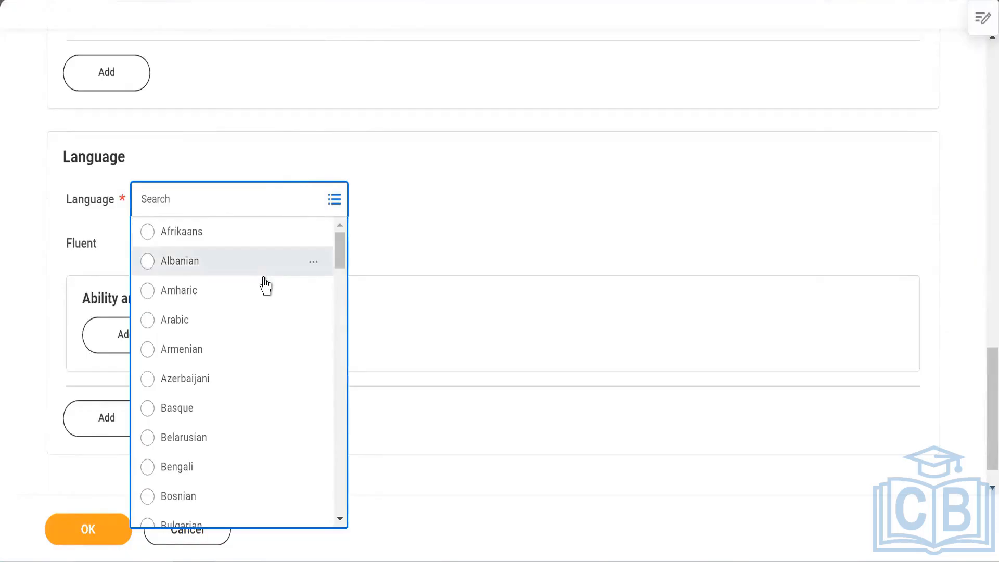
key("Return")
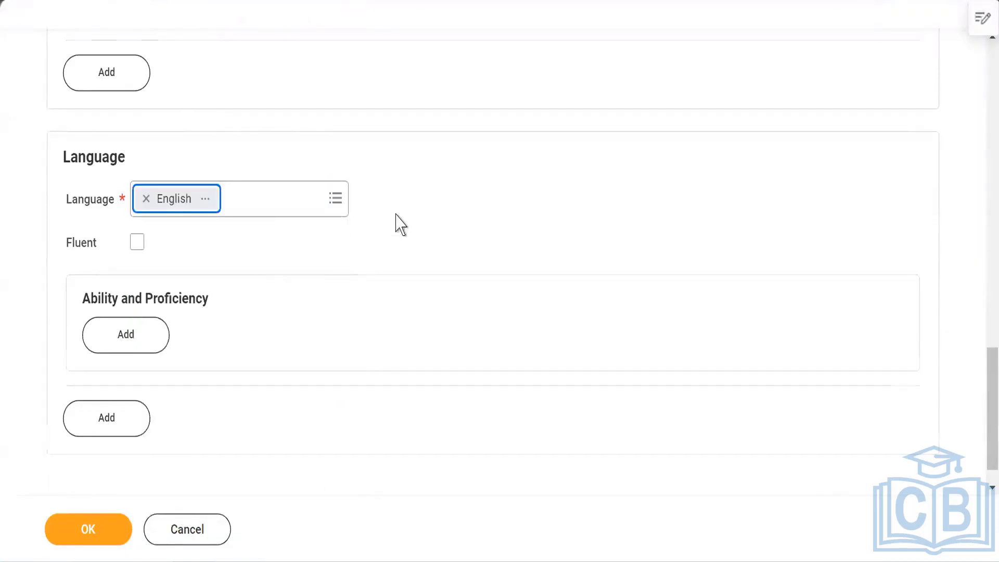
Step: Try to submit the job application with OK, then open and close the list of errors
scroll(398, 225, "down", 1)
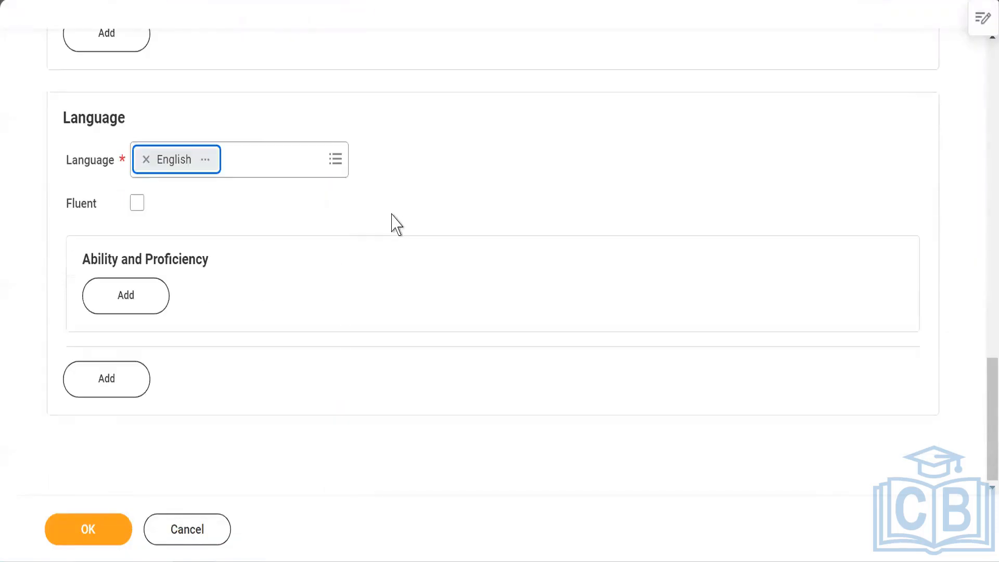
left_click(88, 535)
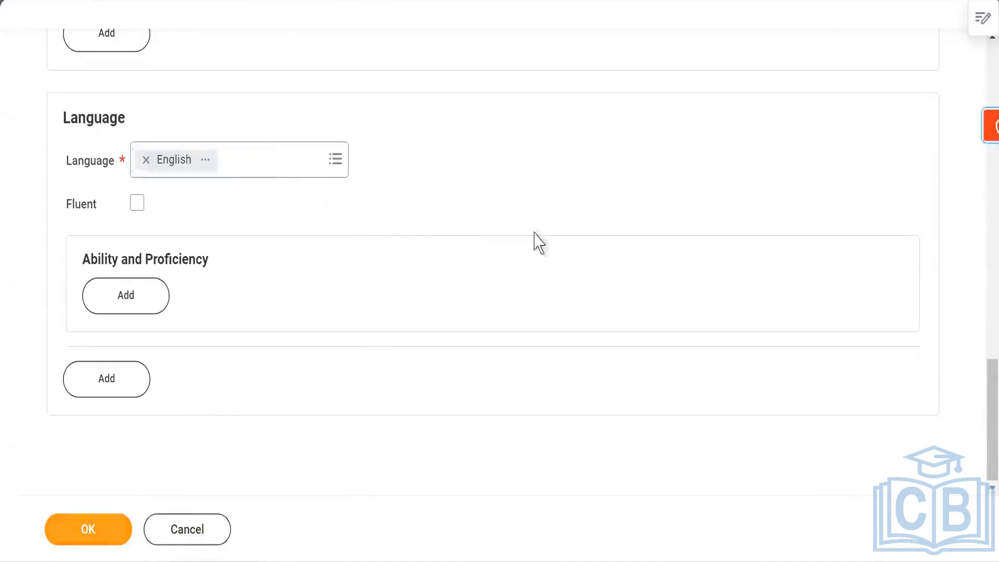
scroll(680, 201, "up", 2)
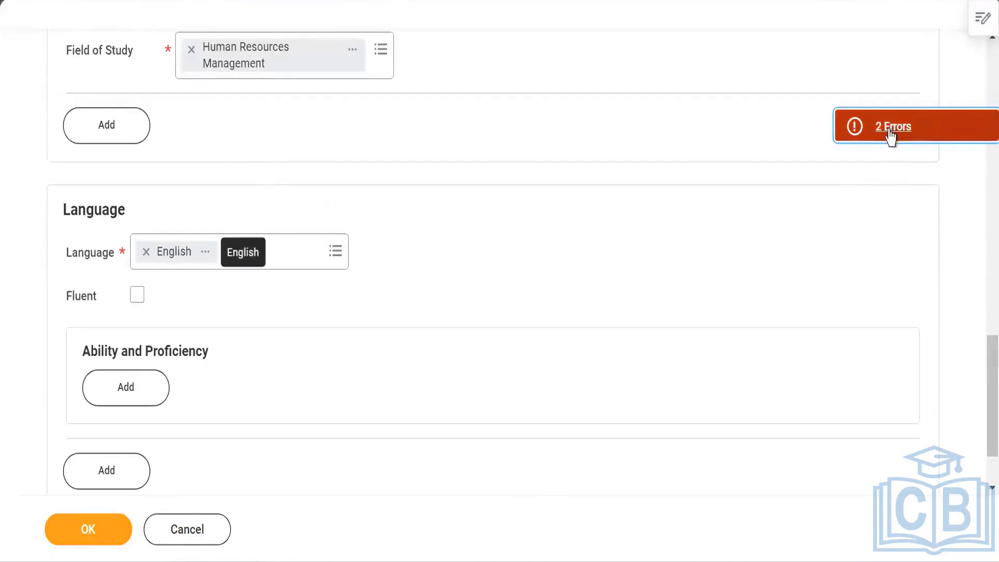
left_click(889, 127)
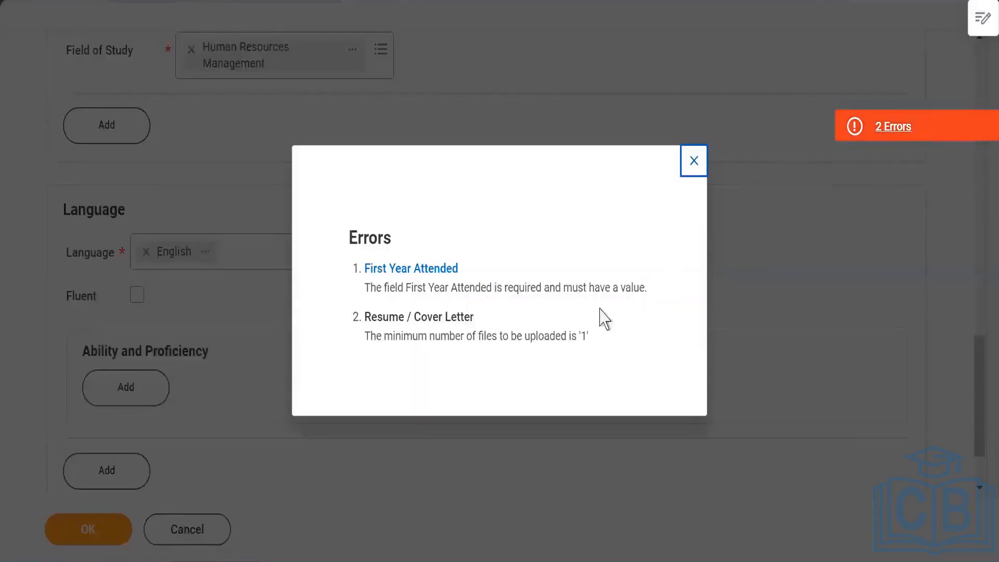
left_click(694, 165)
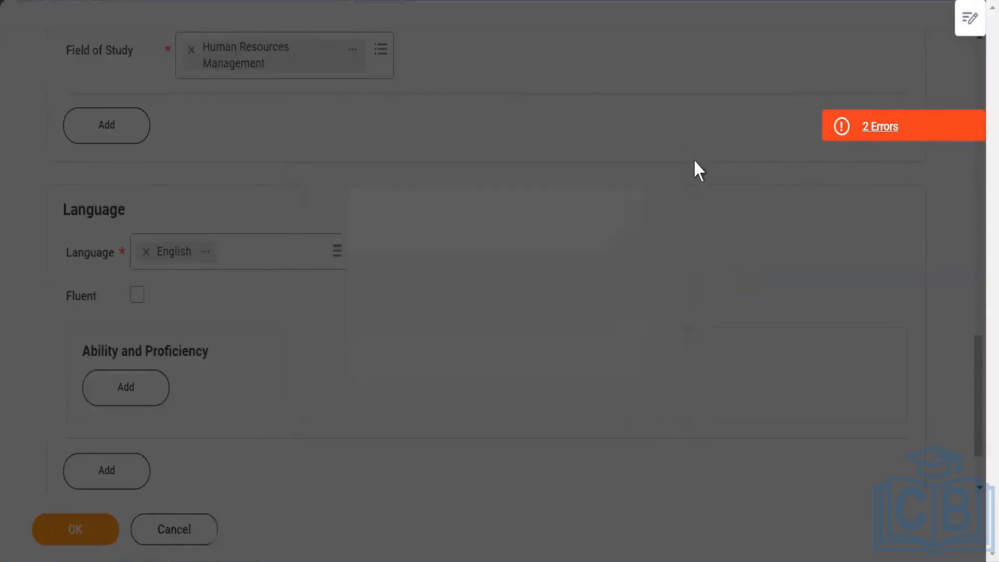
Step: Set the education's First Year Attended to 2014
scroll(388, 263, "up", 5)
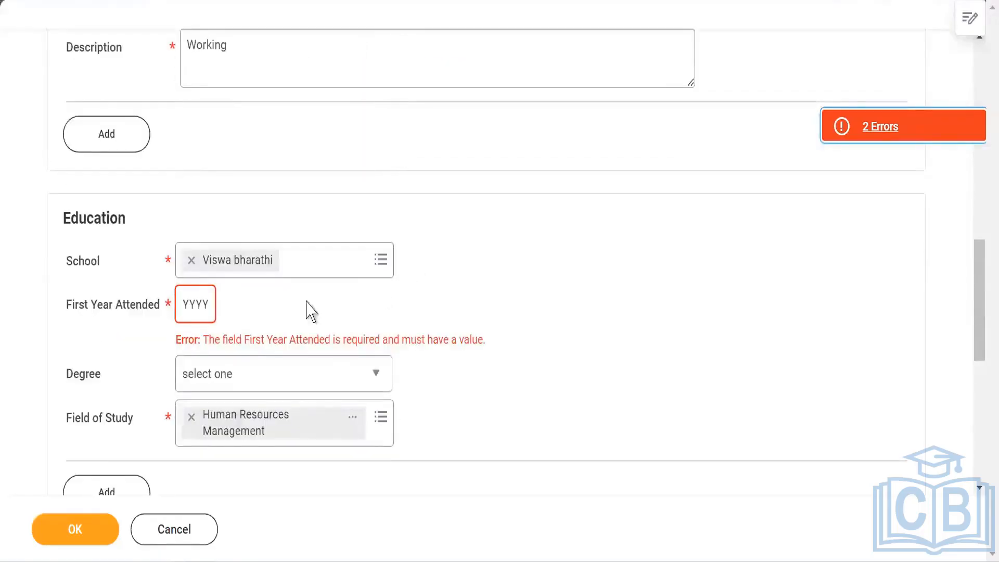
left_click(195, 311)
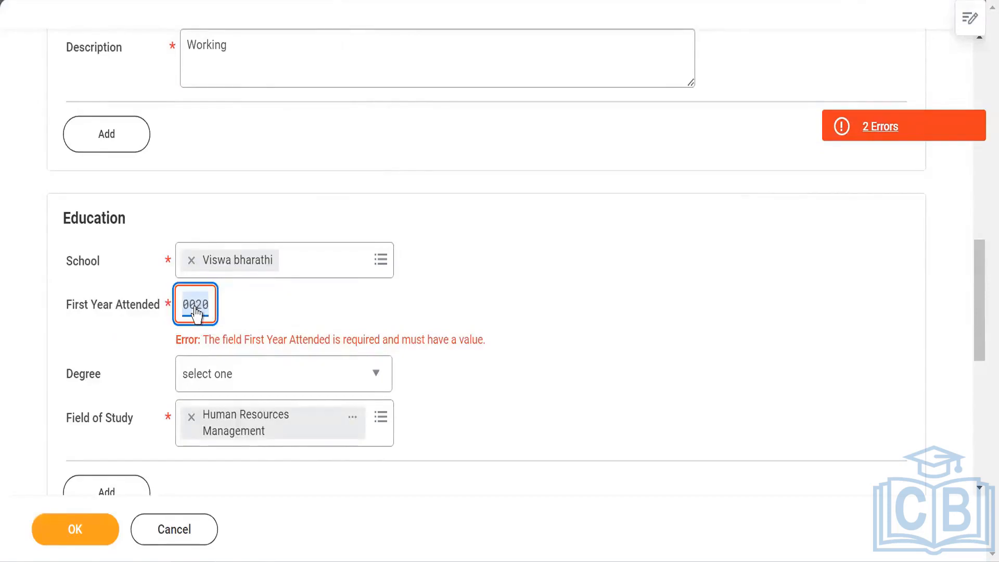
type("2014")
left_click(614, 315)
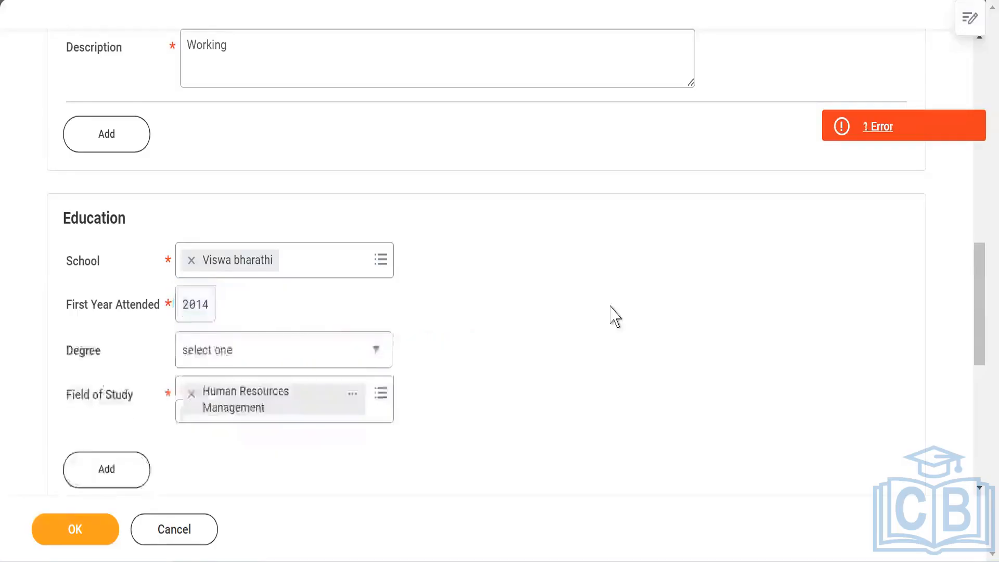
Step: Open the remaining error message about the resume or cover letter and close it
scroll(582, 312, "down", 3)
scroll(733, 211, "down", 2)
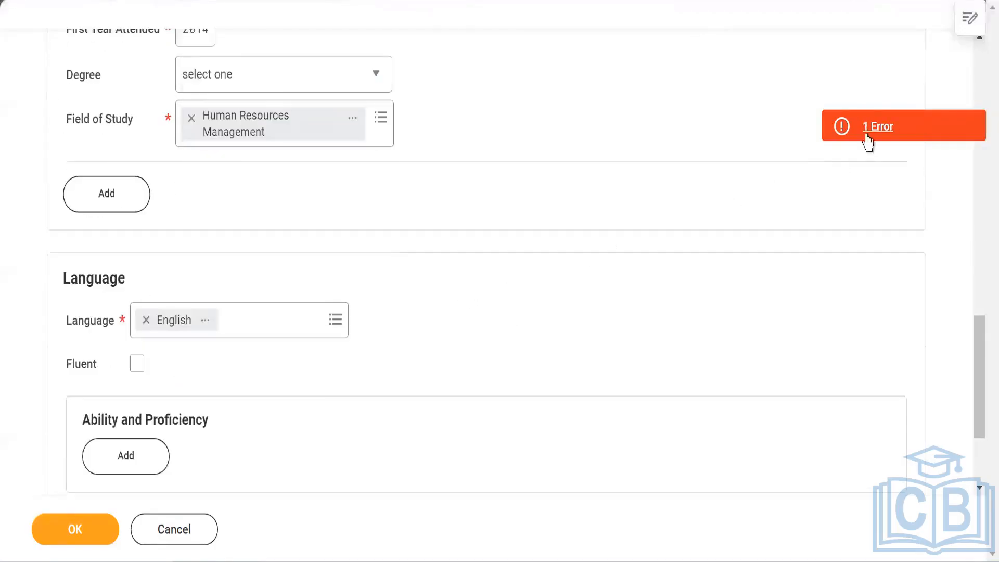
left_click(863, 133)
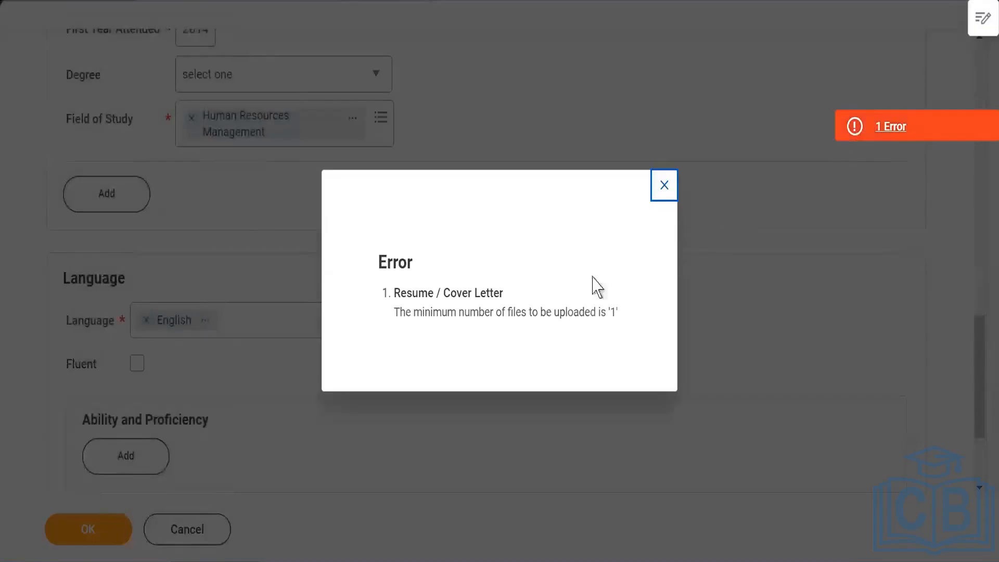
left_click(535, 312)
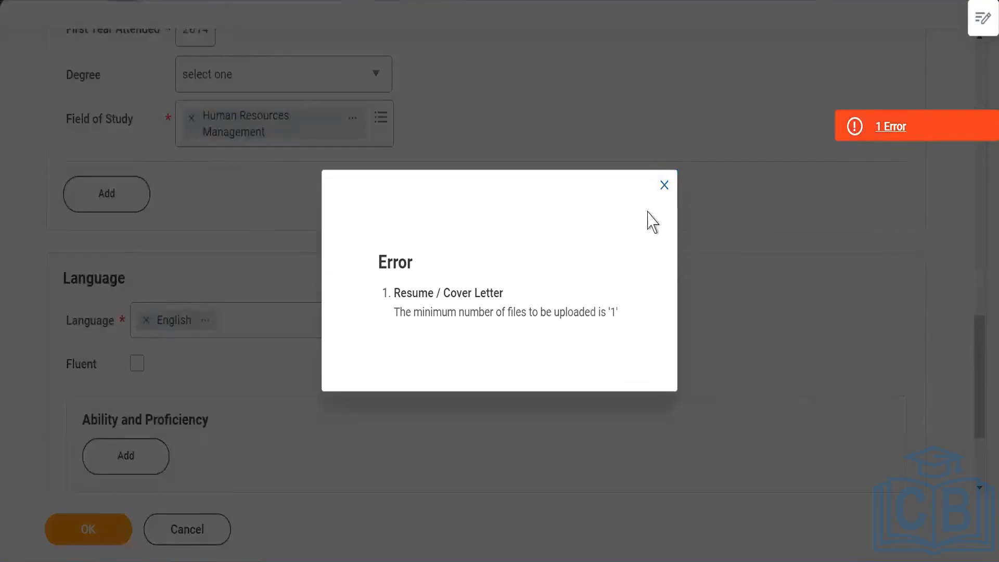
left_click(664, 187)
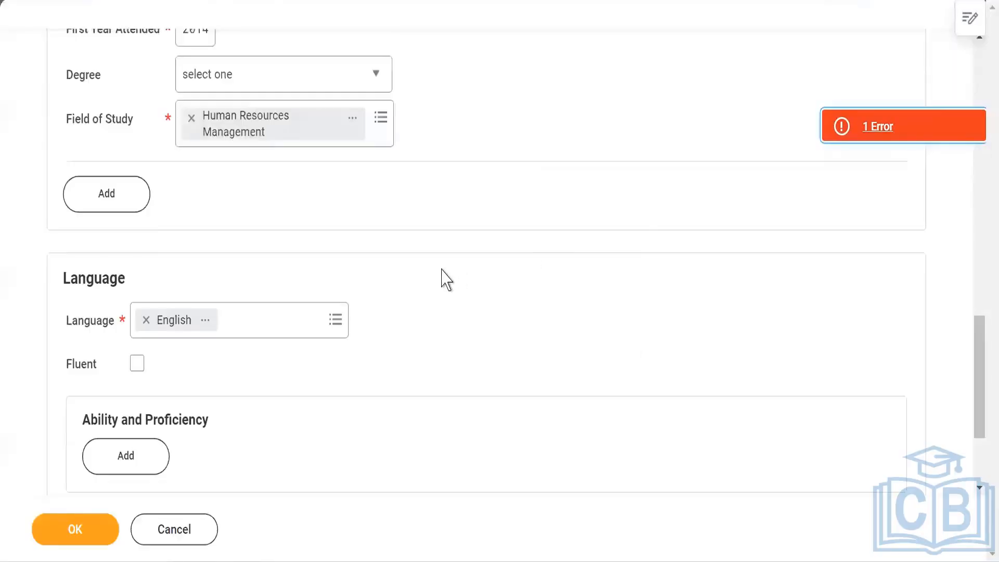
scroll(363, 292, "down", 3)
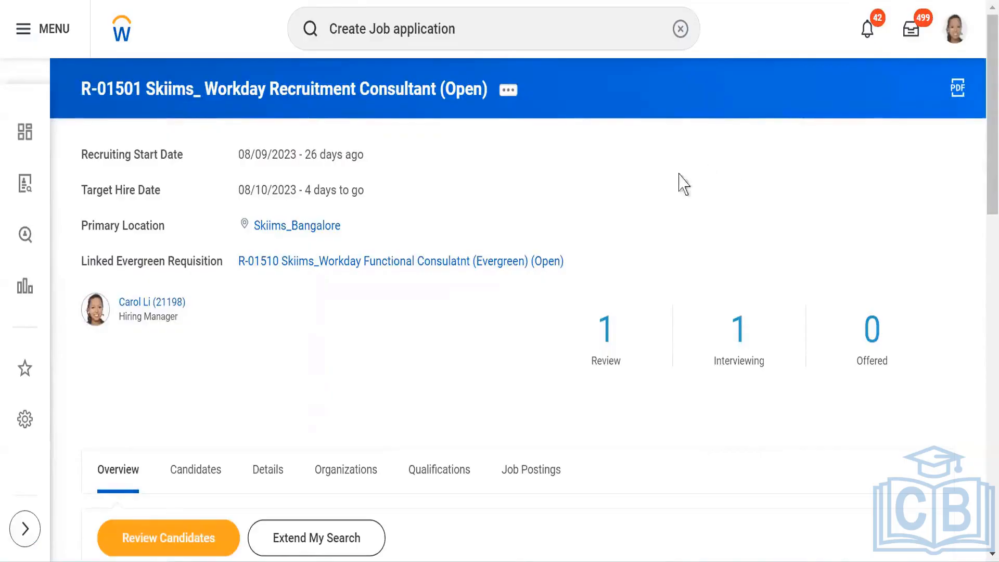
Step: Examine requisition R-01501's overview, candidates and Details tab, including requisition details and hiring requirements
scroll(641, 180, "down", 4)
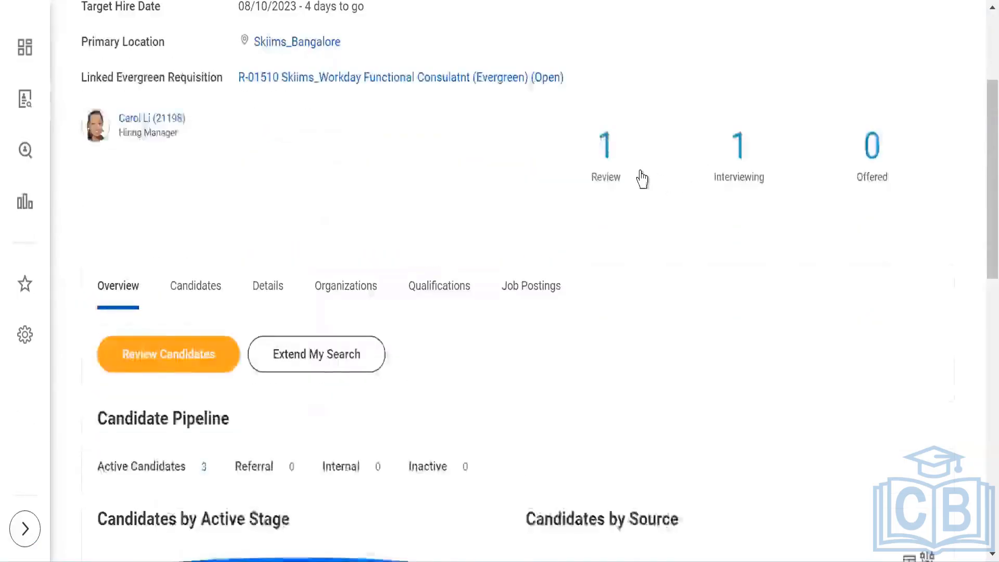
scroll(639, 178, "down", 2)
left_click(196, 208)
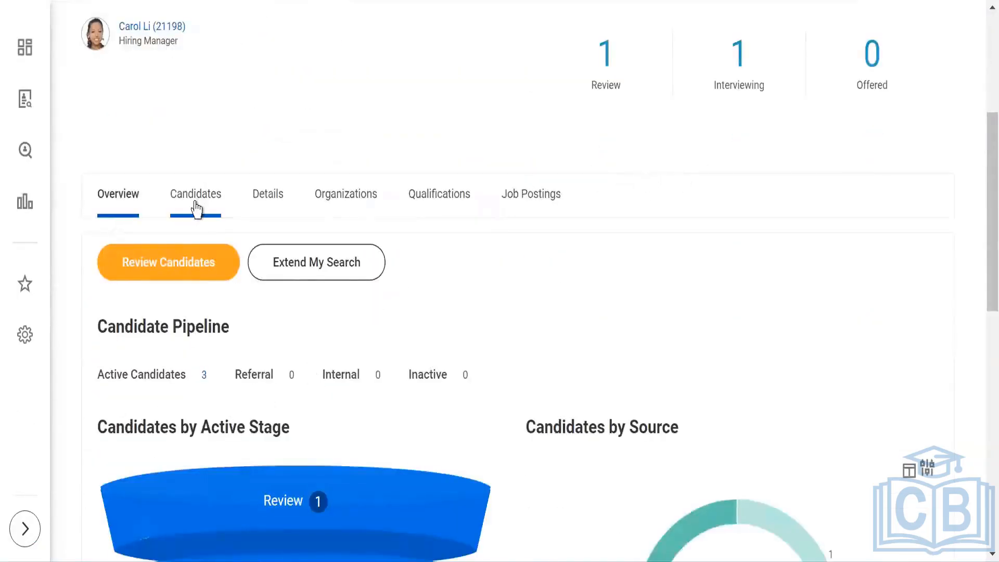
left_click(193, 207)
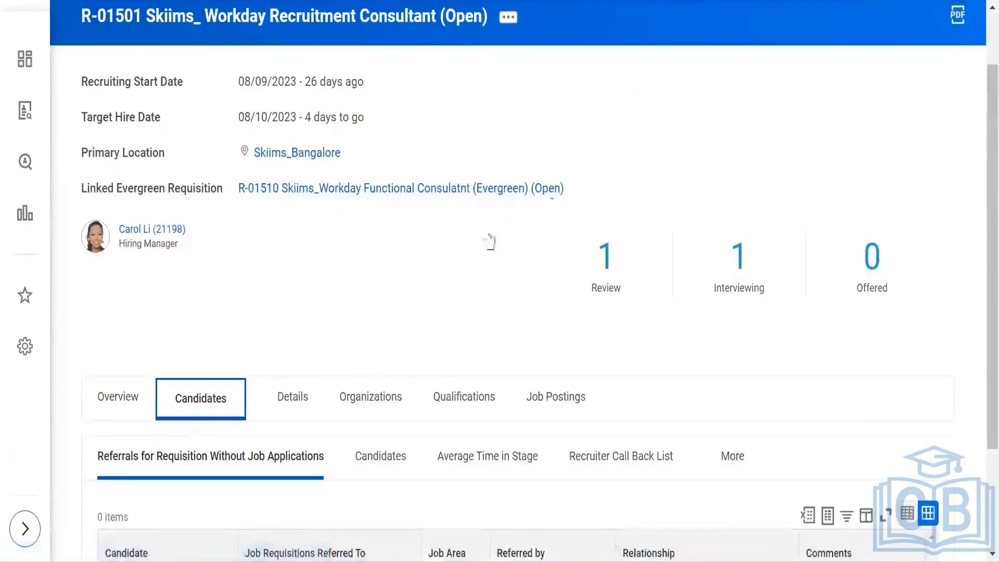
scroll(484, 241, "down", 1)
left_click(292, 257)
scroll(597, 256, "down", 4)
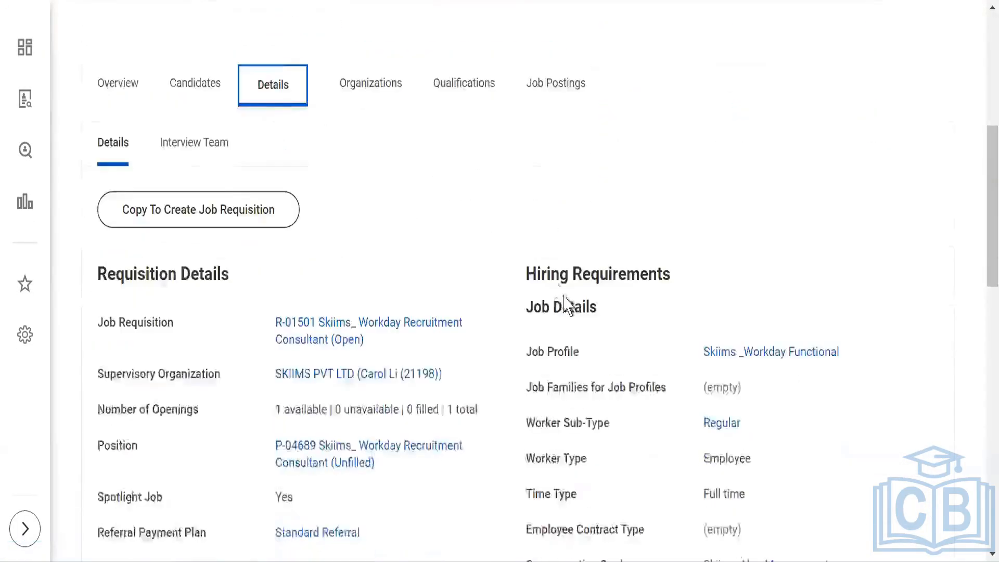
scroll(631, 211, "down", 2)
scroll(631, 232, "up", 5)
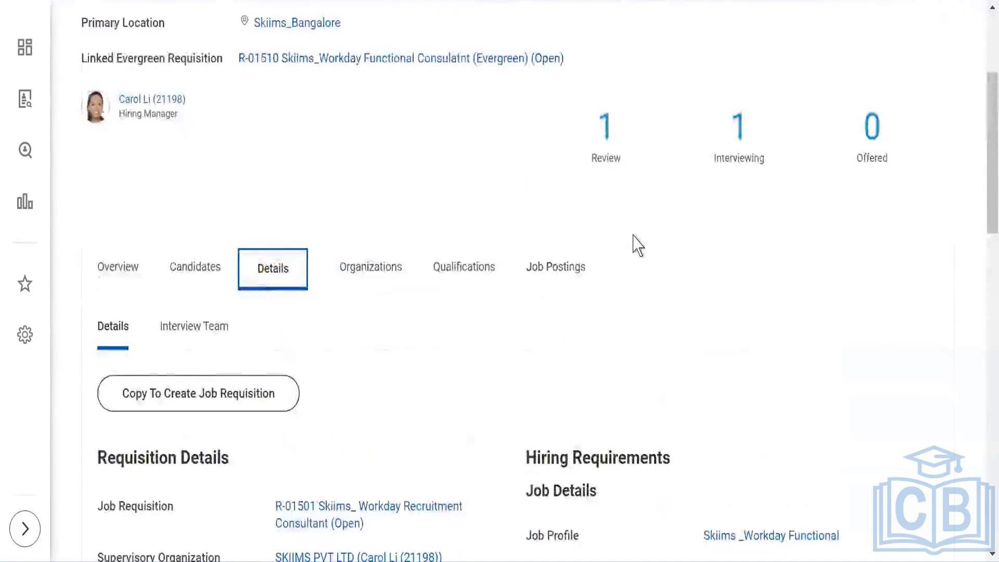
scroll(632, 237, "down", 5)
scroll(631, 245, "down", 4)
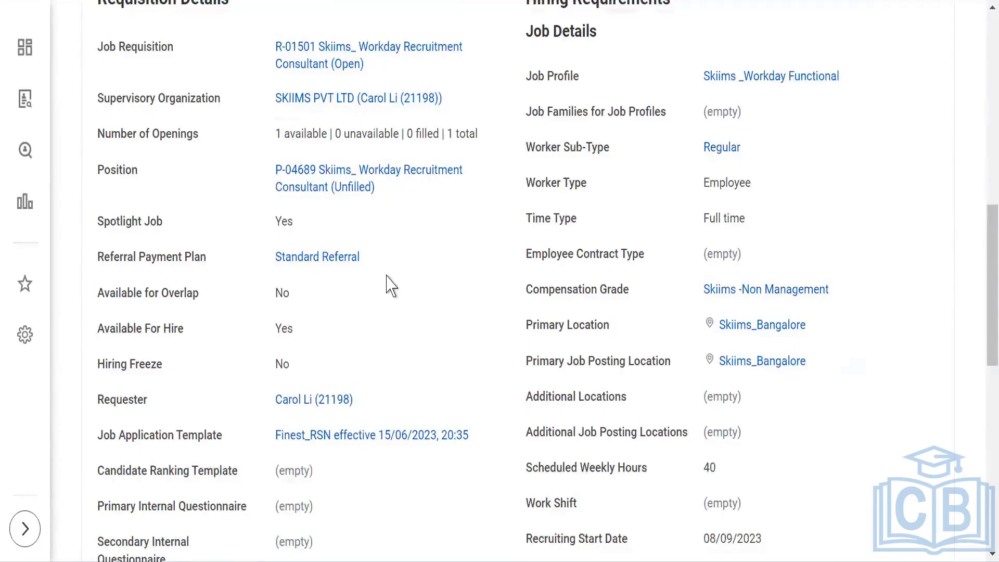
scroll(390, 285, "up", 9)
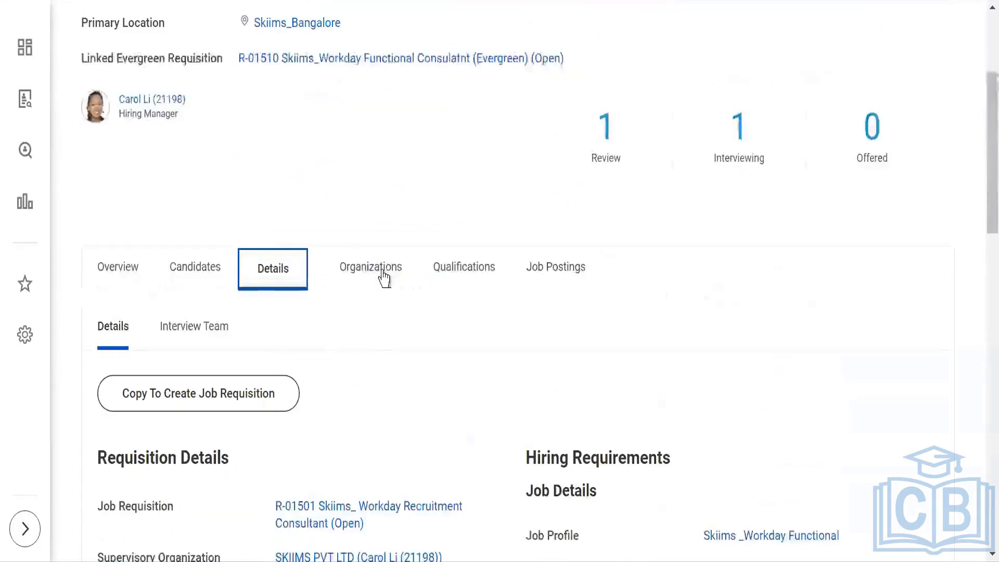
Step: Open the requisition's Candidates list and scroll through the job applications in each stage
left_click(189, 276)
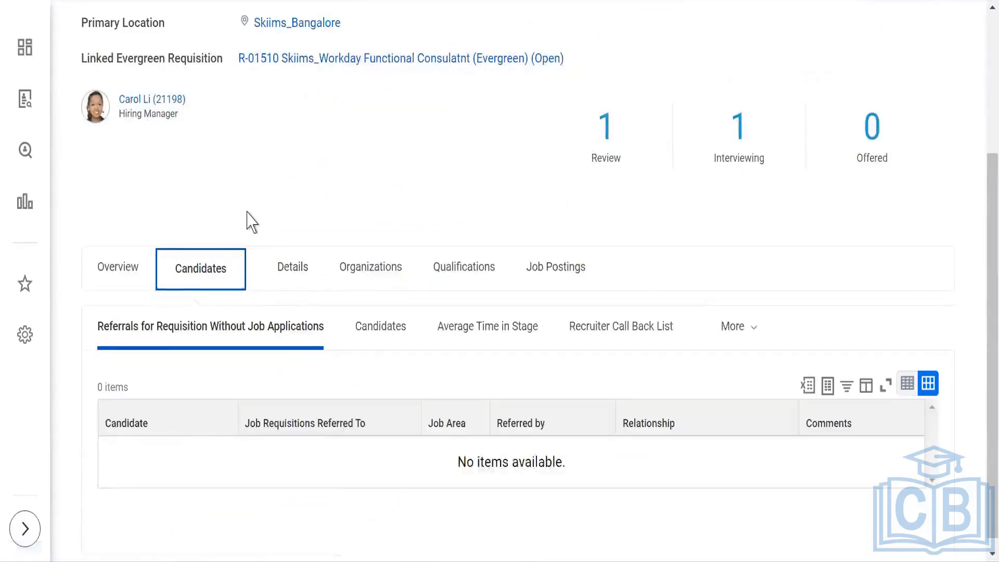
left_click(370, 338)
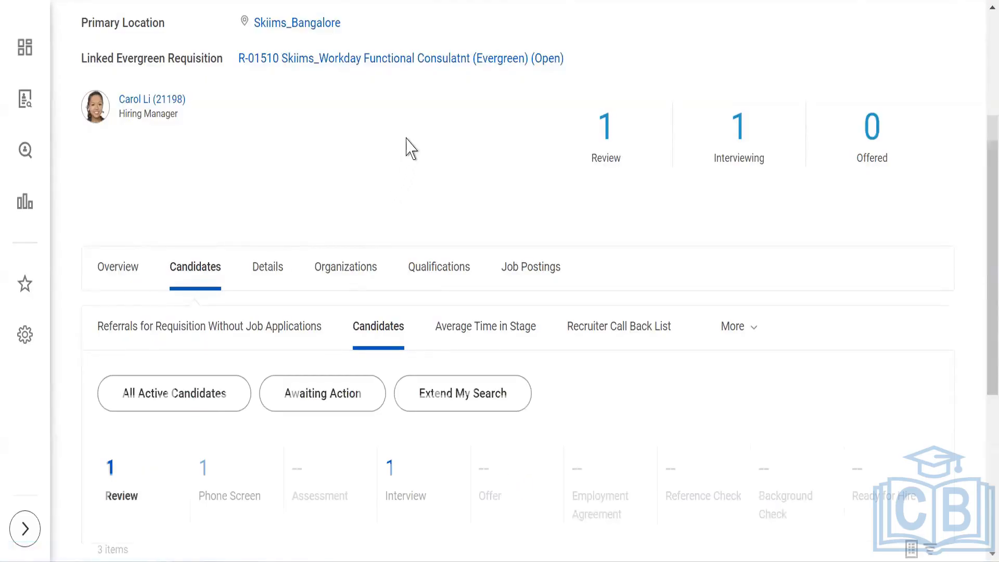
scroll(407, 138, "down", 2)
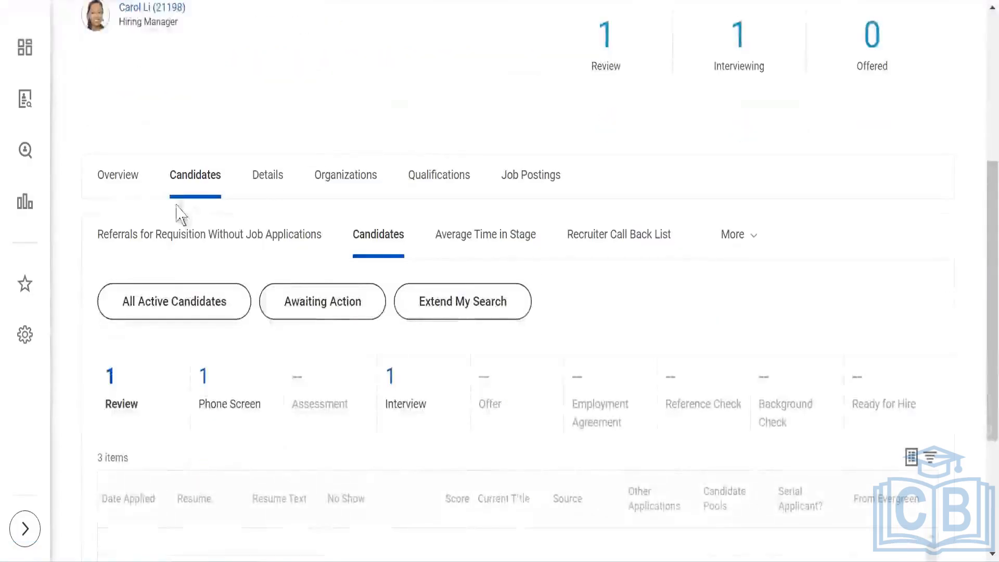
scroll(288, 201, "down", 5)
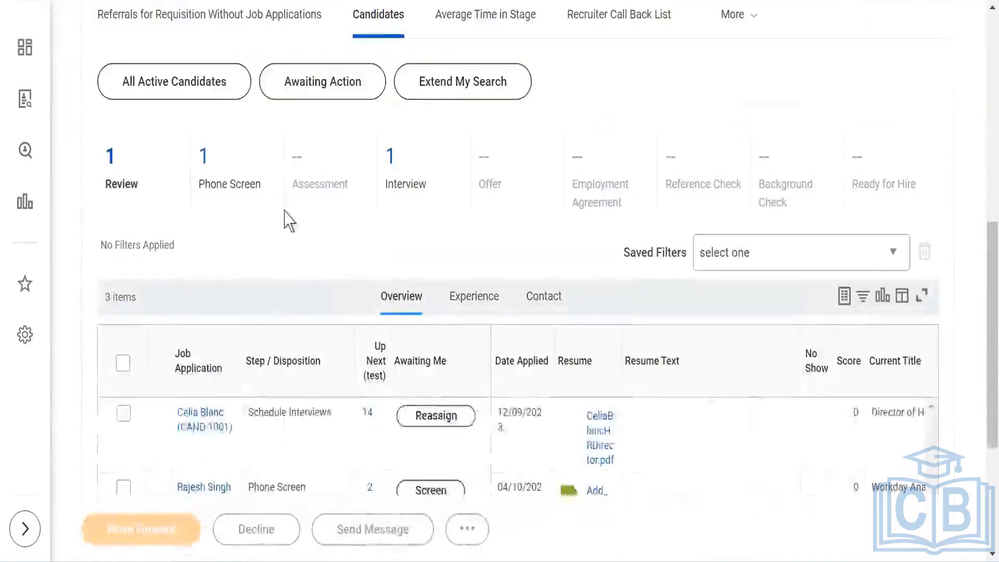
scroll(285, 218, "down", 1)
scroll(286, 217, "down", 2)
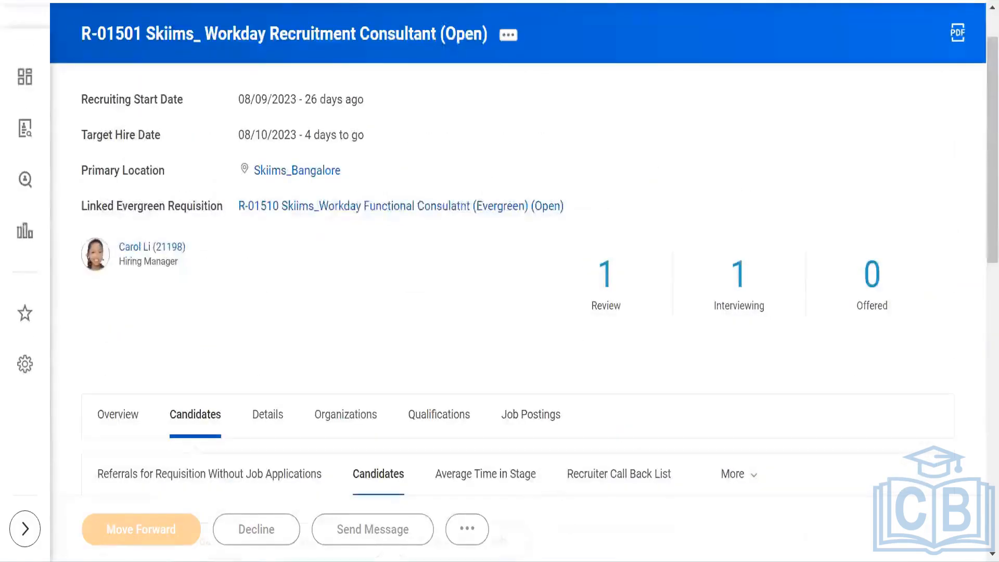
right_click(313, 0)
left_click(347, 82)
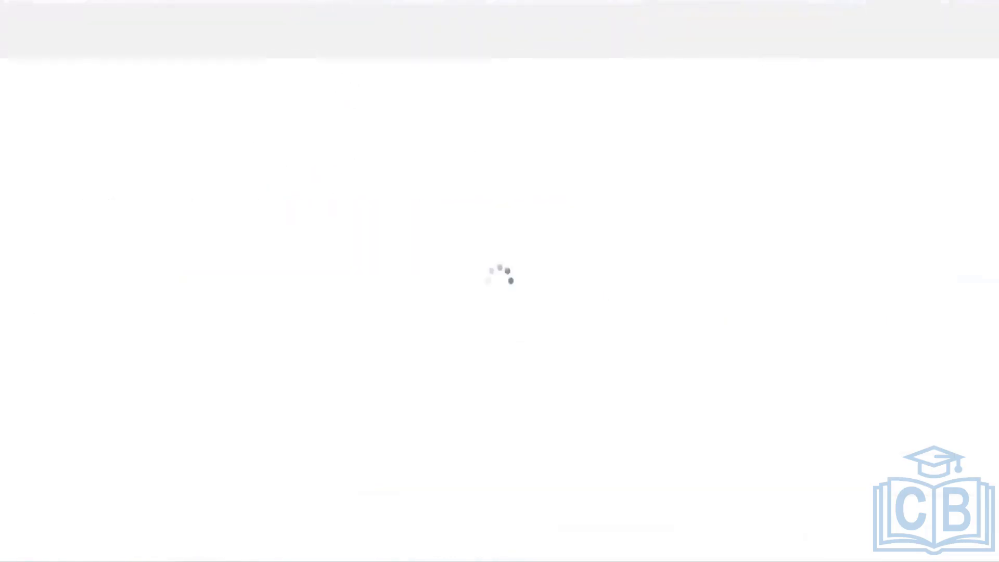
scroll(482, 179, "down", 12)
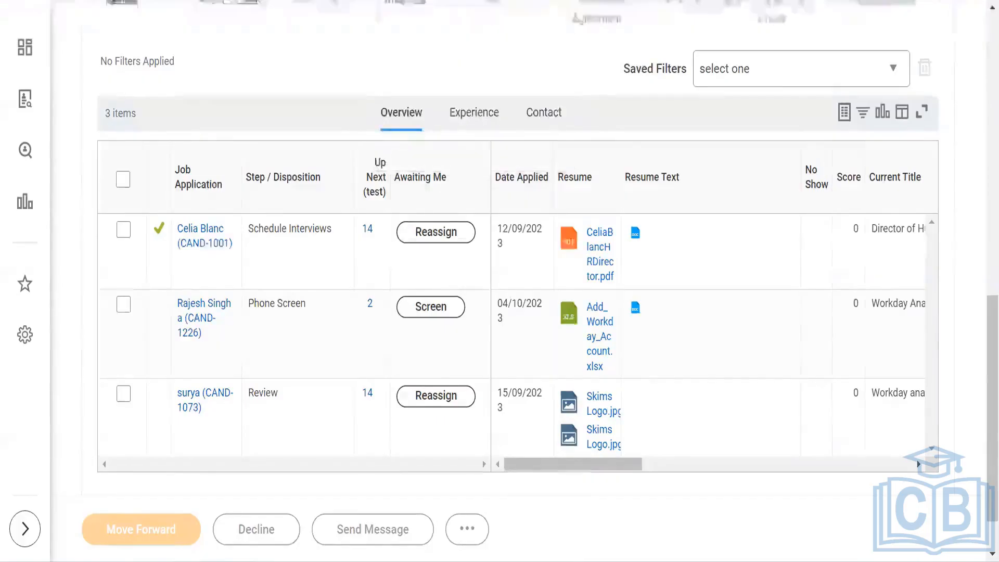
scroll(401, 194, "up", 12)
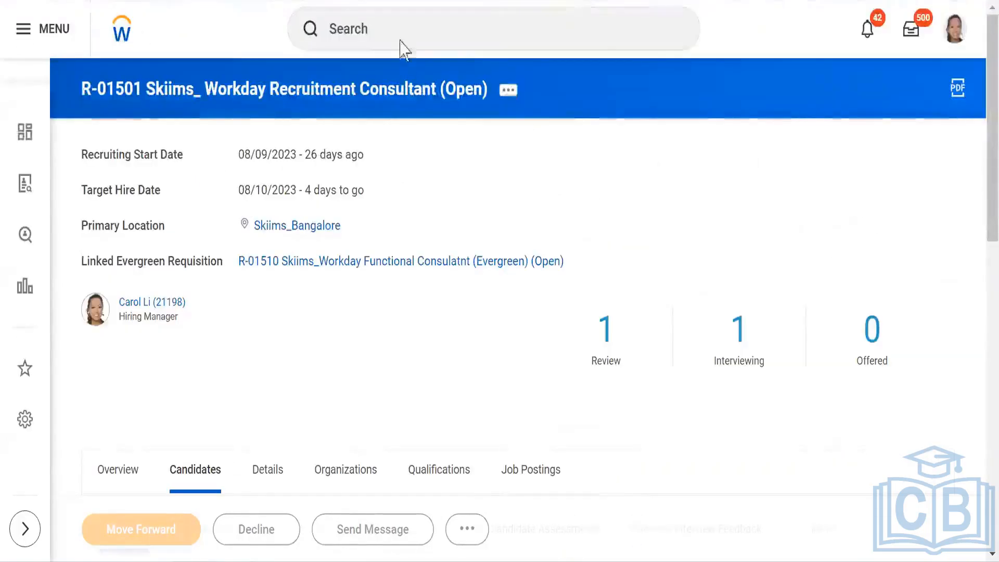
Step: Search for and open the Job Application business process definition for SKIIMS PVT LTD
left_click(401, 40)
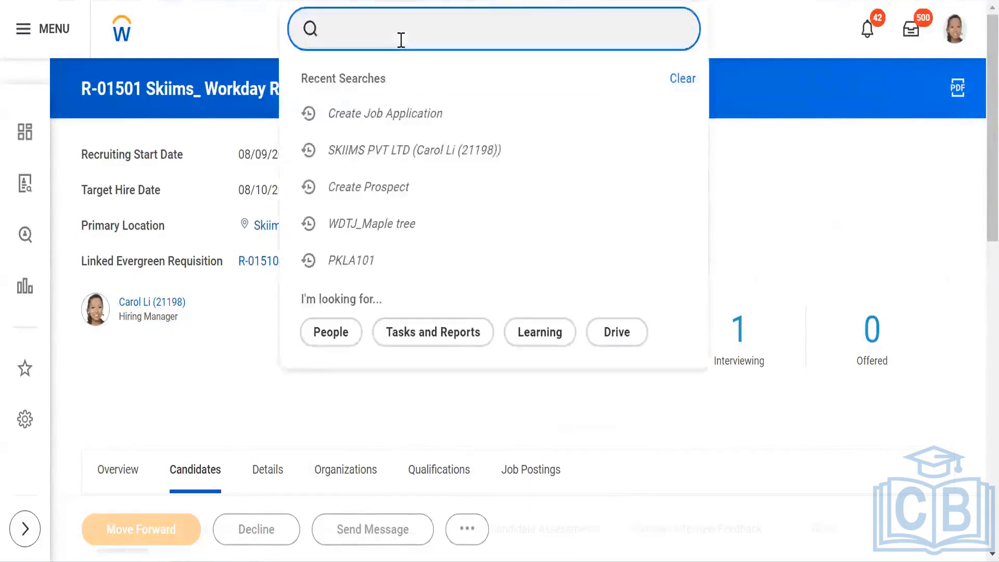
type("JOB ")
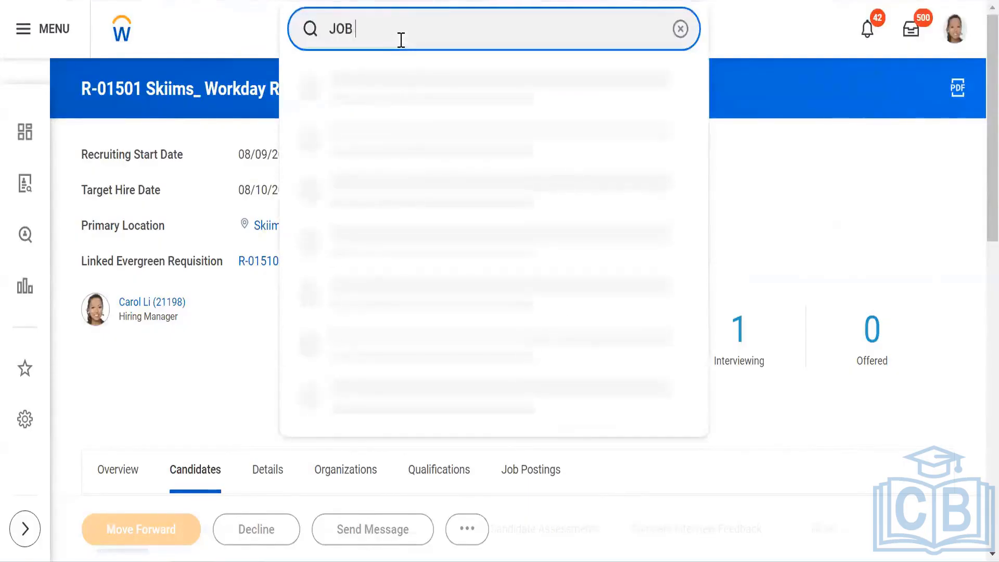
type("application")
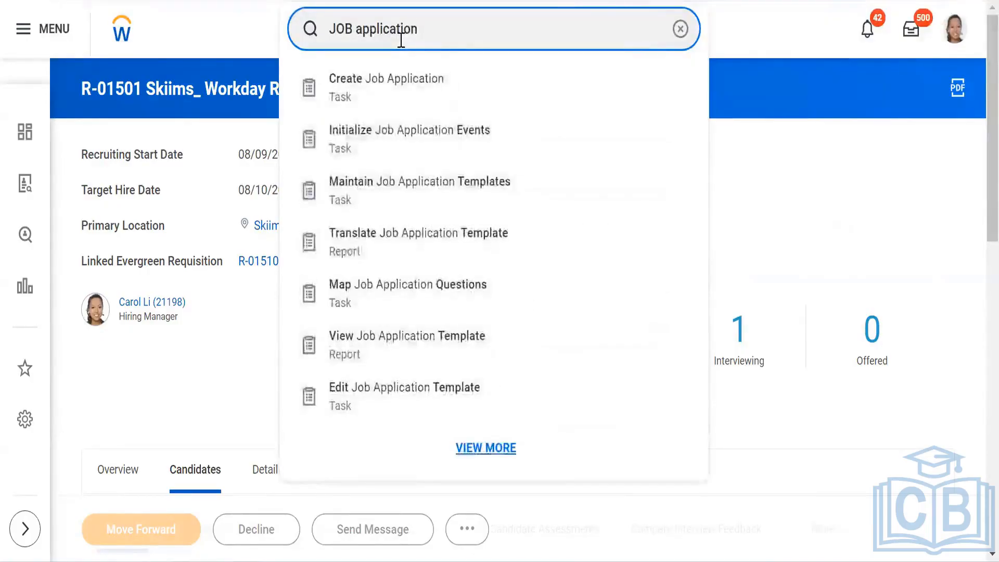
type(":")
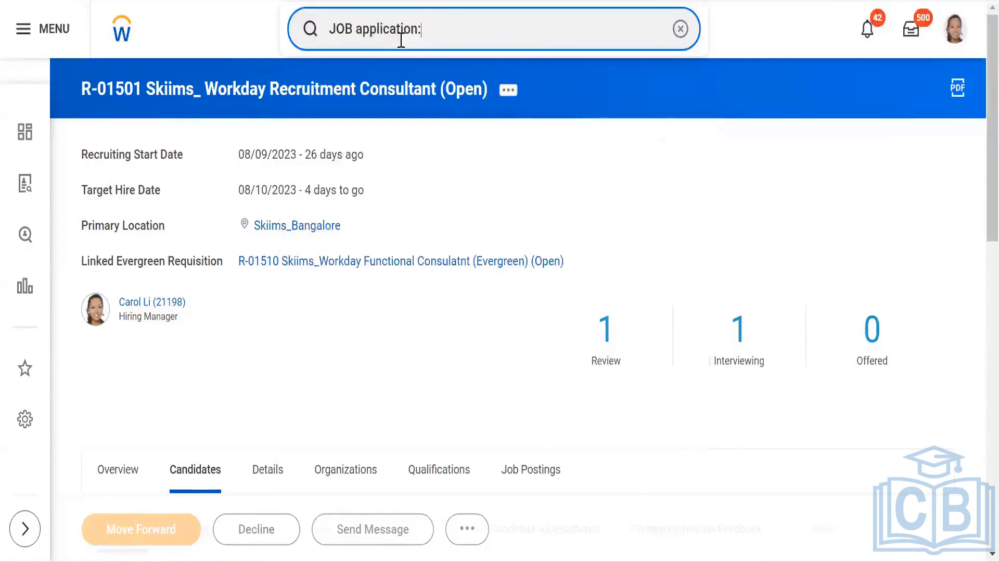
type("B")
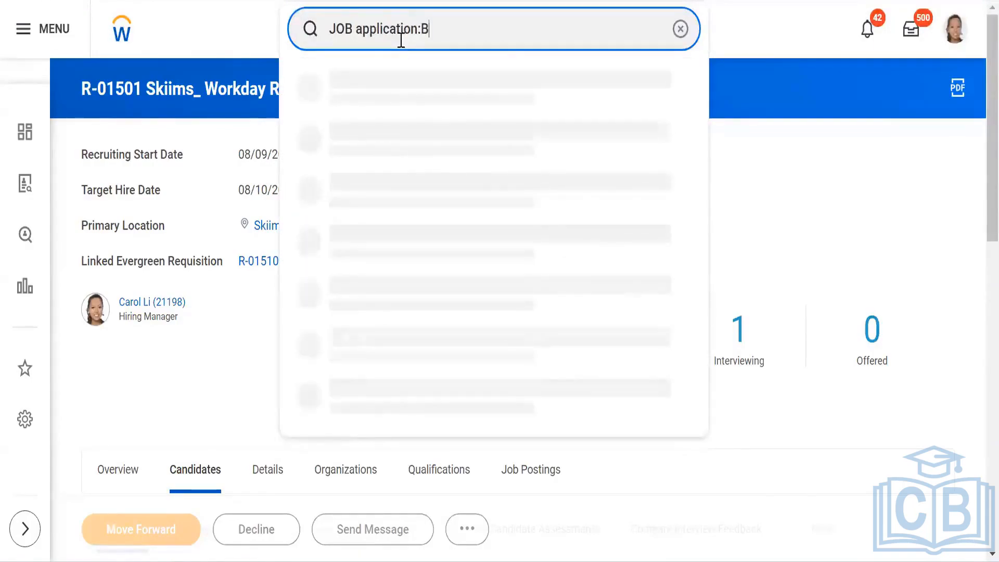
type("P")
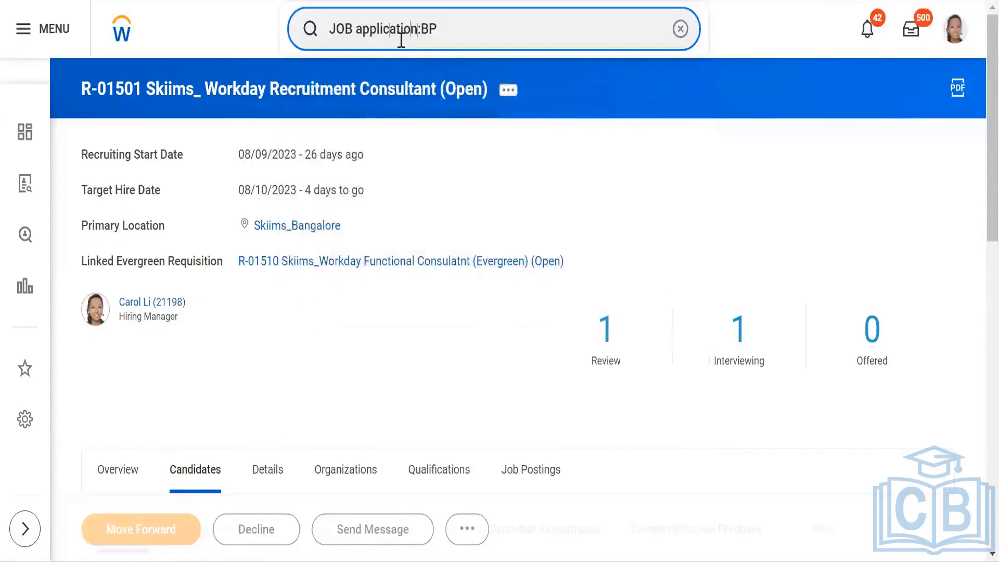
key("Home")
type("B")
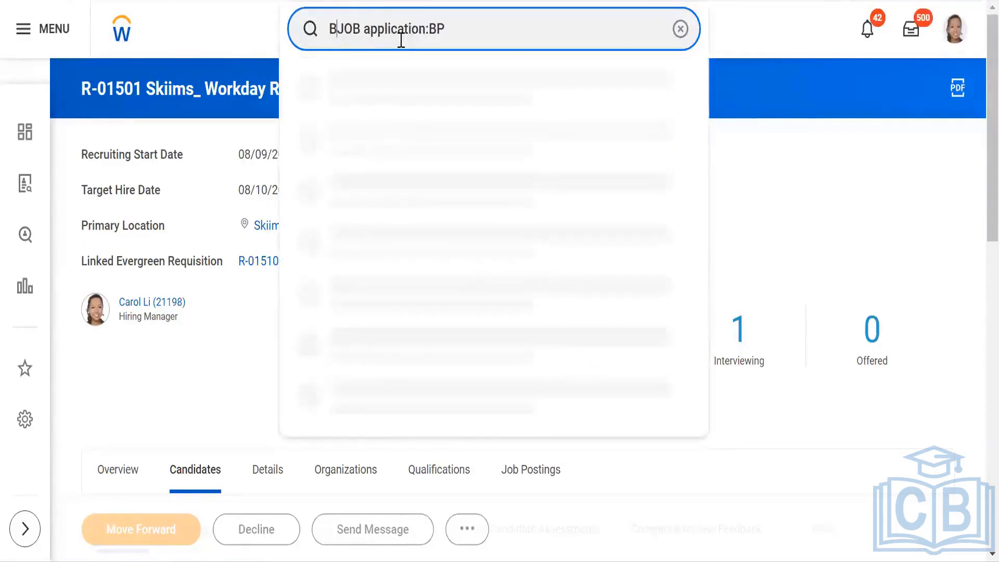
type("P:")
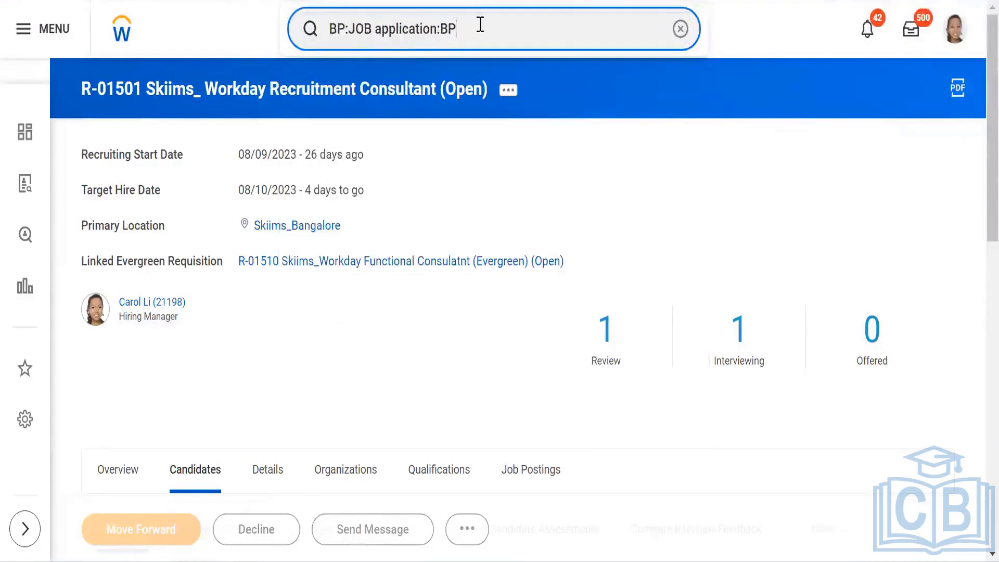
key("BackSpace")
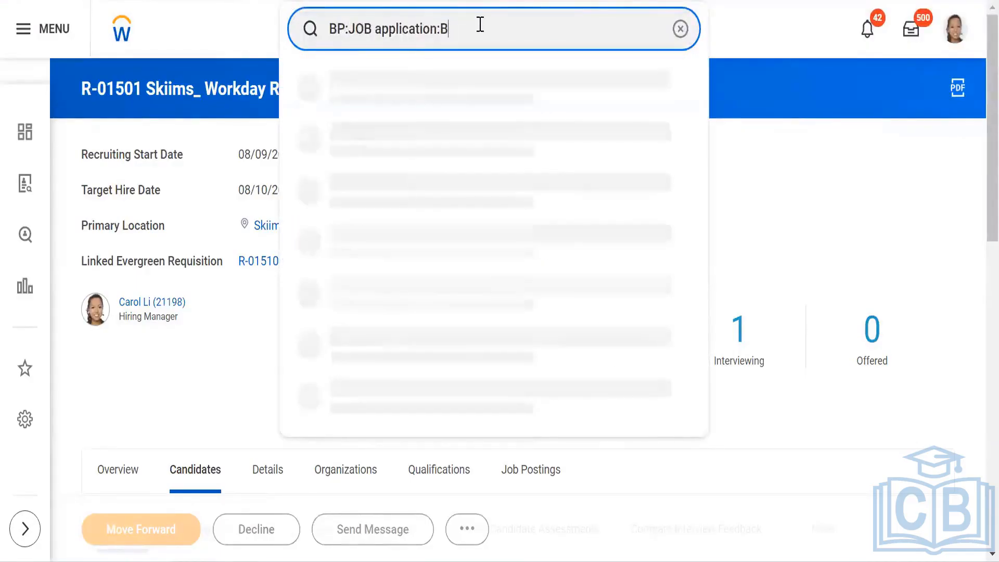
key("BackSpace")
key("BackSpace")
key("BackSpace")
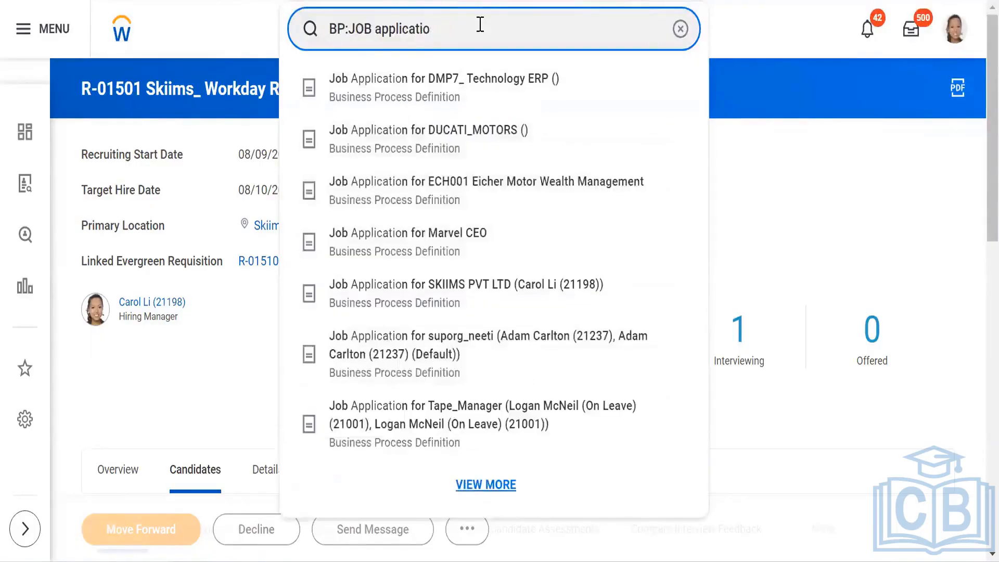
type("skiims")
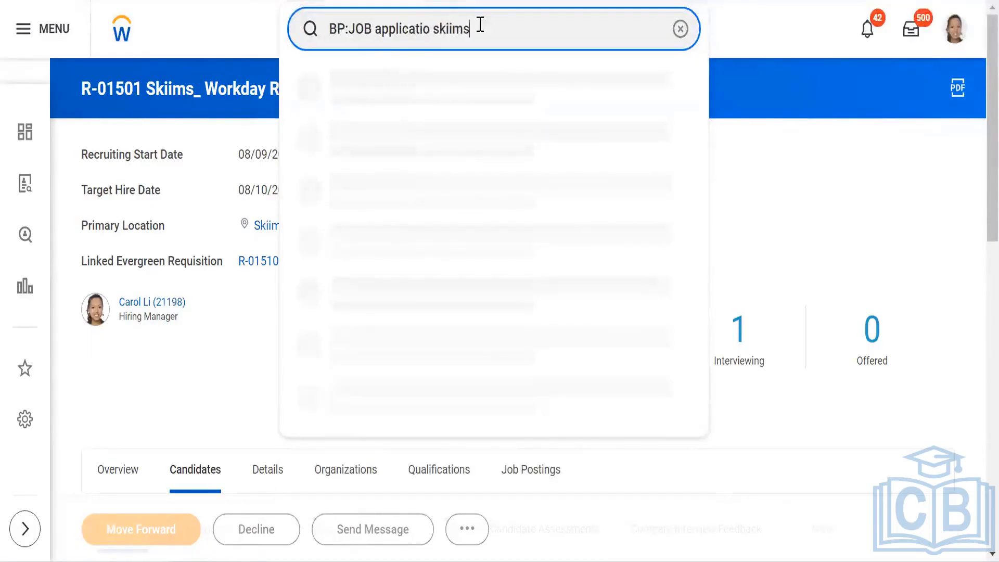
left_click(409, 99)
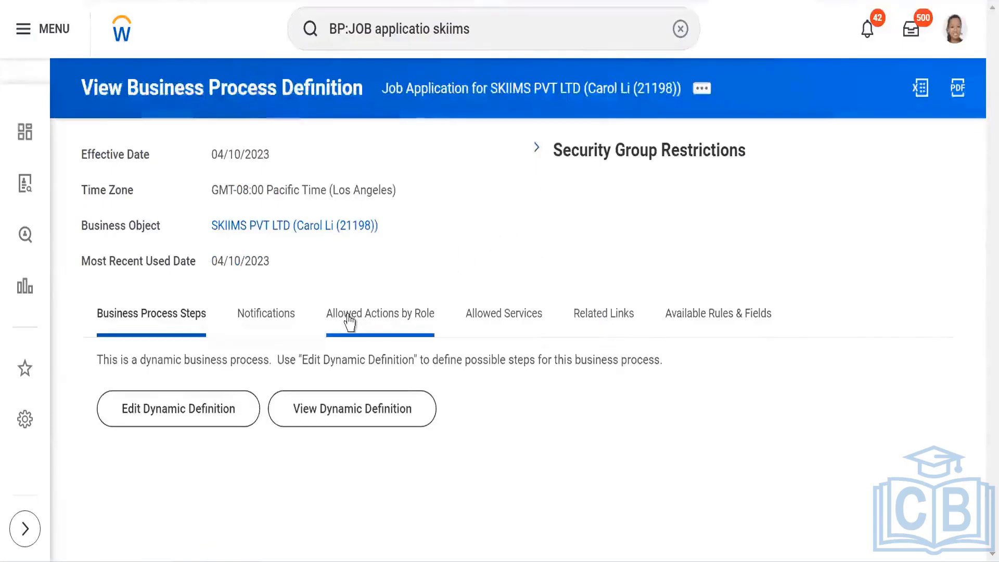
Step: View the business process's dynamic definition and scroll through its steps, dispositions and automatic next stages
left_click(376, 415)
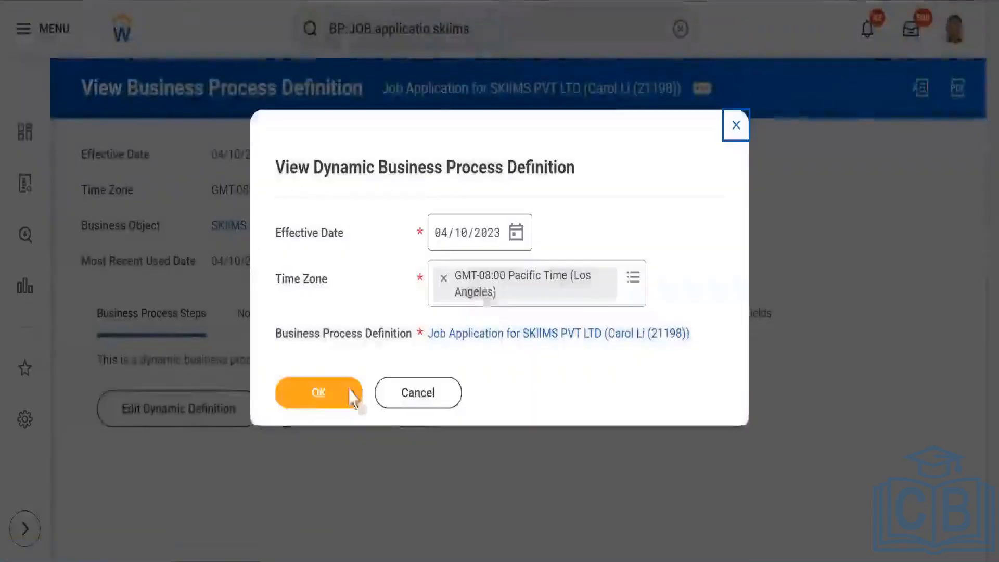
left_click(322, 401)
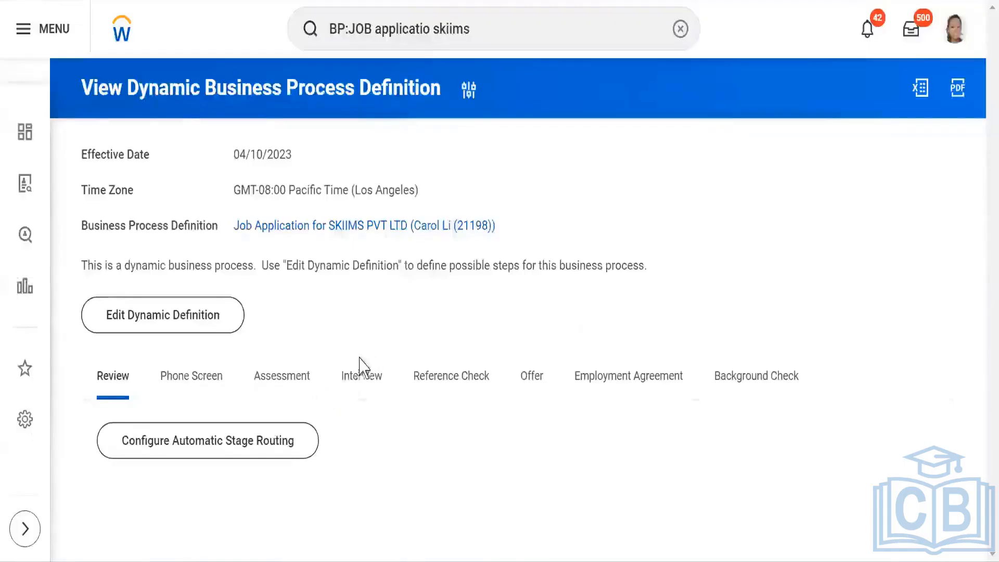
scroll(497, 353, "down", 2)
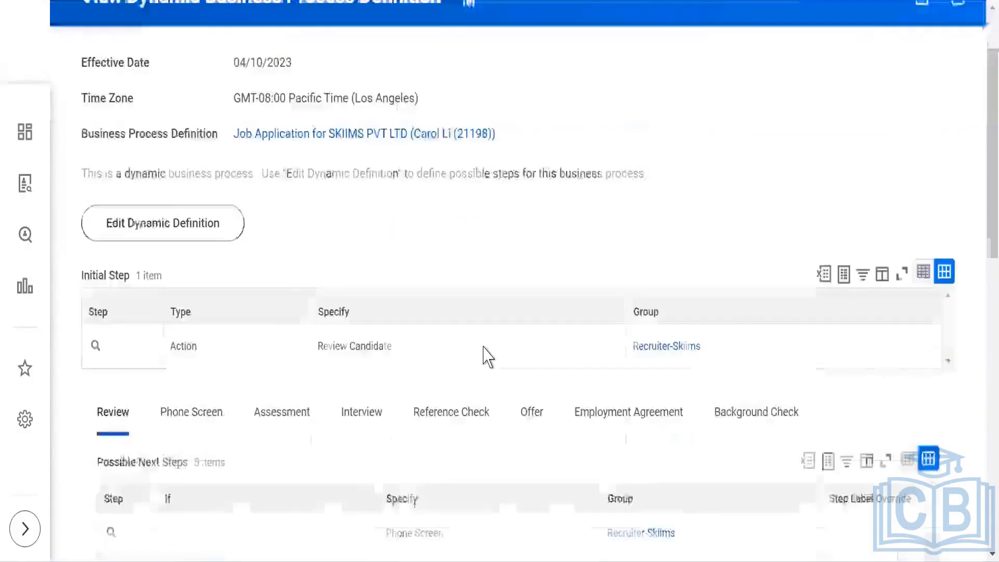
scroll(488, 356, "down", 4)
scroll(357, 377, "down", 13)
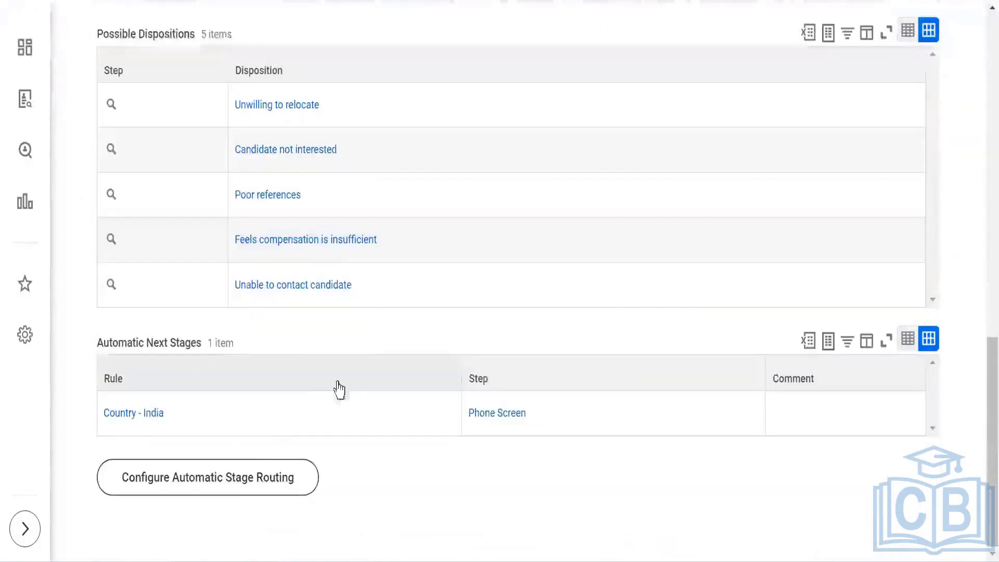
Step: Configure automatic stage routing for the Review stage, opening the possible next steps for the Country - India rule
left_click(219, 488)
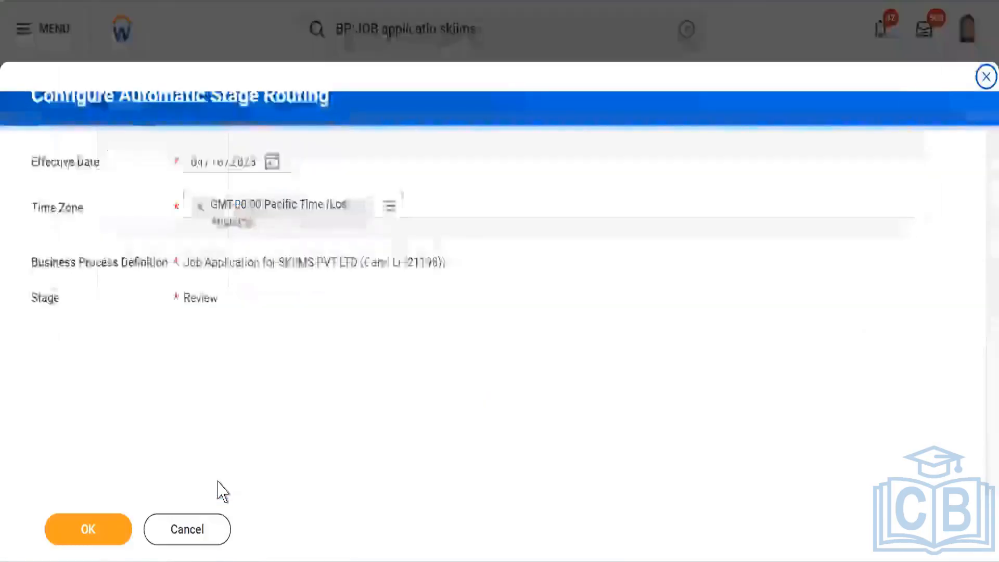
left_click(89, 529)
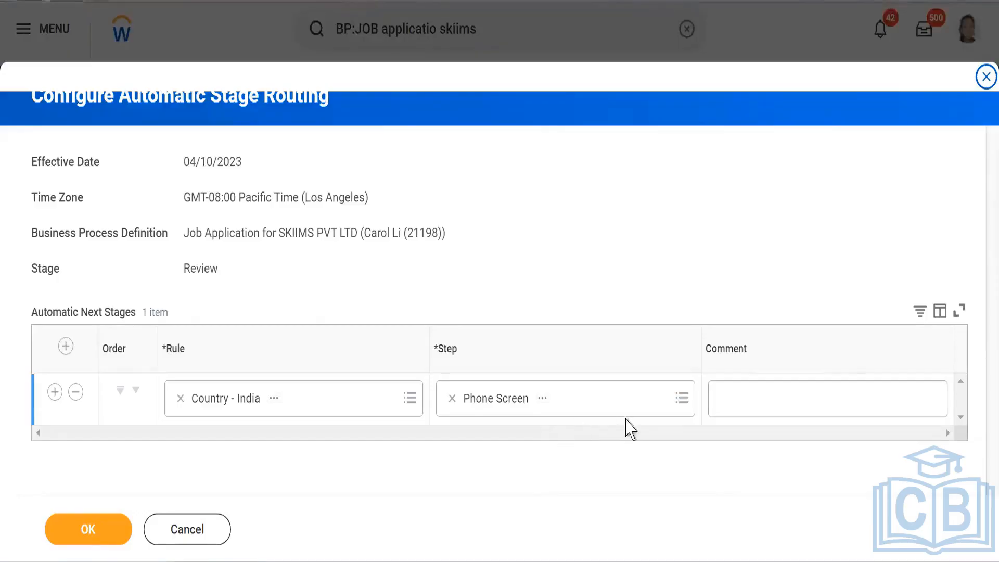
left_click(682, 400)
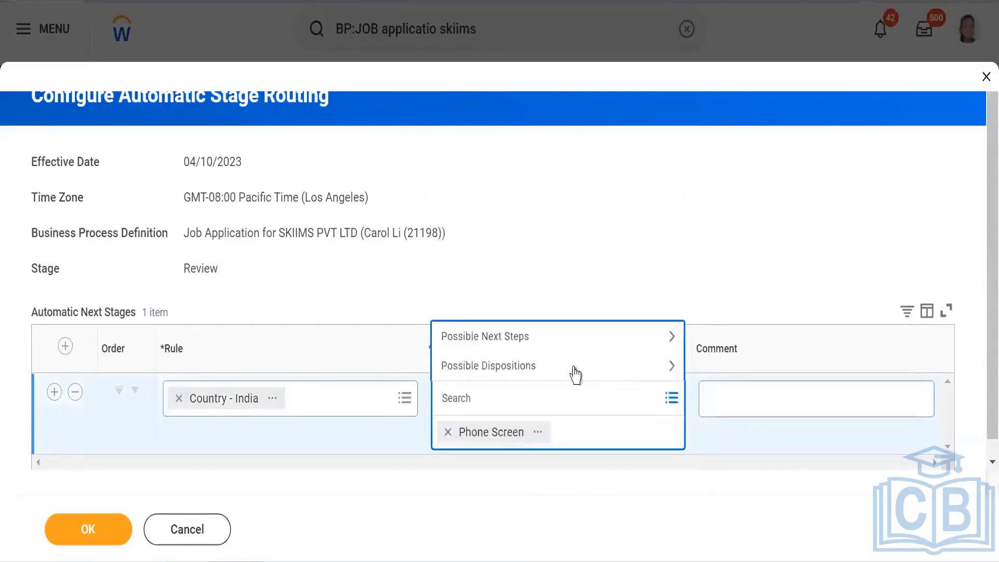
left_click(543, 346)
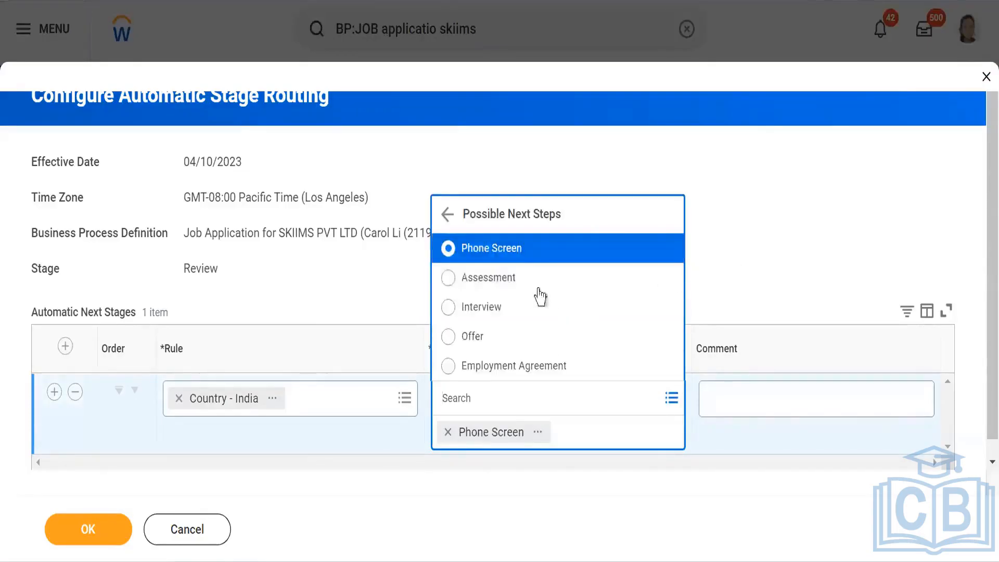
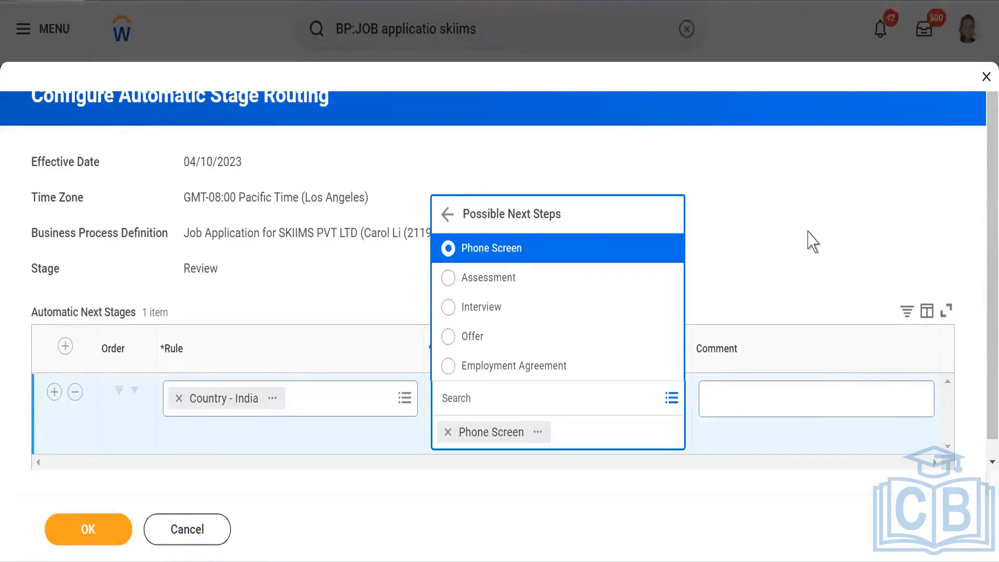
Step: Select Phone Screen as the next step for the Country - India rule, then cancel the routing dialog
left_click(781, 193)
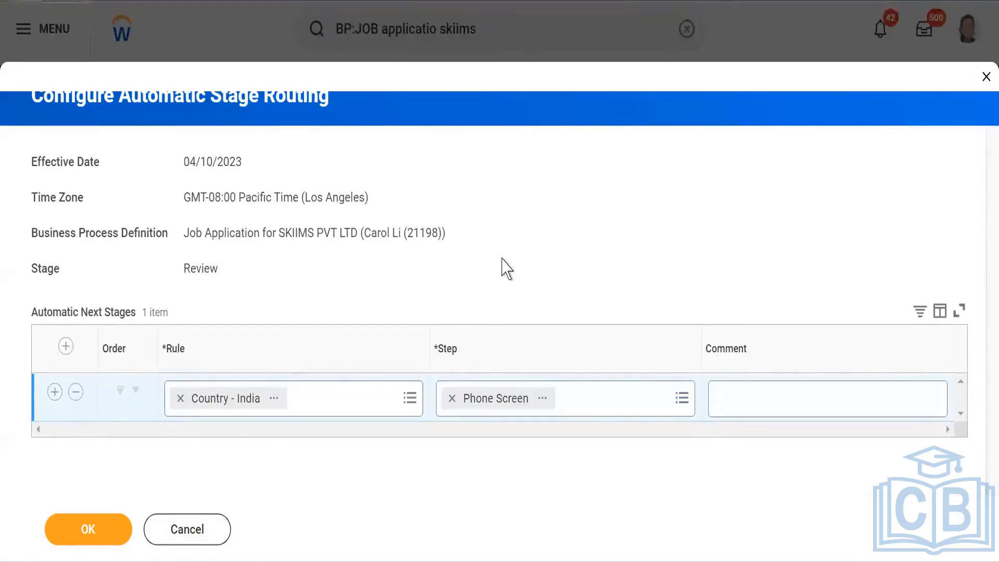
left_click(189, 530)
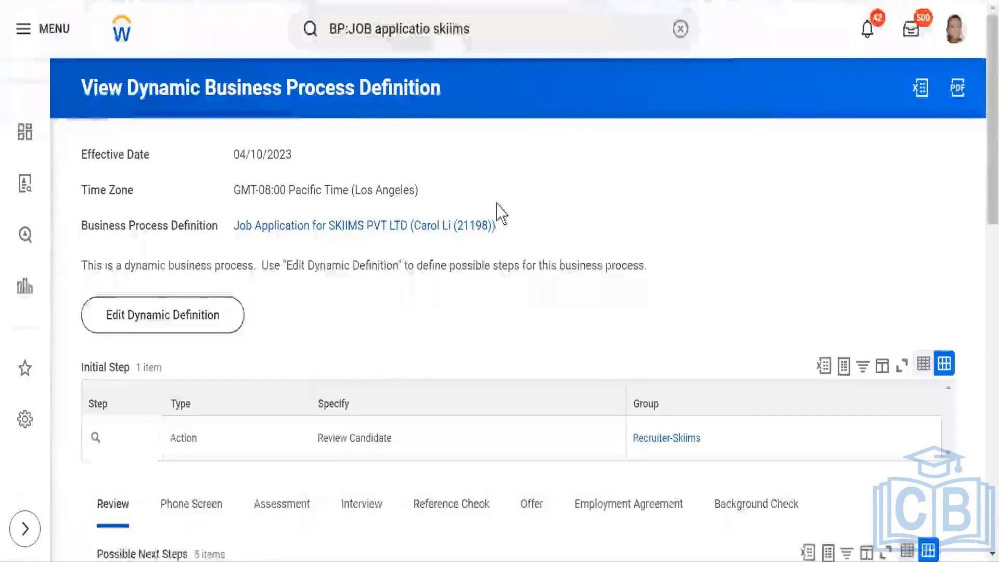
Step: Open the Assessment stage tab and scroll through its possible next steps and dispositions
scroll(502, 224, "down", 2)
scroll(410, 234, "down", 4)
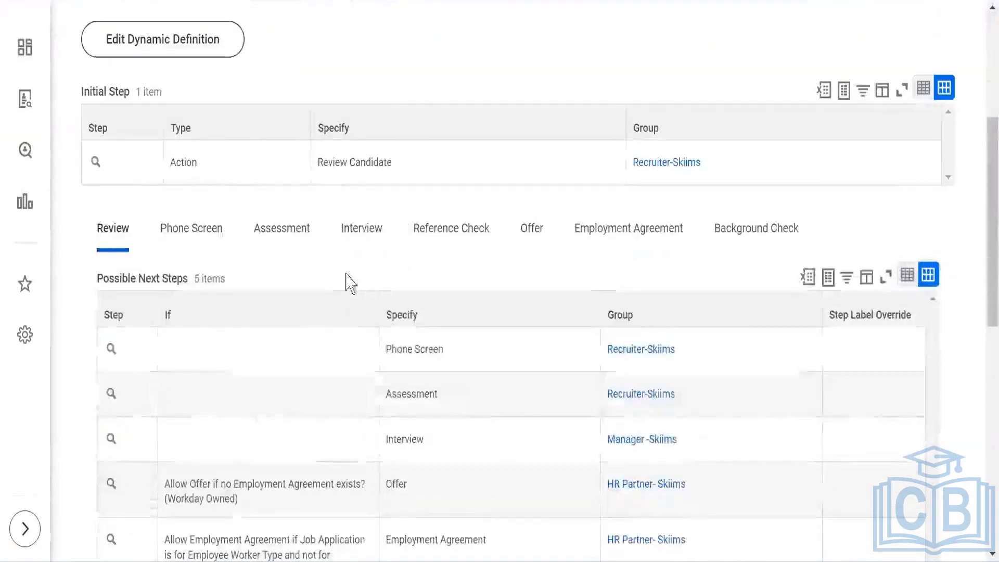
left_click(286, 237)
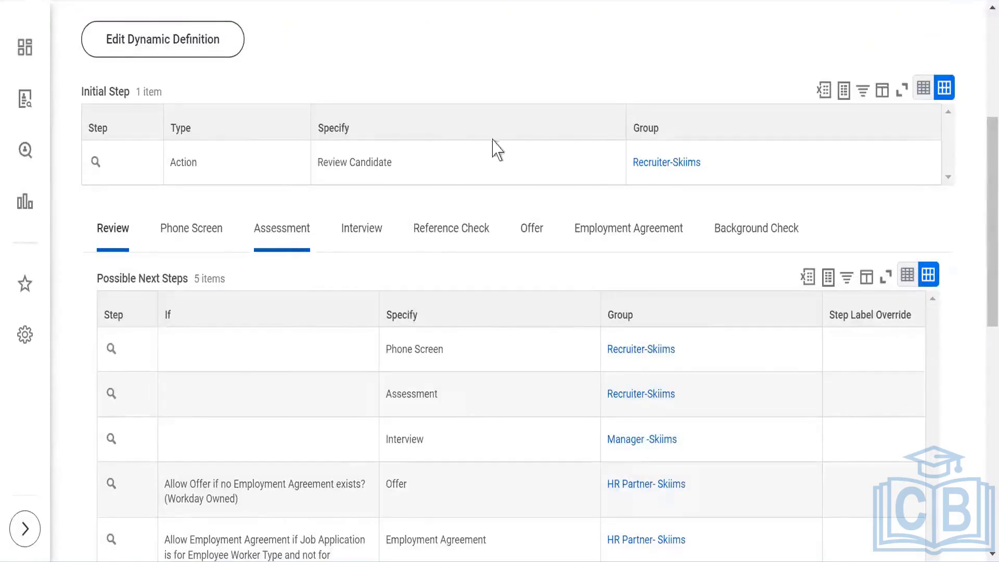
scroll(421, 212, "down", 10)
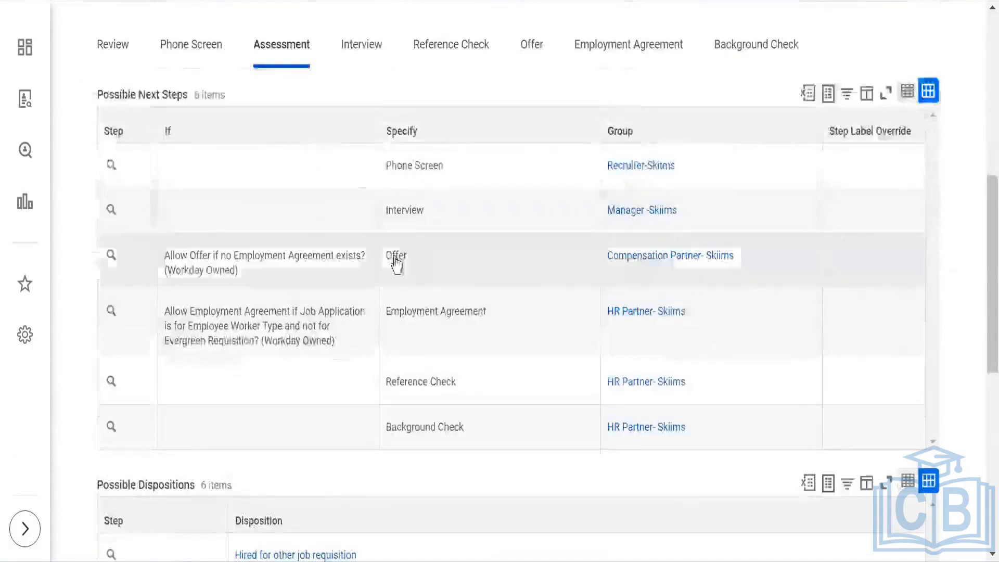
scroll(337, 292, "down", 5)
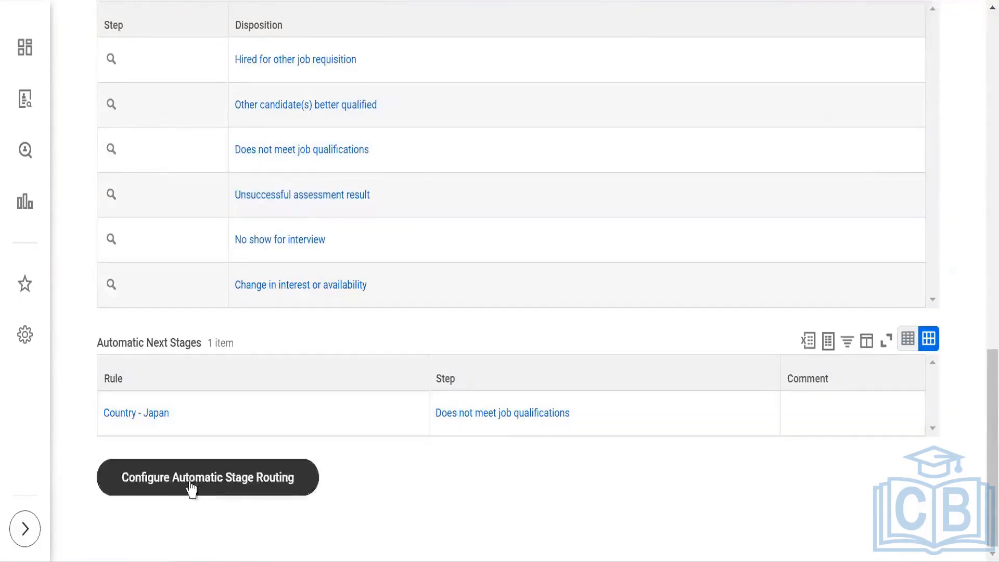
Step: Open Configure Automatic Stage Routing for the Assessment stage to view its rule, then cancel
left_click(225, 474)
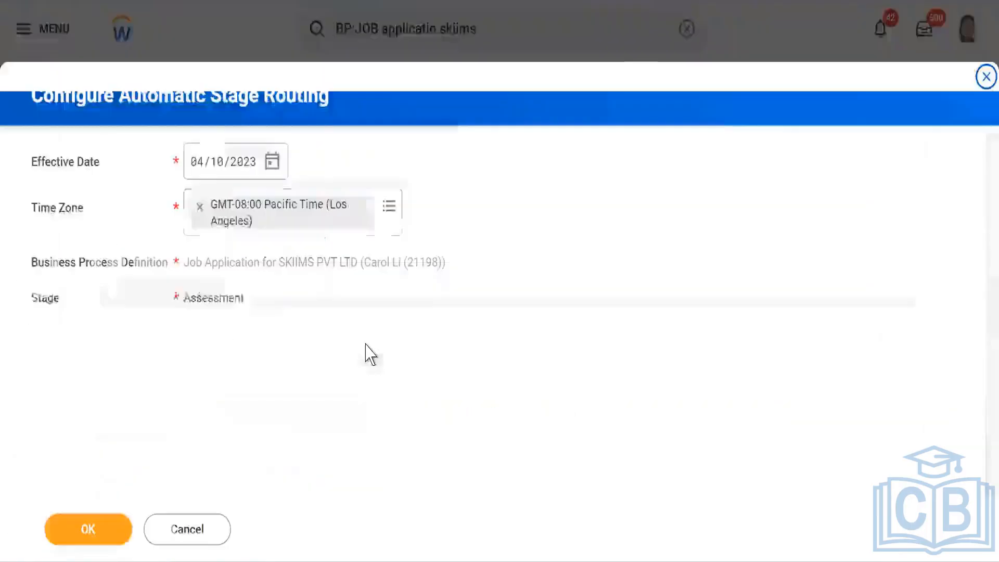
left_click(86, 531)
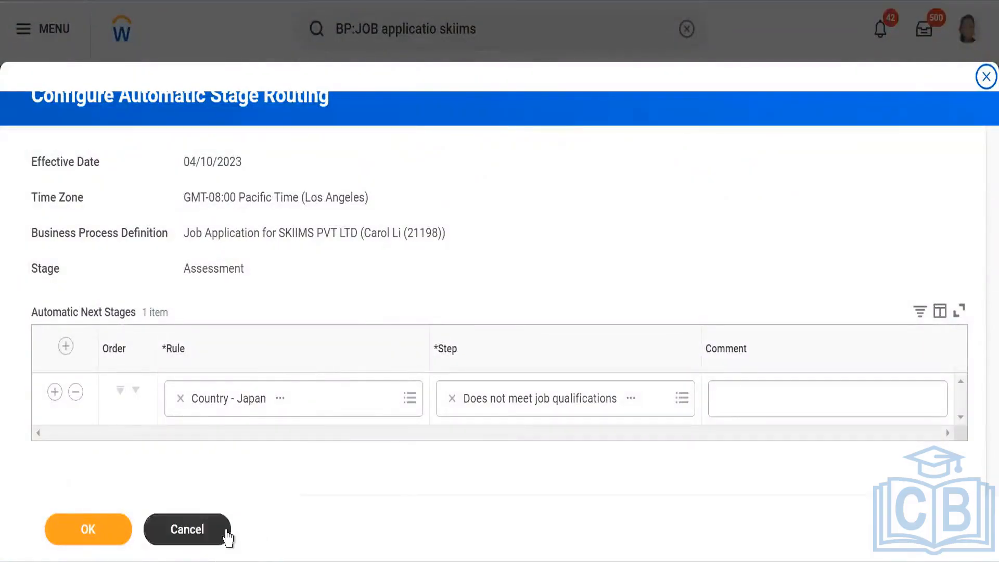
left_click(199, 542)
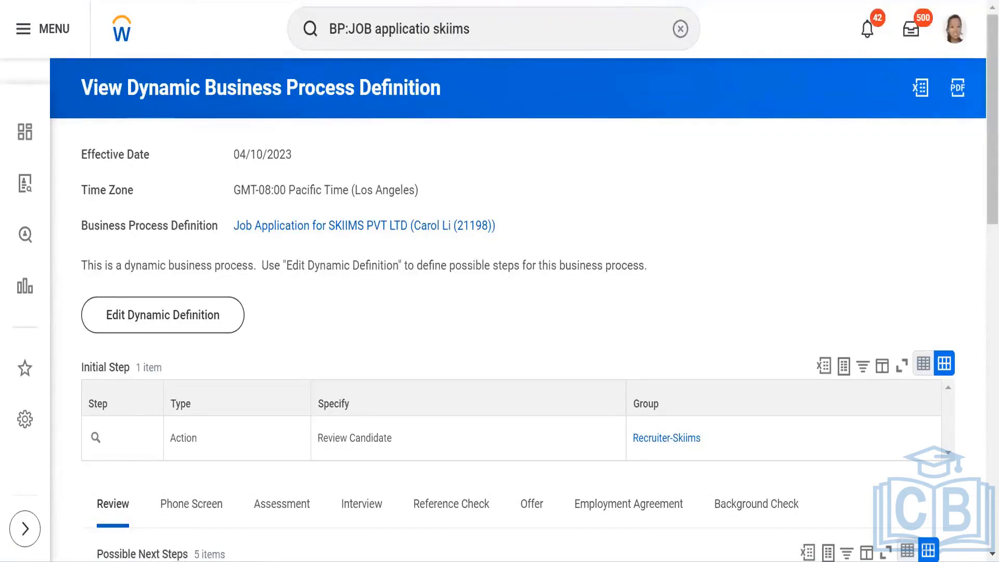
Step: Switch to the requisition's browser tab and scroll through its candidates in each stage
key("ctrl+Tab")
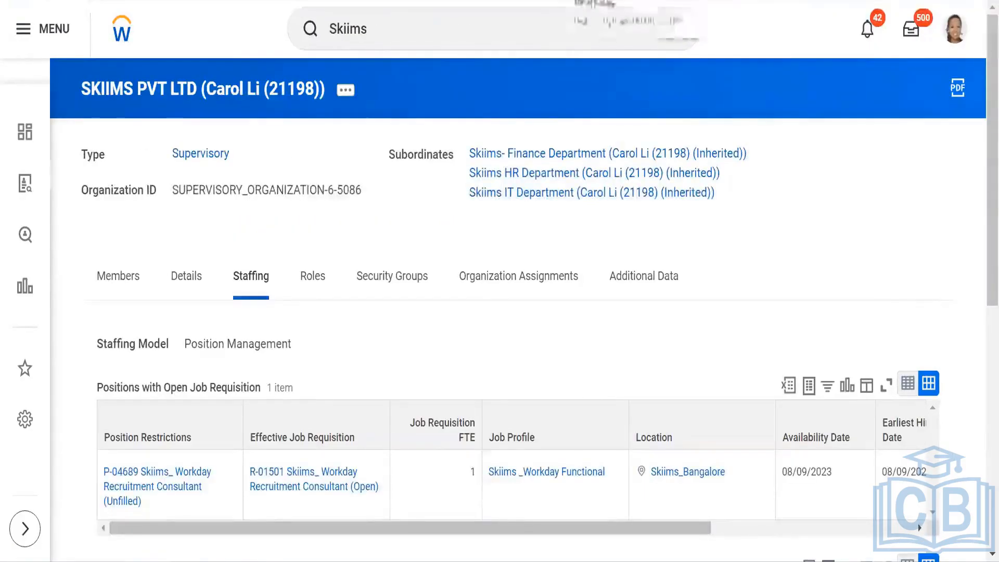
left_click(593, 1)
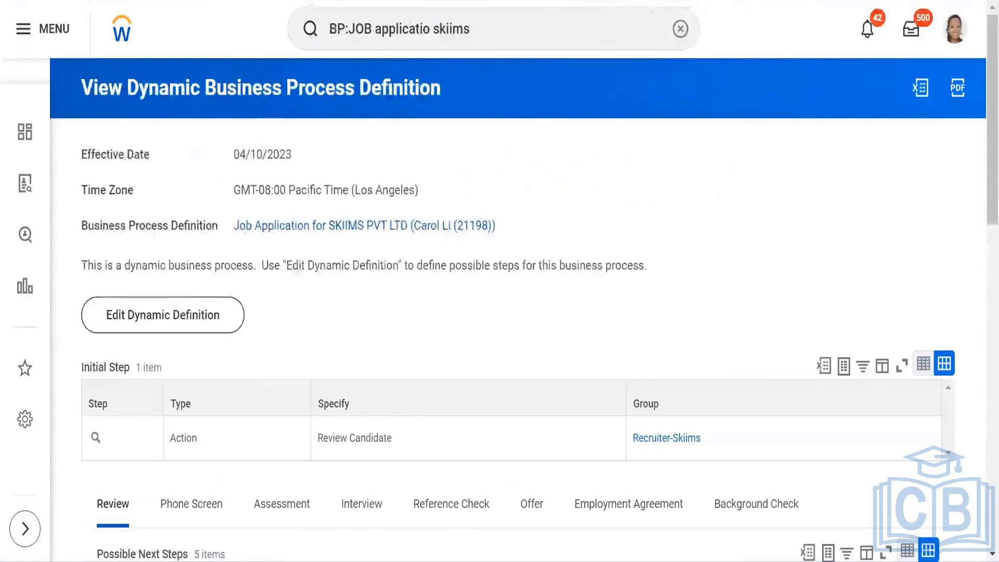
left_click(156, 1)
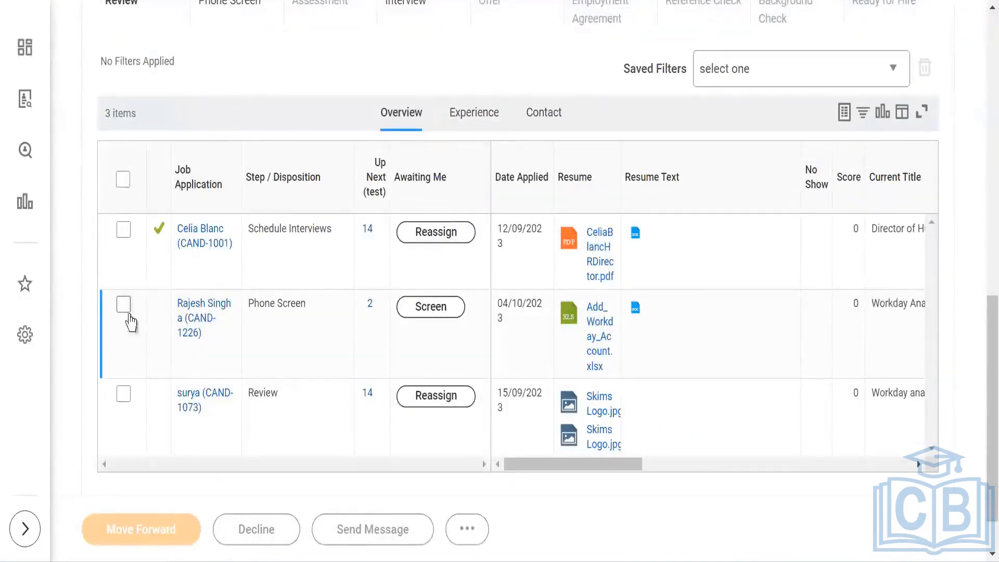
scroll(363, 348, "up", 10)
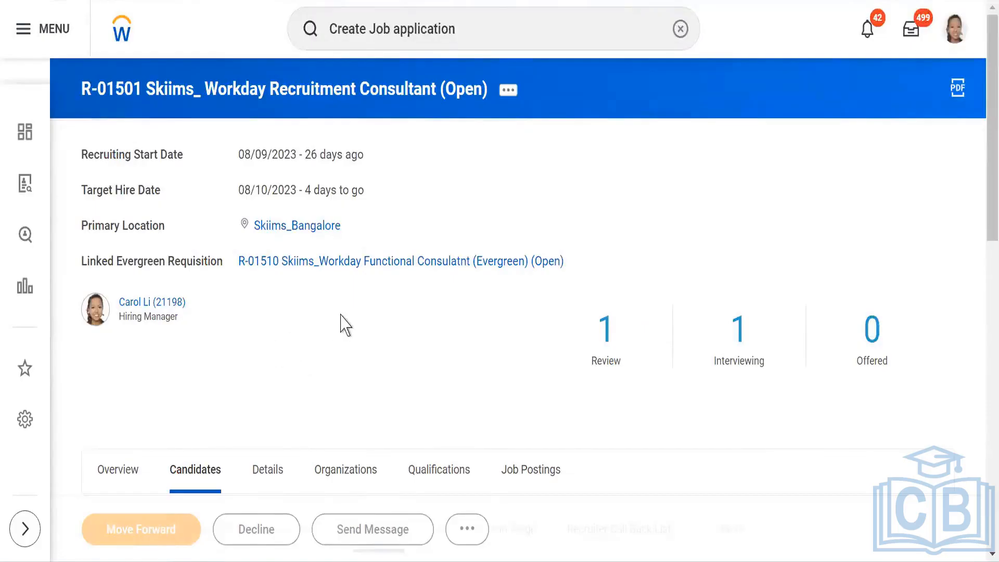
scroll(346, 325, "down", 2)
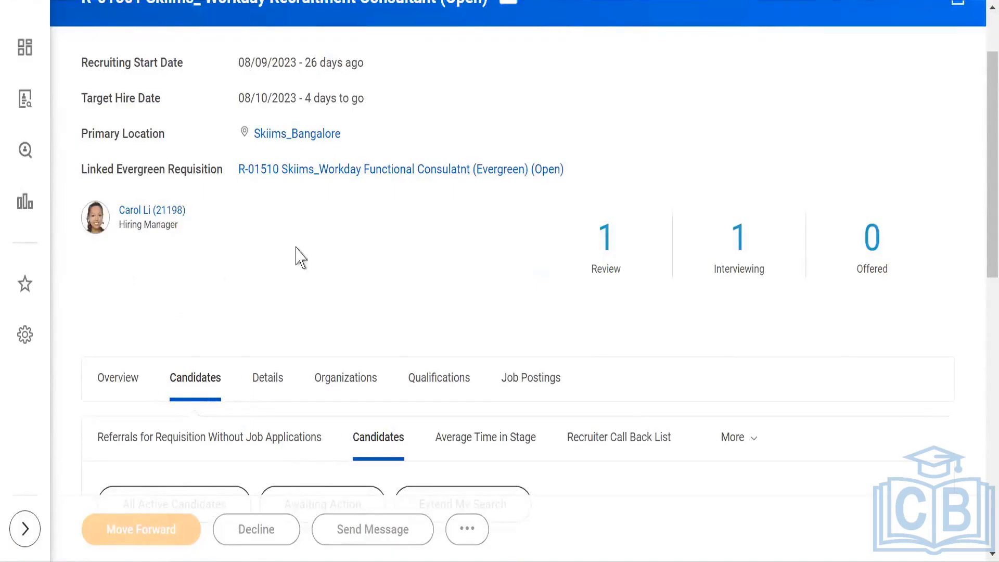
scroll(203, 263, "down", 2)
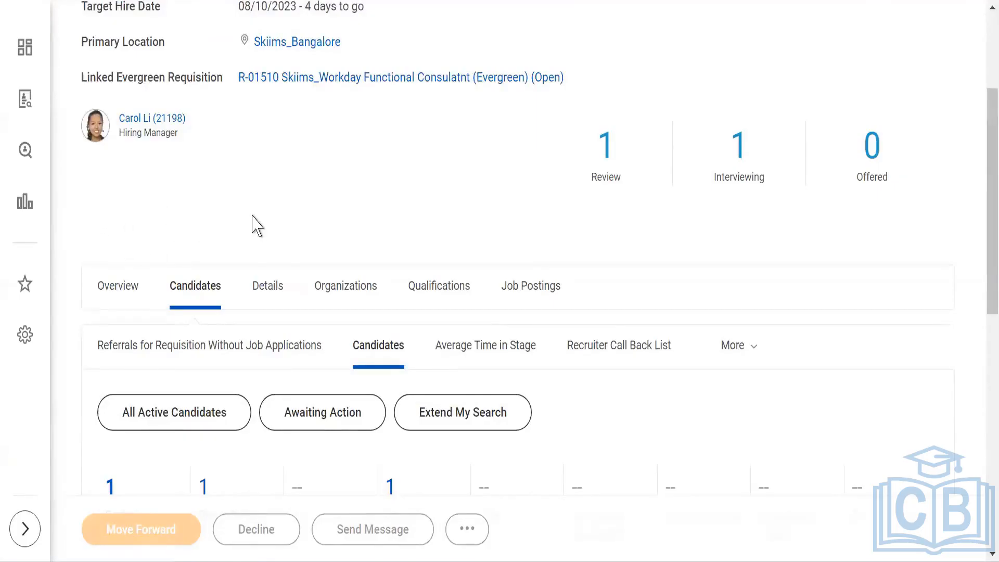
scroll(257, 193, "down", 3)
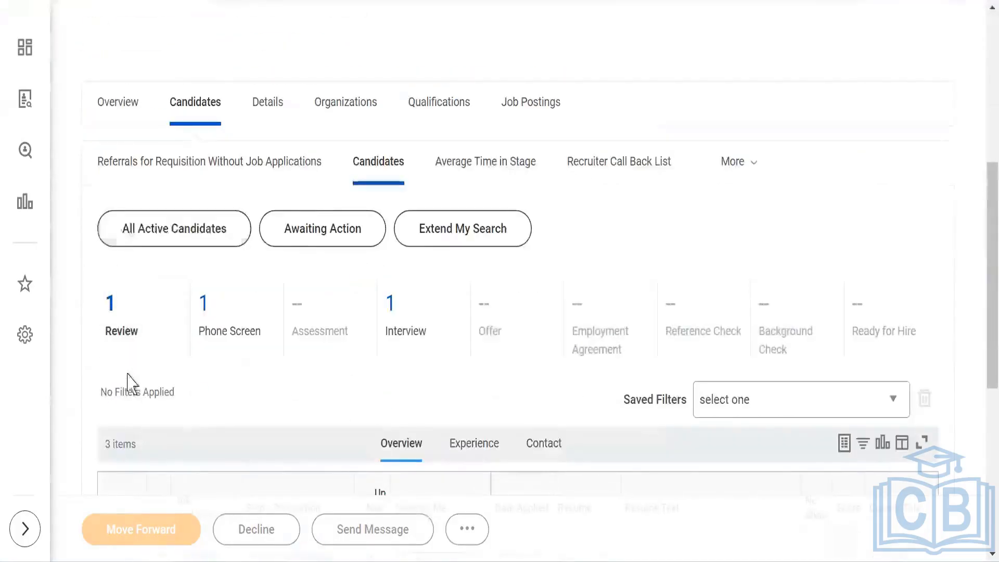
scroll(84, 289, "down", 3)
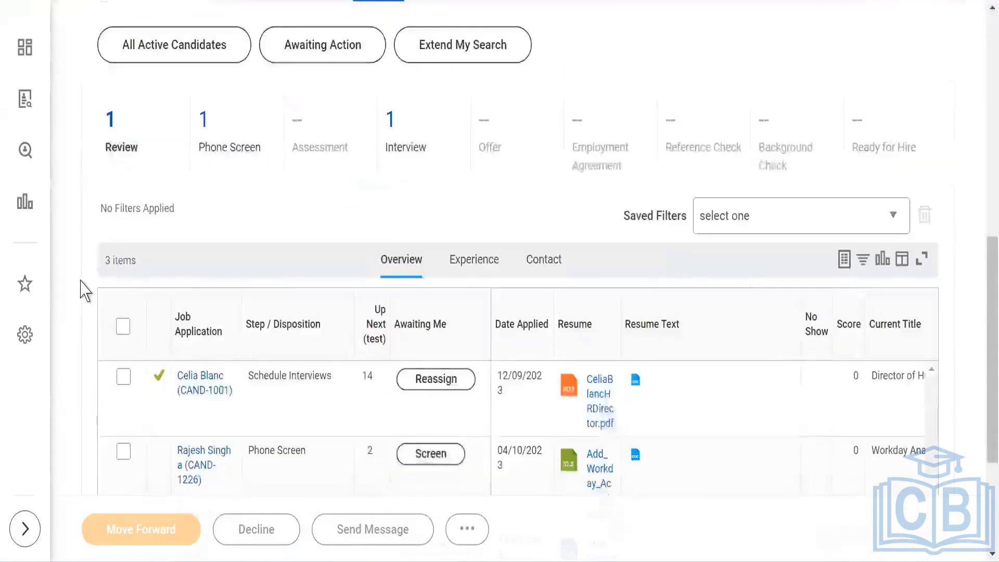
scroll(660, 133, "up", 6)
scroll(660, 133, "up", 3)
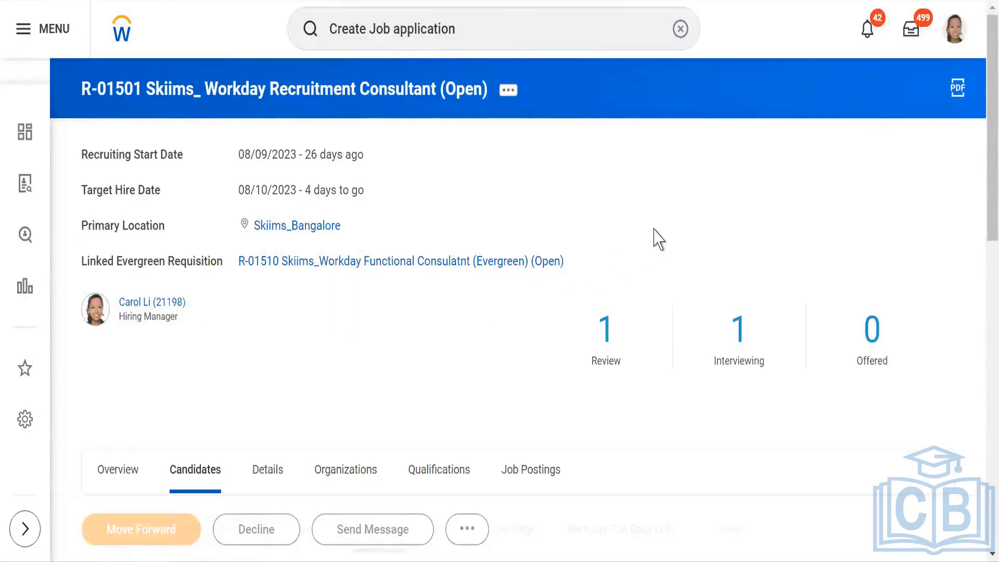
scroll(482, 240, "down", 2)
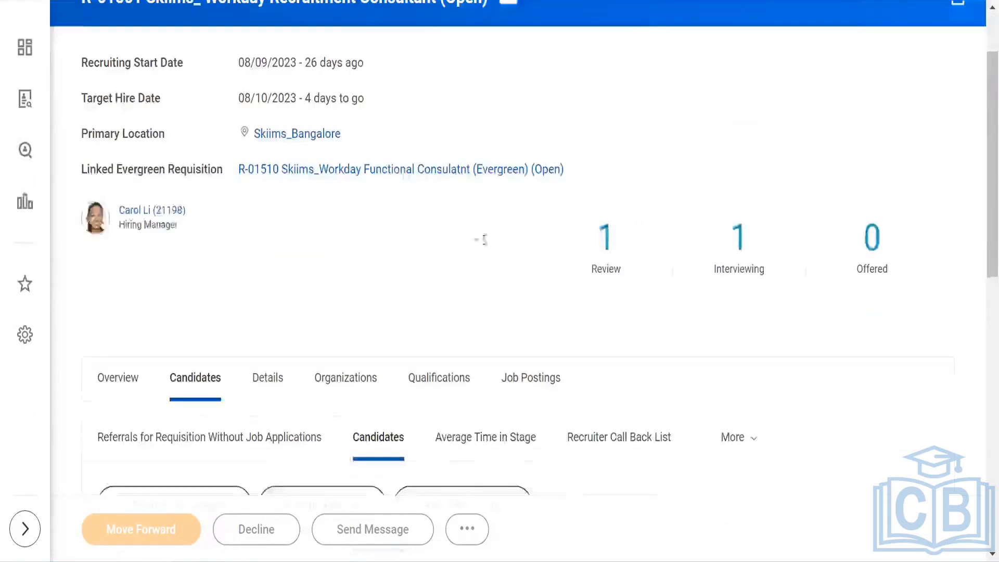
scroll(483, 239, "down", 10)
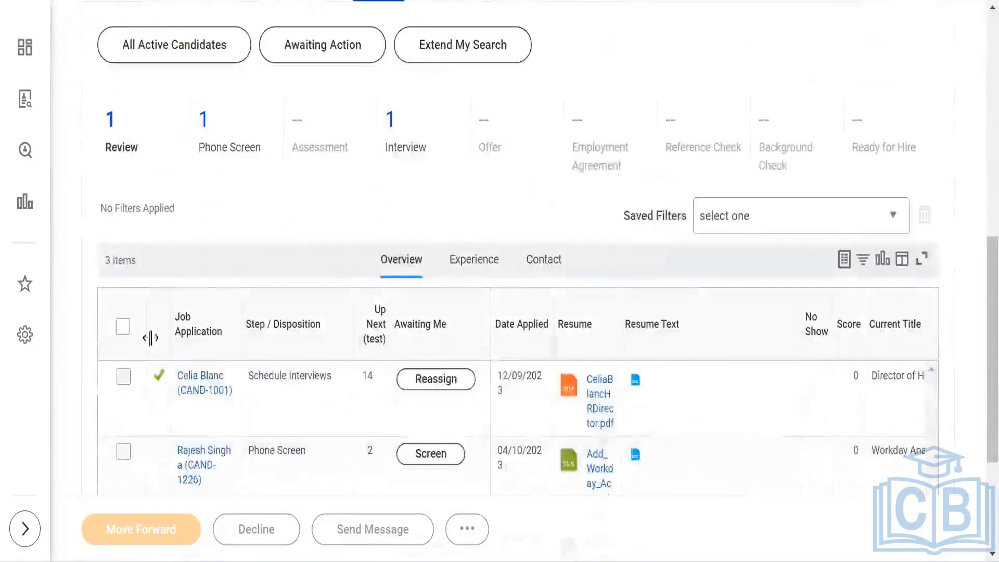
scroll(260, 222, "down", 2)
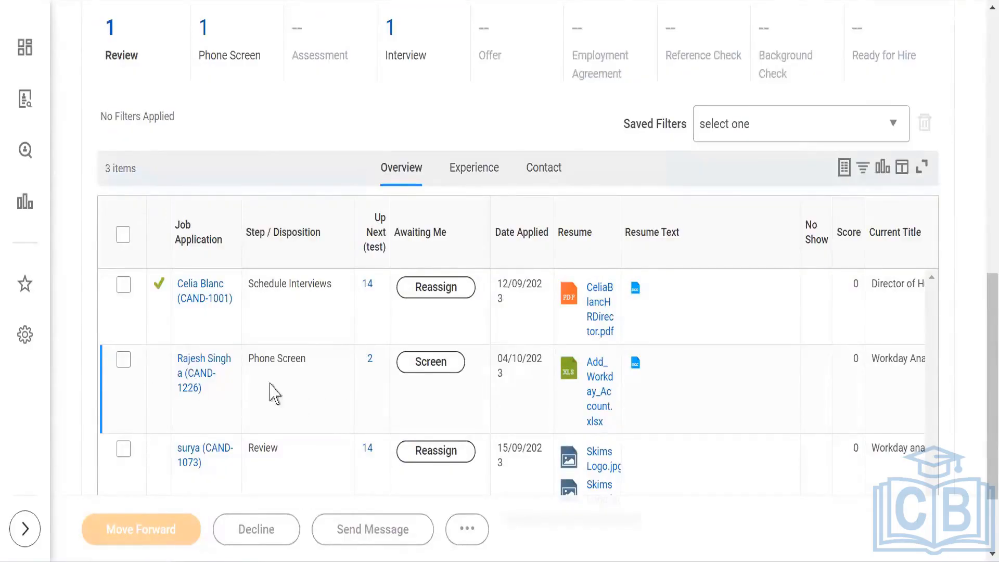
Step: Open the Phone Screen candidate's job application and view its Move Forward options
left_click(190, 380)
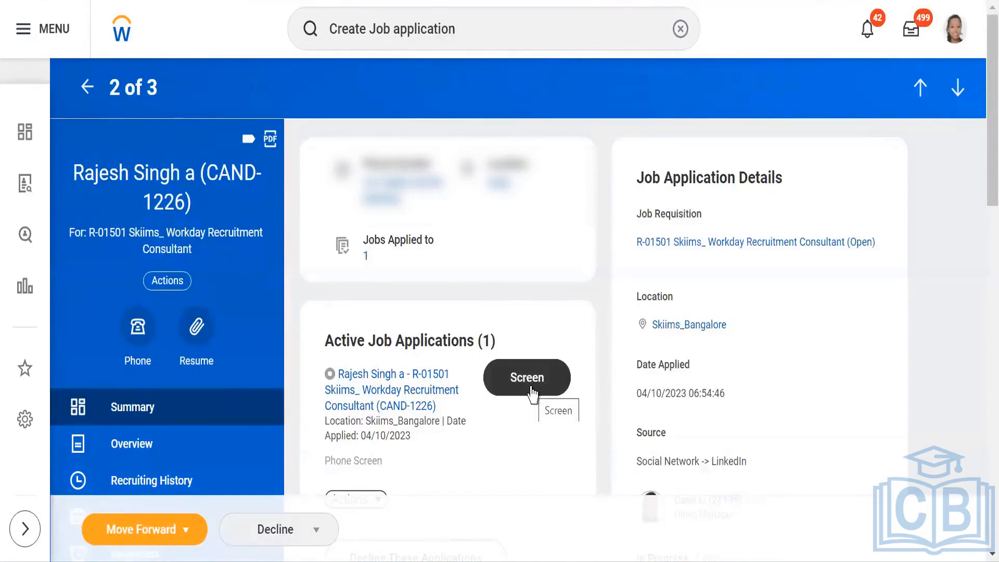
left_click(186, 538)
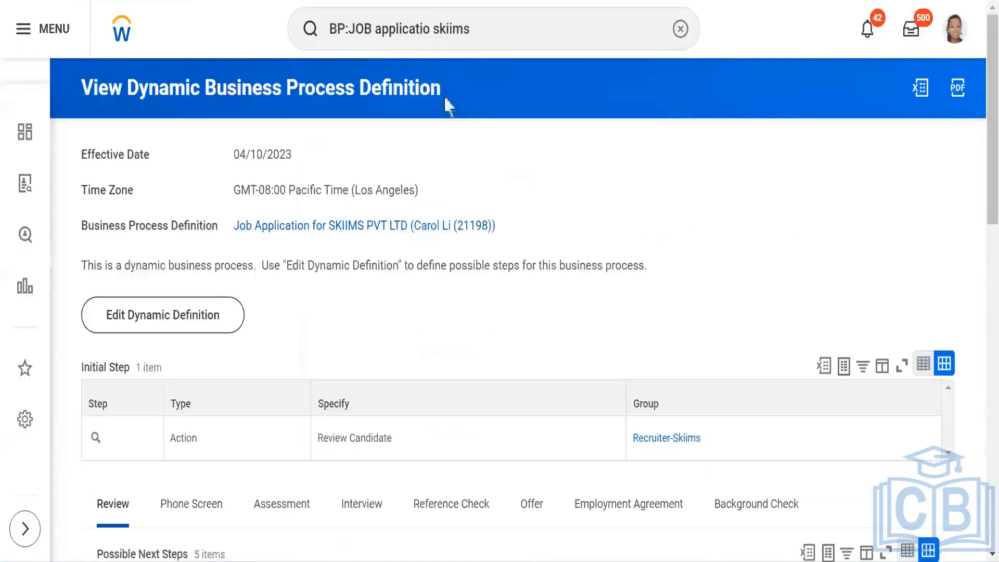
Step: Open the dynamic definition for editing and scroll through the Phone Screen stage's possible next steps and dispositions
left_click(174, 320)
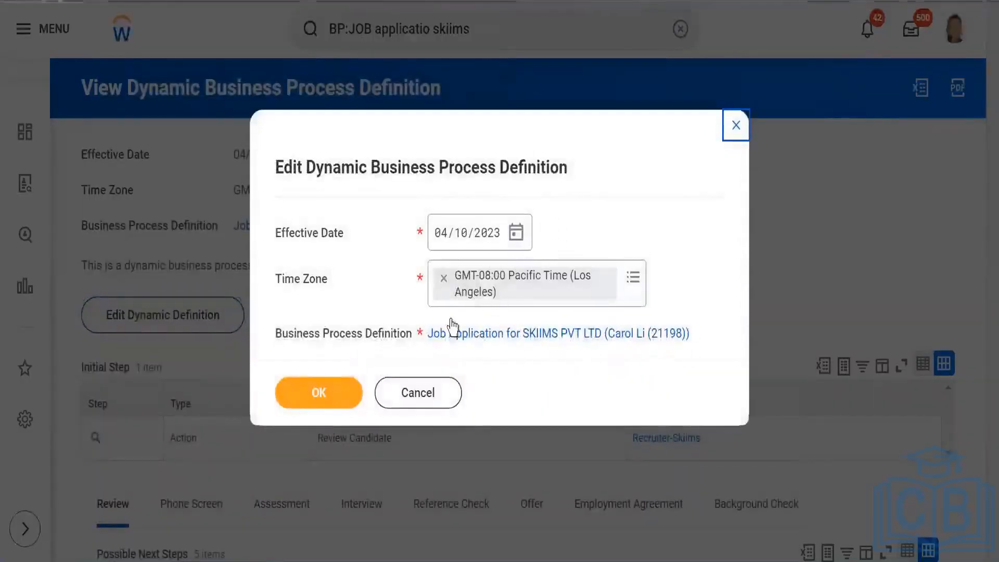
left_click(316, 401)
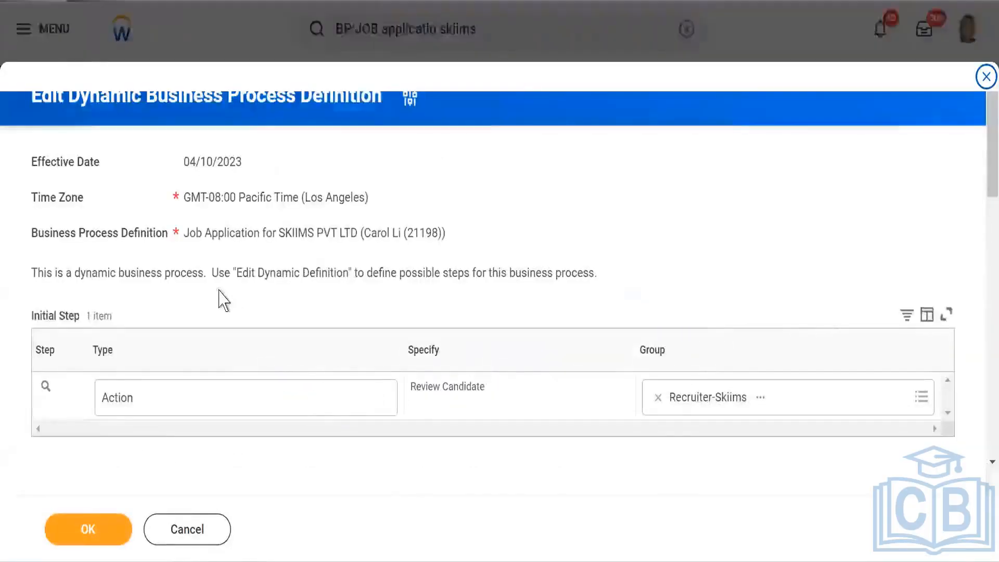
scroll(223, 301, "down", 4)
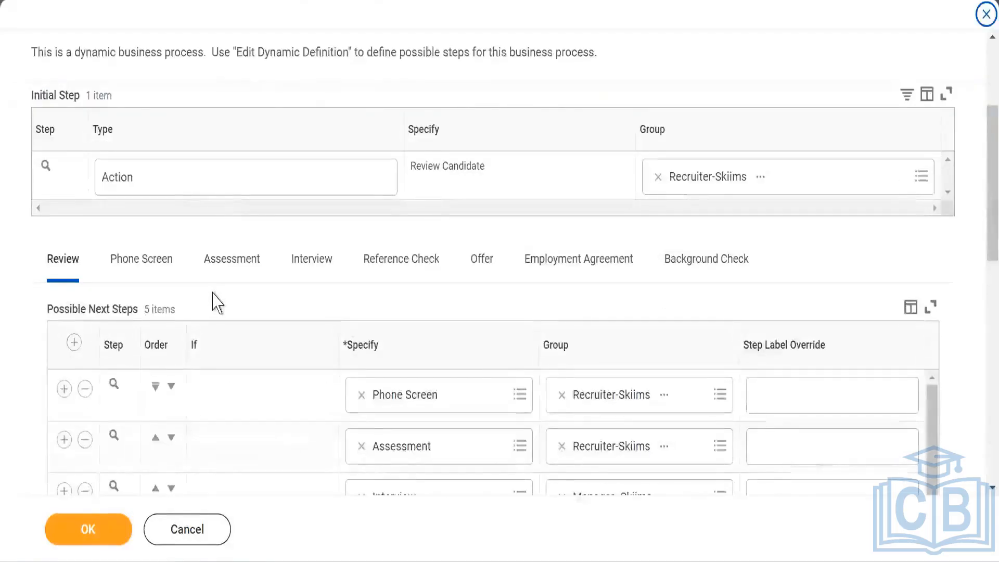
left_click(139, 263)
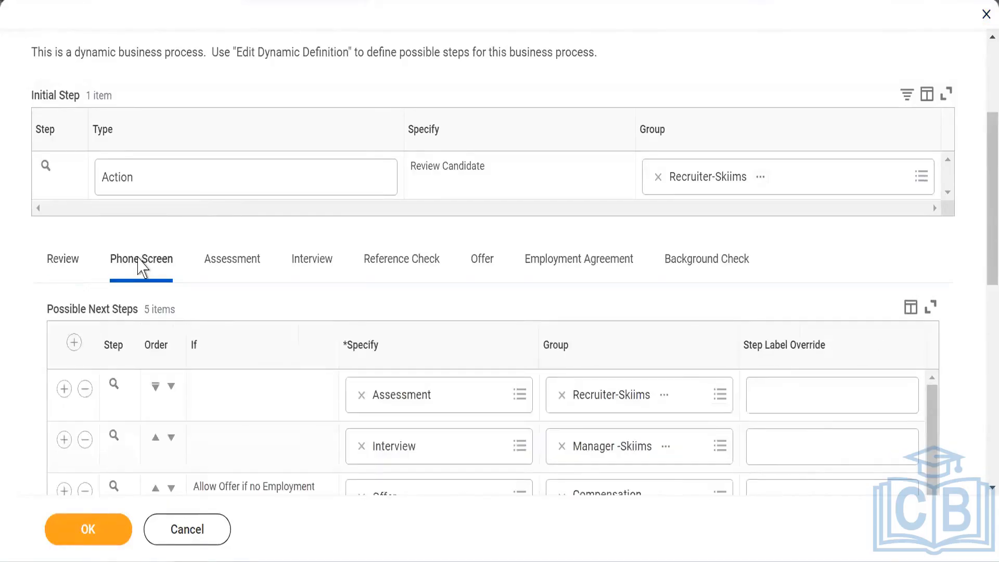
scroll(137, 191, "down", 3)
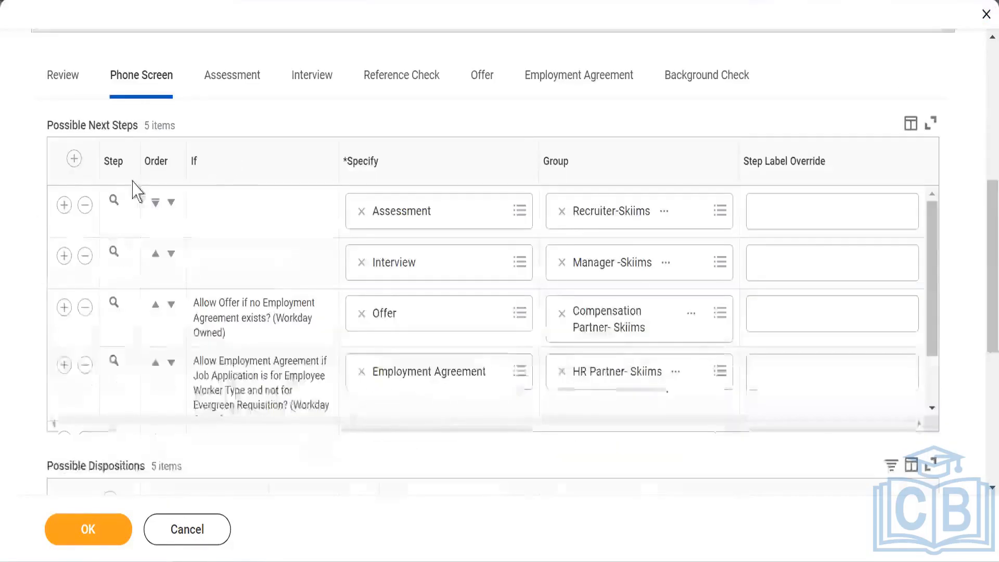
scroll(136, 192, "down", 6)
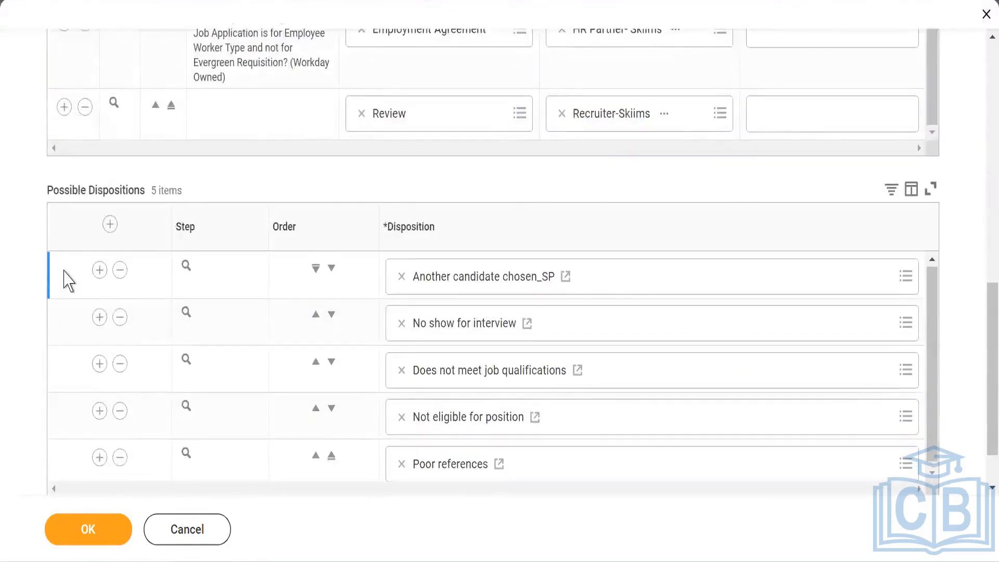
scroll(74, 250, "up", 5)
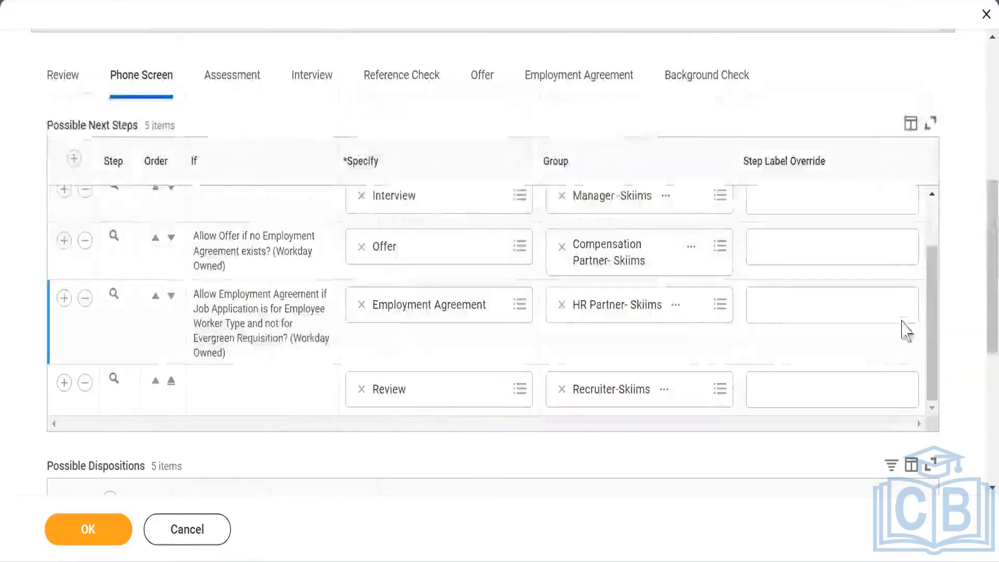
left_click_drag(928, 280, 937, 244)
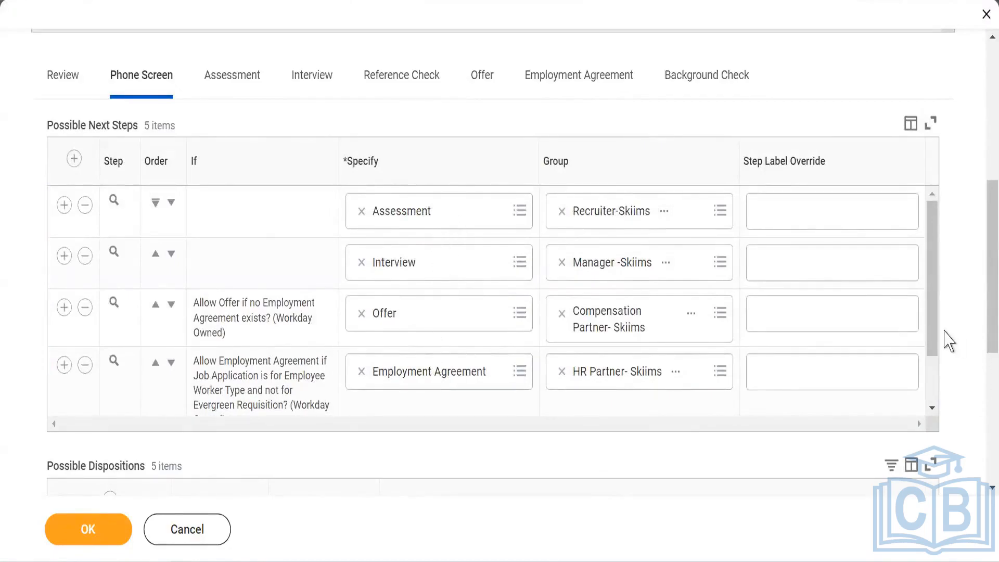
left_click_drag(932, 319, 936, 390)
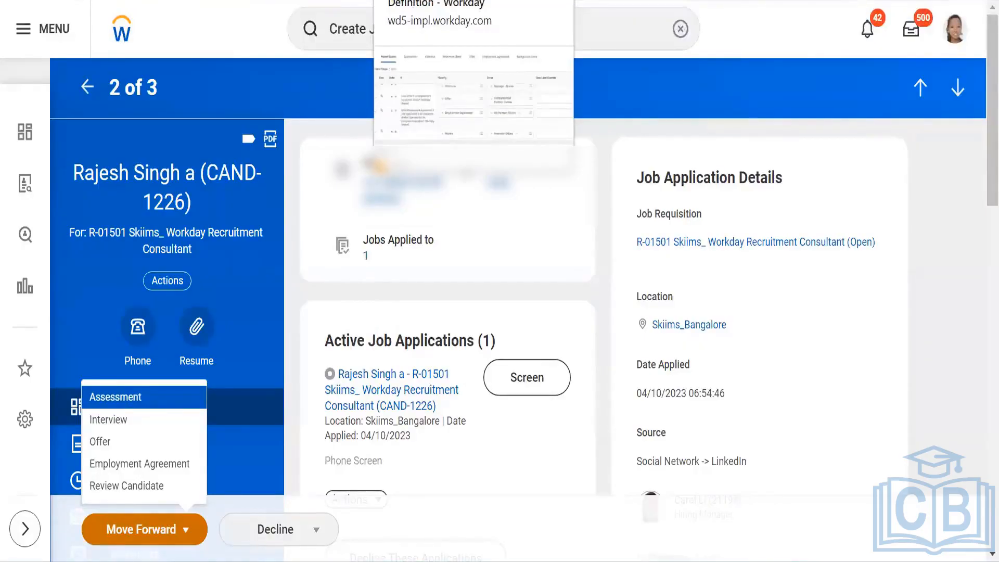
Step: Return to the edit definition and view the Interview stage's possible next steps
left_click(416, 0)
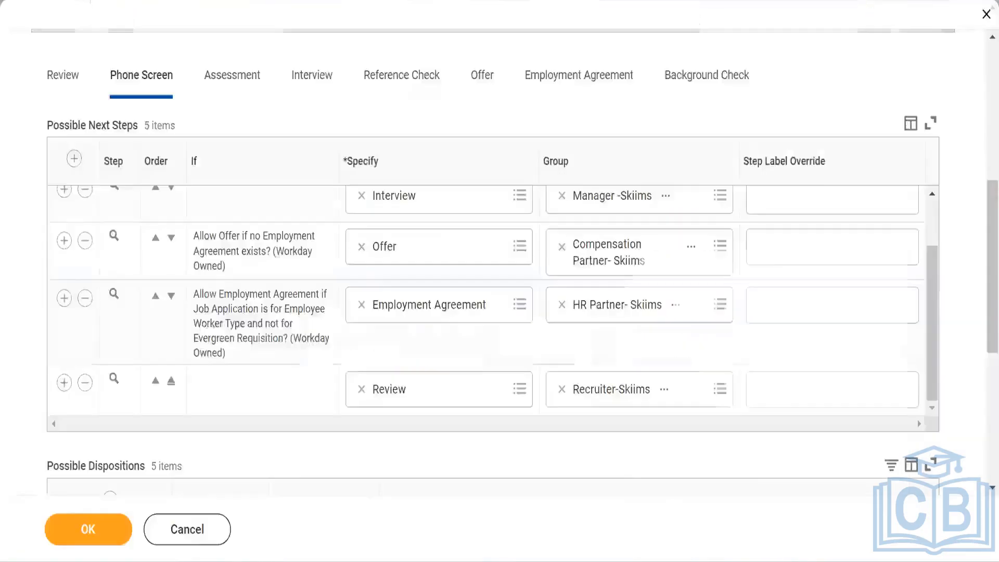
left_click(312, 86)
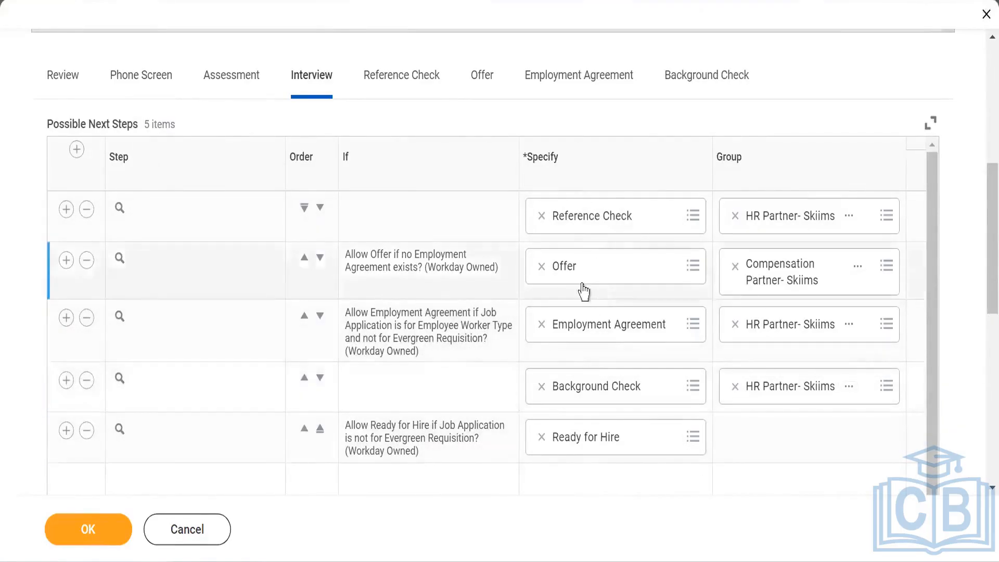
scroll(379, 286, "up", 7)
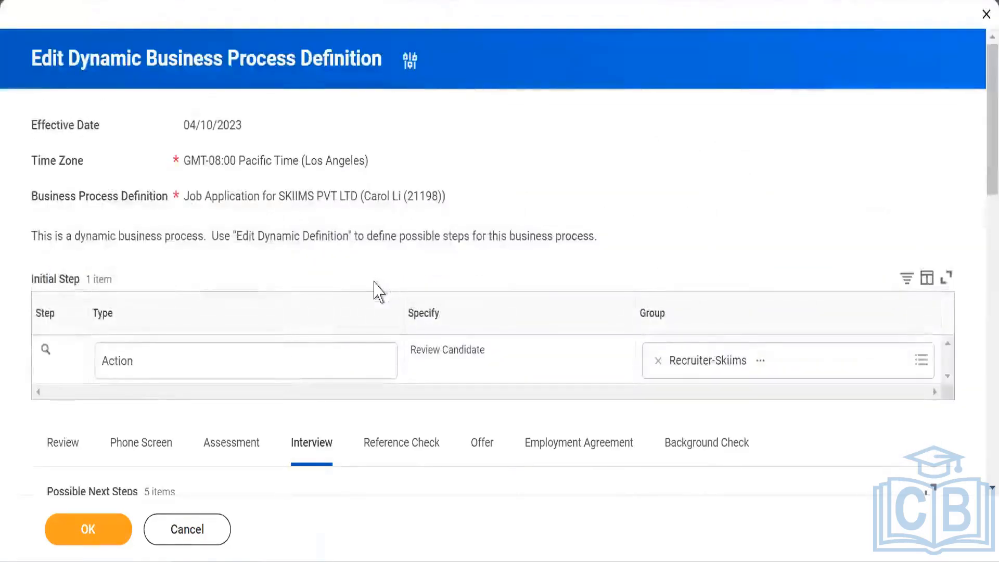
Step: Close the dynamic definition editor and open the Assess Candidate business process definition for SKIIMS PVT LTD to view its steps
left_click(197, 539)
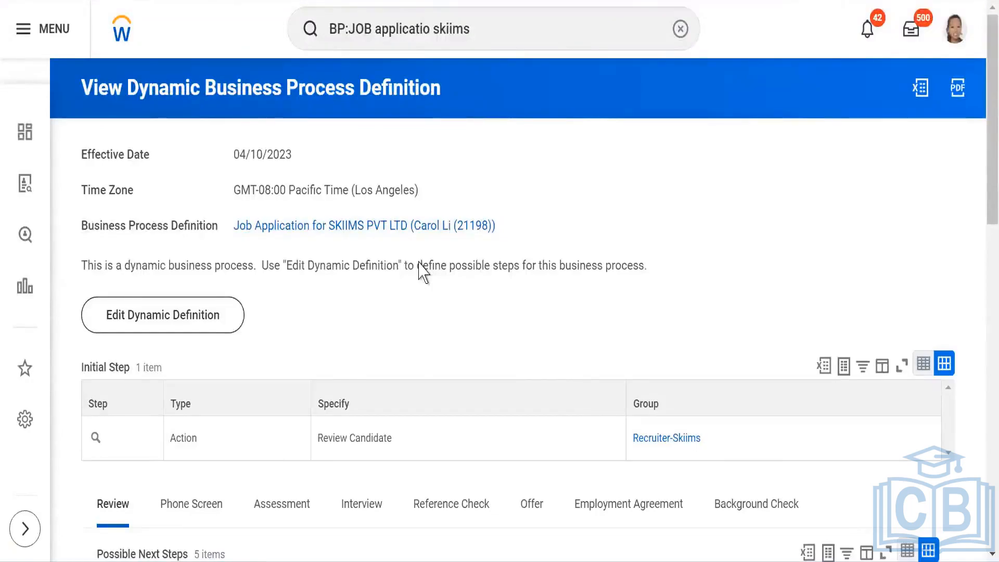
left_click(492, 30)
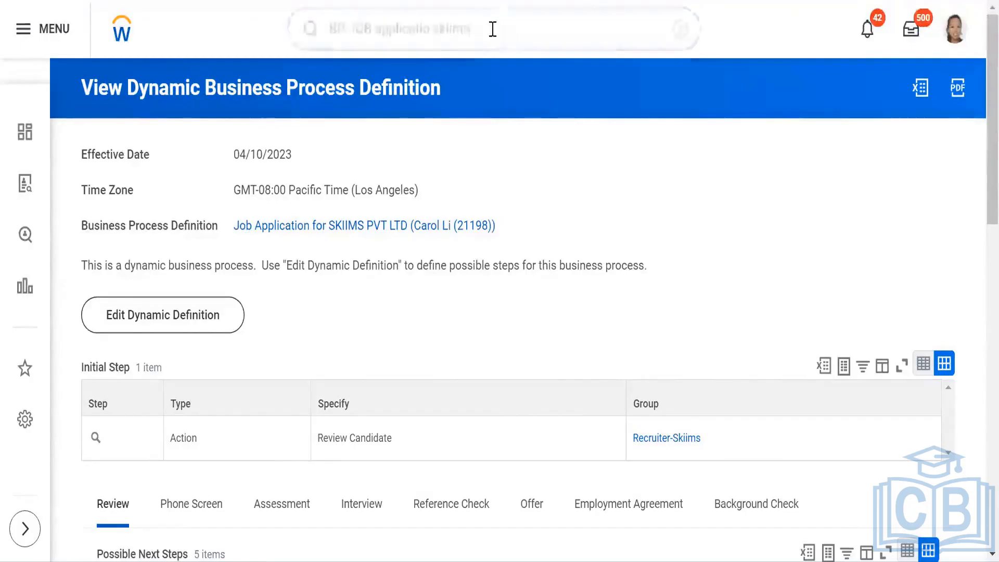
mouse_move(503, 29)
left_mouse_down()
mouse_move(221, 34)
mouse_move(255, 49)
left_mouse_up()
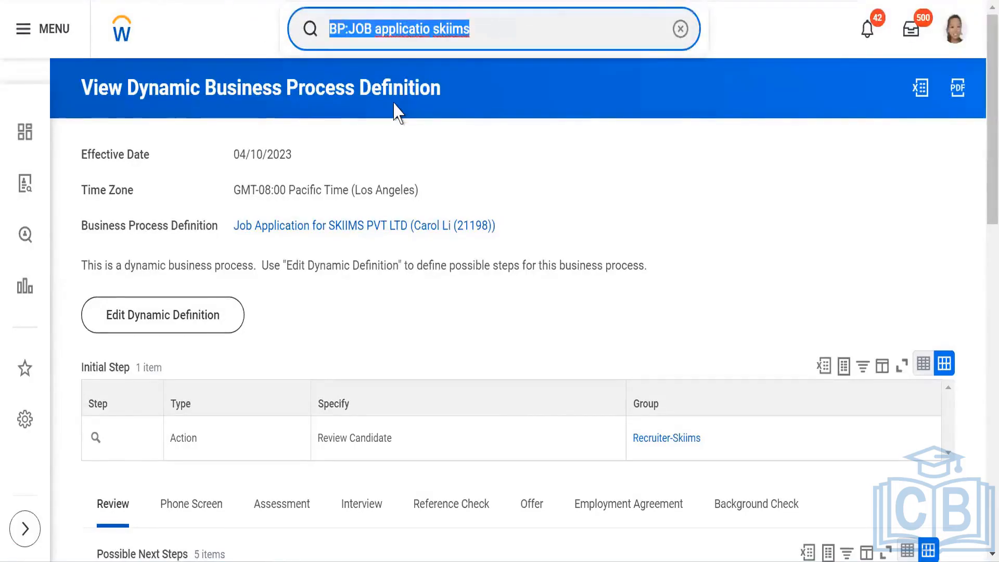
type("BP")
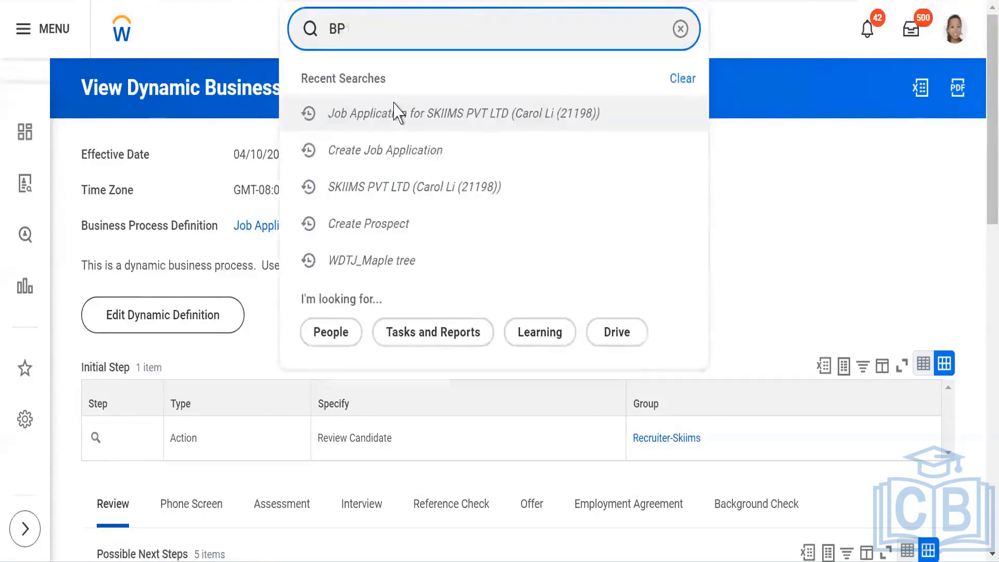
type(":s")
key("BackSpace")
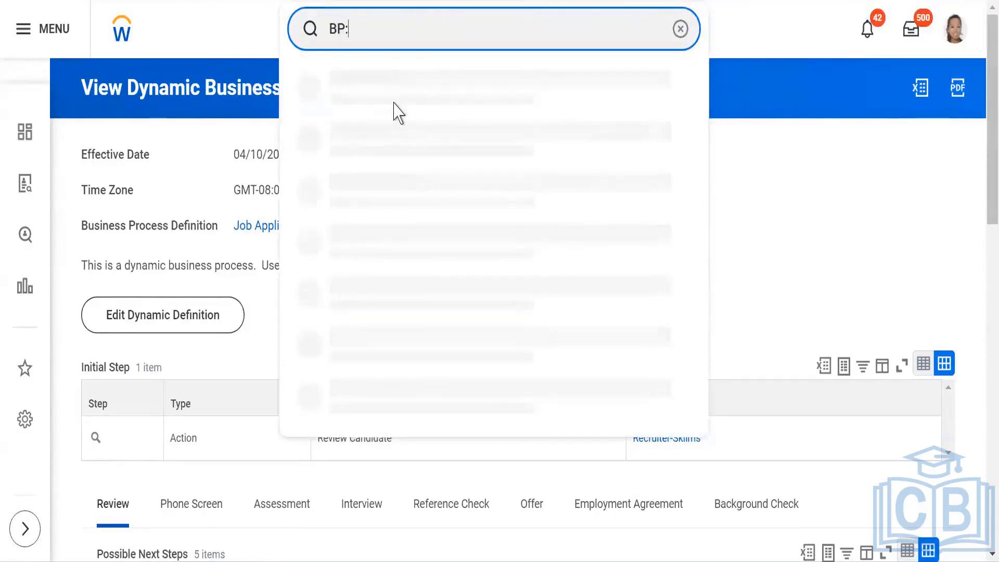
type("assess")
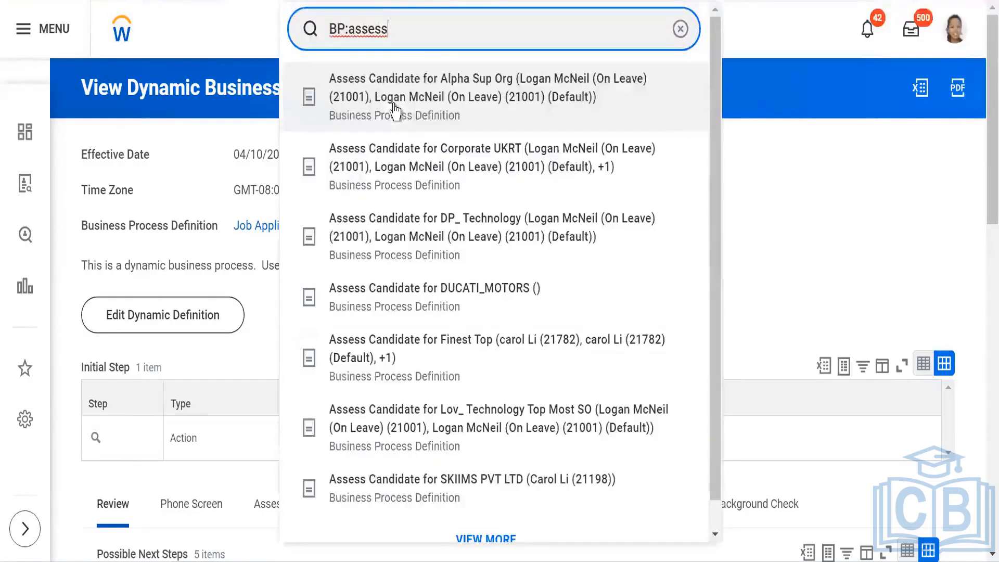
type(" skiim")
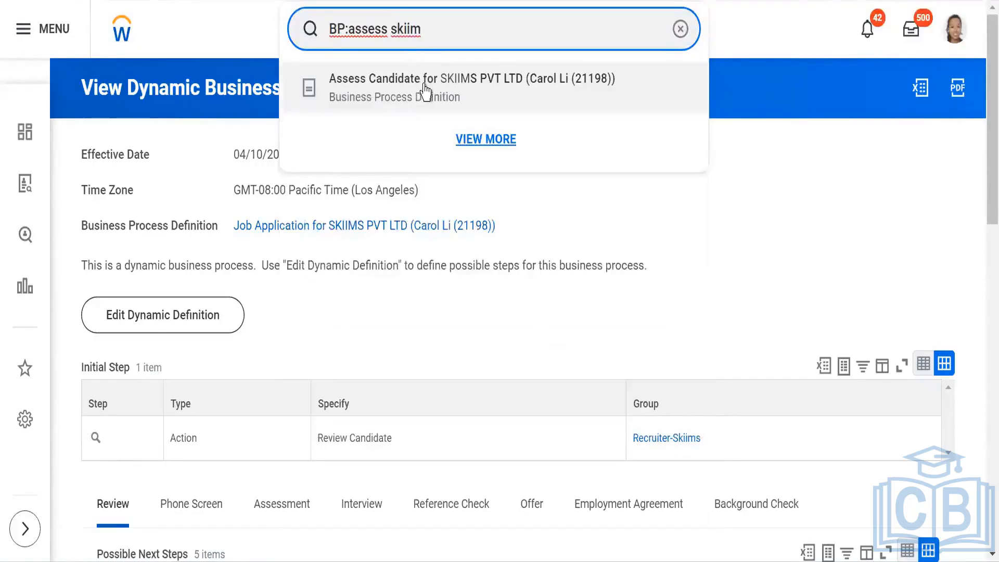
left_click(425, 93)
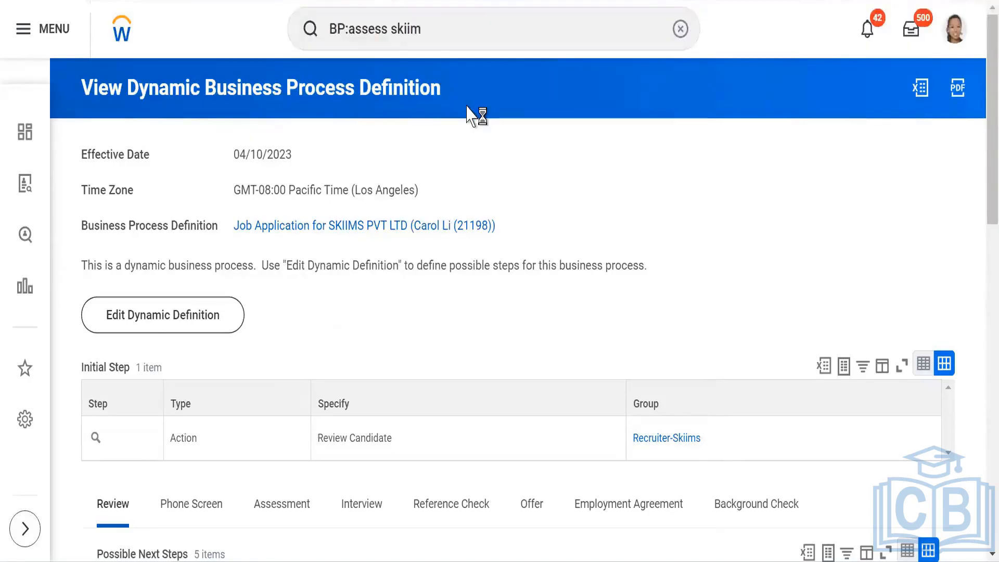
scroll(419, 232, "down", 5)
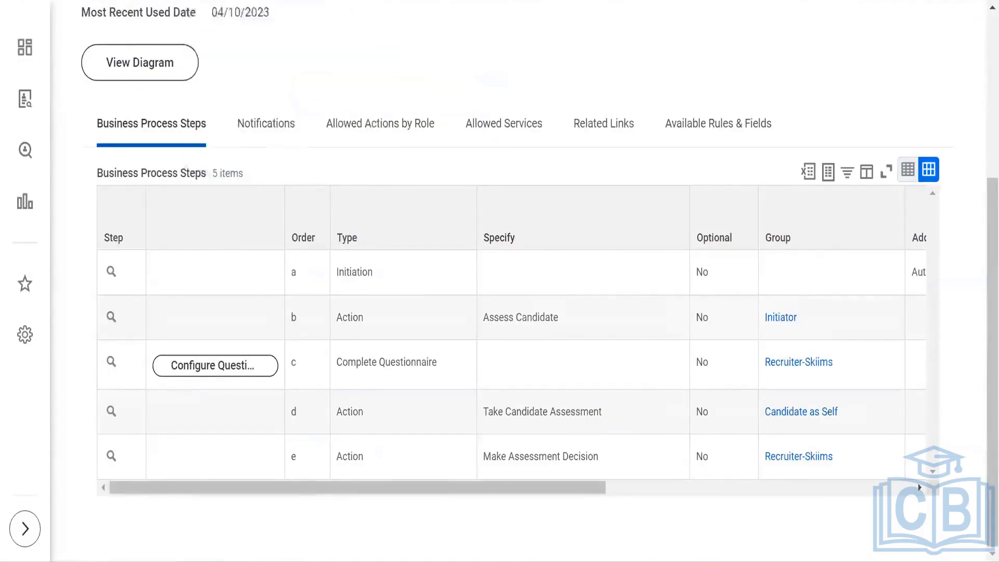
Step: Open the candidate's Complete Questionnaire task and answer No to actively interviewing for other opportunities
left_click(239, 0)
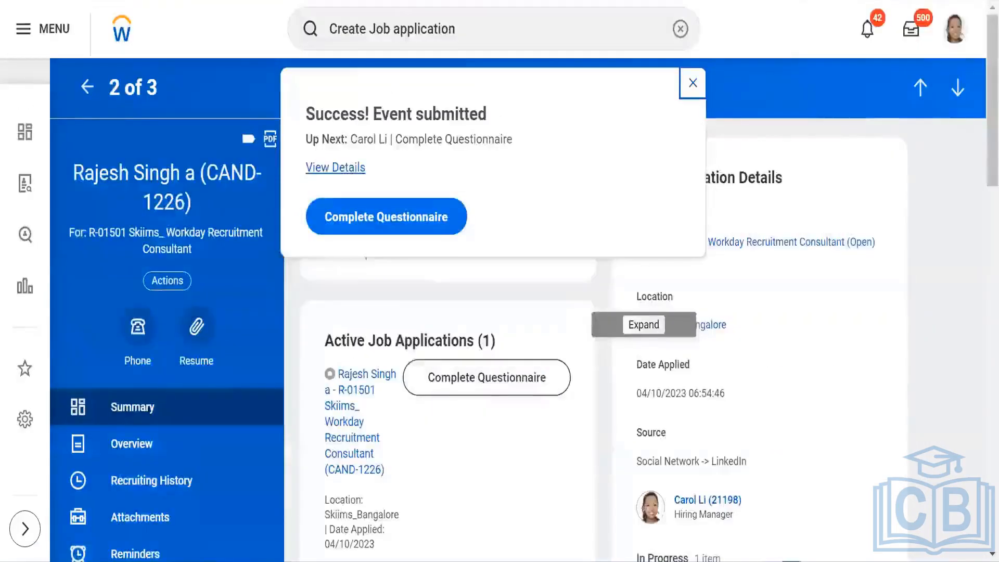
left_click(356, 221)
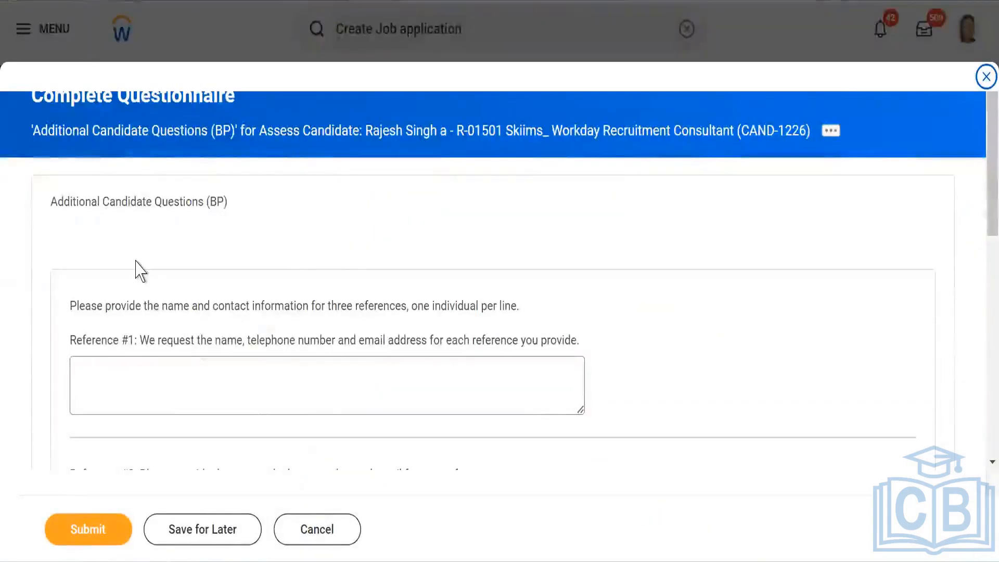
scroll(138, 267, "down", 3)
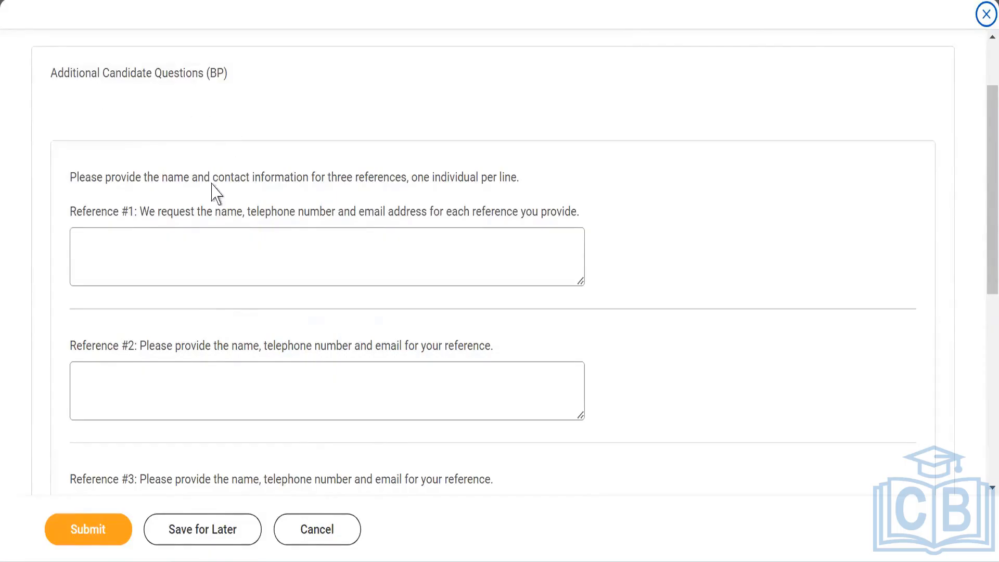
scroll(176, 302, "down", 3)
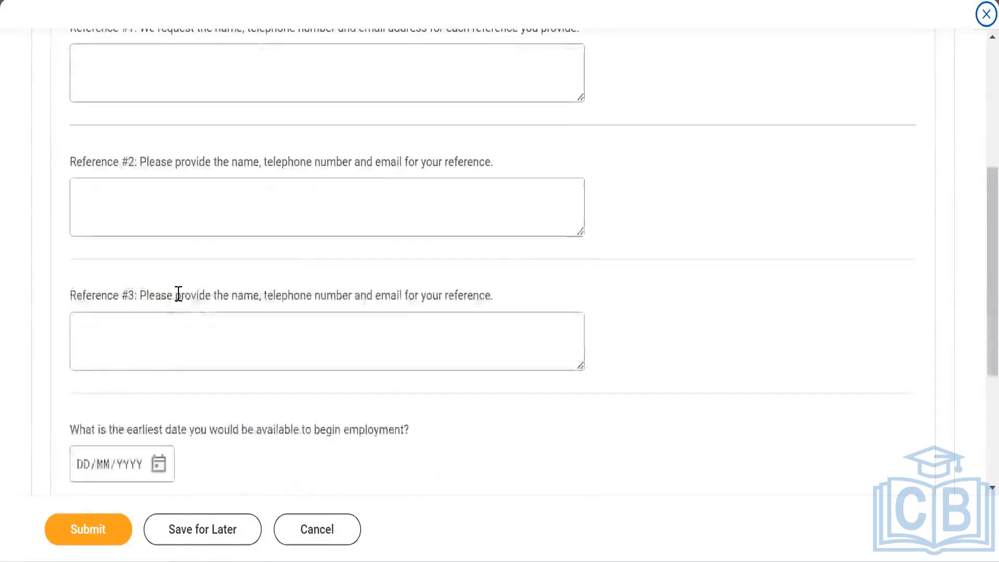
scroll(179, 295, "down", 3)
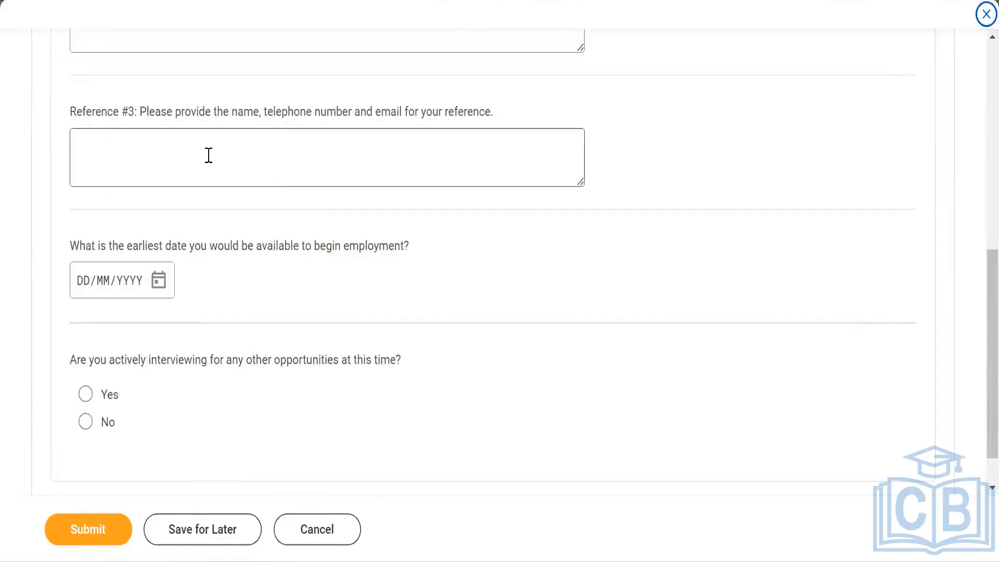
scroll(254, 349, "down", 1)
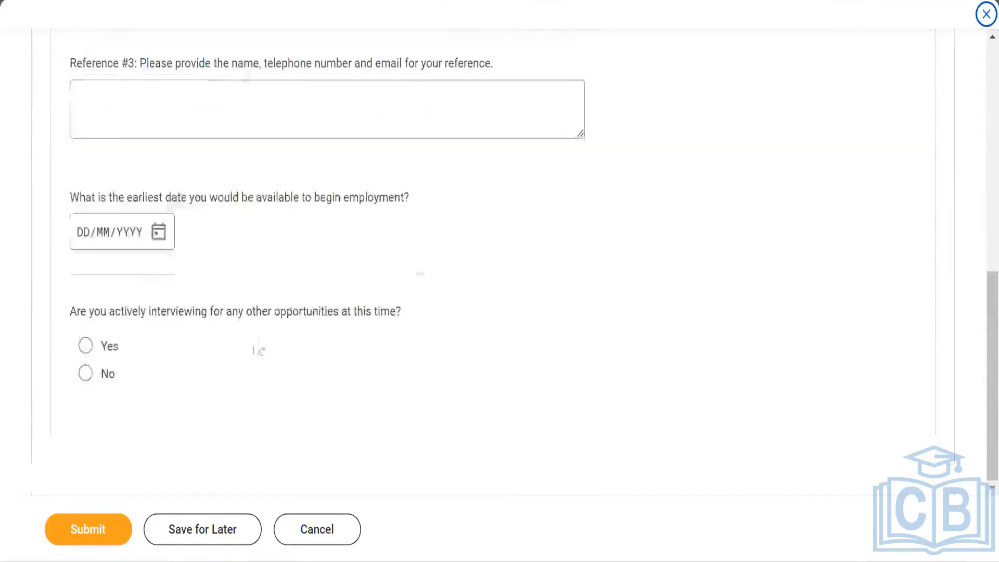
left_click(85, 374)
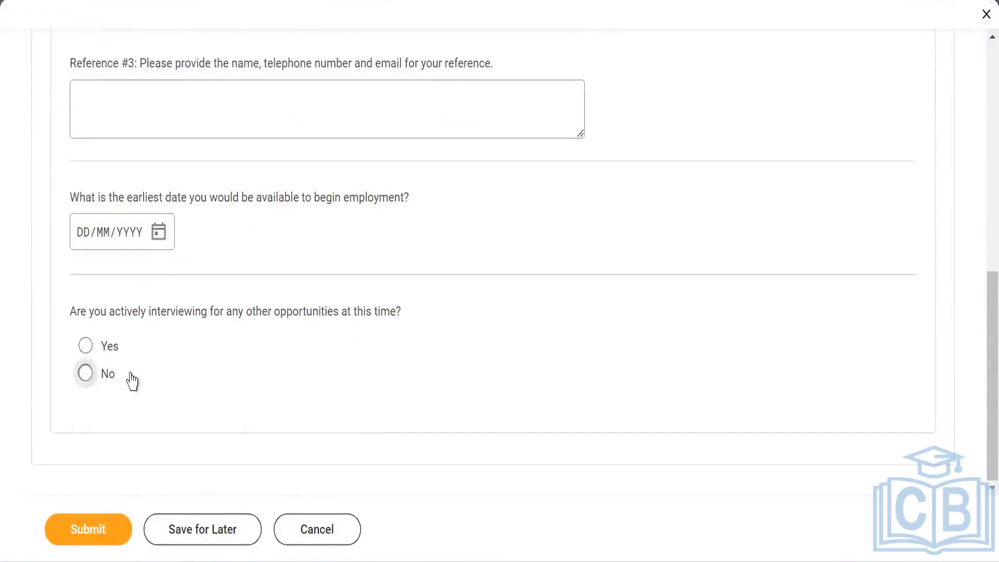
Step: Set the earliest available start date to 09/10/2023 and submit the questionnaire
left_click(159, 234)
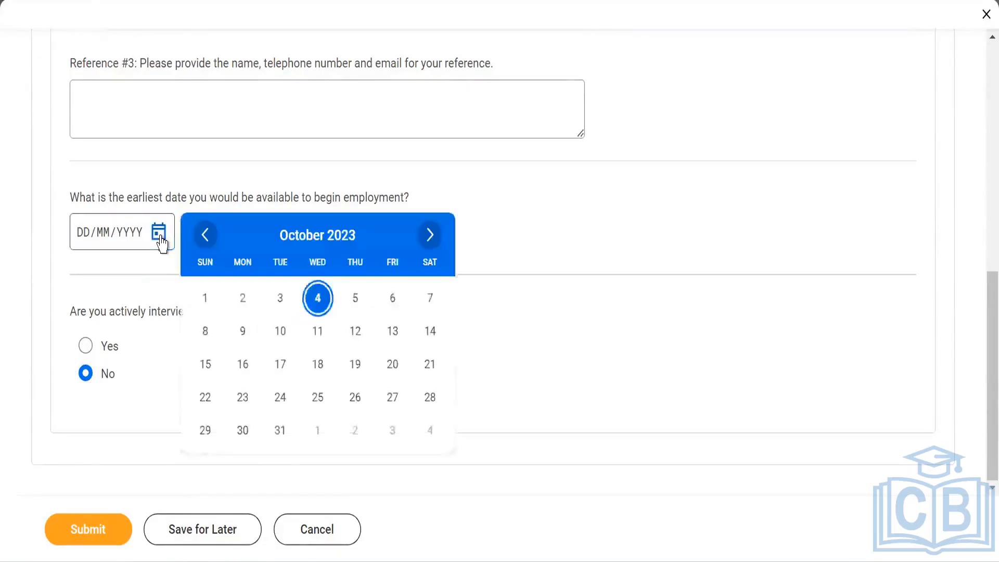
left_click(242, 331)
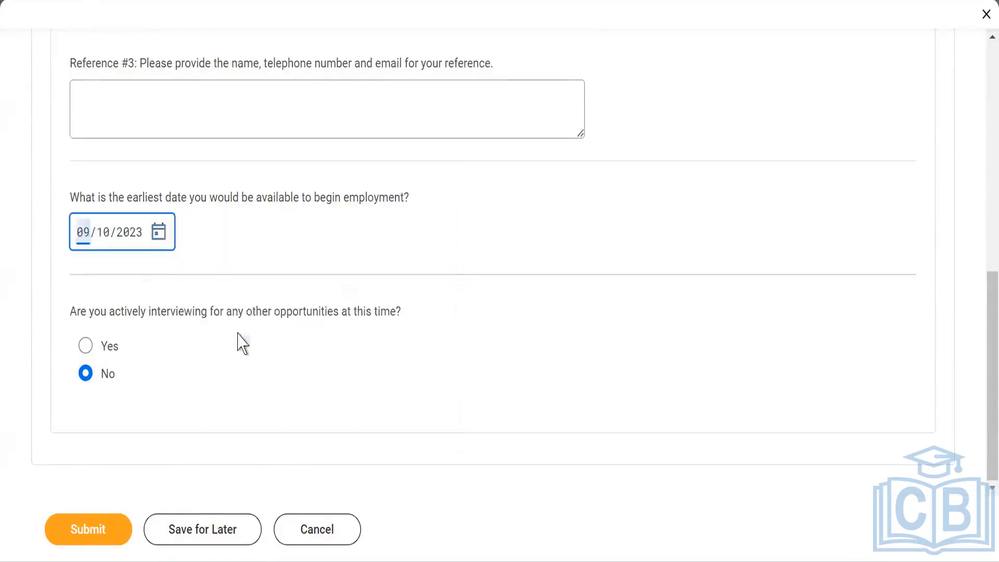
left_click(89, 532)
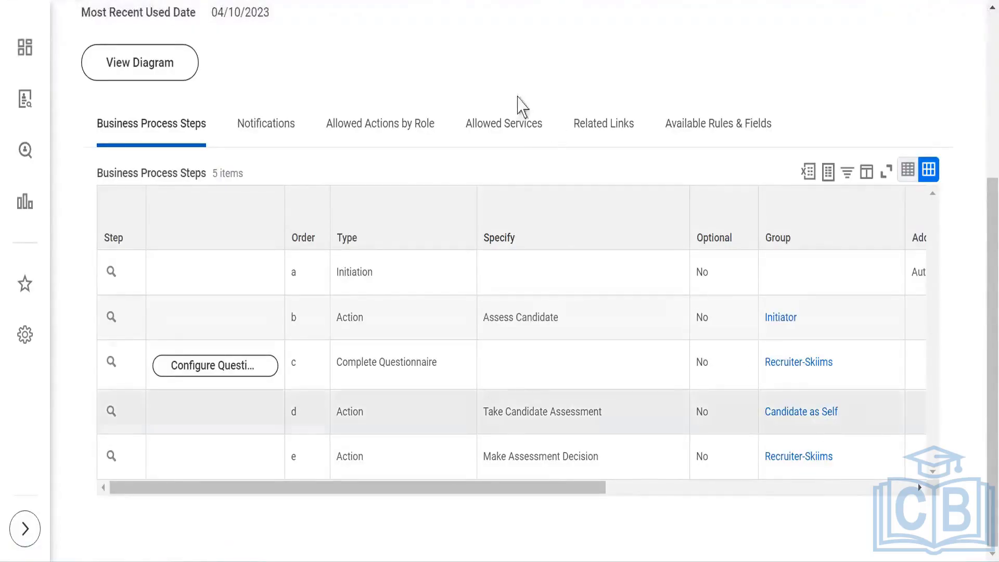
Step: Expand and review the submitted questionnaire's details and process history
left_click(520, 124)
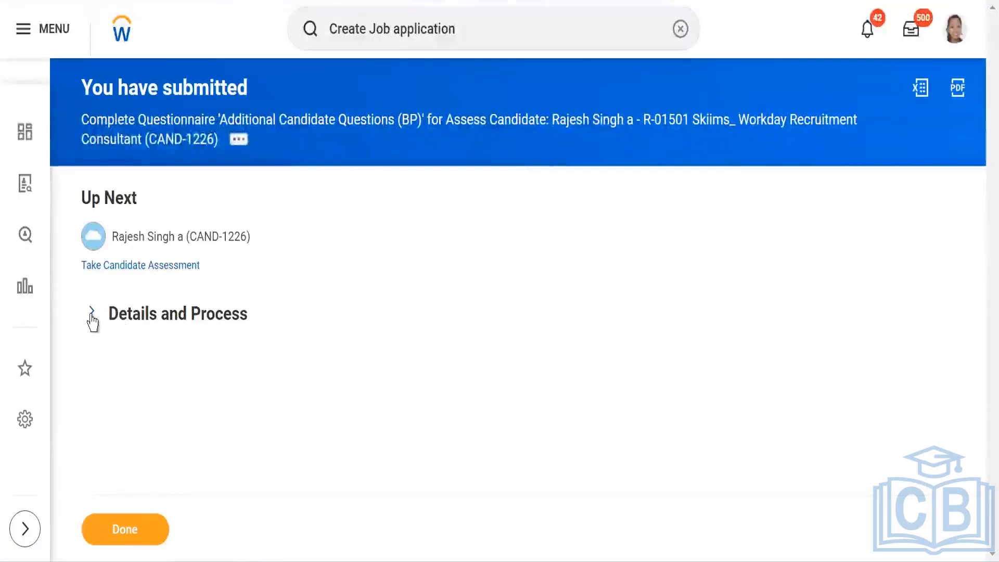
left_click(91, 312)
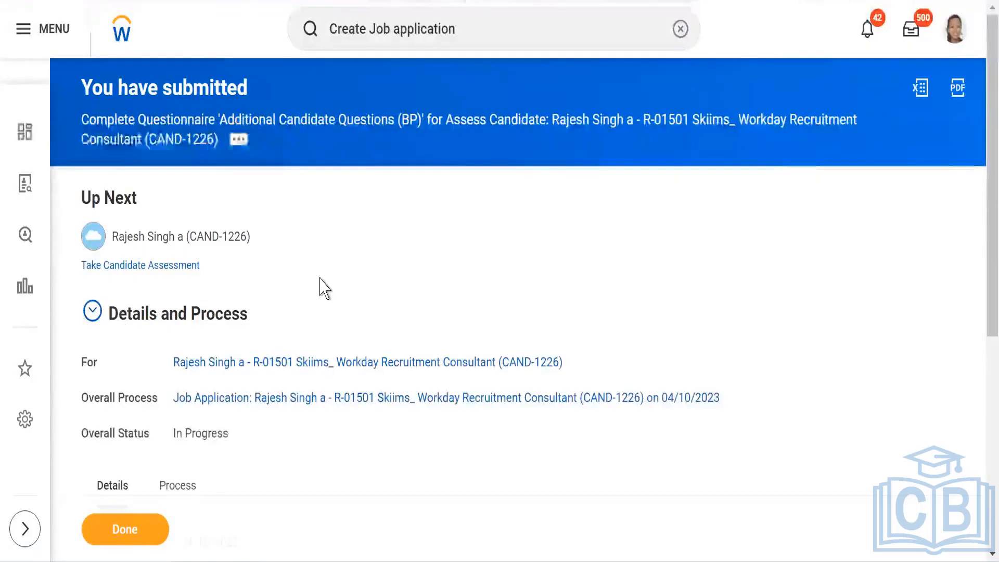
scroll(319, 288, "down", 3)
scroll(319, 285, "up", 3)
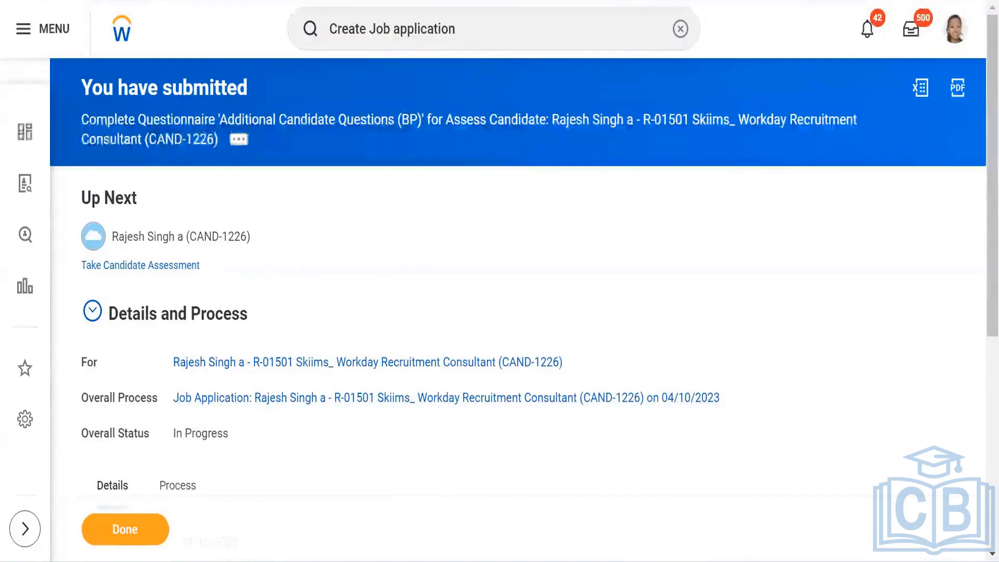
scroll(190, 330, "down", 4)
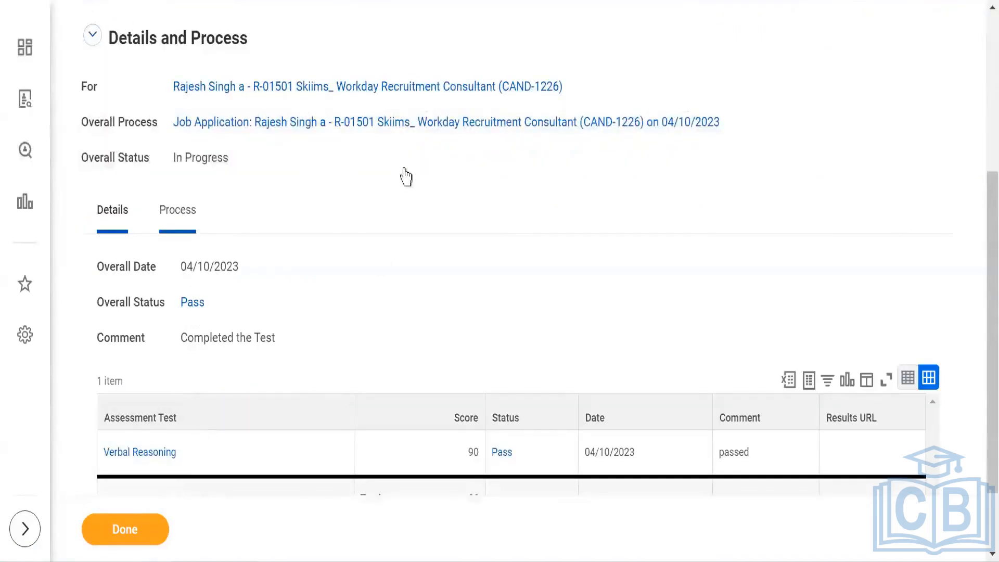
scroll(406, 177, "down", 2)
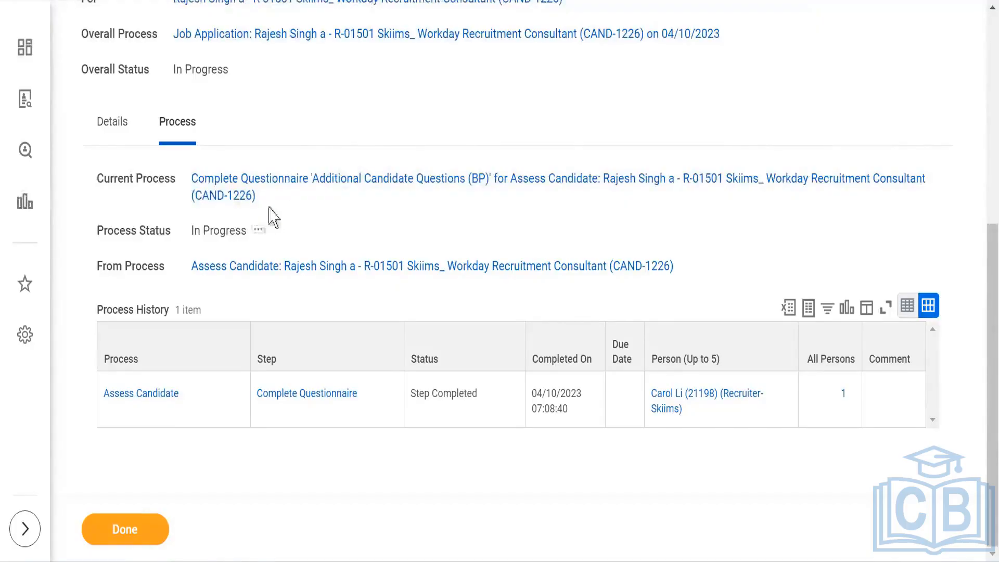
scroll(307, 156, "up", 3)
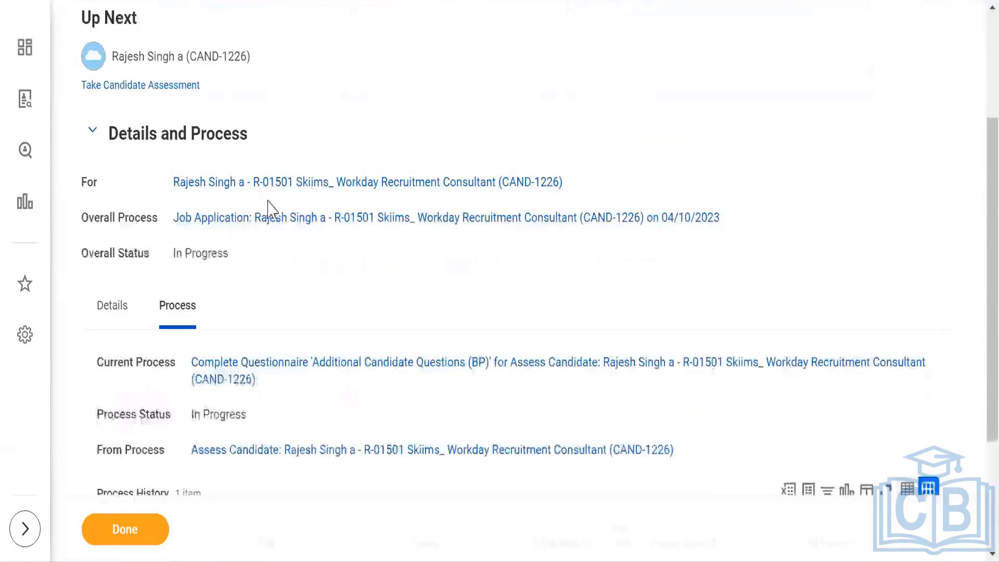
scroll(457, 150, "up", 3)
Step: Search for and open the R-01501 Skiims_ Workday Recruitment Consultant job requisition
left_click(494, 26)
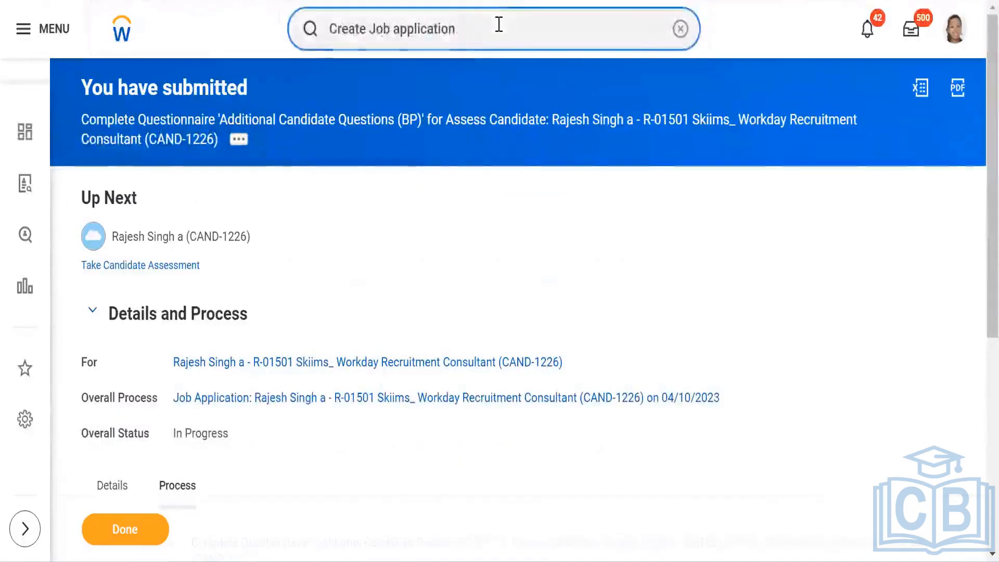
key("ctrl+a")
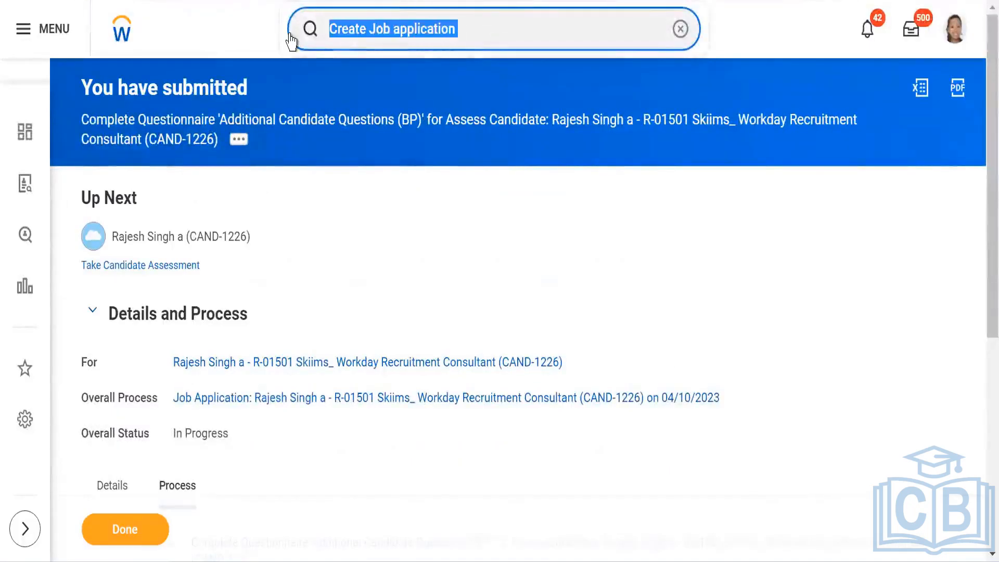
type("JR:")
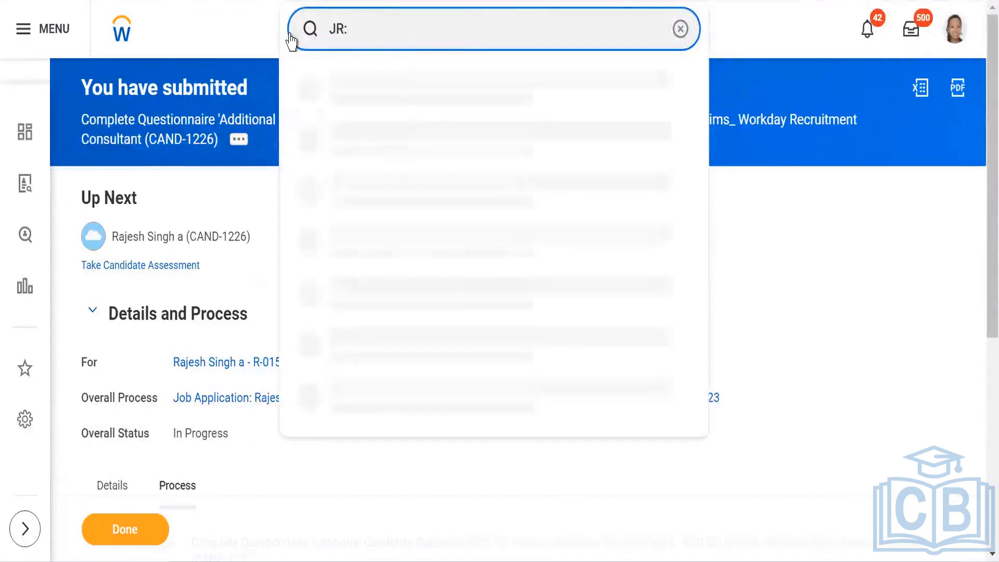
type("Skiims")
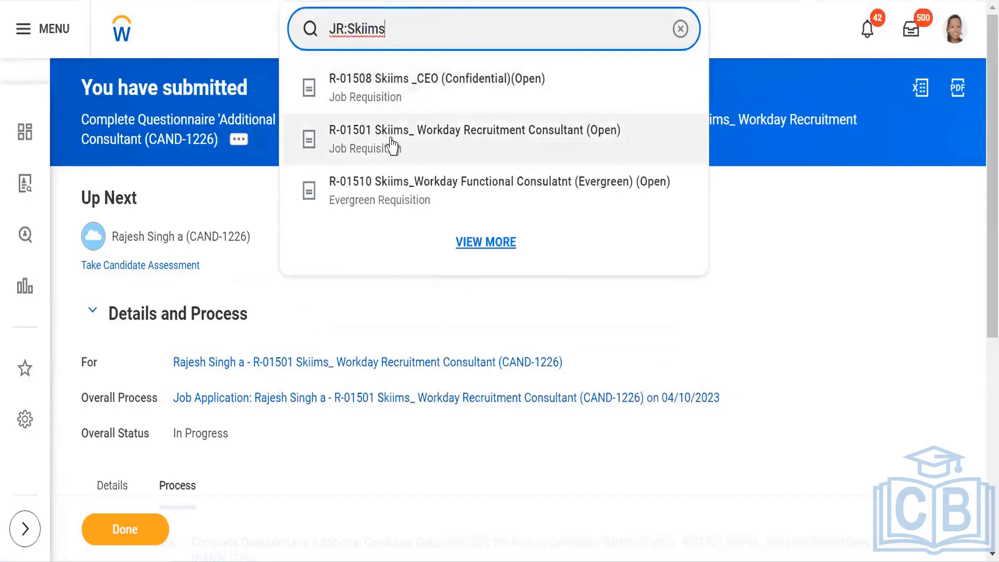
left_click(391, 143)
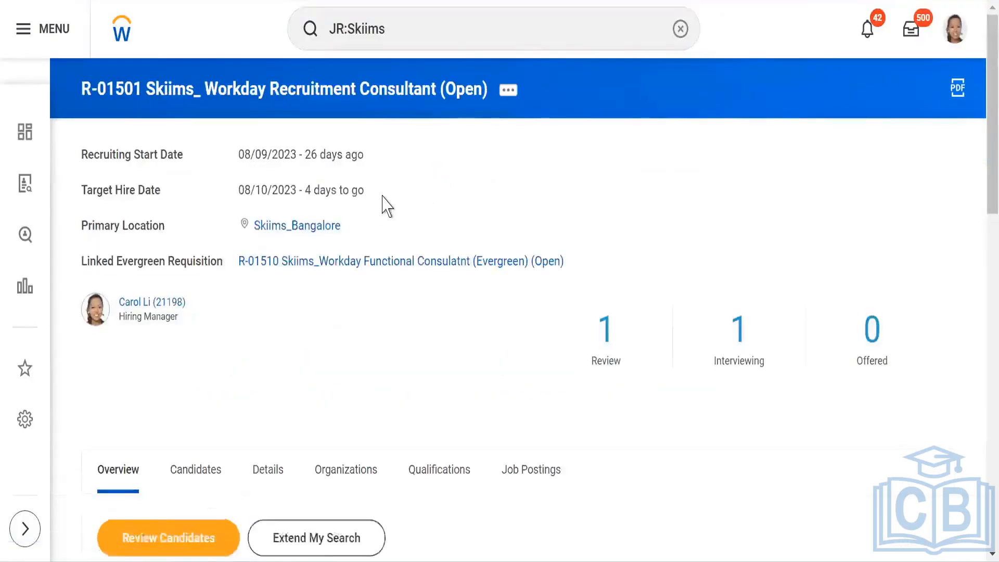
Step: Open the requisition's candidates list and review candidates by stage
scroll(383, 214, "down", 7)
left_click(201, 105)
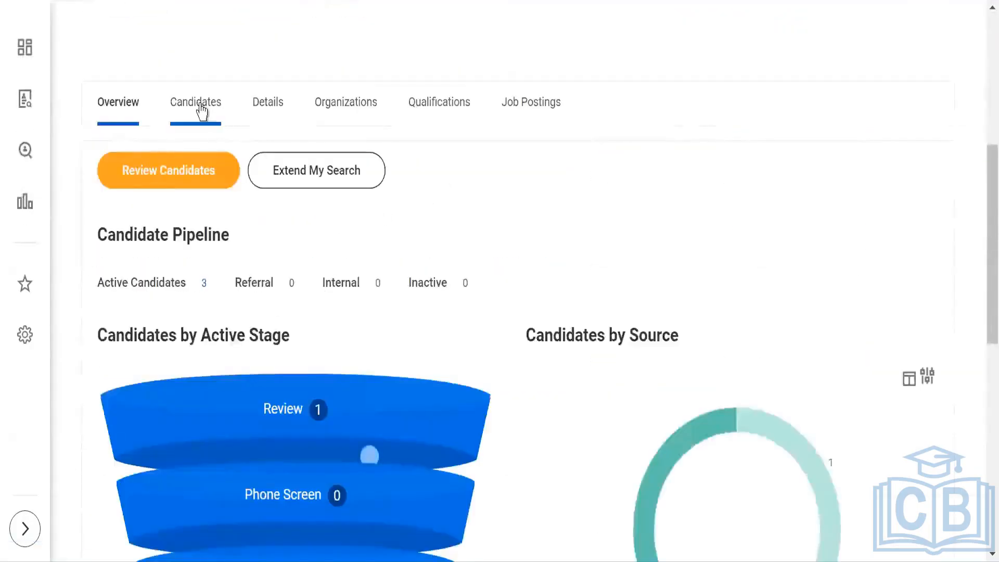
scroll(403, 218, "down", 3)
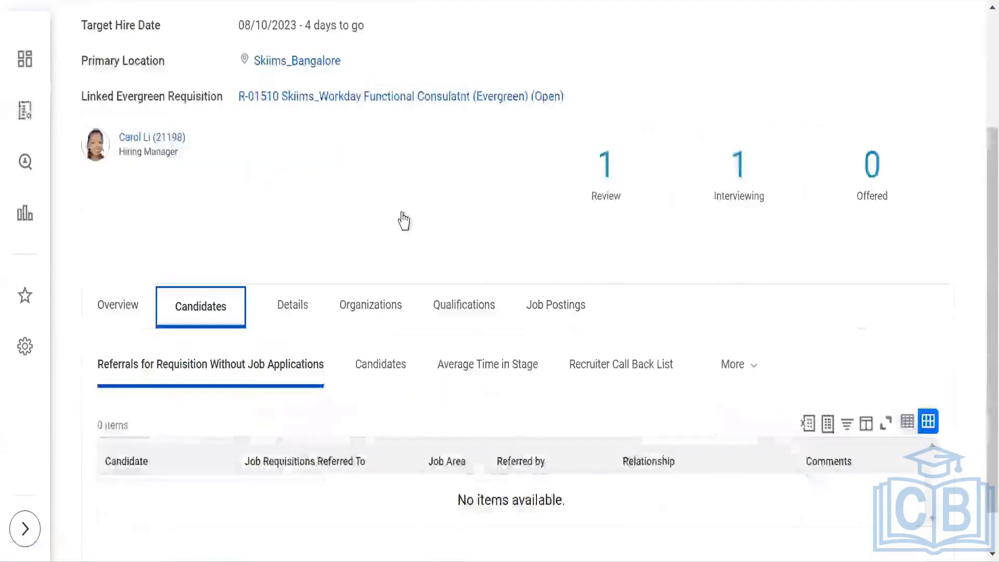
left_click(385, 326)
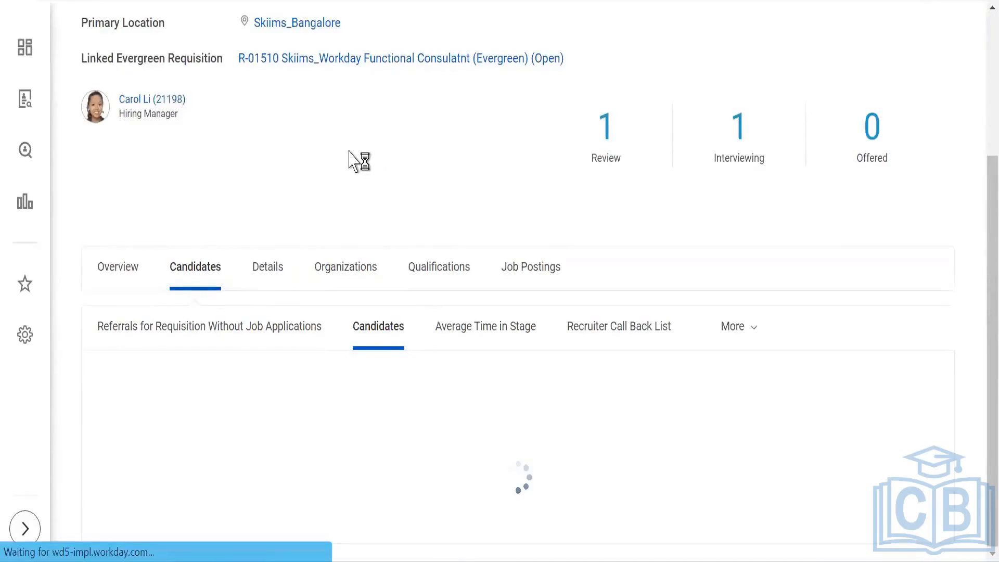
scroll(346, 169, "down", 5)
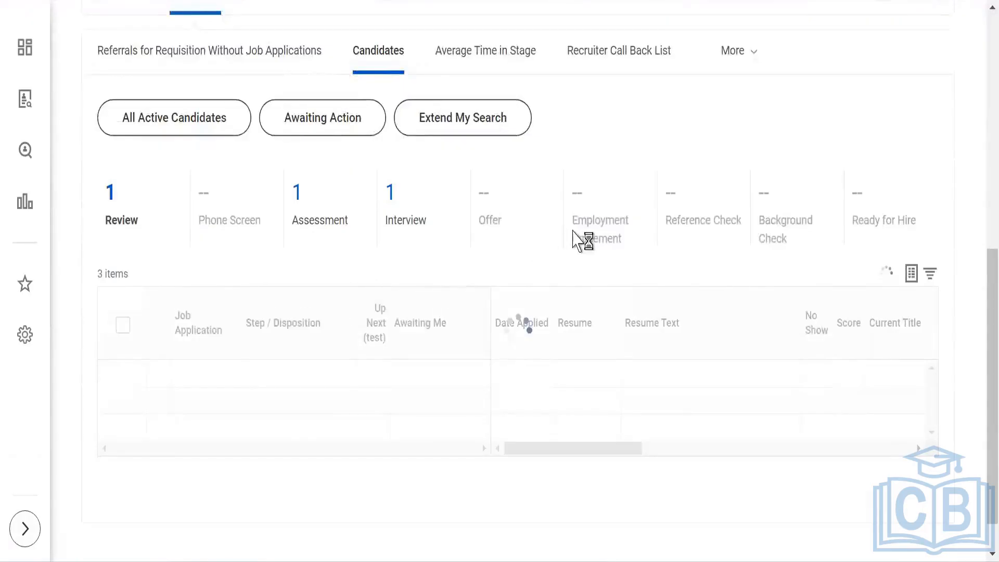
scroll(118, 318, "down", 4)
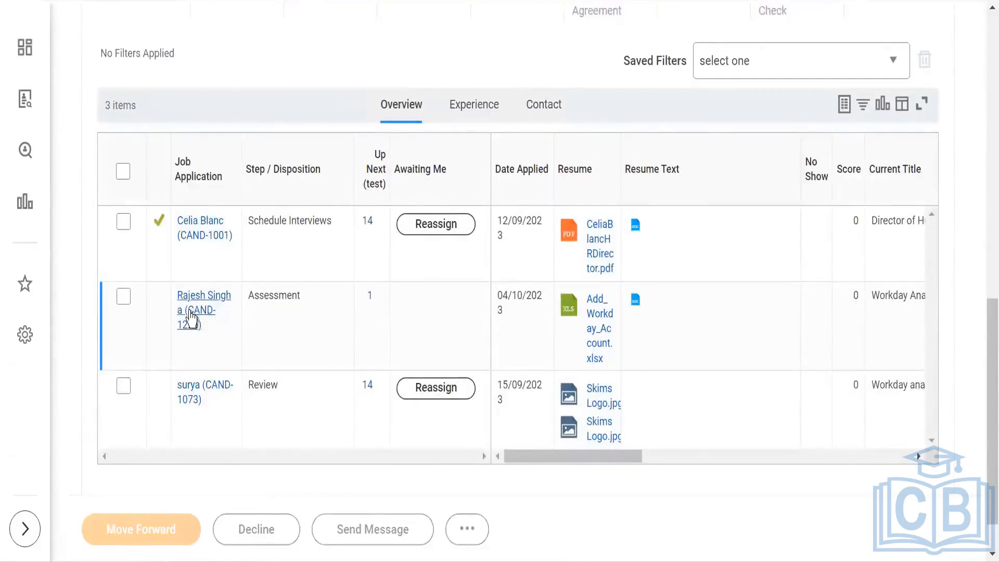
left_click(123, 297)
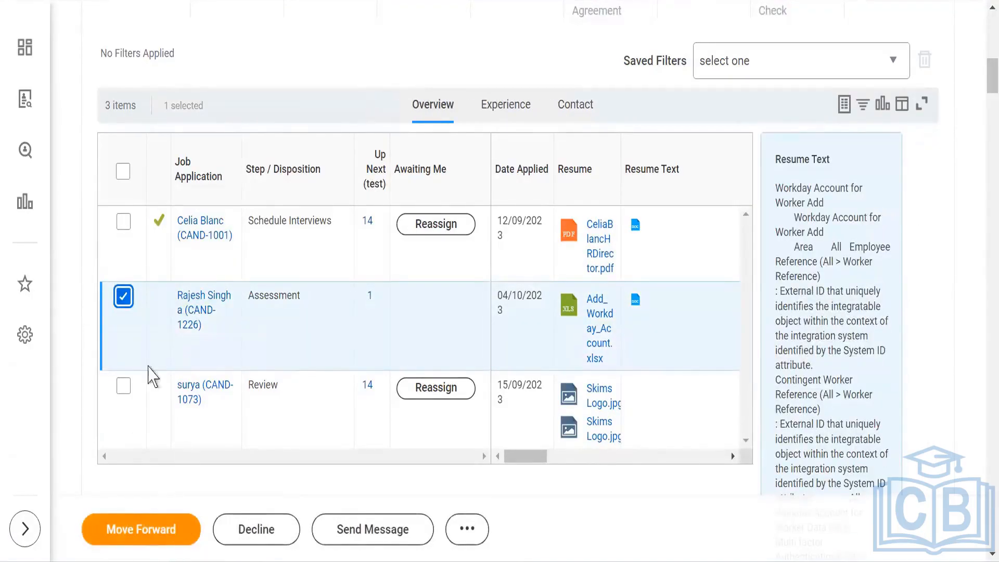
left_click(124, 300)
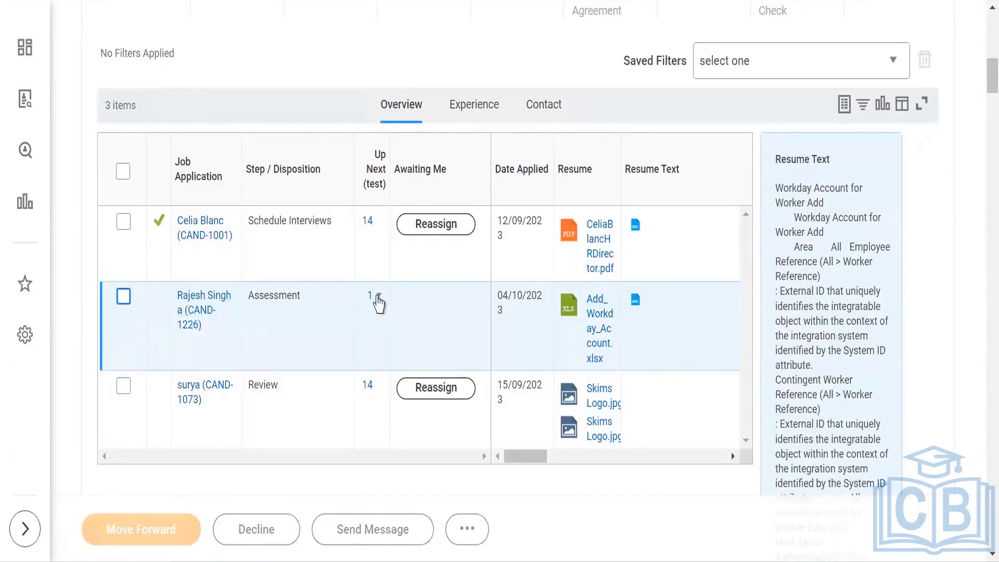
left_click(378, 294)
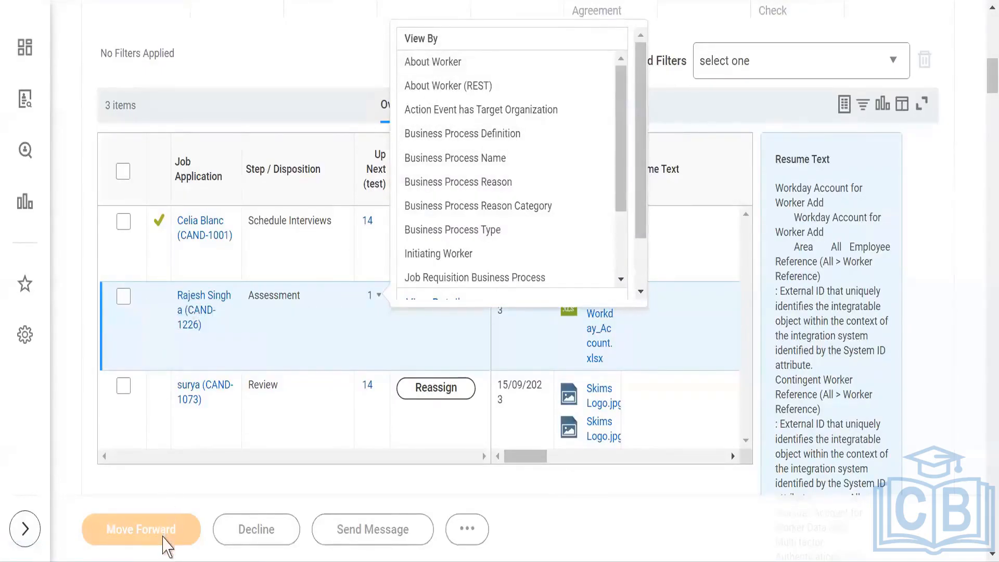
left_click(124, 298)
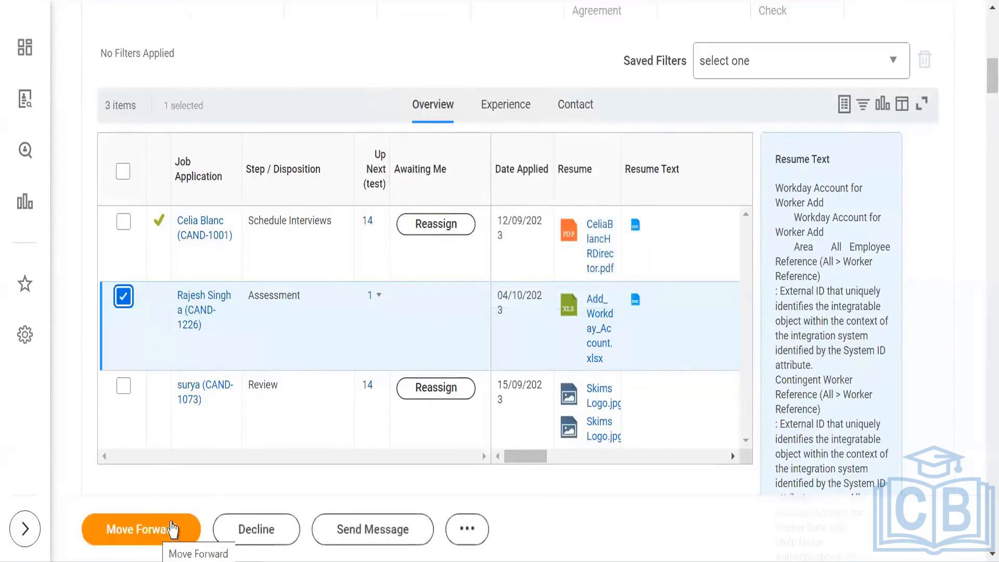
left_click(166, 538)
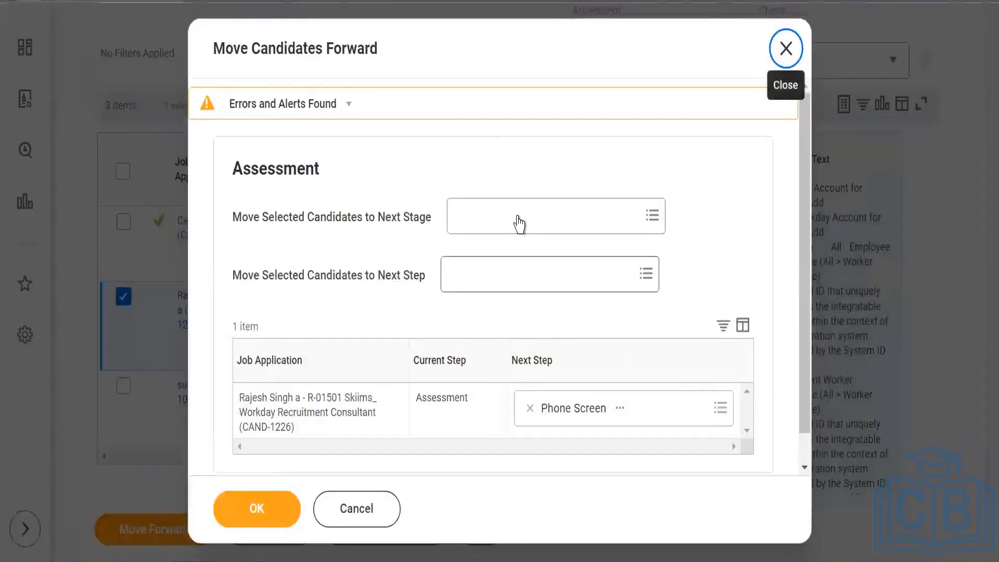
left_click(518, 216)
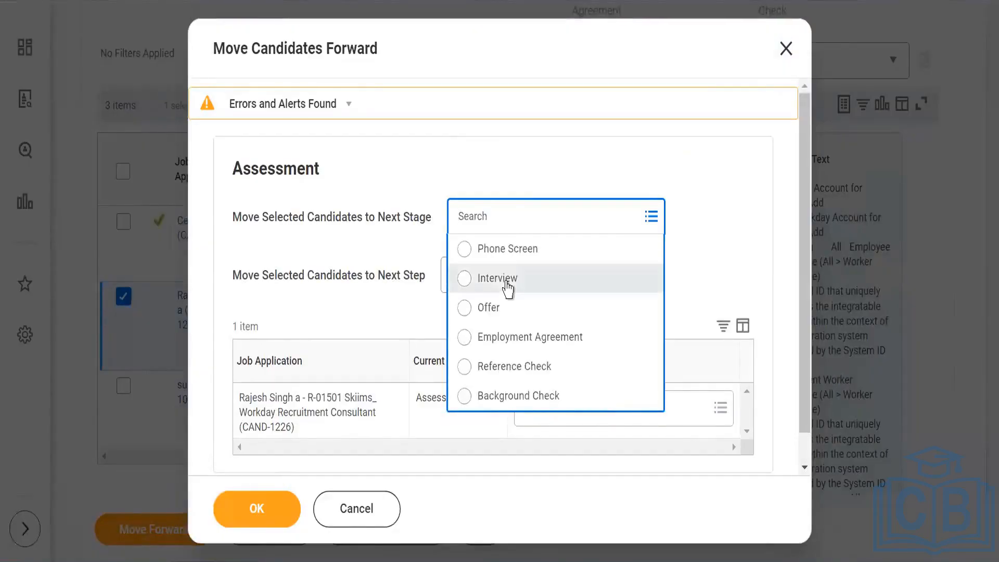
left_click(508, 280)
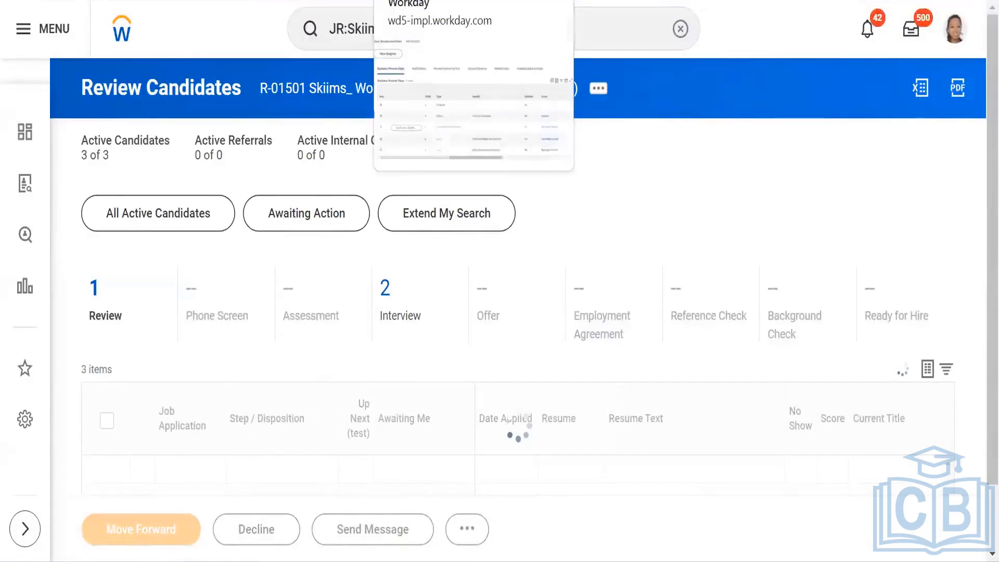
Step: Search for and open the Interview for SKIIMS PVT LTD business process definition and review its steps
left_click(416, 1)
scroll(267, 279, "up", 5)
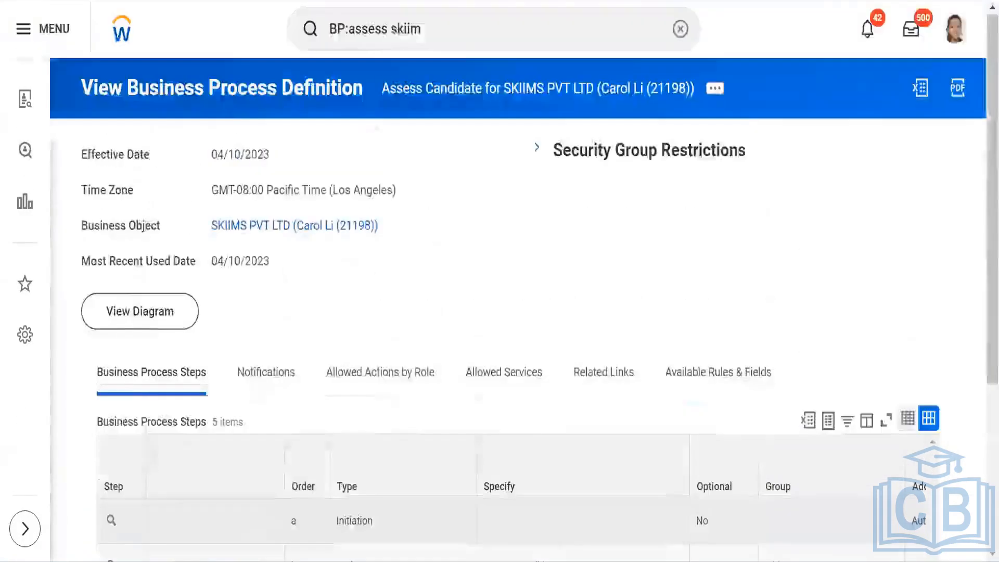
left_click(386, 37)
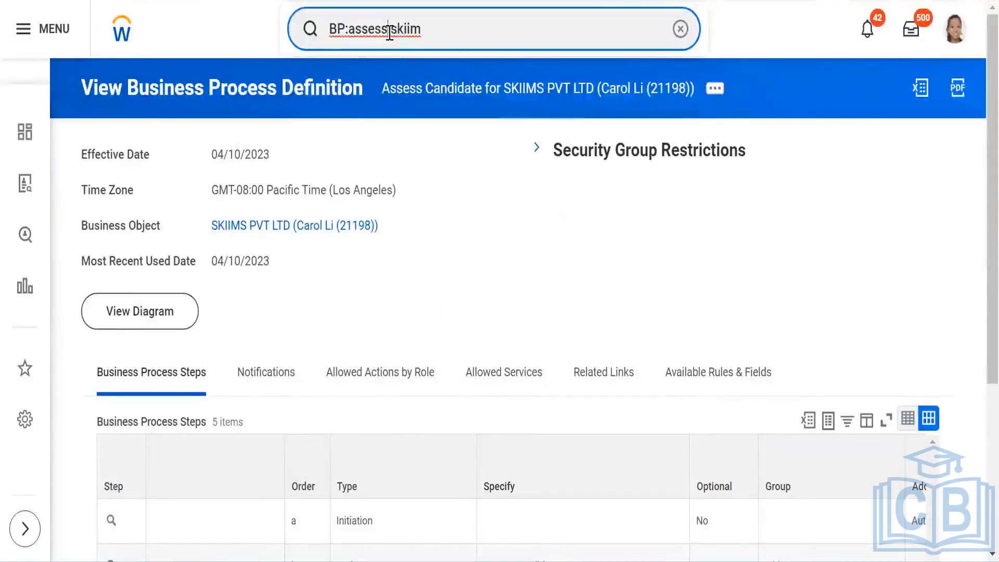
key("BackSpace")
key("BackSpace")
key("BackSpace")
key("BackSpace")
key("BackSpace")
key("BackSpace")
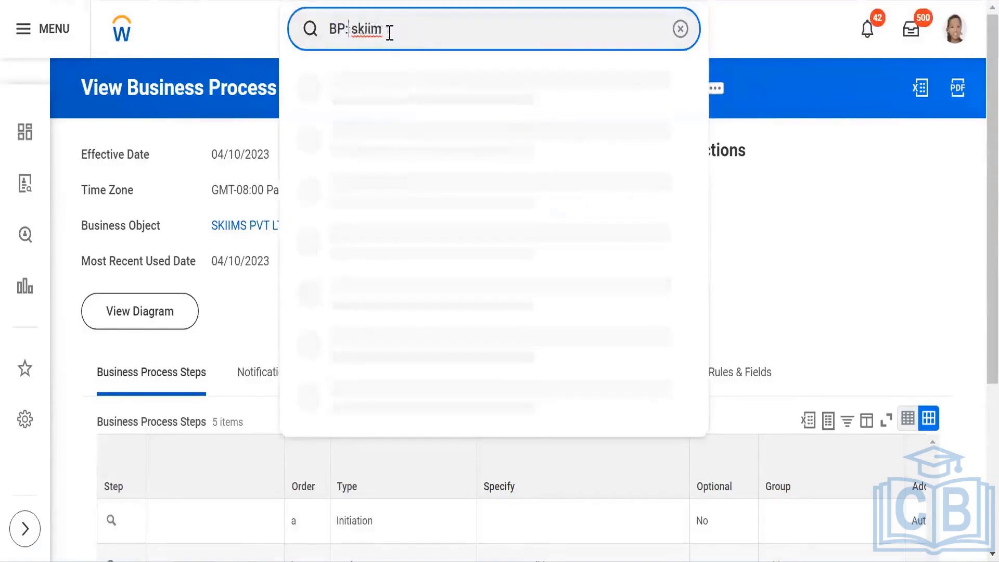
type("intervi")
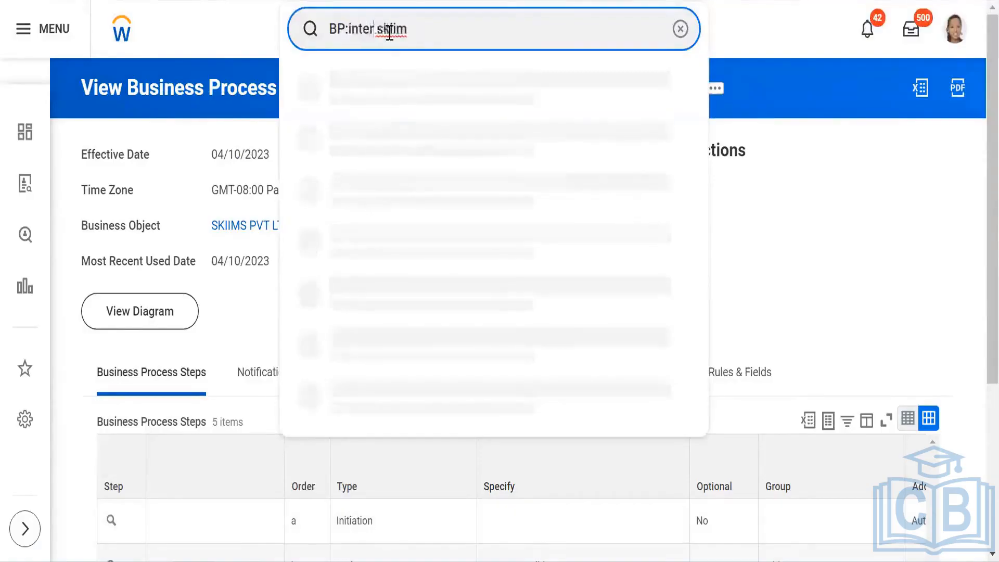
type("ew")
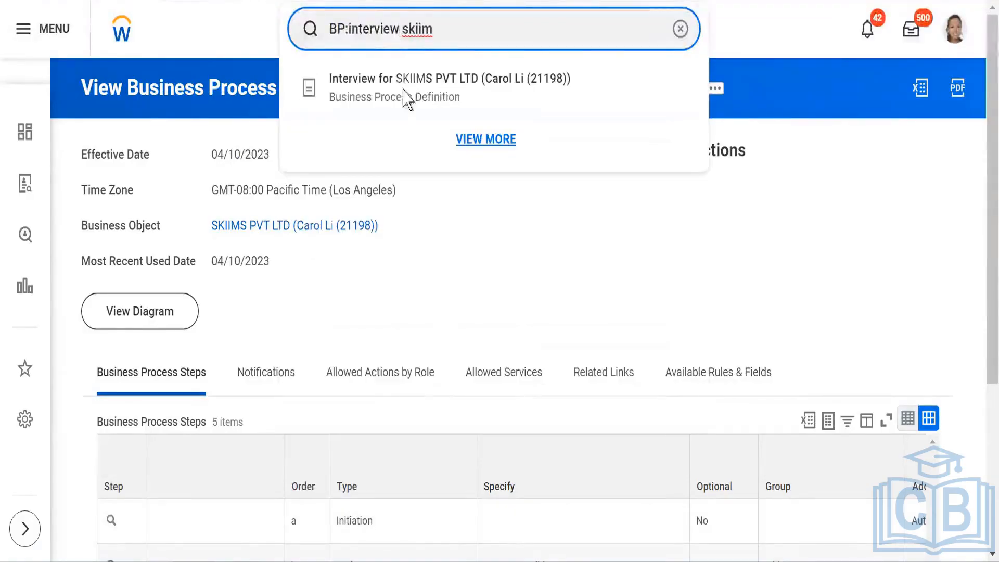
left_click(404, 96)
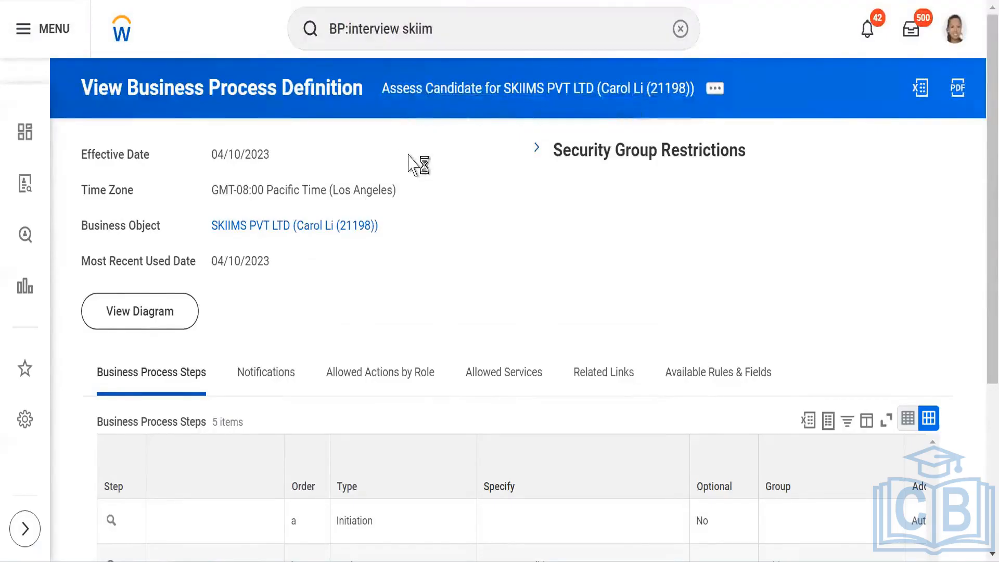
scroll(410, 167, "down", 5)
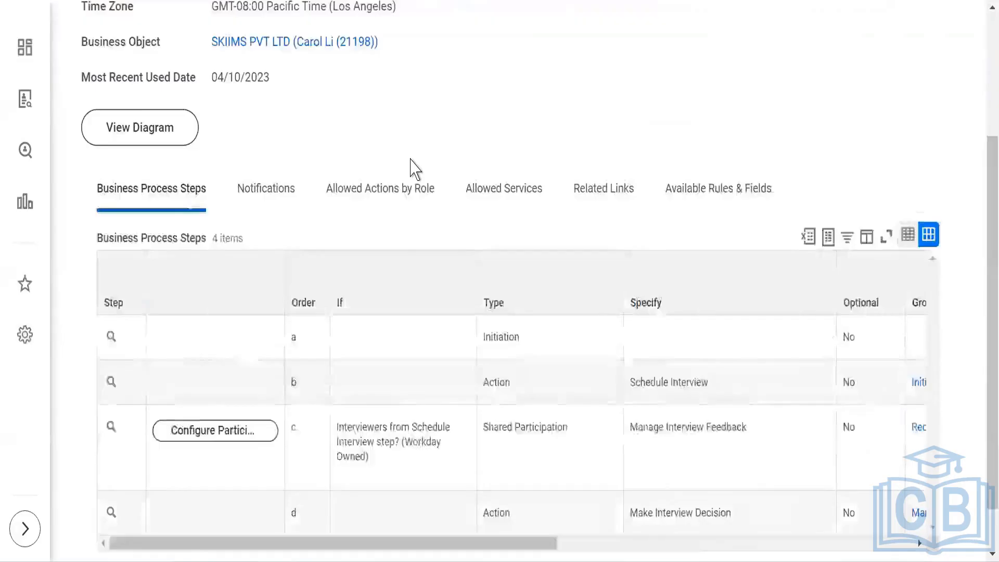
scroll(410, 167, "up", 5)
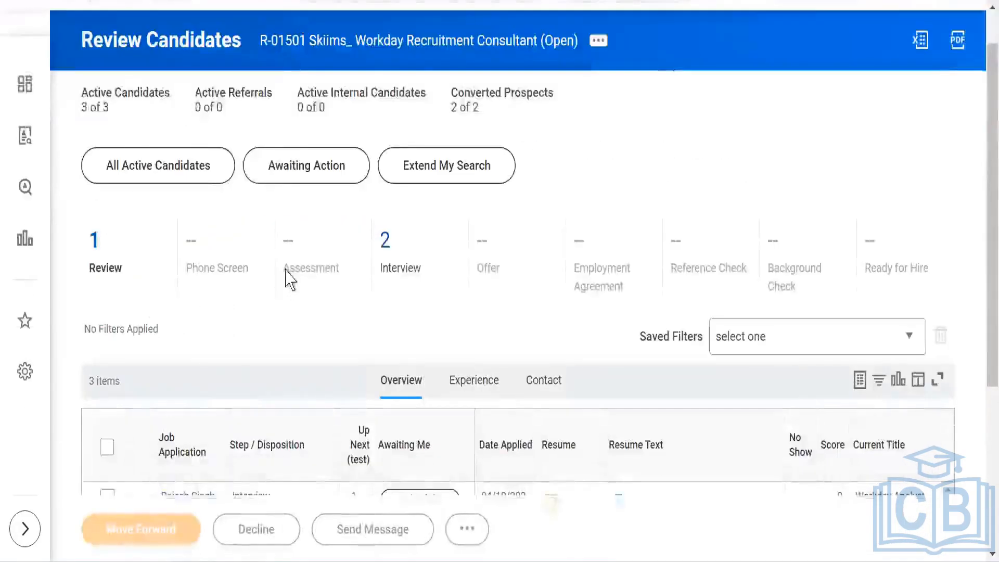
scroll(281, 229, "down", 3)
scroll(268, 194, "down", 2)
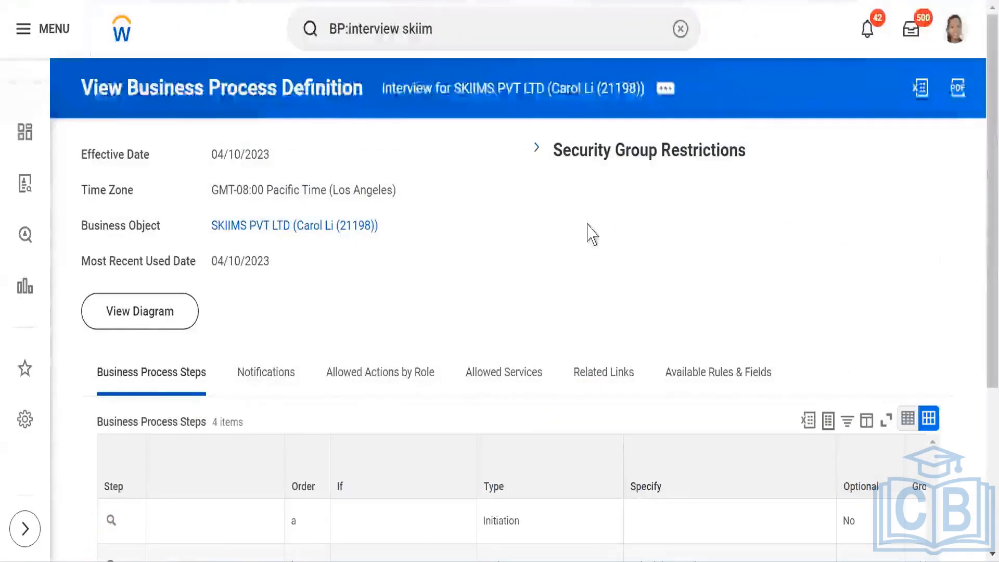
scroll(580, 338, "down", 5)
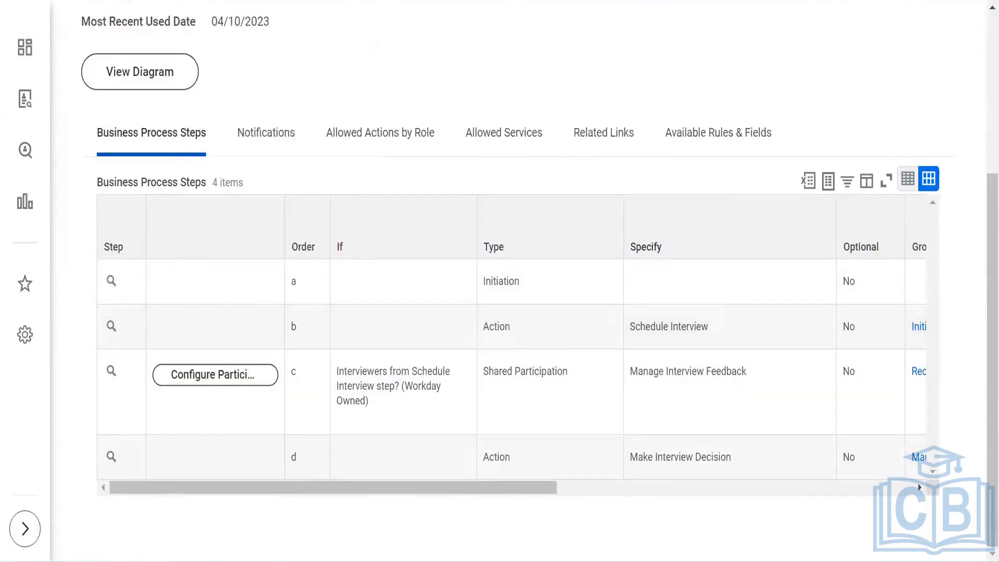
key("ctrl+Tab")
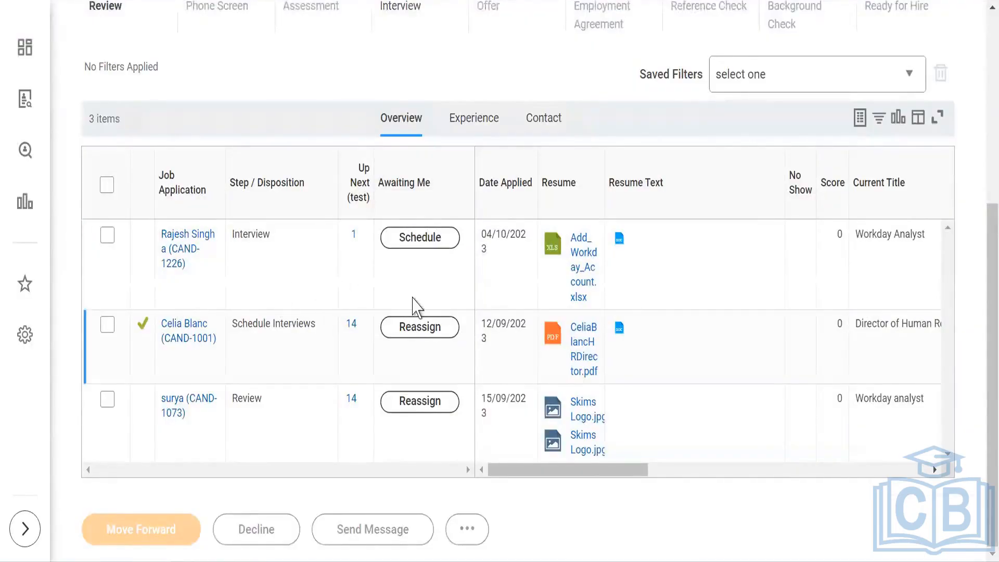
left_click(418, 246)
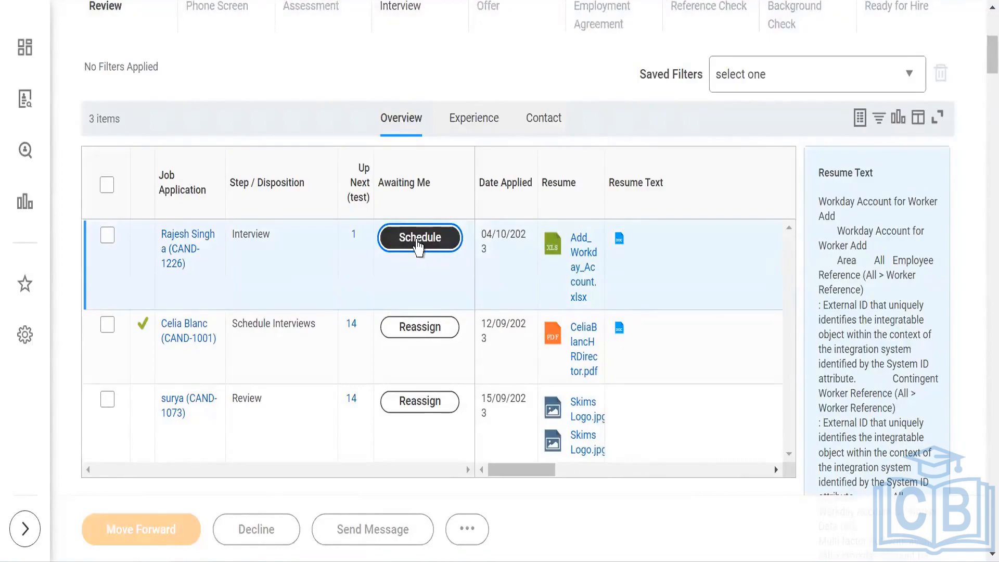
left_click(416, 243)
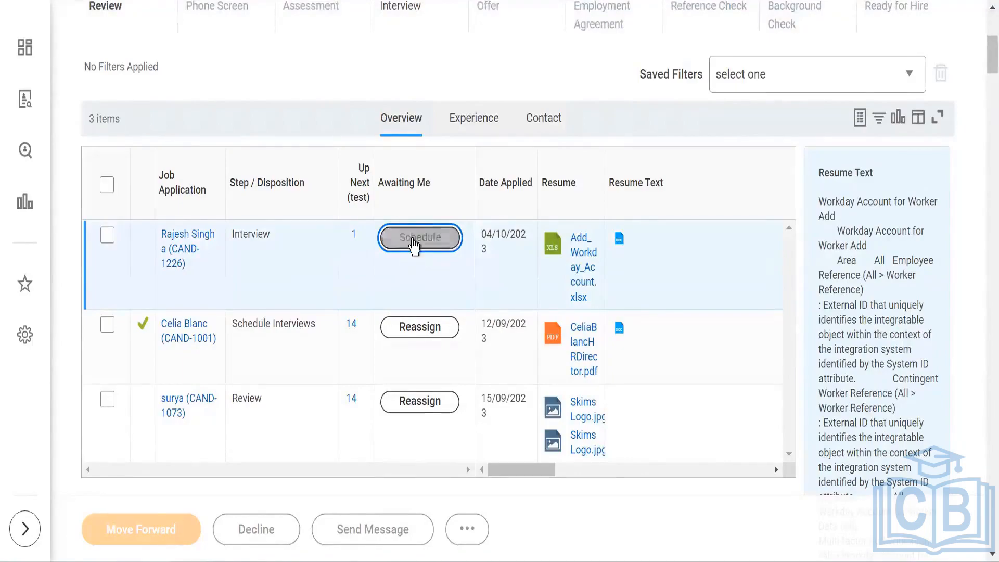
left_click(414, 243)
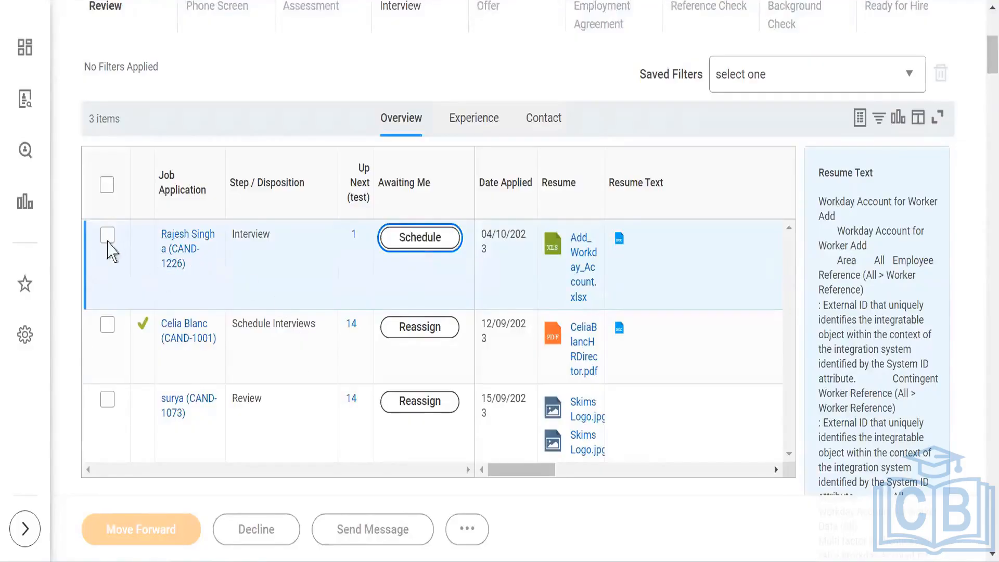
left_click(108, 236)
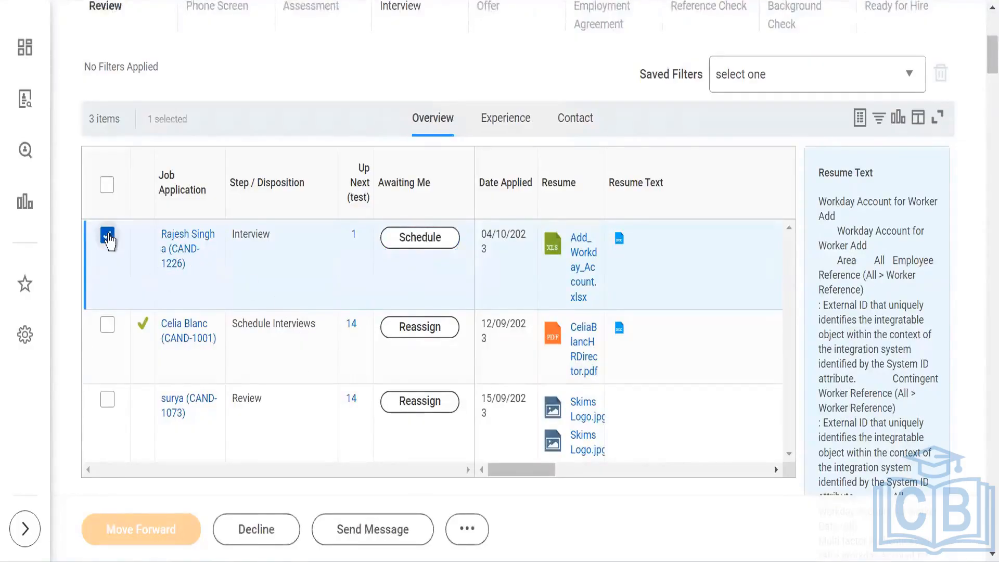
left_click(108, 236)
left_click(424, 243)
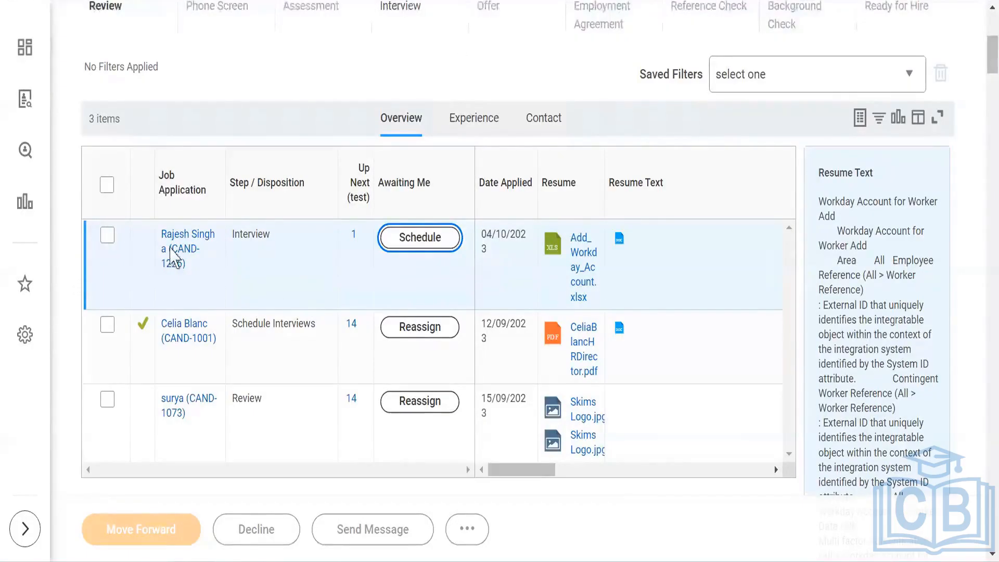
left_click(174, 253)
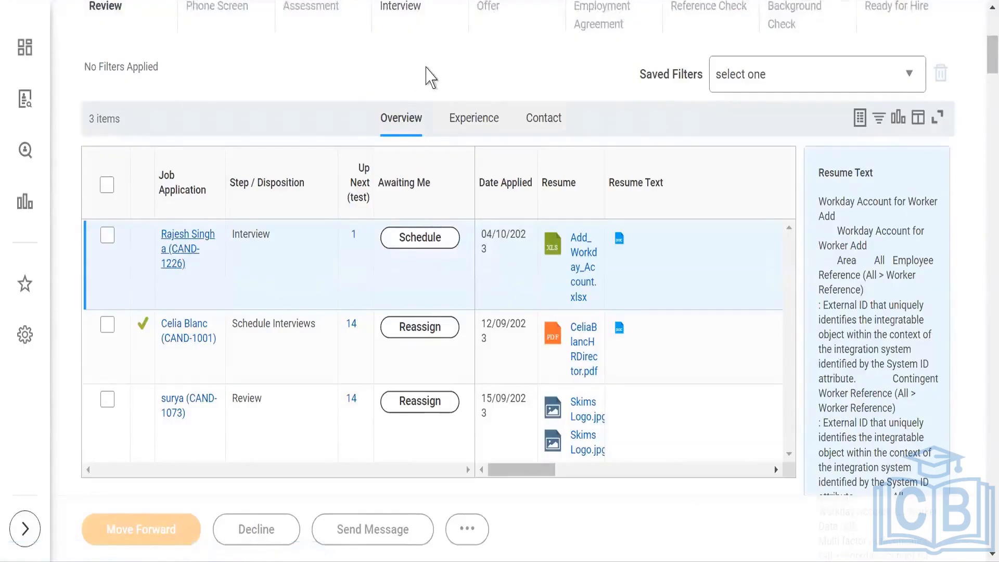
left_click(213, 244)
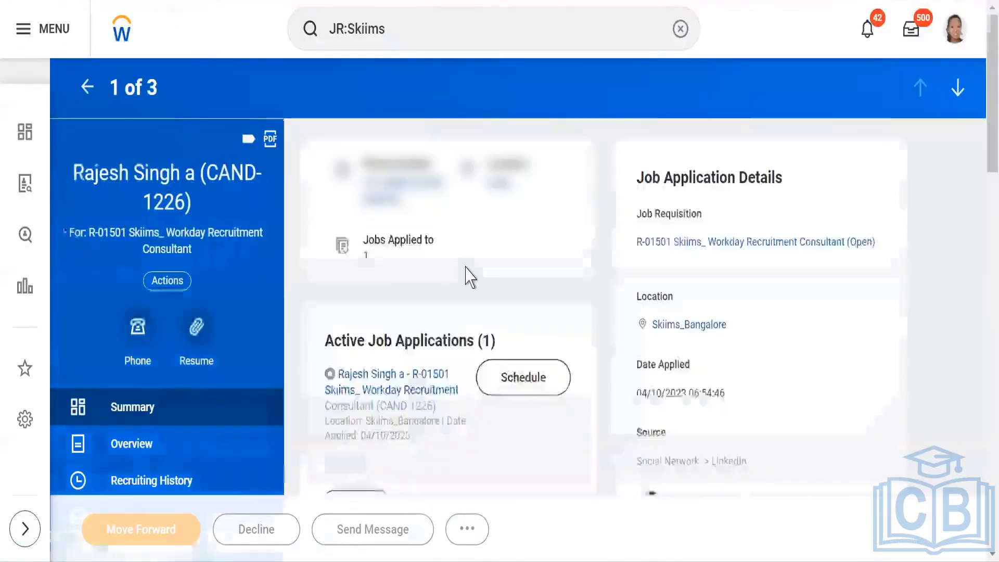
scroll(541, 338, "down", 2)
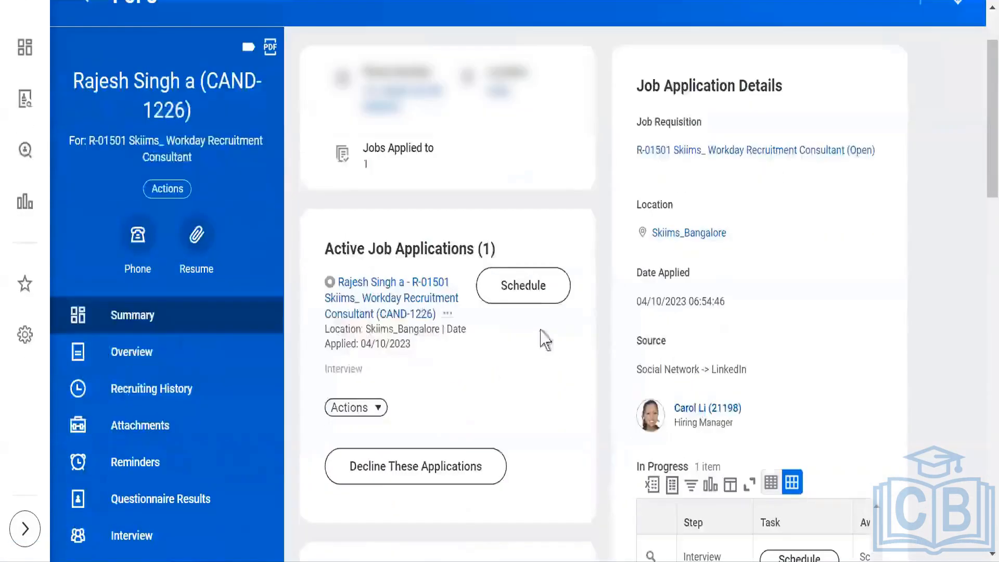
left_click(526, 289)
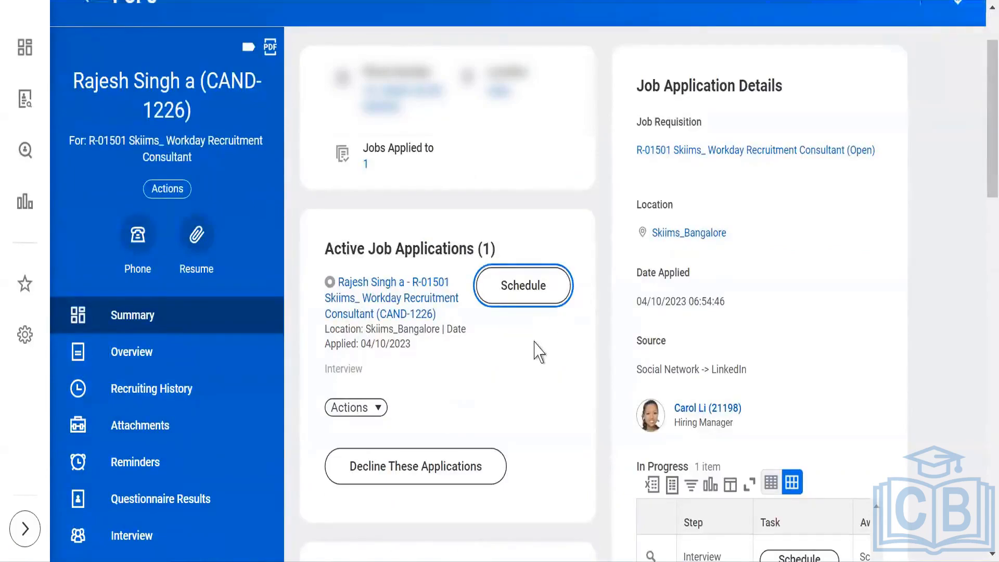
scroll(535, 359, "down", 4)
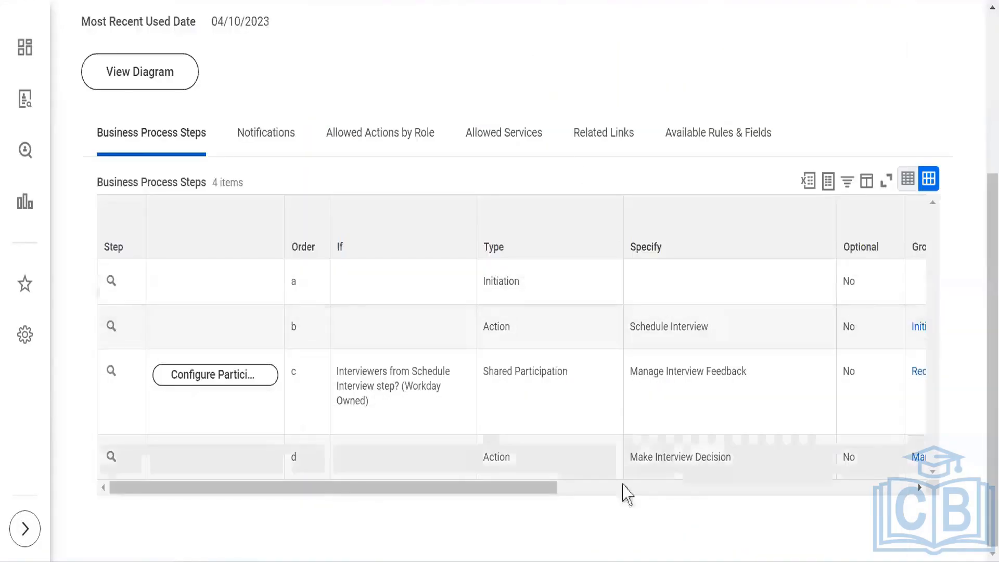
left_click_drag(549, 488, 193, 477)
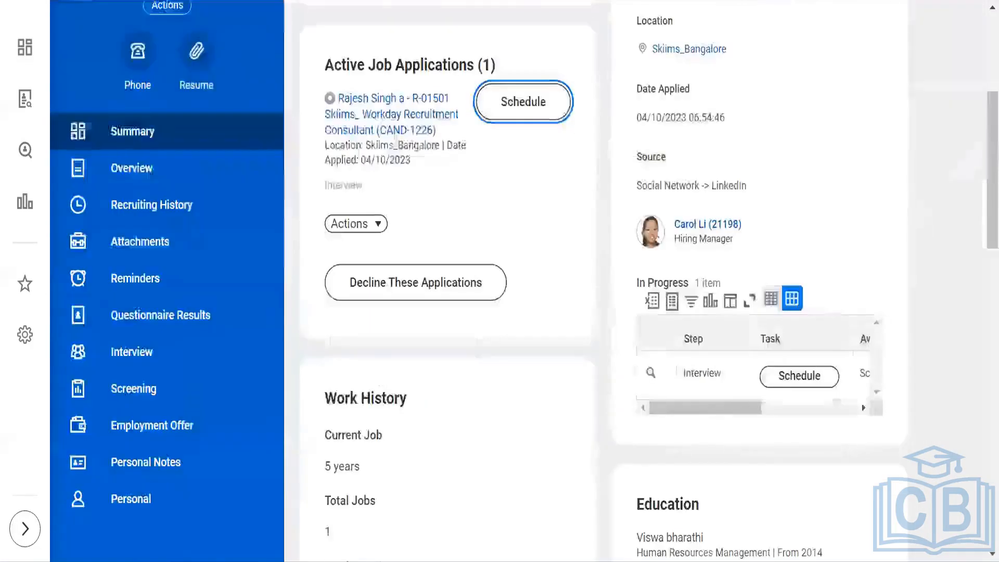
left_click(521, 101)
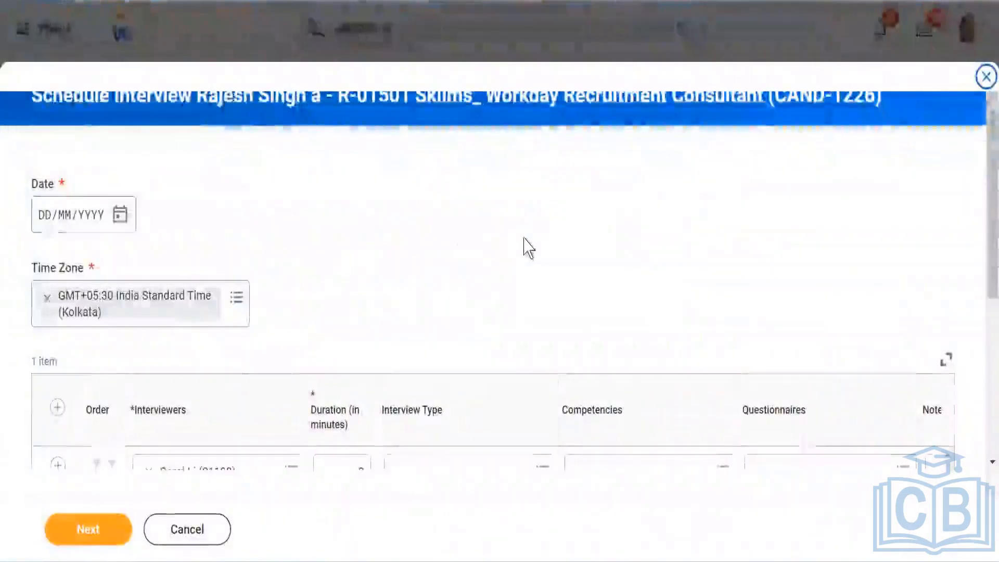
scroll(529, 242, "down", 2)
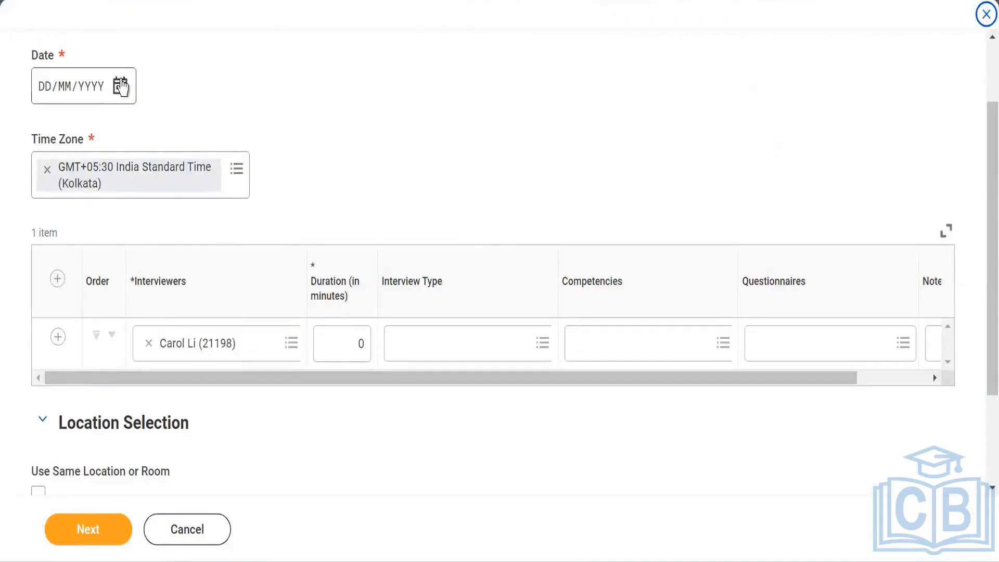
left_click(121, 86)
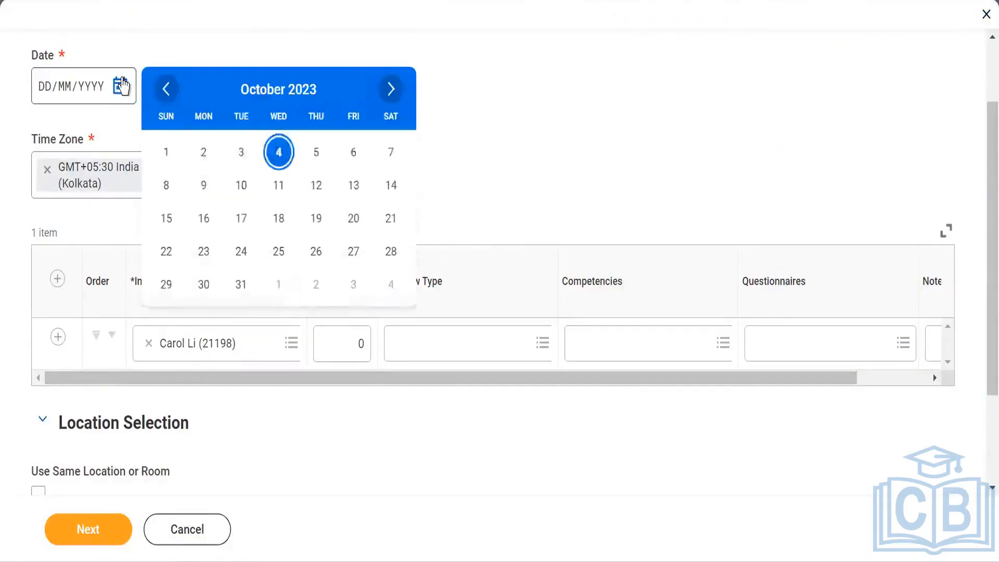
left_click(278, 152)
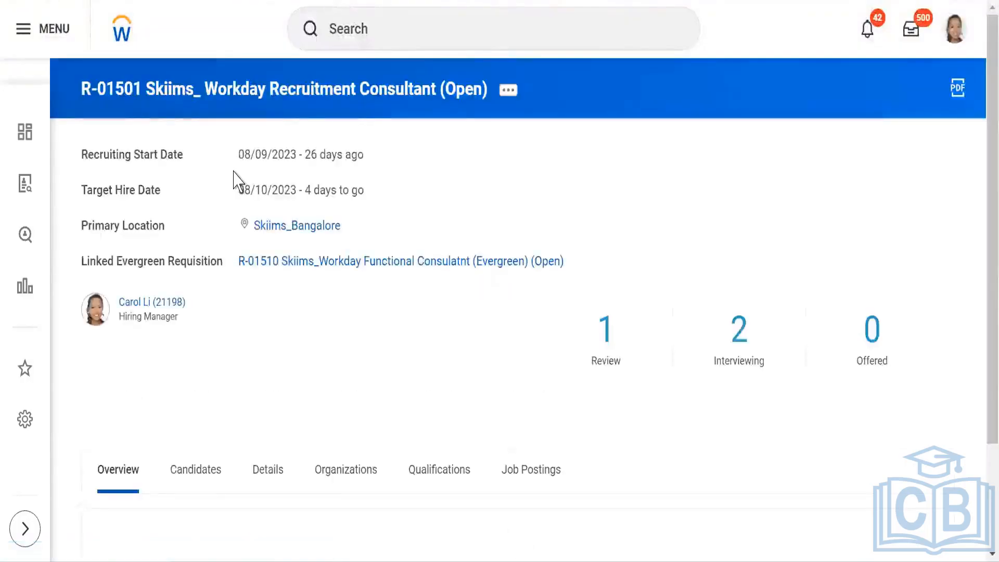
Step: Review the requisition's candidate pipeline by active stage
scroll(518, 206, "down", 2)
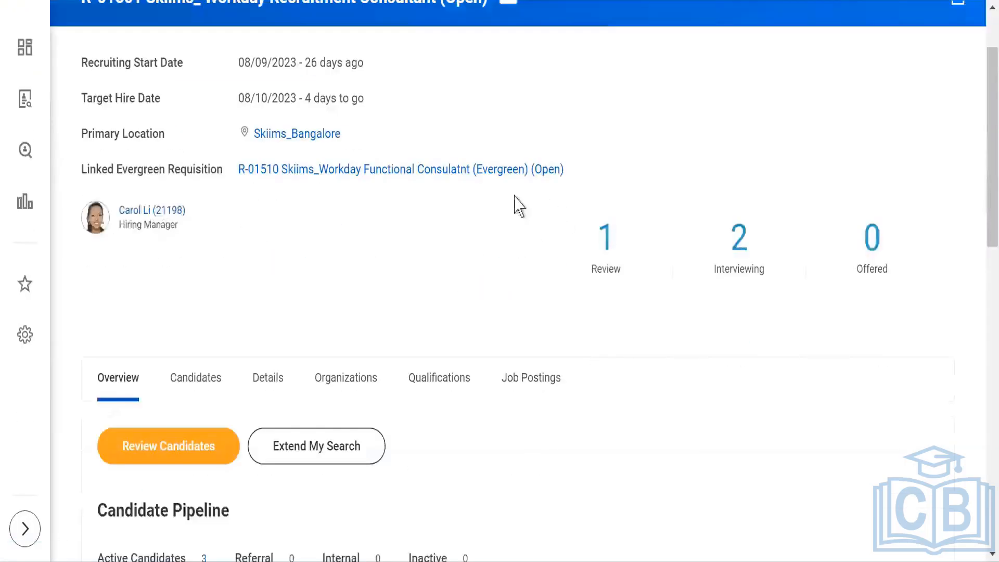
scroll(225, 239, "down", 5)
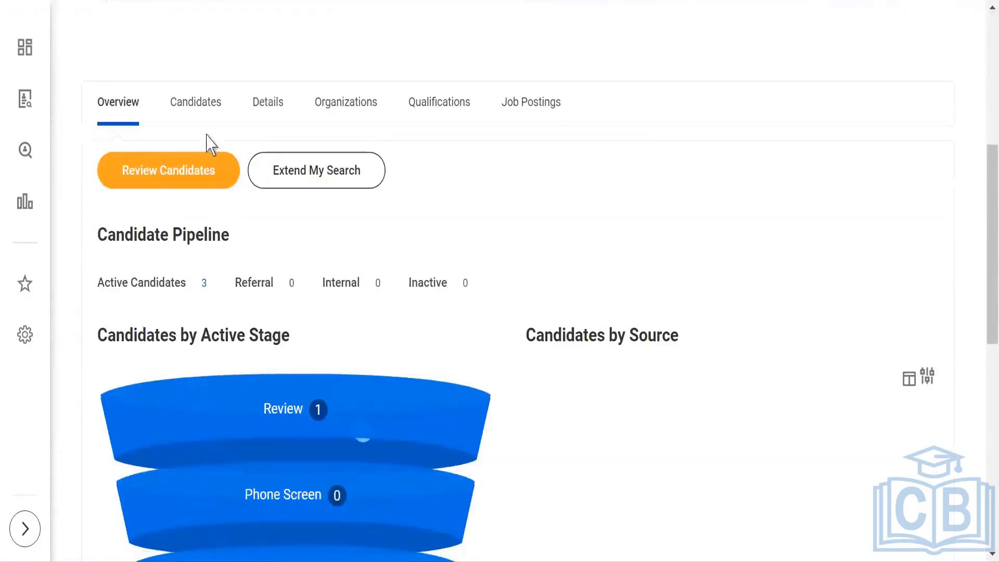
left_click(194, 109)
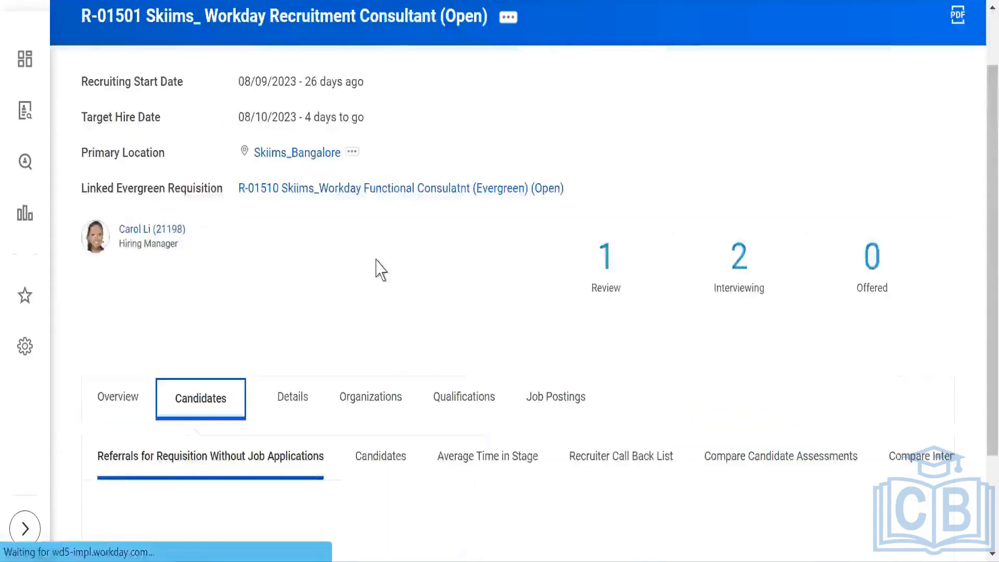
scroll(381, 269, "down", 1)
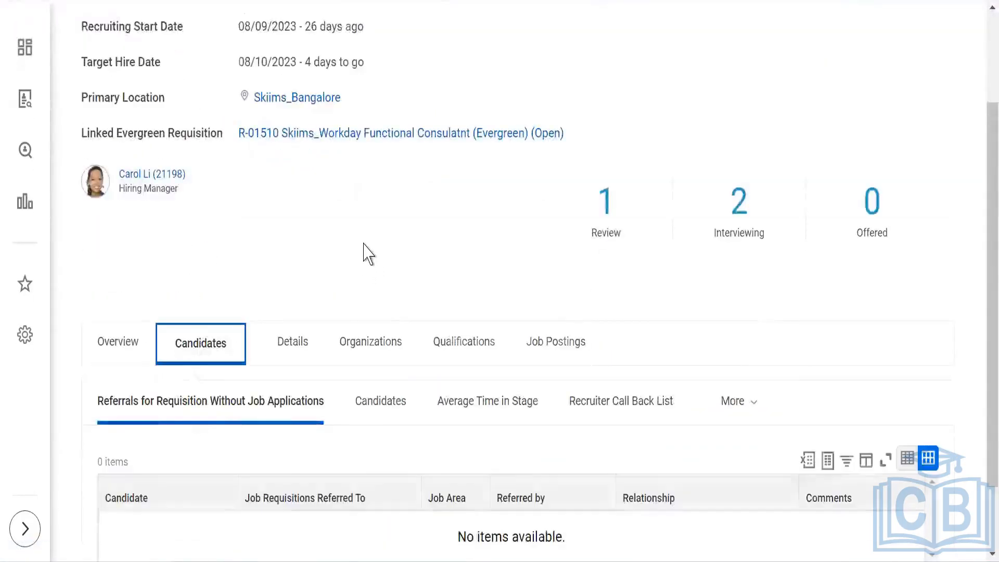
scroll(372, 265, "down", 2)
left_click(390, 327)
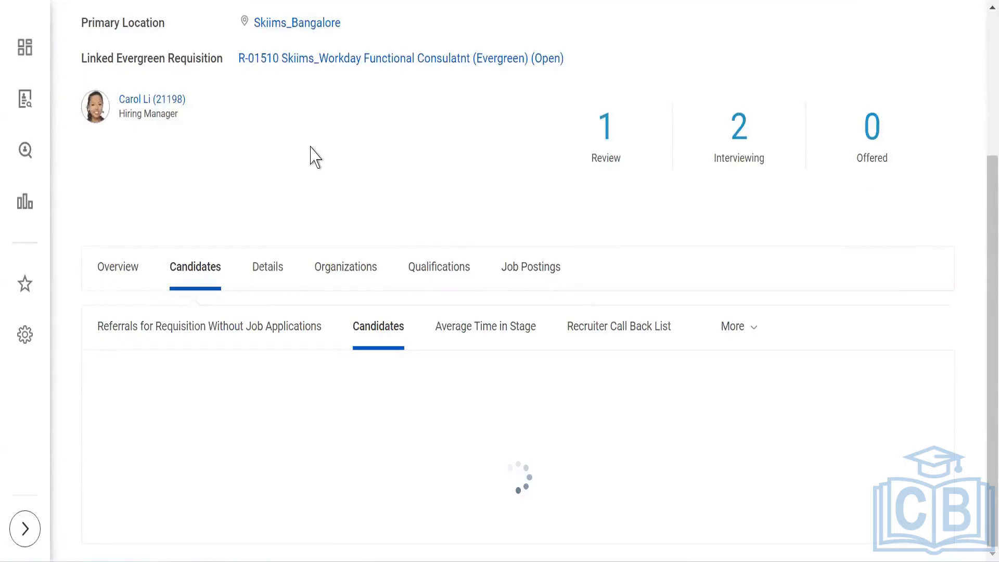
scroll(315, 156, "down", 3)
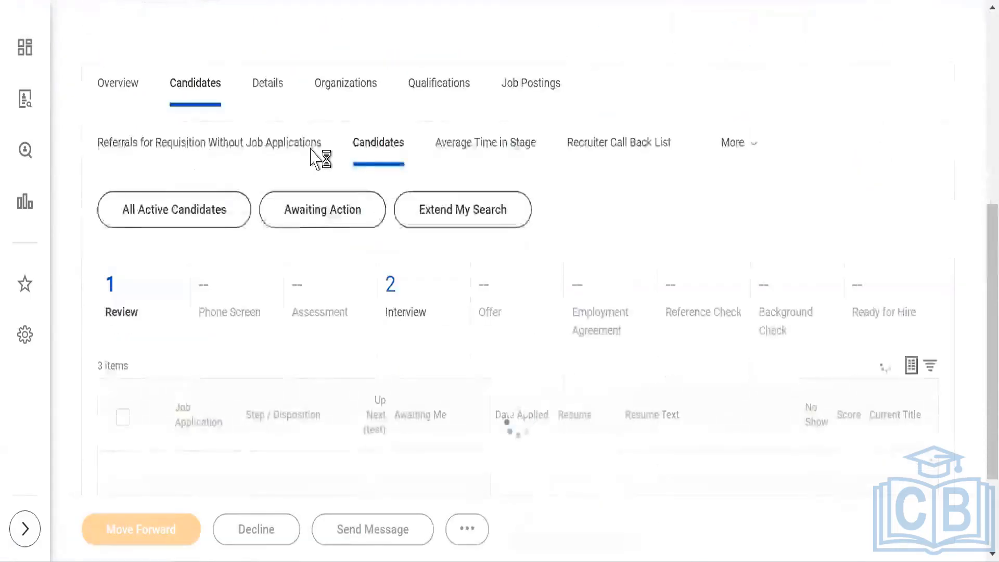
scroll(310, 149, "down", 2)
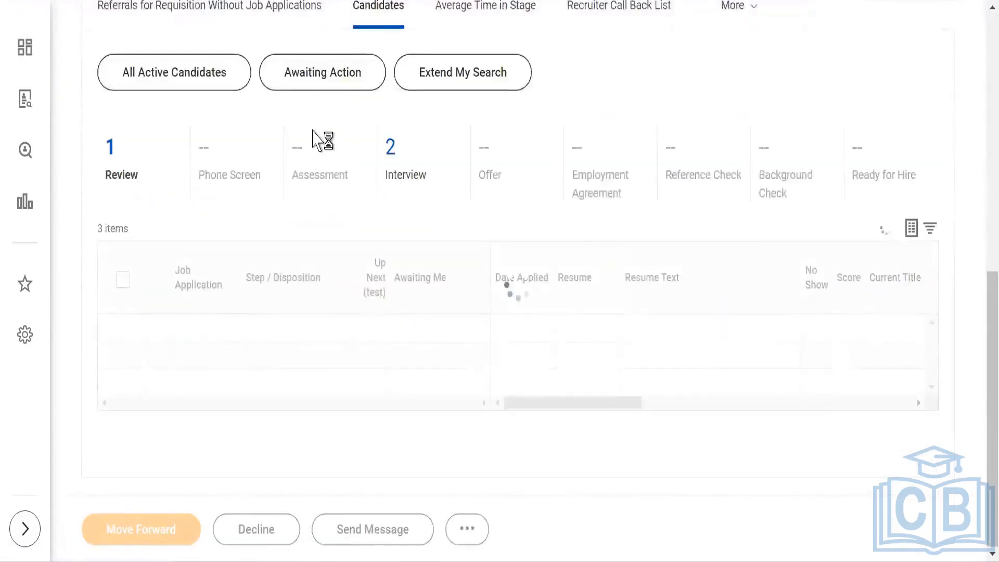
scroll(312, 139, "down", 3)
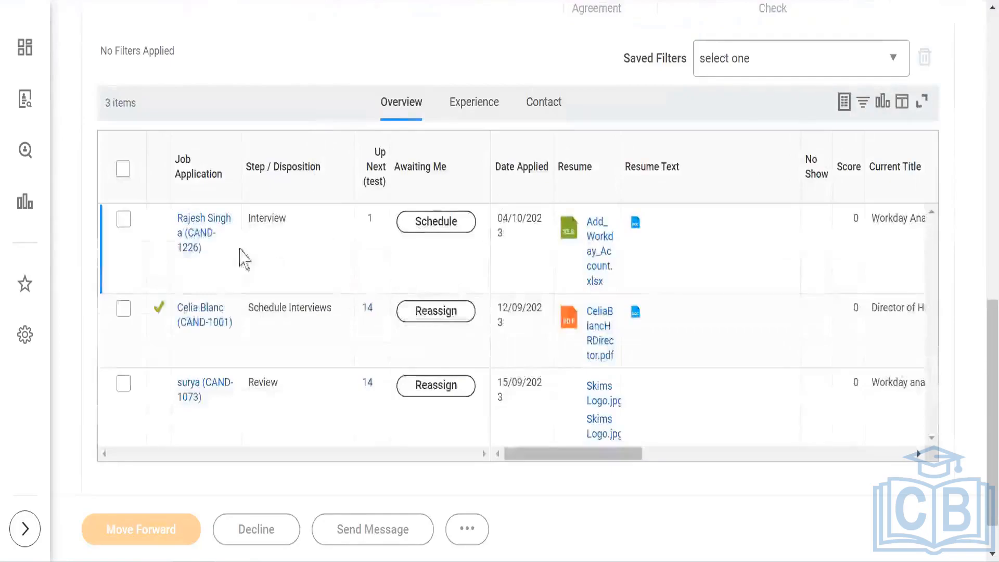
left_click(201, 228)
left_click(200, 227)
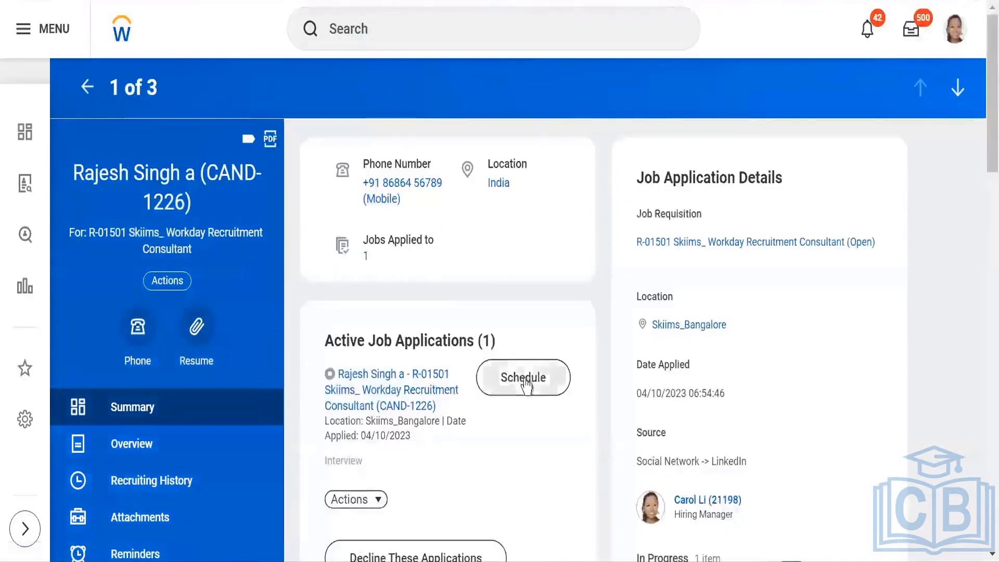
left_click(526, 384)
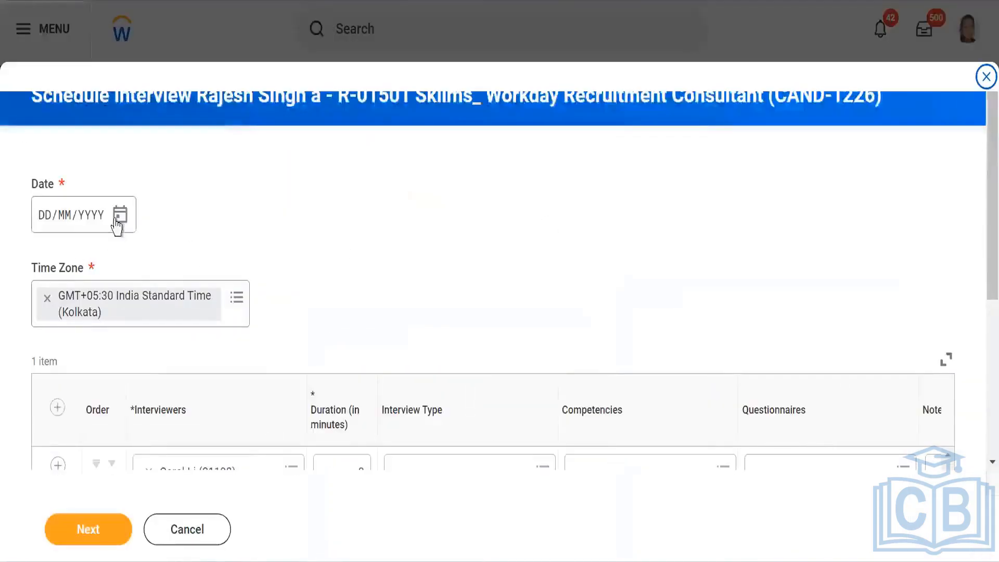
left_click(121, 216)
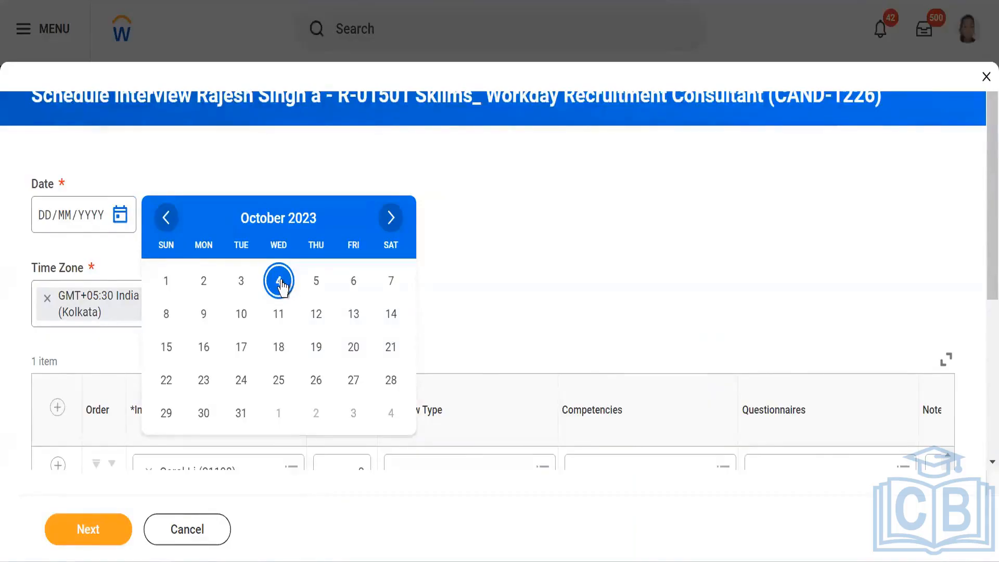
left_click(280, 281)
scroll(302, 218, "down", 3)
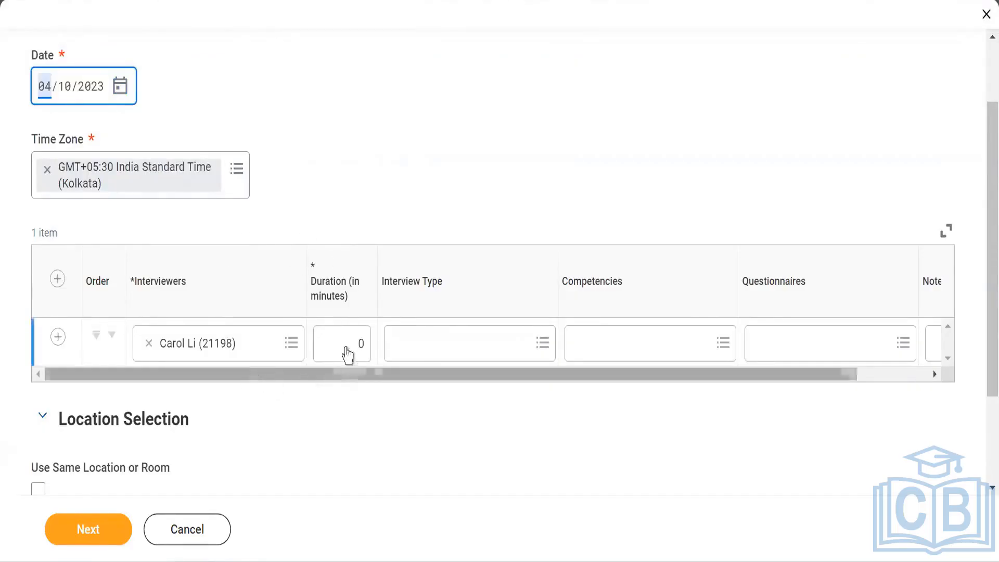
left_click(351, 344)
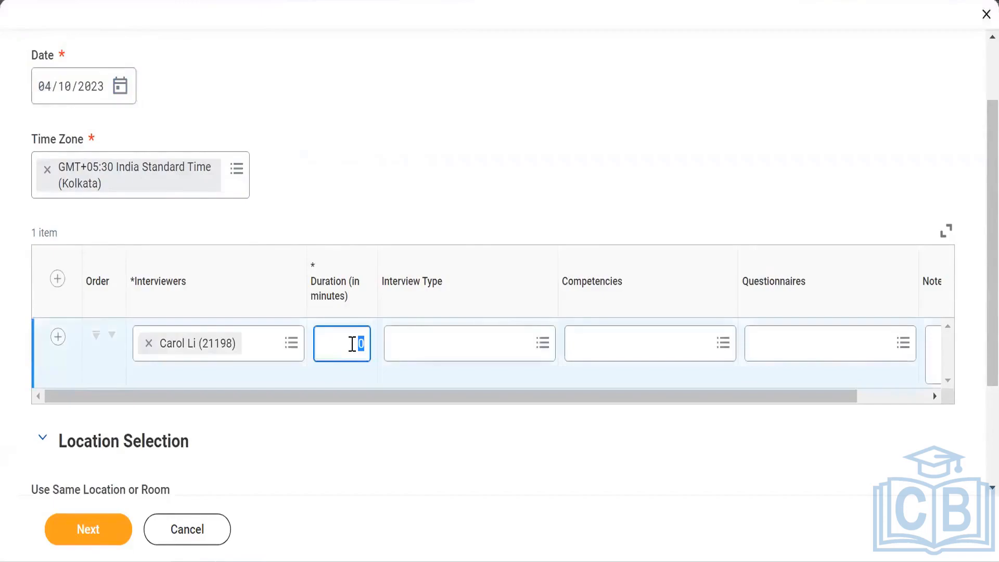
type("6")
Step: Set the interview type to In-Person and add the Assessing Talent competency
left_click(484, 345)
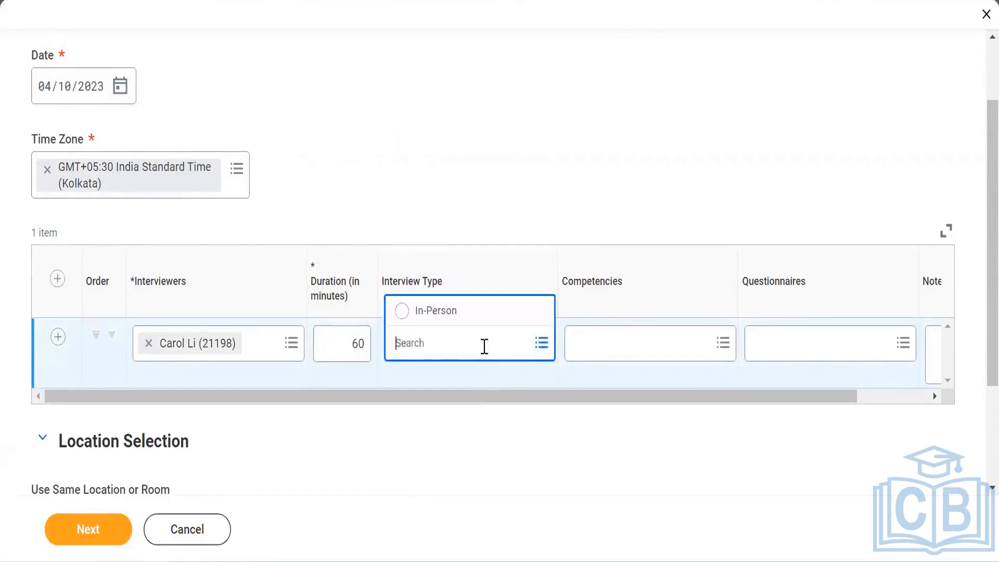
left_click(469, 316)
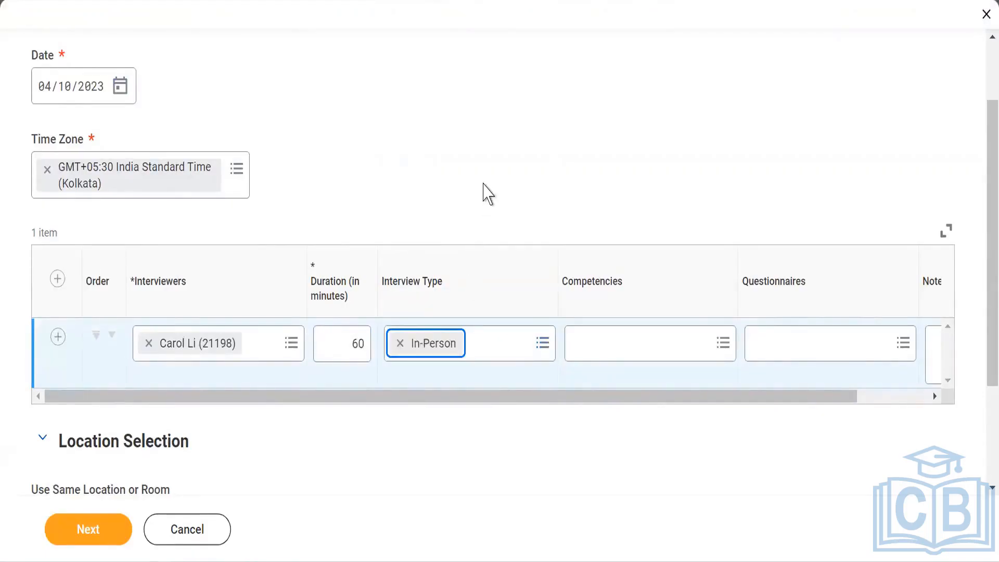
left_click(641, 342)
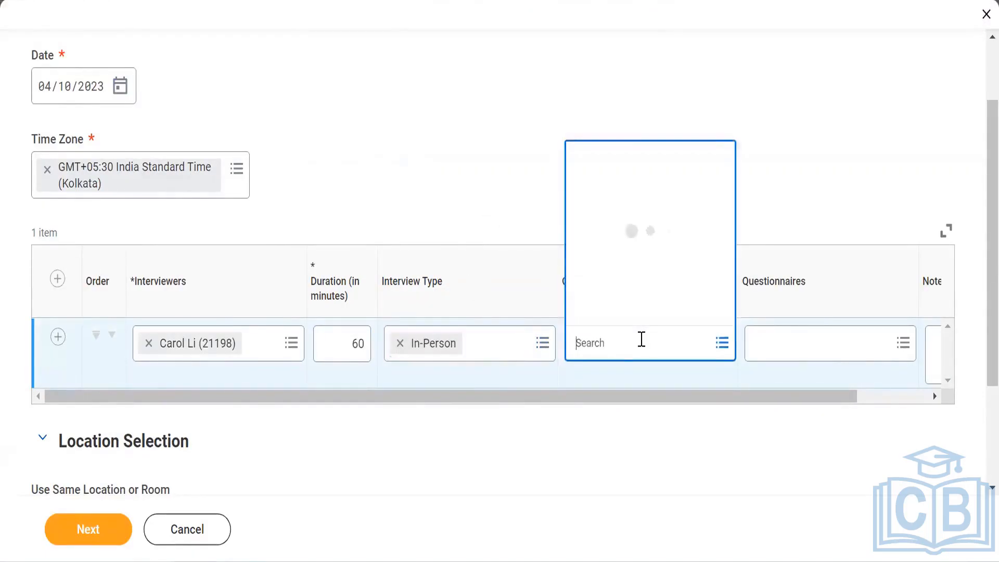
left_click(642, 312)
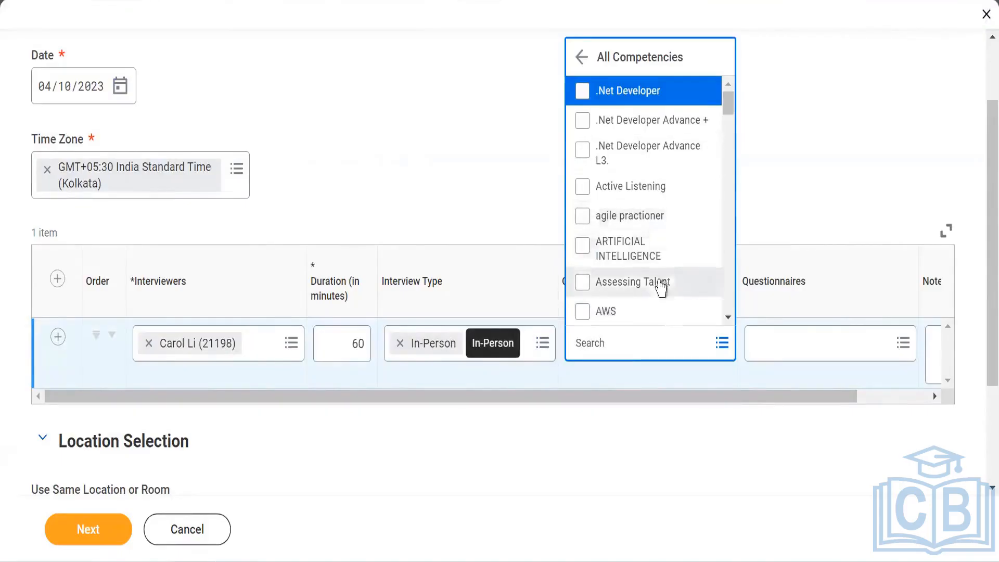
left_click(660, 286)
left_click(727, 317)
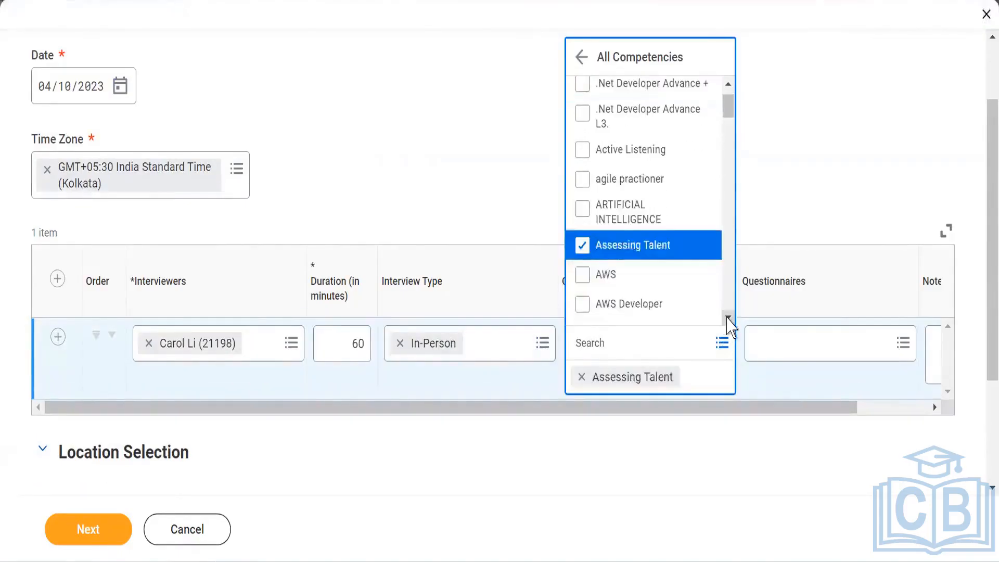
Step: Scroll through the available competencies and review the interview type options
left_click(727, 318)
left_click(727, 318)
left_click(727, 317)
left_click(727, 317)
left_click(728, 318)
left_click(727, 318)
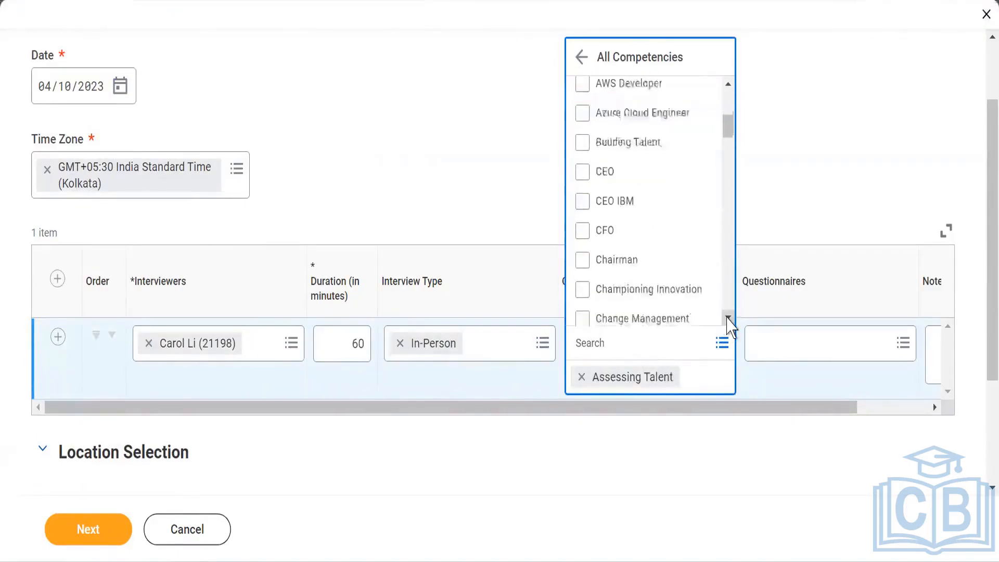
left_click(727, 317)
left_click(727, 317)
left_click(727, 318)
left_click(727, 318)
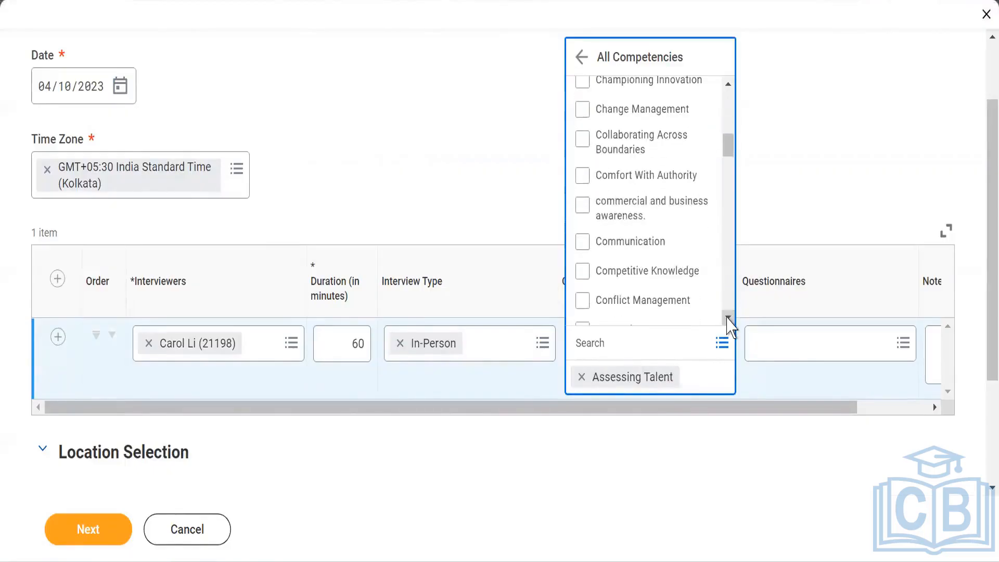
left_click(727, 318)
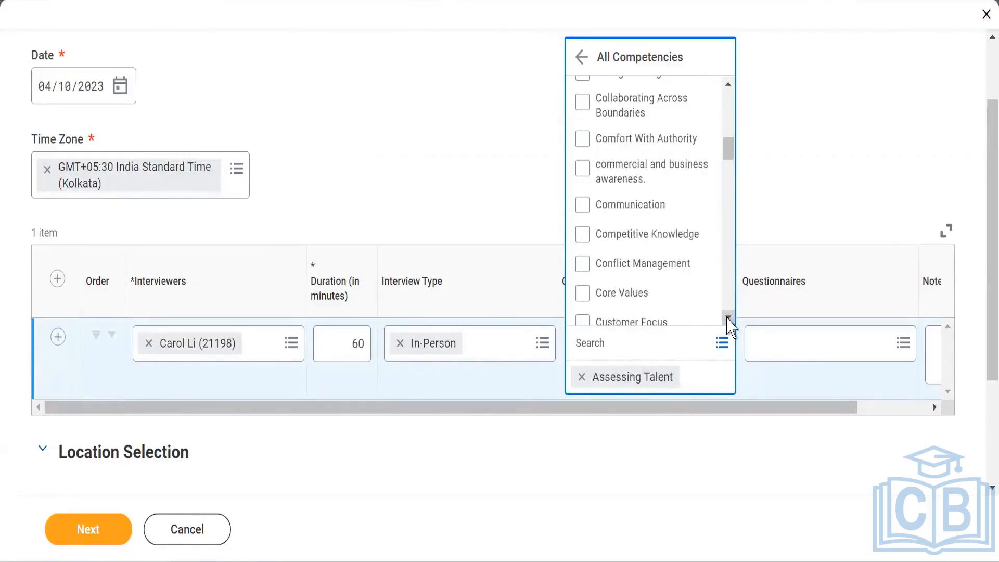
left_click(727, 318)
left_click(727, 318)
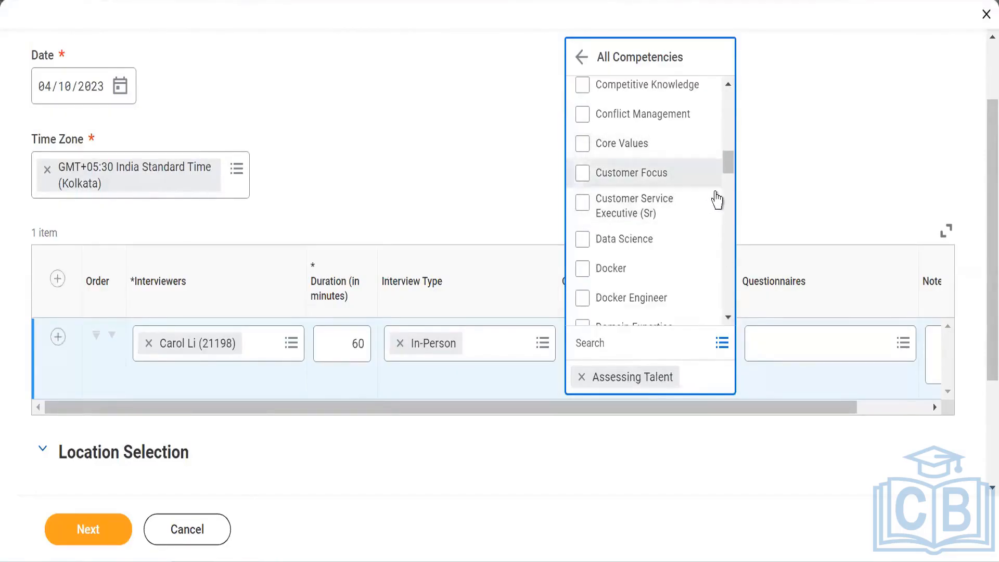
left_click(477, 133)
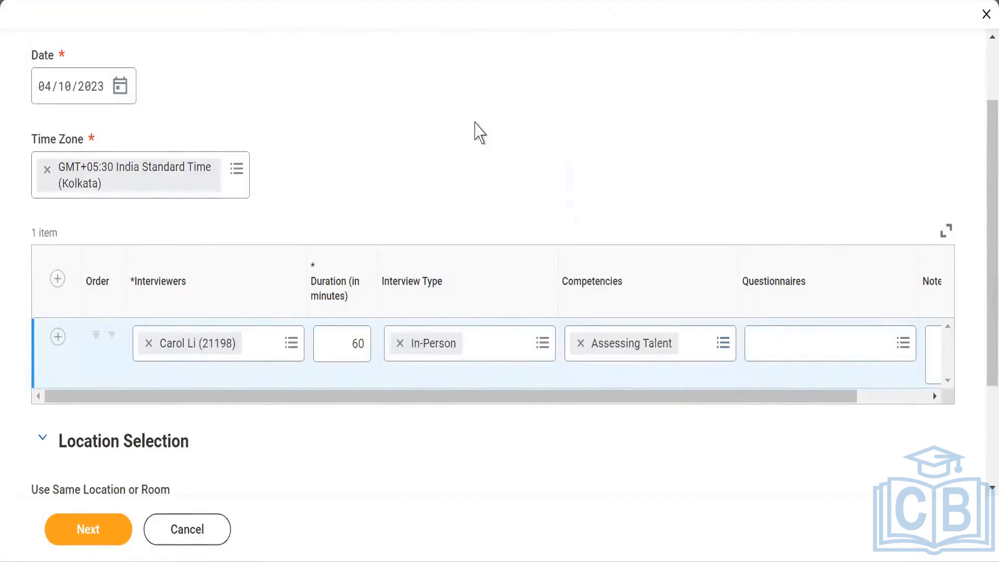
left_click(541, 344)
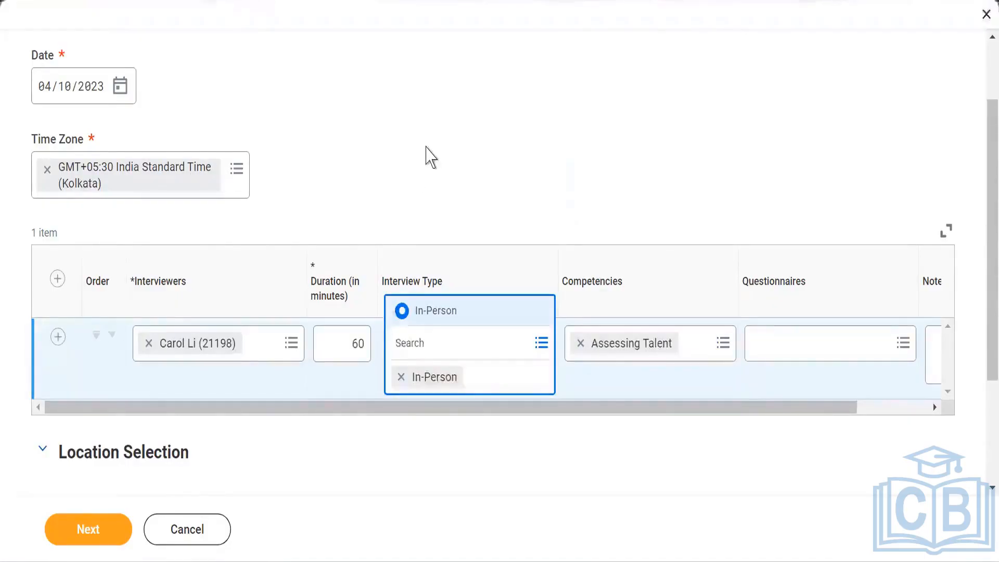
left_click(429, 157)
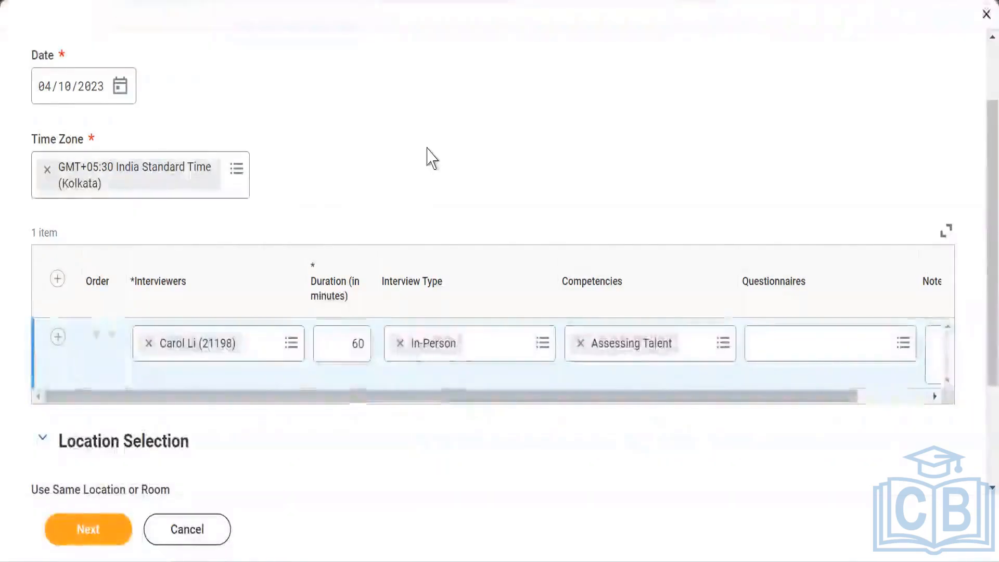
Step: Add the Additional Interview Feedback Question questionnaire and continue to the next scheduling page
left_click(903, 353)
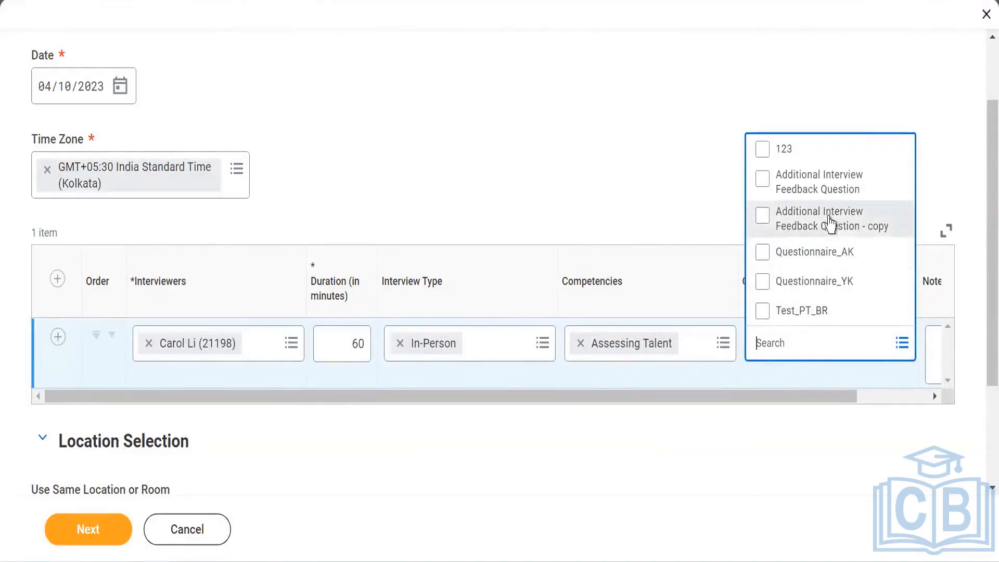
left_click(829, 225)
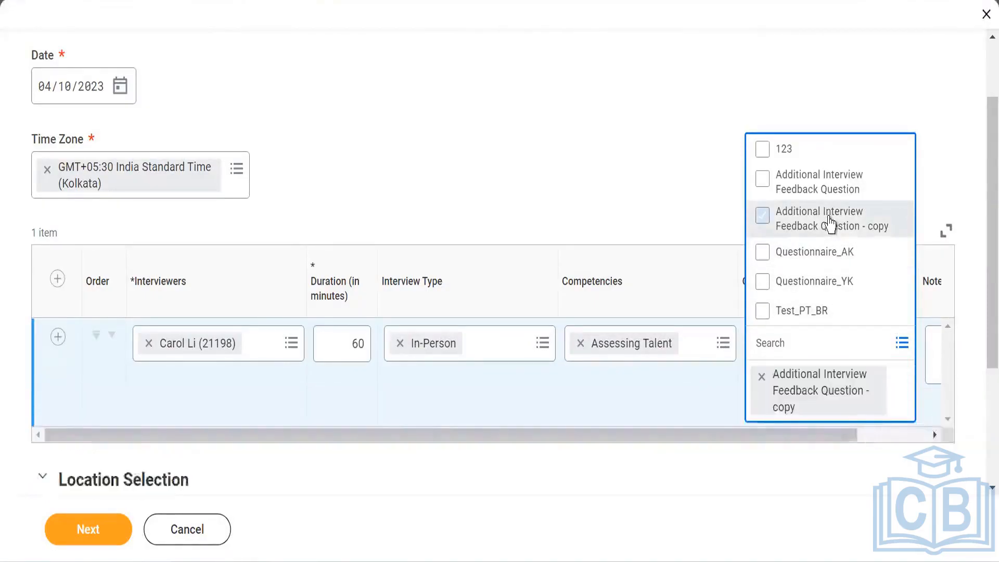
left_click(825, 180)
left_click(764, 219)
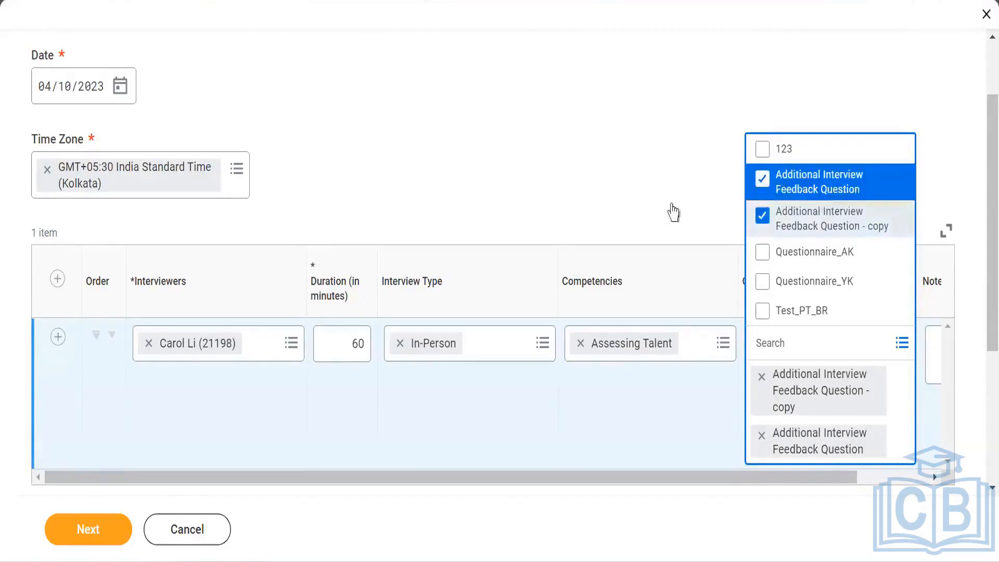
left_click(620, 167)
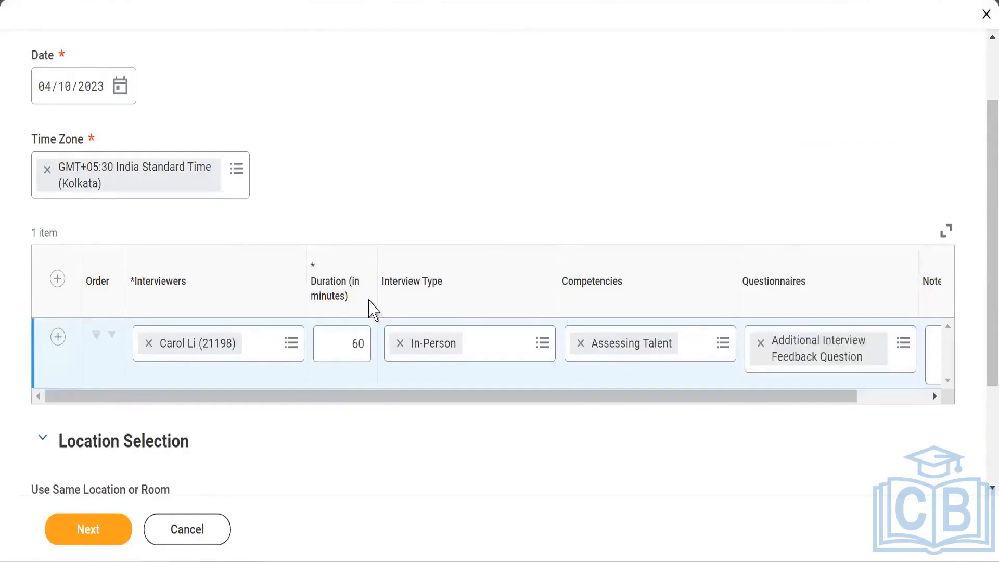
left_click(87, 529)
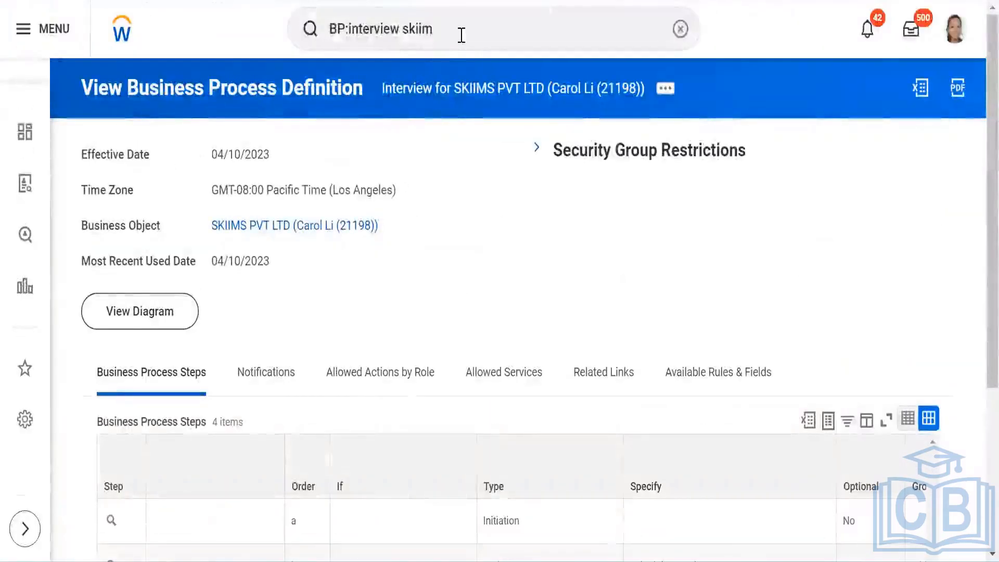
Step: Open the Maintain Interview Types task from the search
left_click(475, 29)
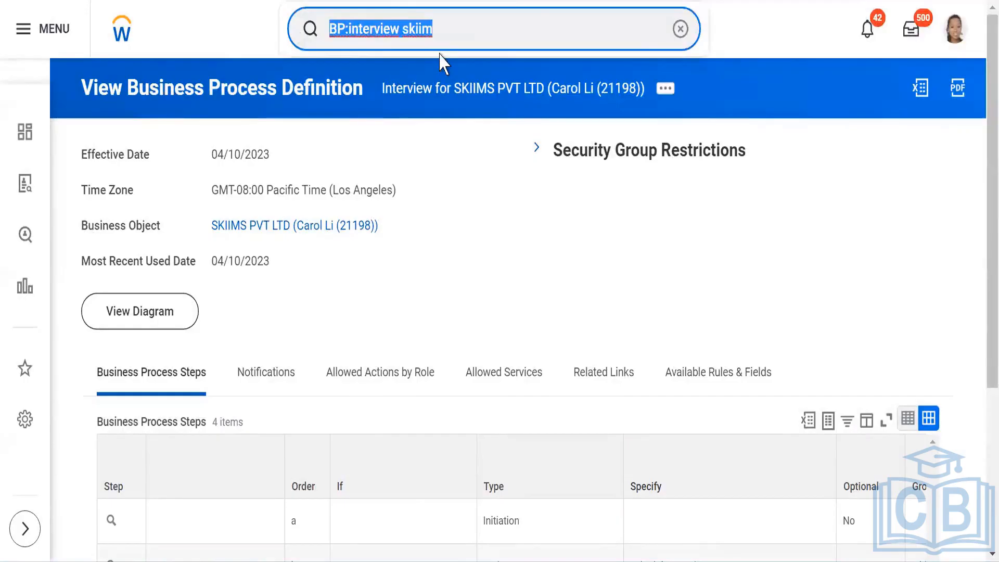
type("INterview")
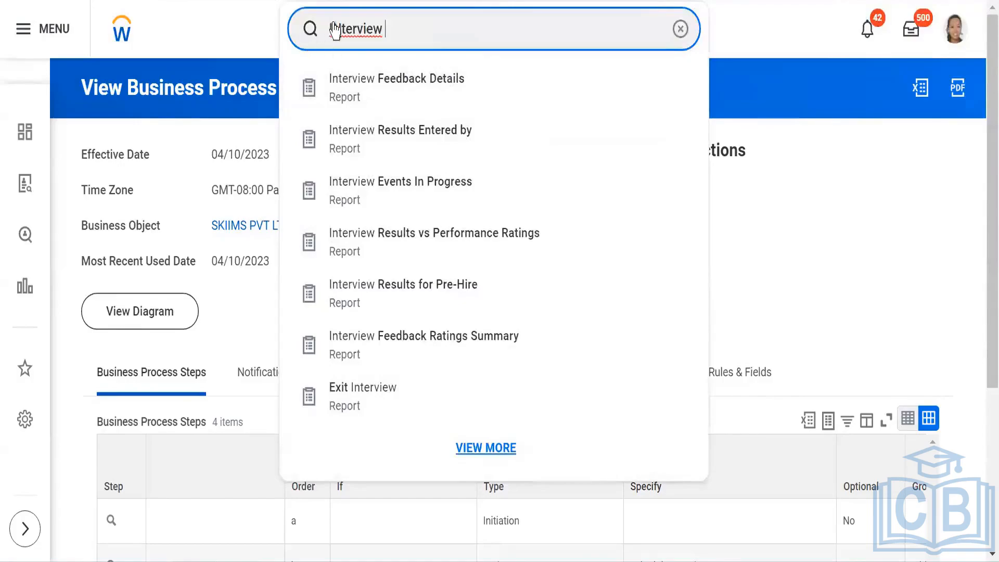
left_click_drag(386, 29, 272, 26)
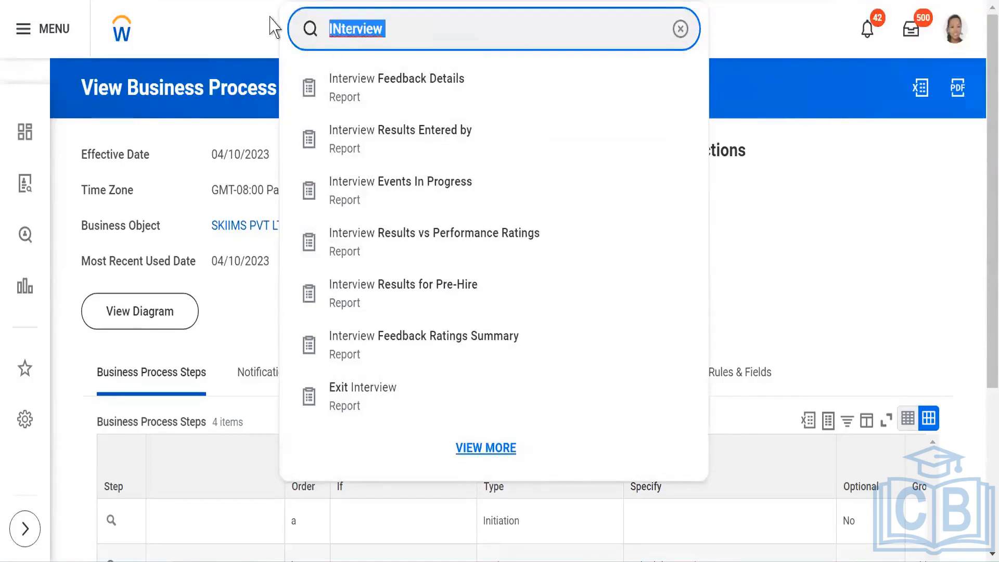
type("Maintai")
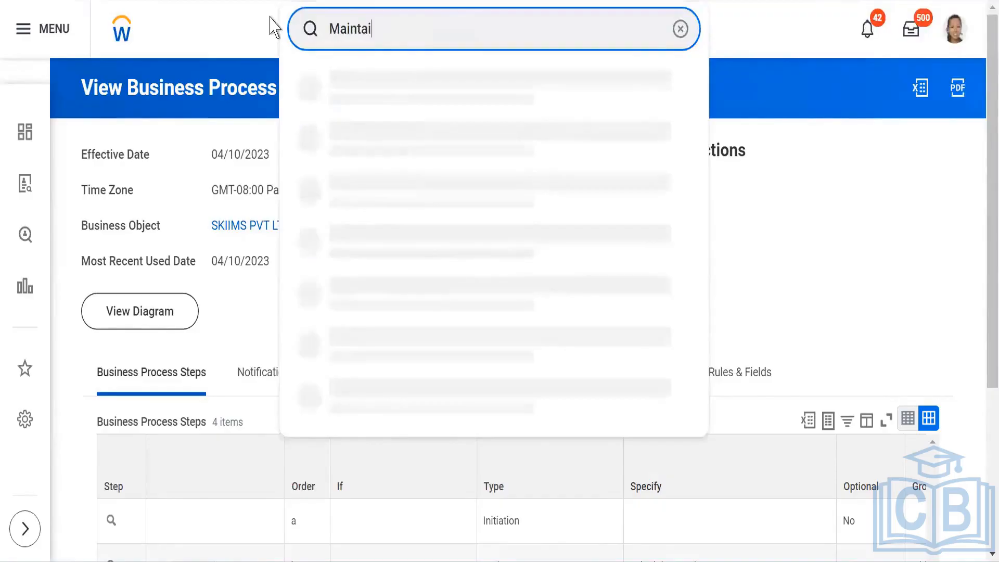
type("n interview")
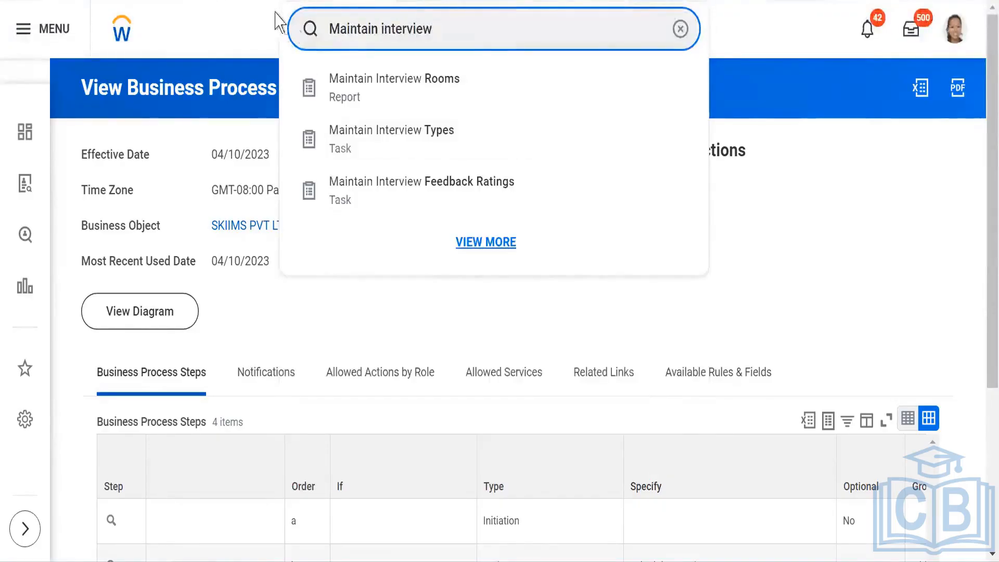
left_click(441, 141)
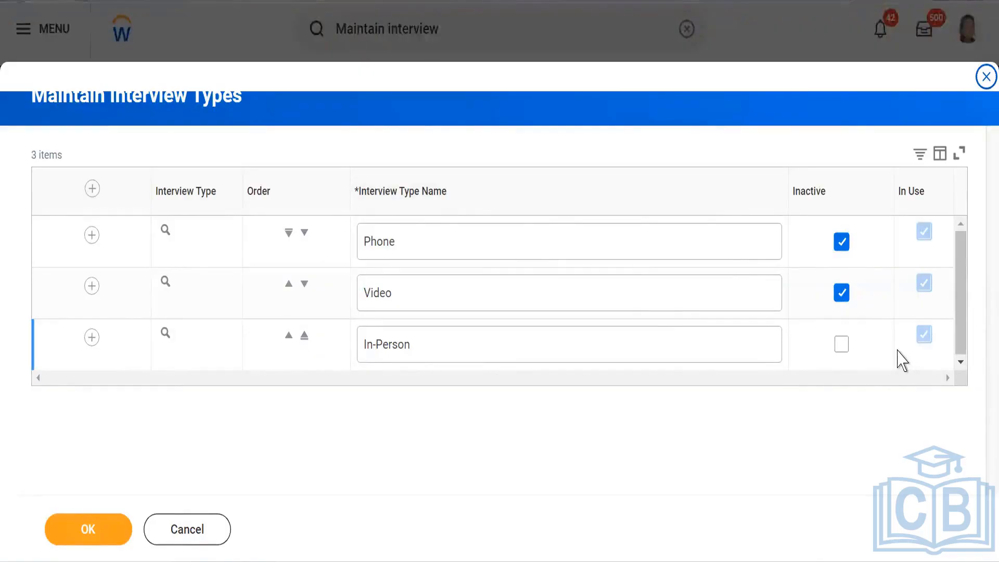
Step: Reactivate the Video and Phone interview types and save the change
left_click(841, 293)
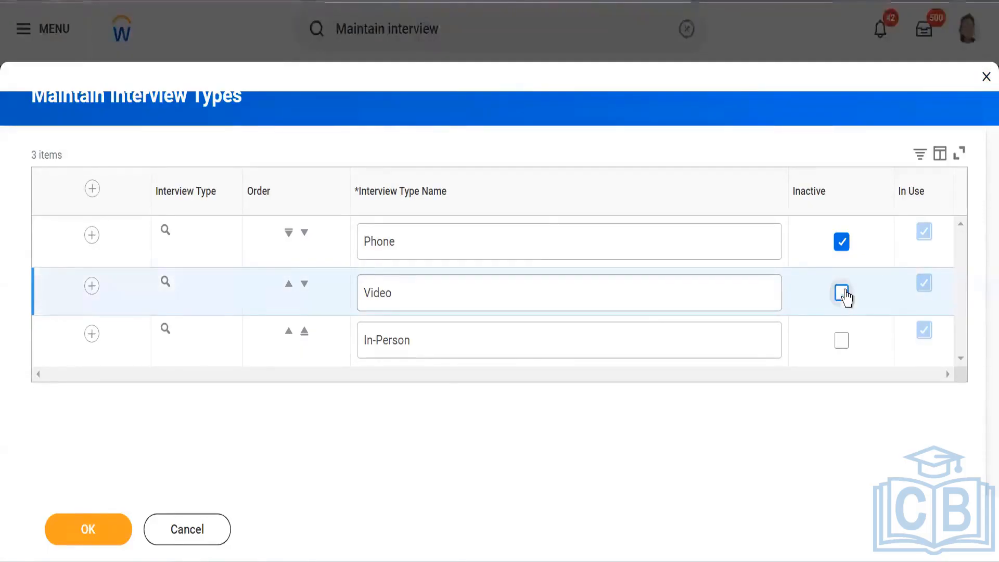
left_click(843, 247)
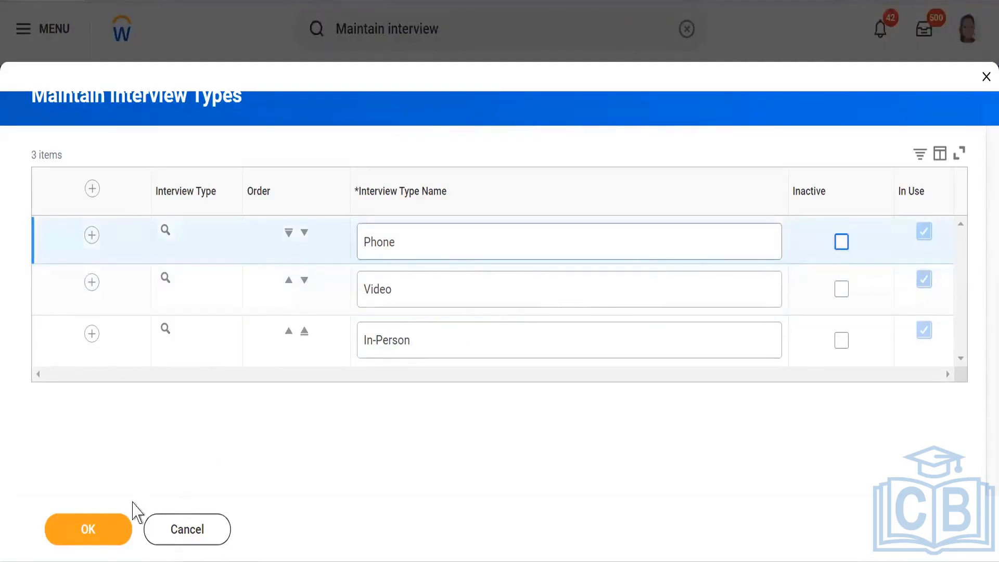
left_click(95, 536)
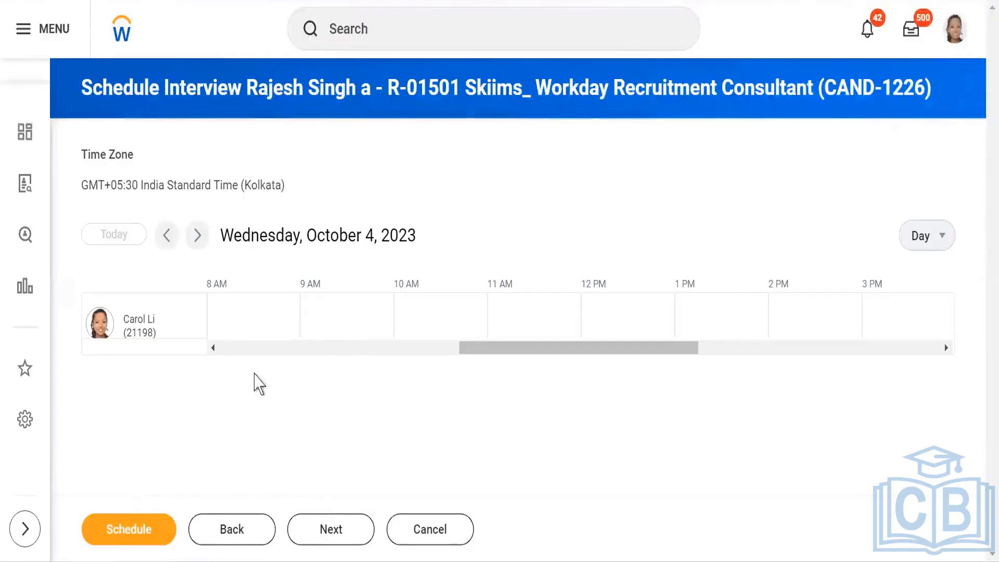
Step: Try to submit the proposed interview schedule without a session time
left_click(328, 529)
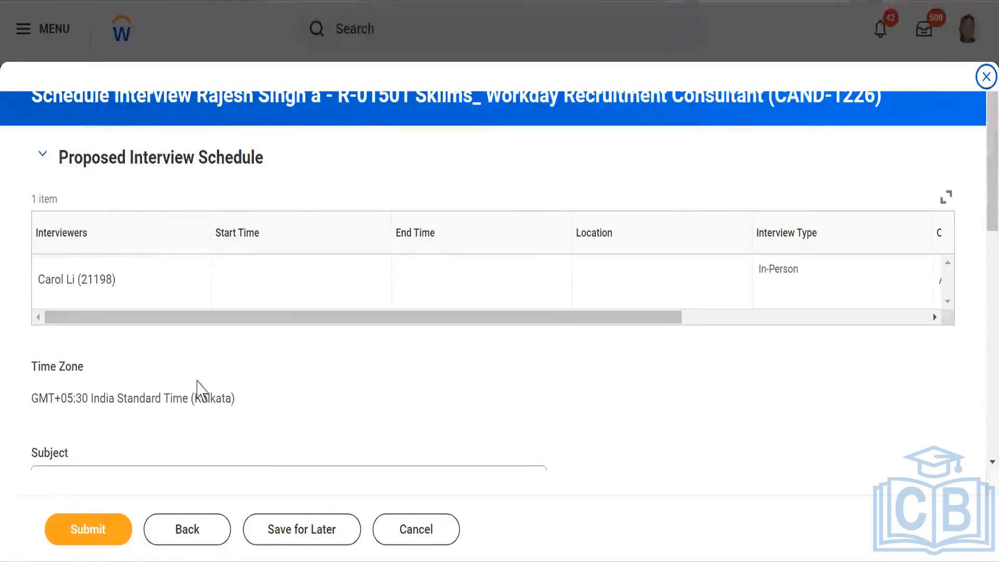
scroll(218, 395, "down", 4)
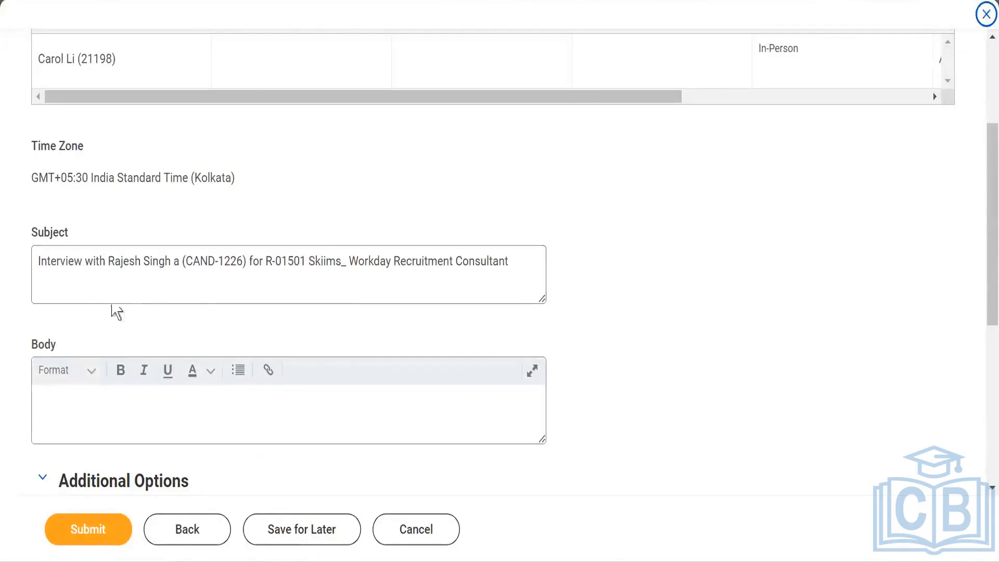
scroll(92, 438, "down", 3)
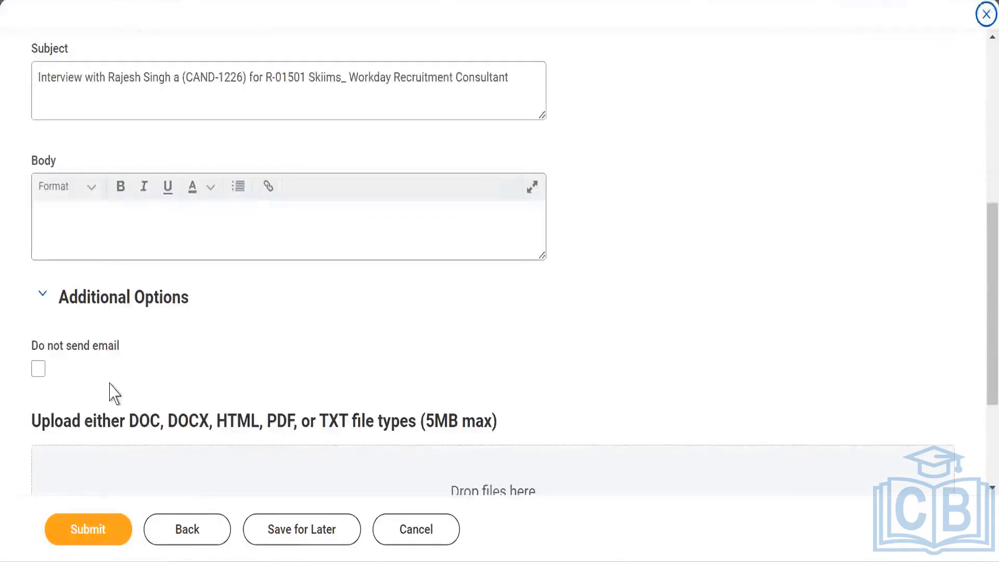
scroll(104, 437, "down", 2)
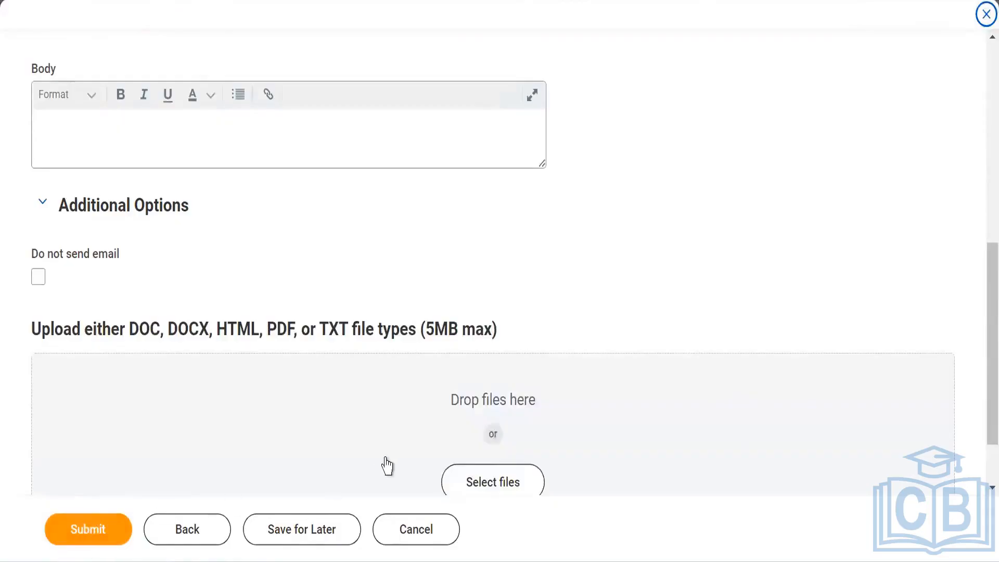
left_click(63, 528)
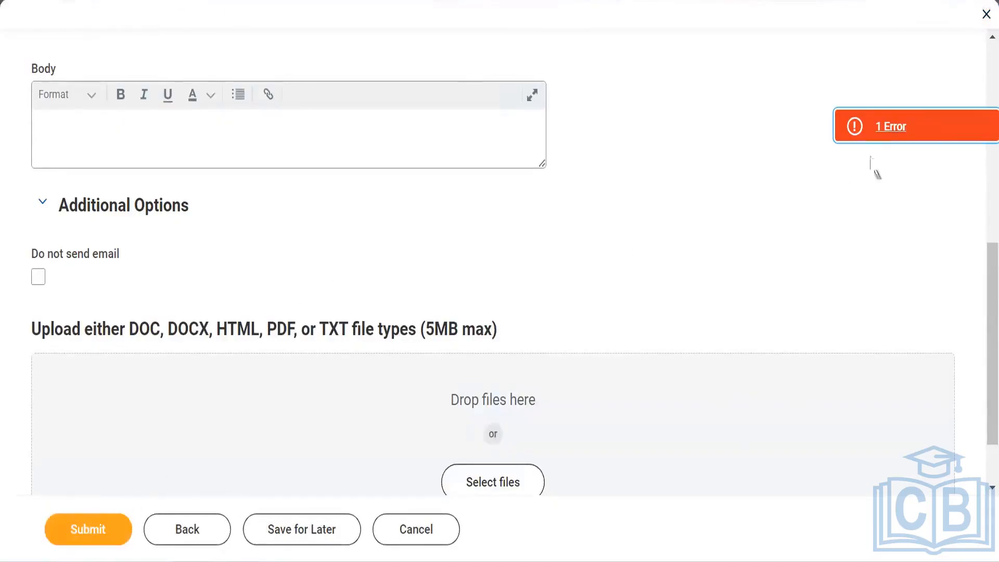
left_click(891, 130)
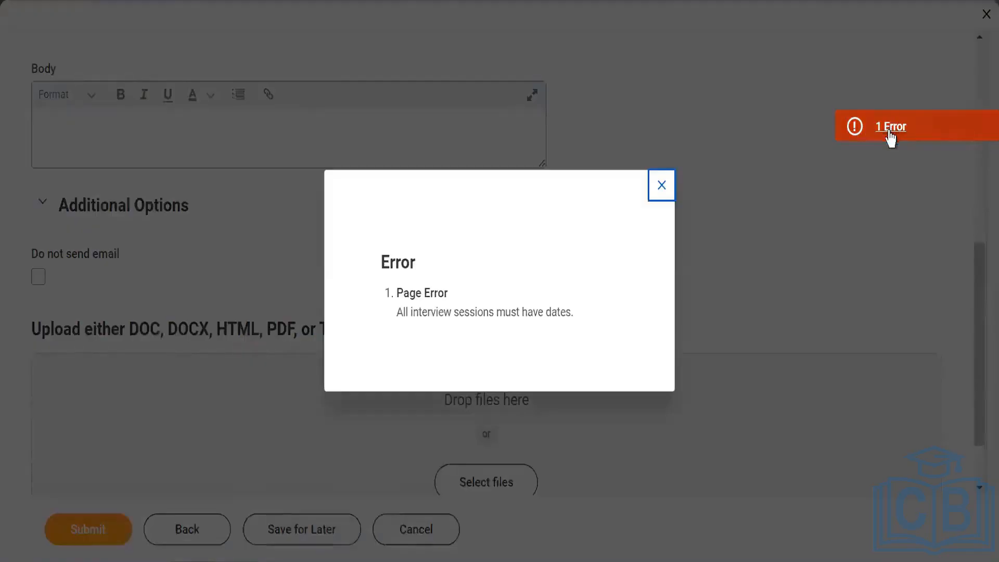
left_click(658, 188)
Step: Review the proposed interview schedule and go back to the scheduling calendar
scroll(645, 250, "up", 10)
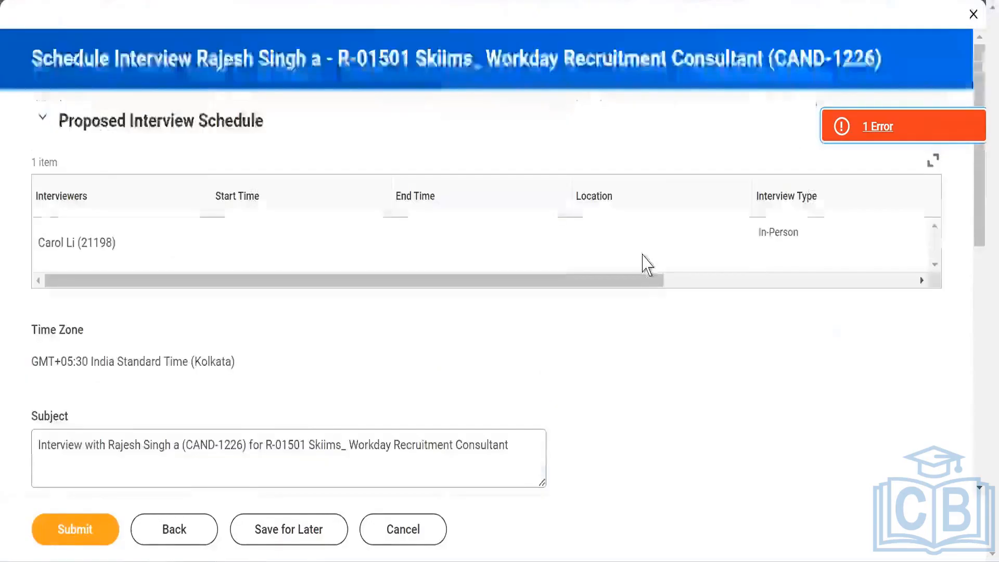
scroll(618, 297, "down", 5)
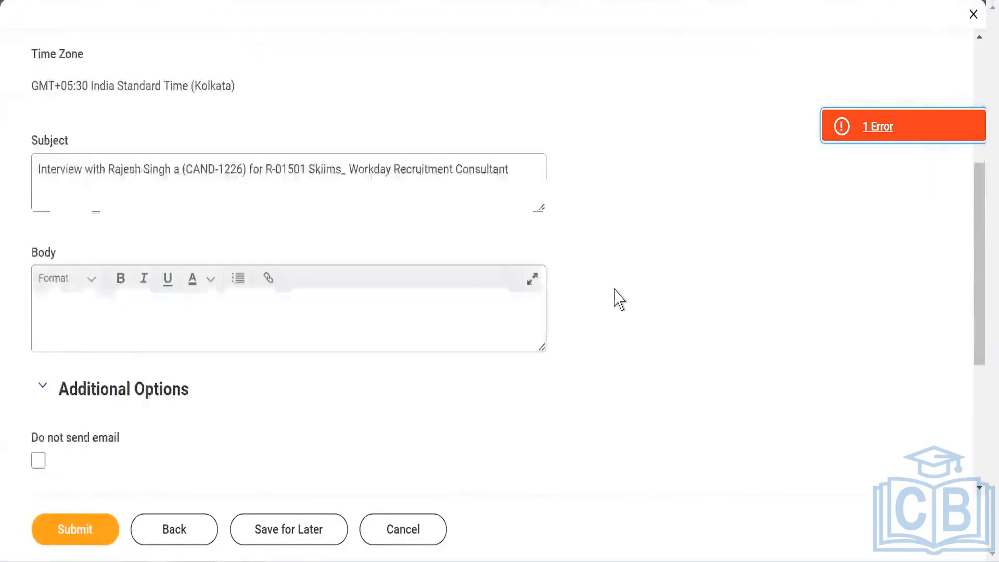
scroll(619, 299, "down", 5)
scroll(624, 294, "up", 10)
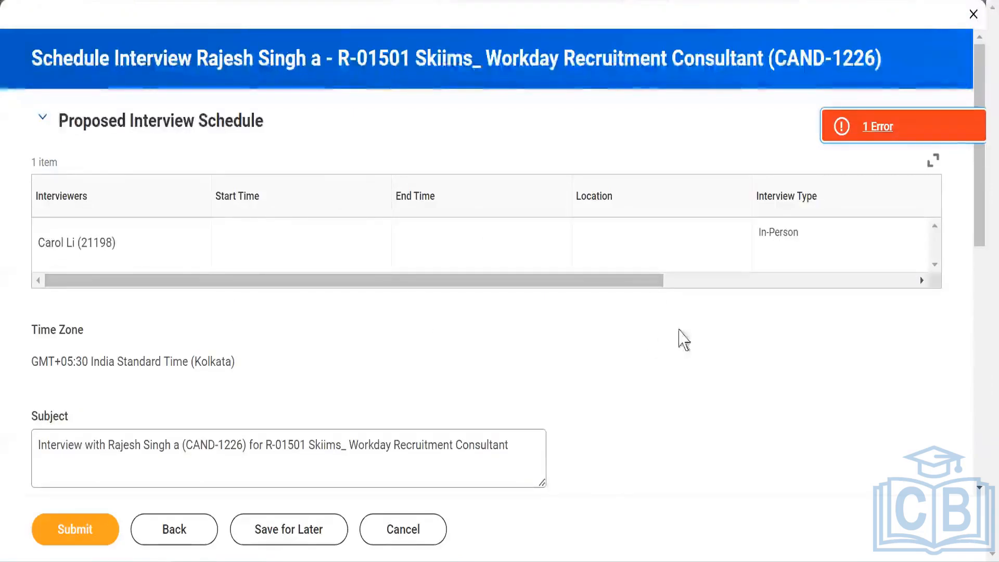
scroll(138, 377, "down", 8)
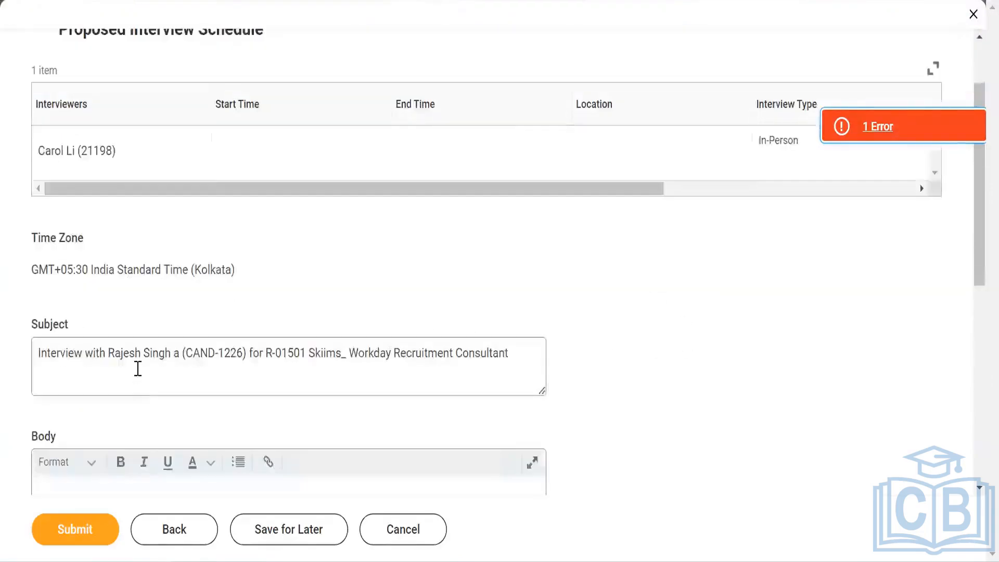
scroll(187, 330, "down", 2)
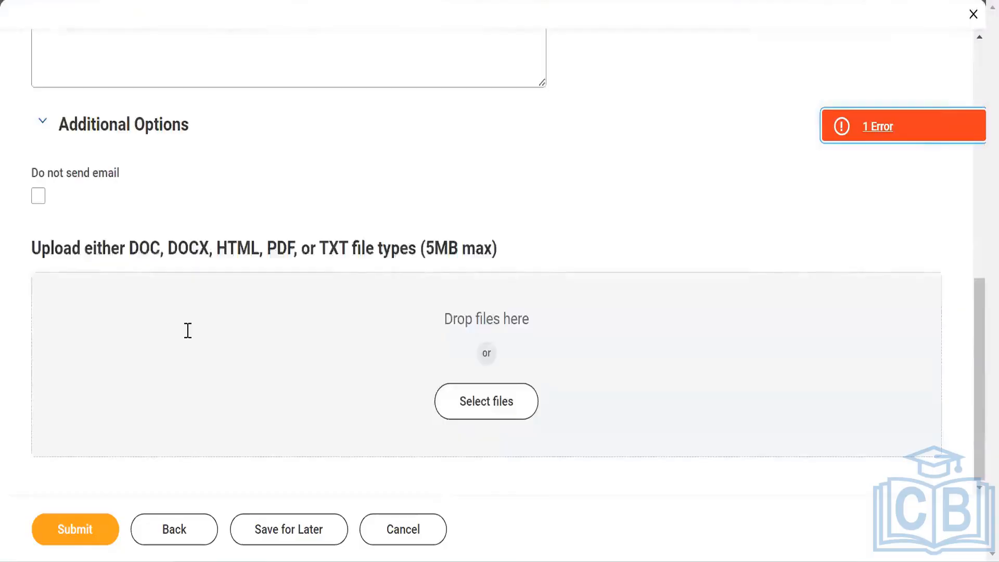
scroll(187, 330, "up", 10)
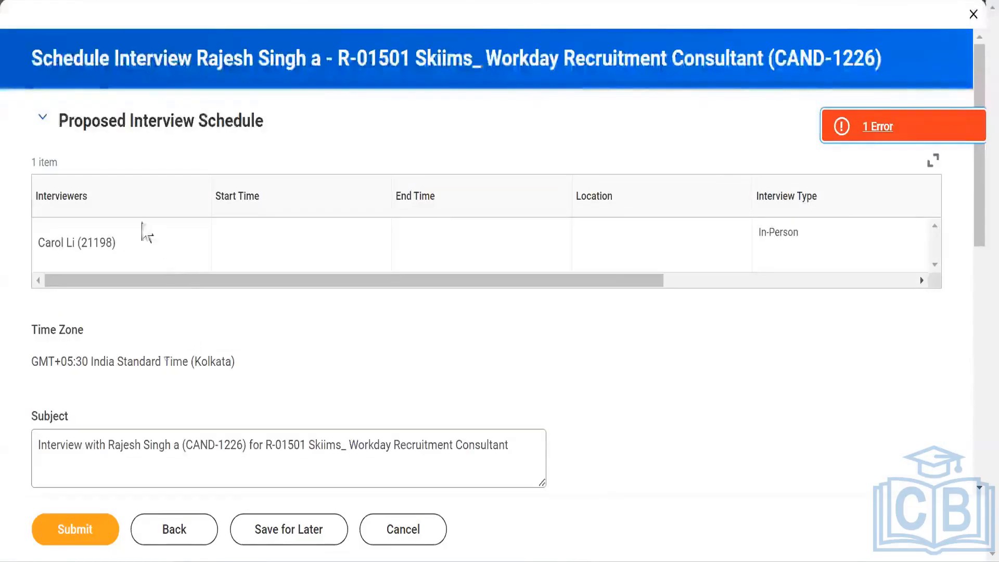
left_click(174, 528)
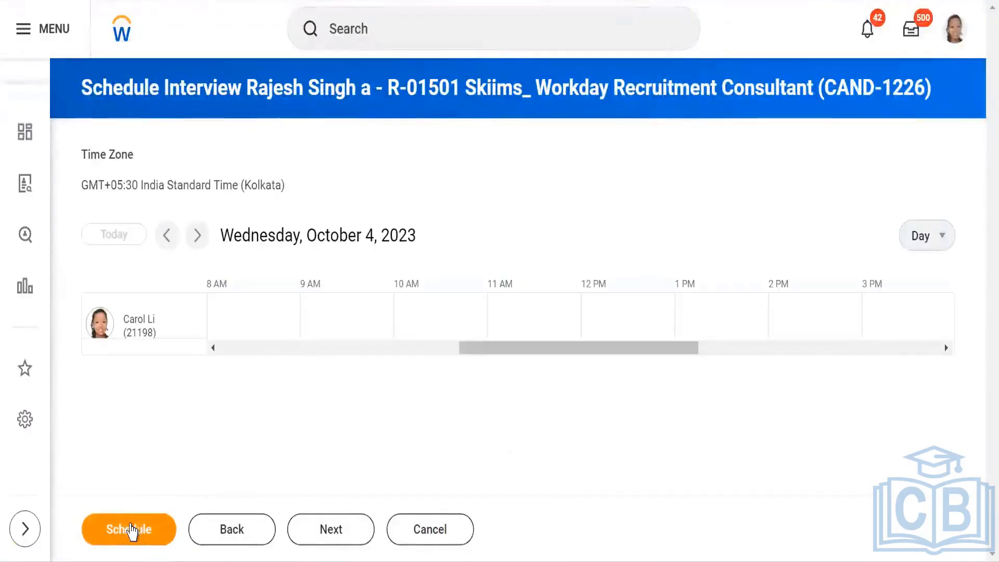
Step: Add a 60-minute session on 04/10/2023 at 08:00 AM with the listed interviewer and submit the interview schedule
left_click(131, 530)
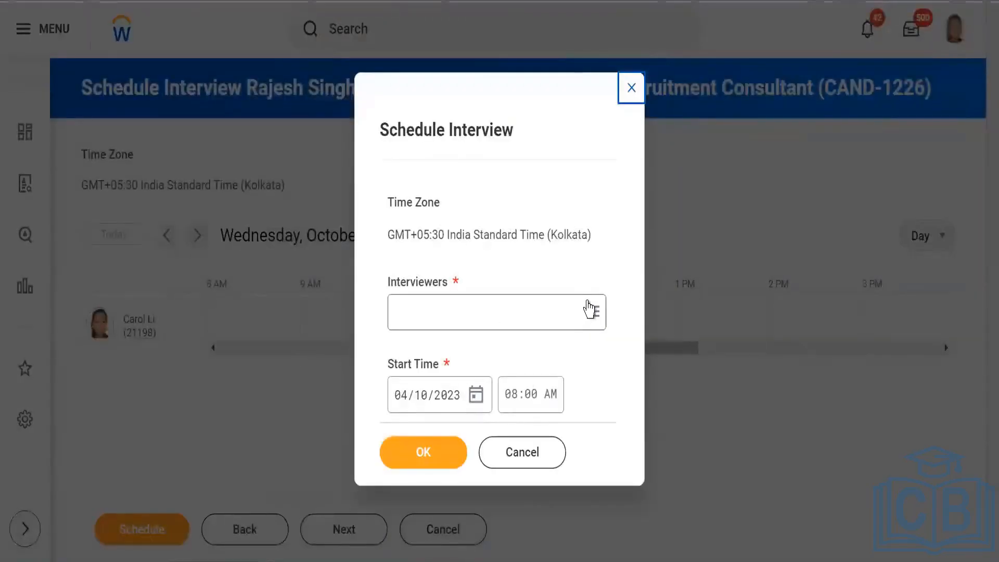
left_click(588, 302)
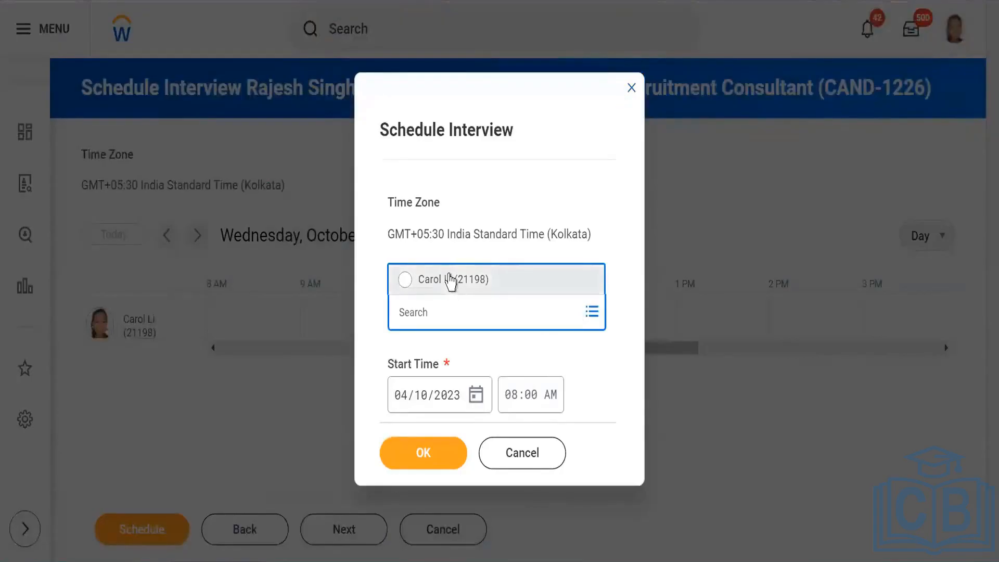
left_click(450, 280)
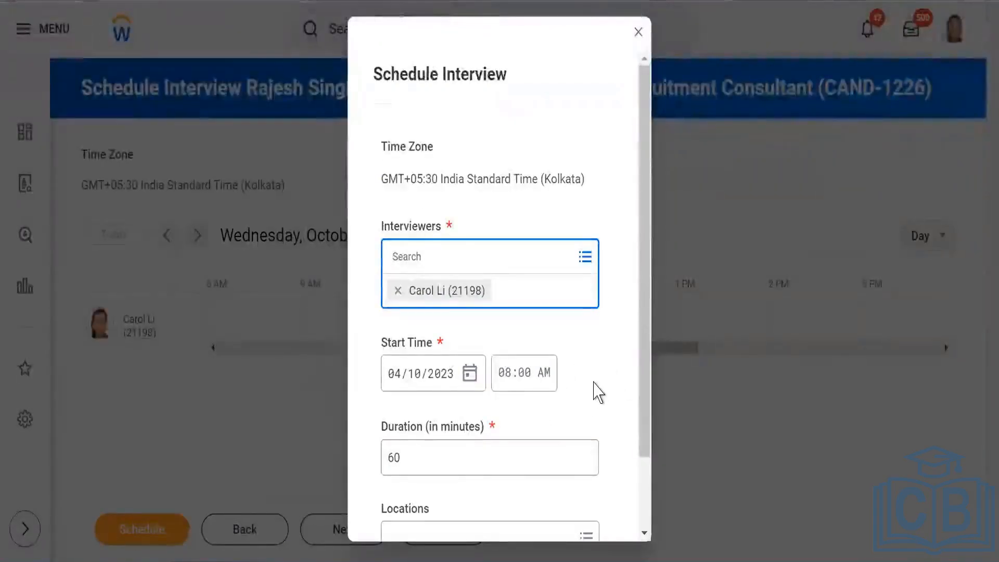
left_click(508, 380)
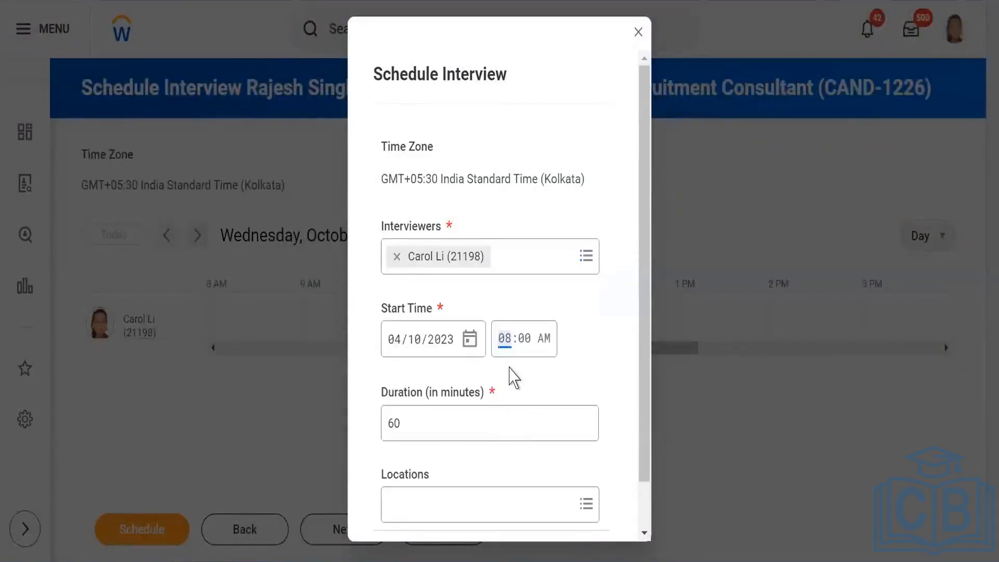
scroll(572, 375, "down", 1)
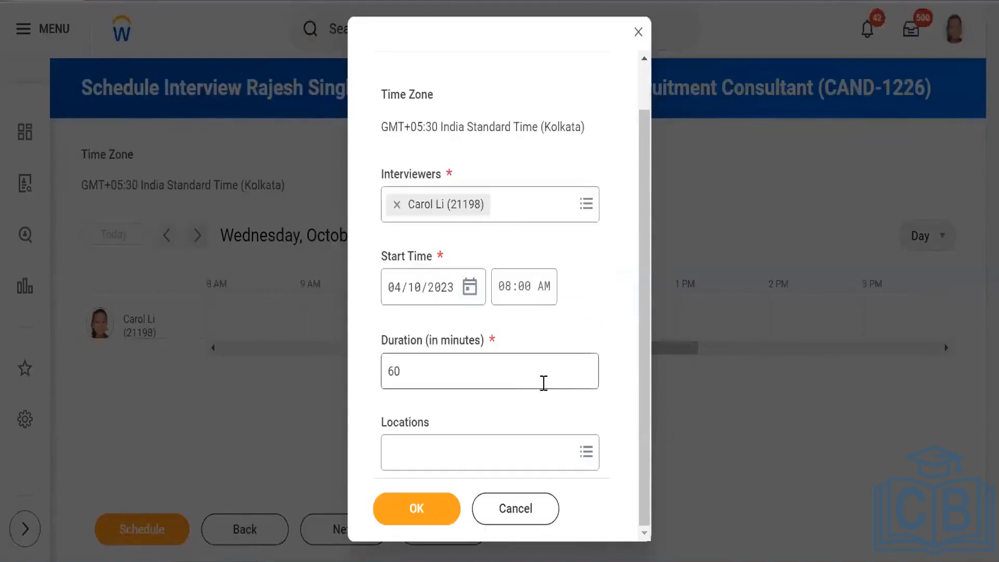
left_click(420, 514)
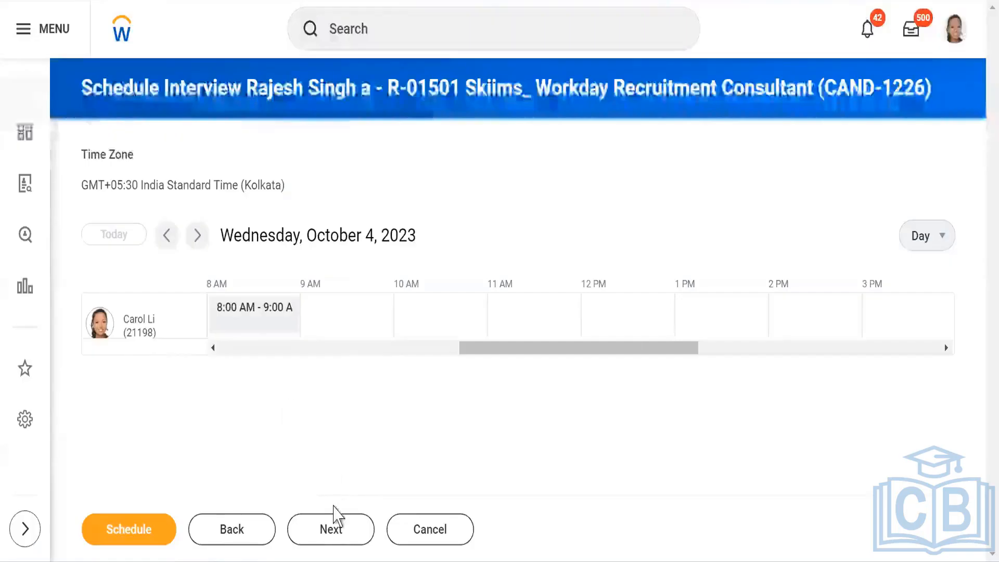
left_click(332, 528)
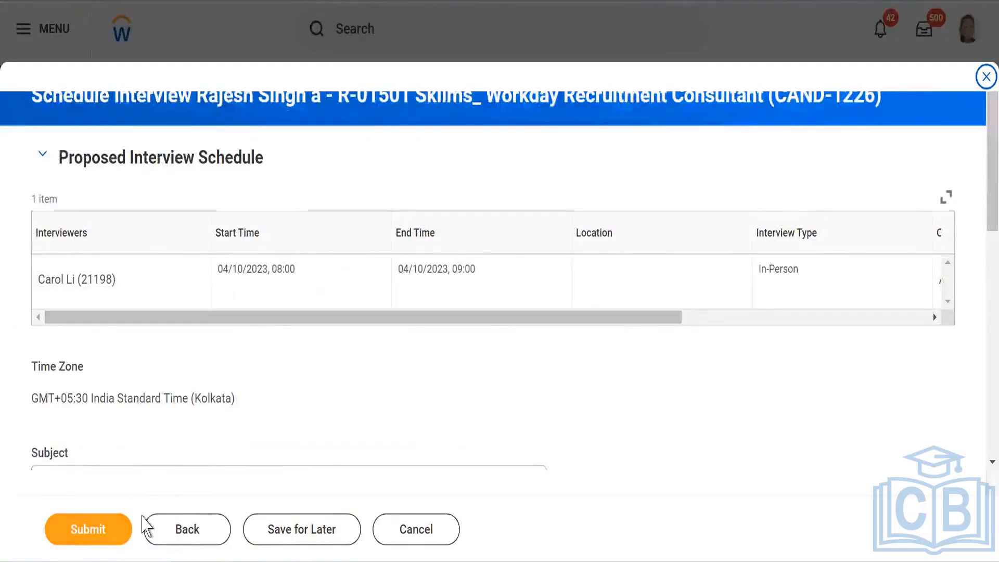
left_click(89, 530)
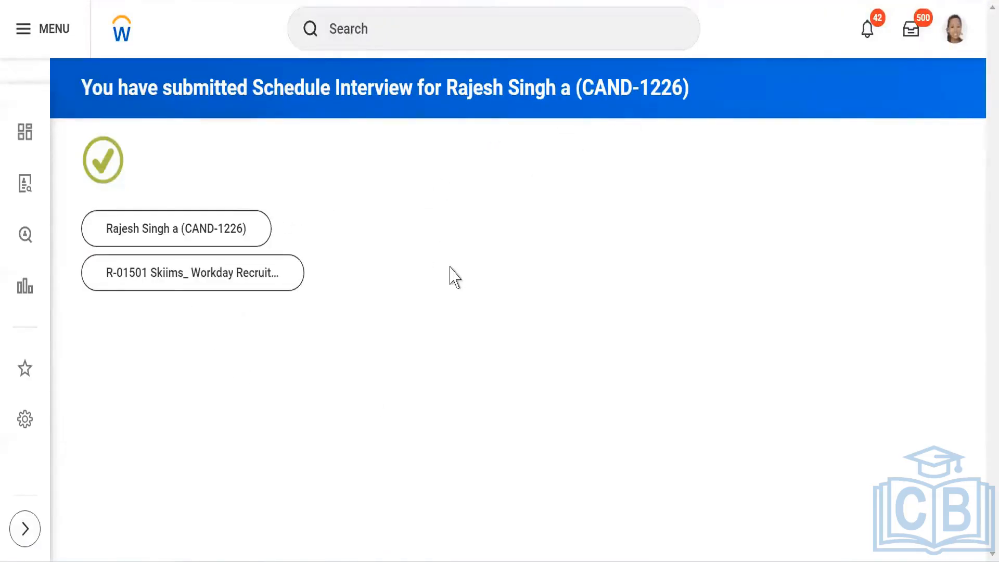
Step: Search for and open the Interview business process definition for SKIIMS PVT LTD
left_click(475, 40)
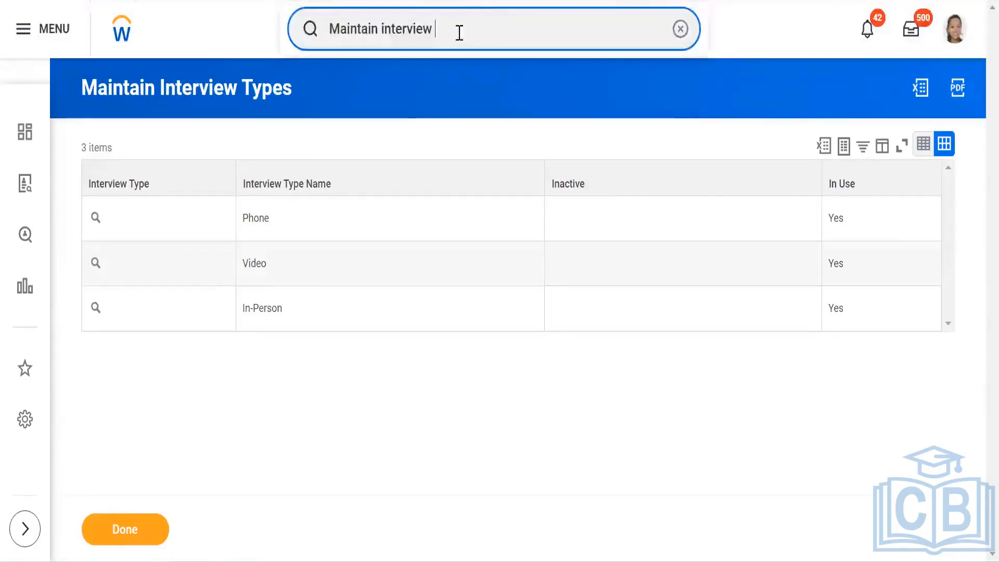
left_click_drag(457, 31, 249, 38)
type("B")
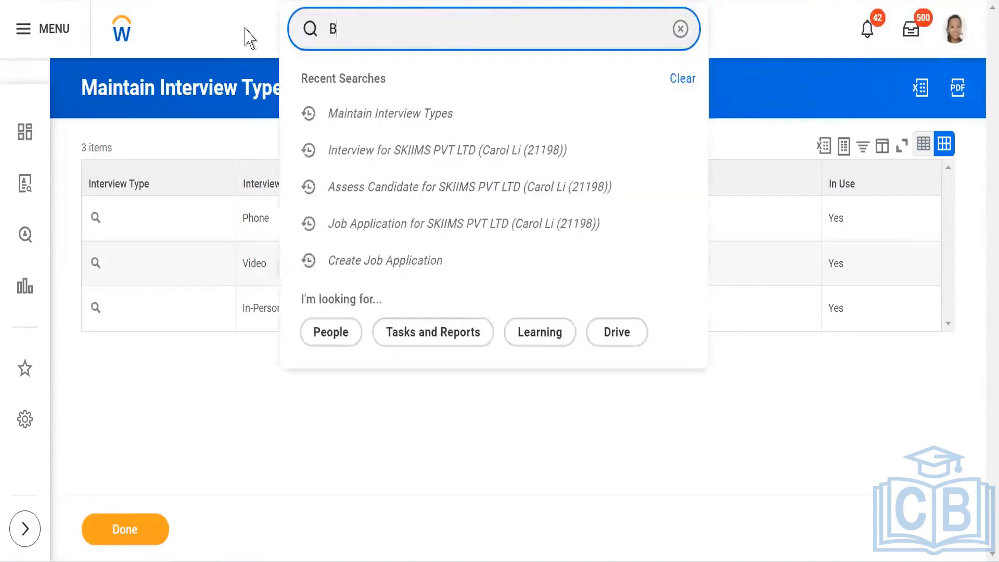
type("P:")
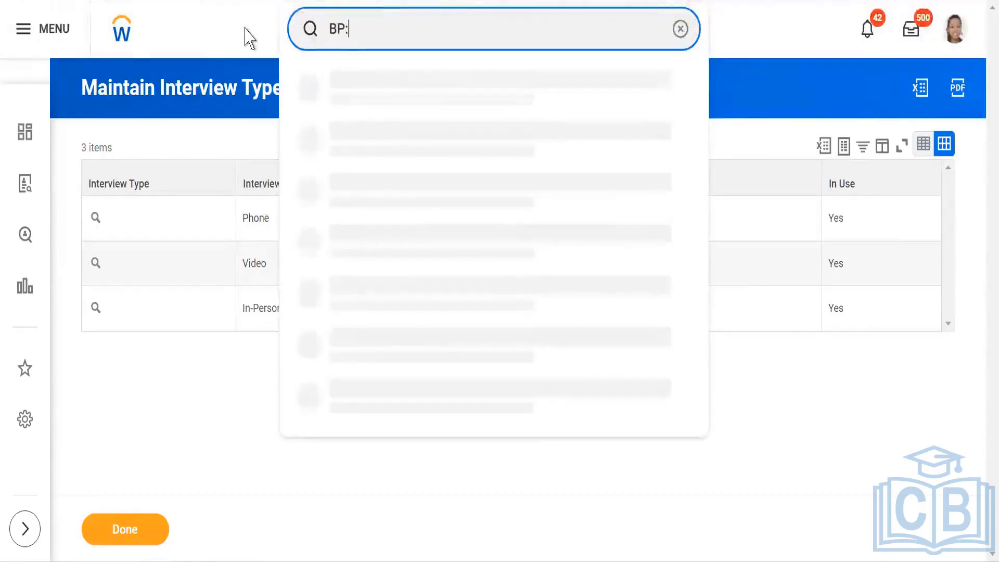
type("Inte")
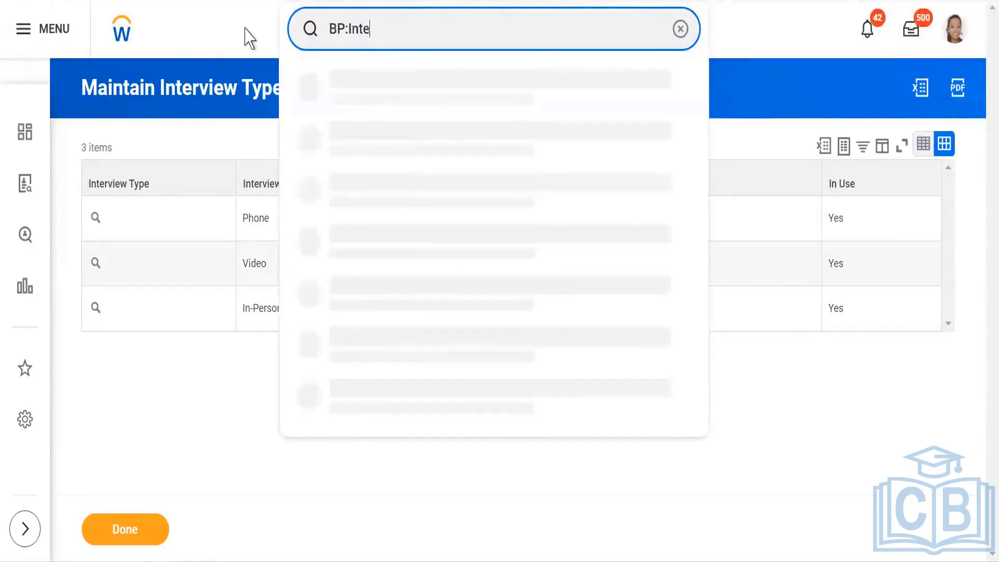
type("rview")
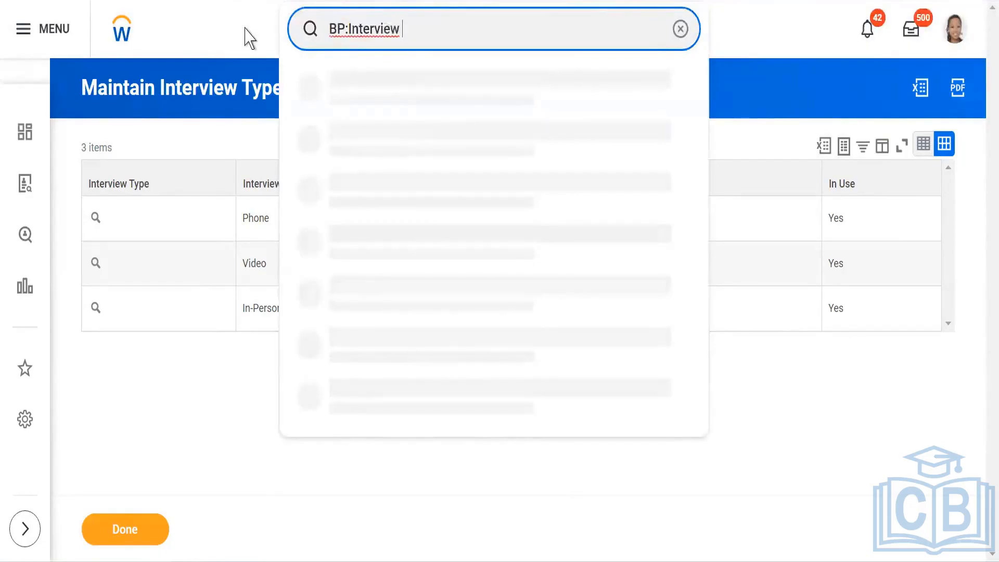
type(" skiims")
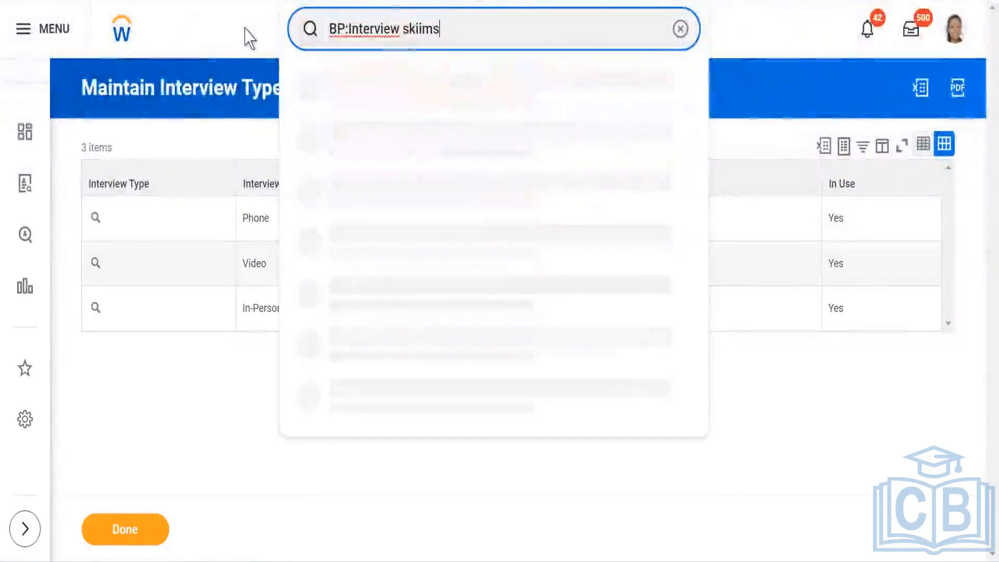
left_click(379, 86)
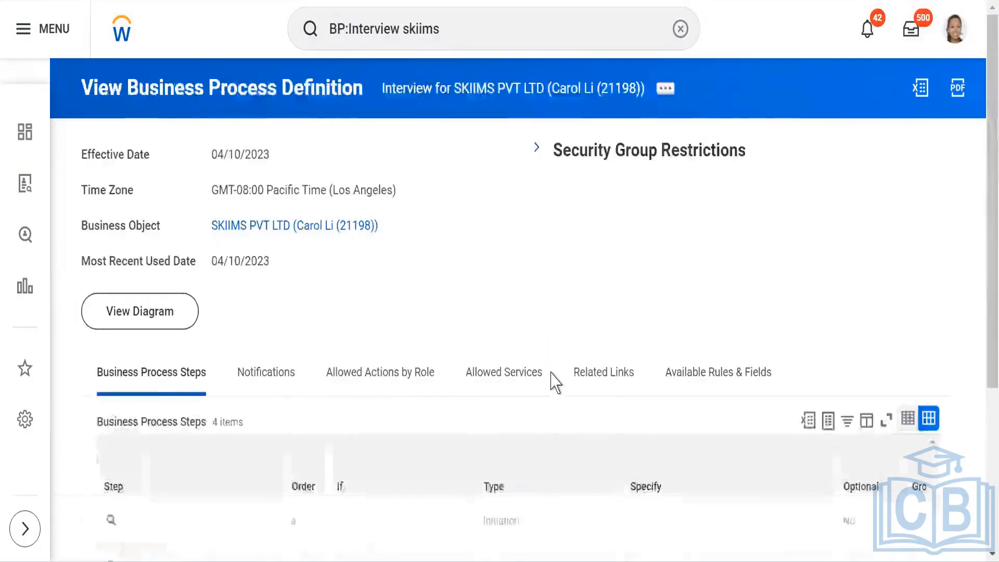
scroll(550, 379, "down", 5)
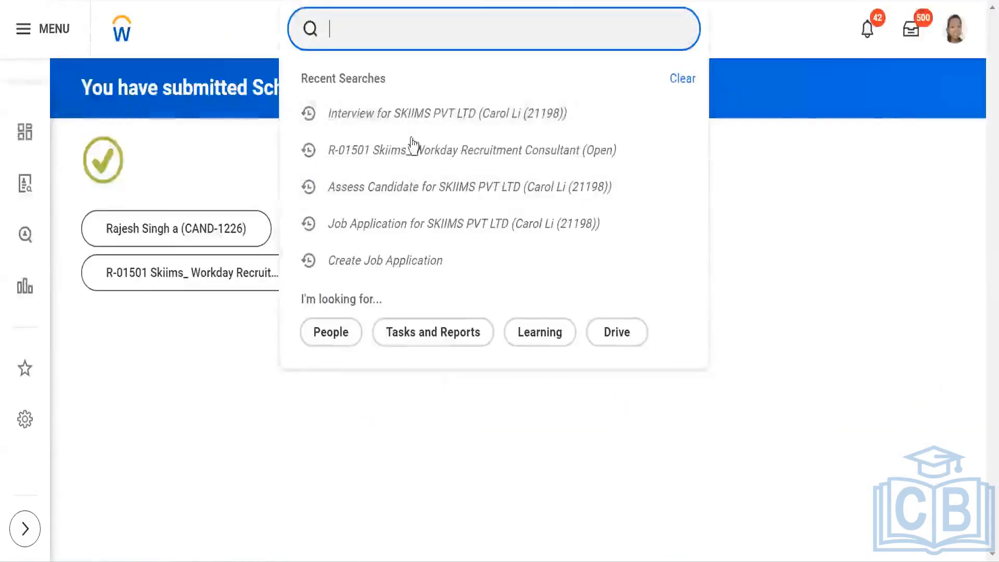
Step: Open the R-01501 Skiims_ Workday Recruitment Consultant requisition's candidate list and open the awaiting interview-stage candidate's task
left_click(413, 161)
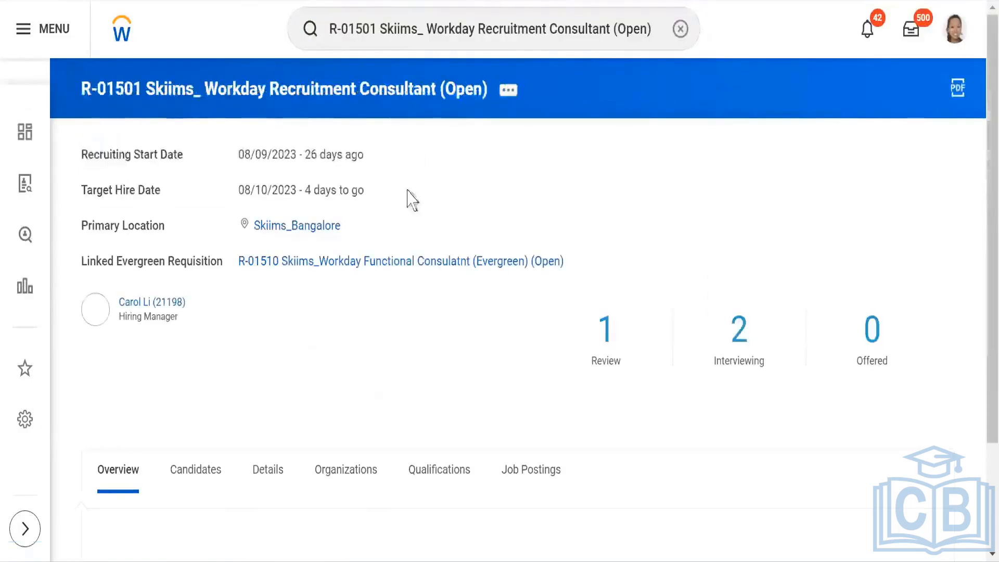
scroll(346, 286, "down", 3)
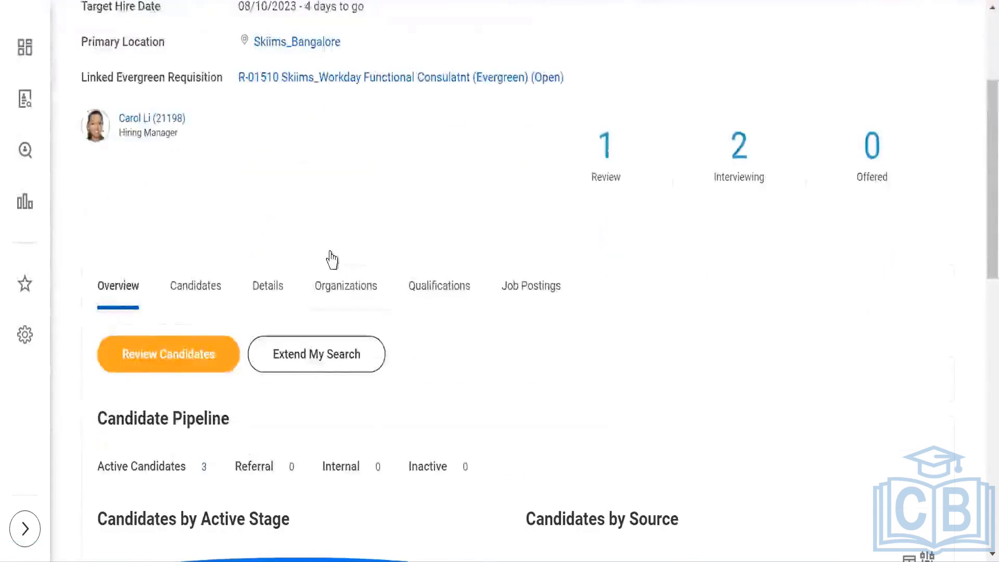
scroll(329, 259, "down", 2)
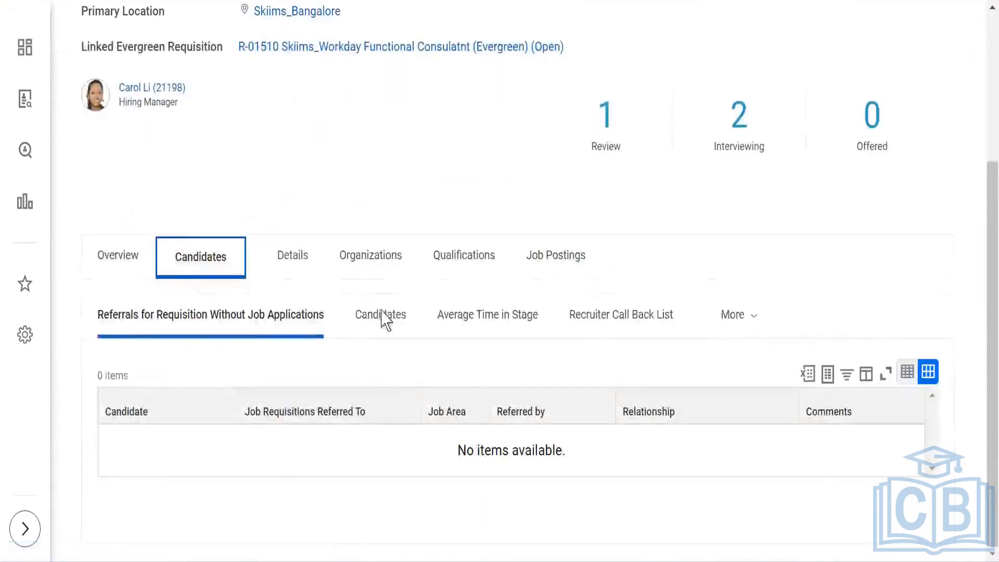
left_click(383, 318)
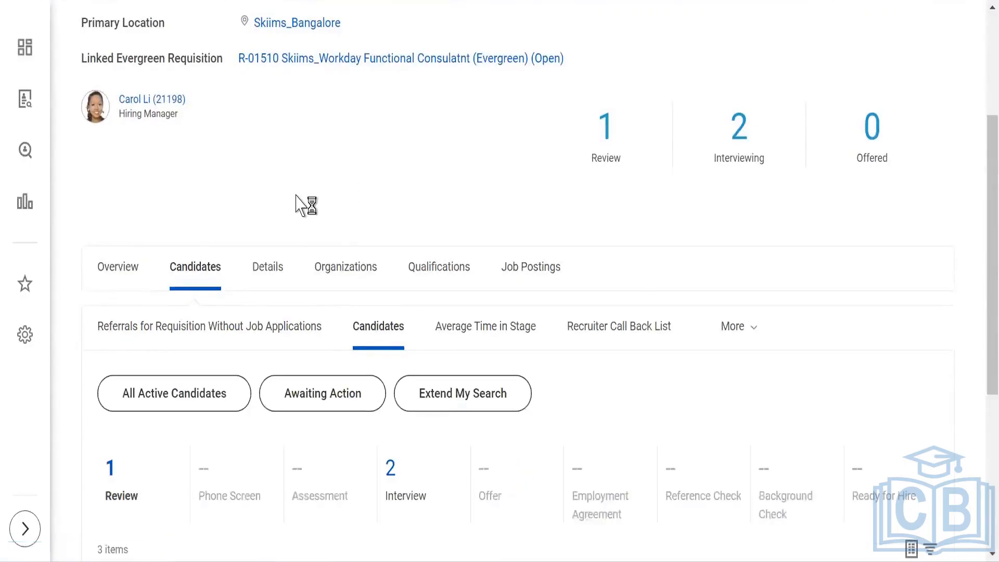
scroll(301, 206, "down", 6)
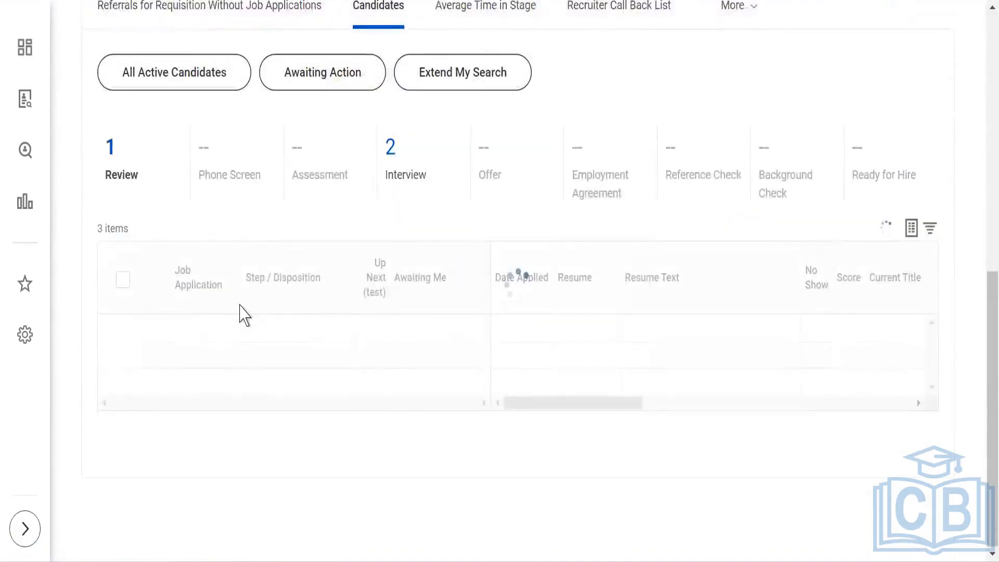
scroll(239, 306, "down", 5)
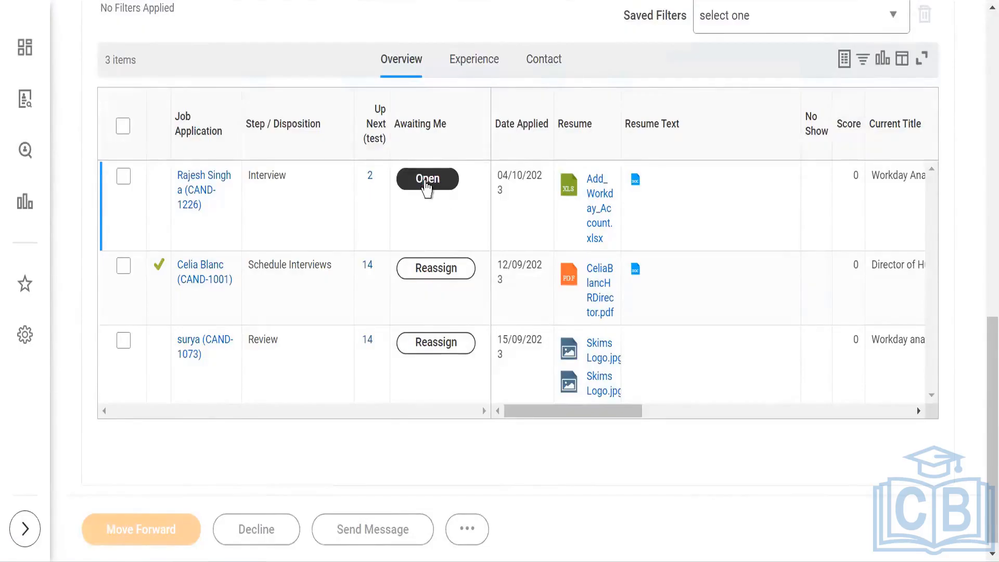
left_click(427, 179)
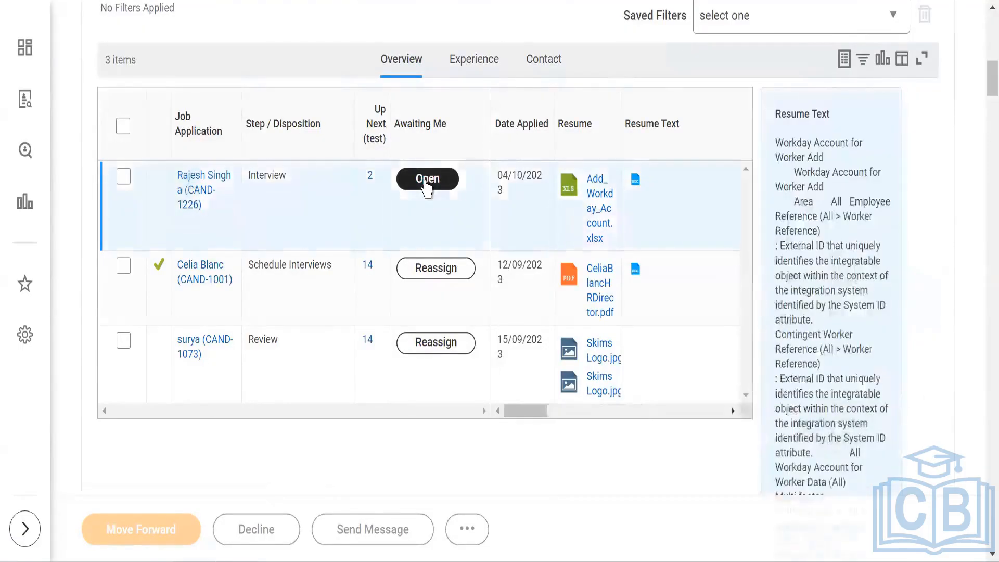
left_click(427, 179)
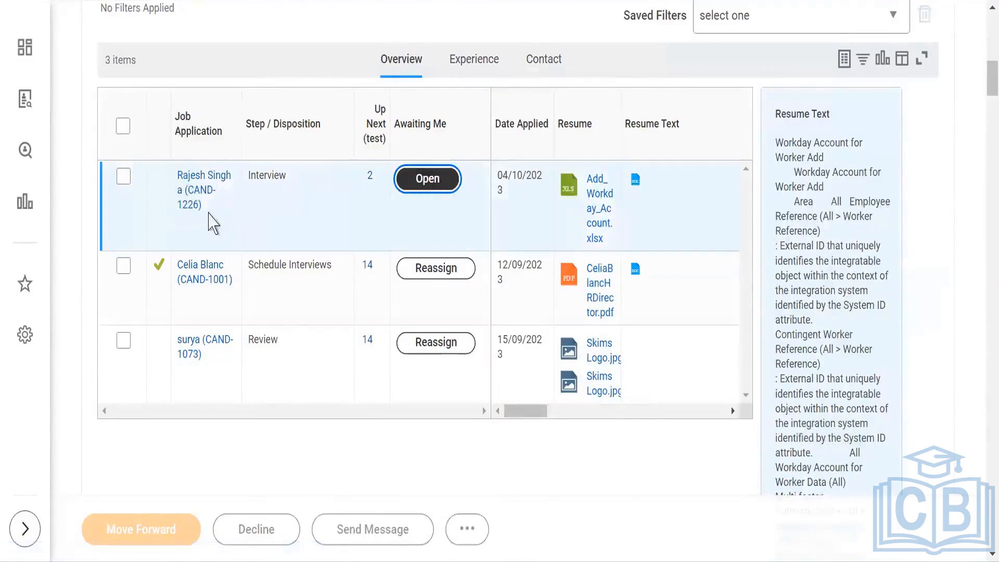
Step: Review the Manage Interview Feedback task's interview schedule, feedback section, comment box and process history
scroll(249, 233, "down", 3)
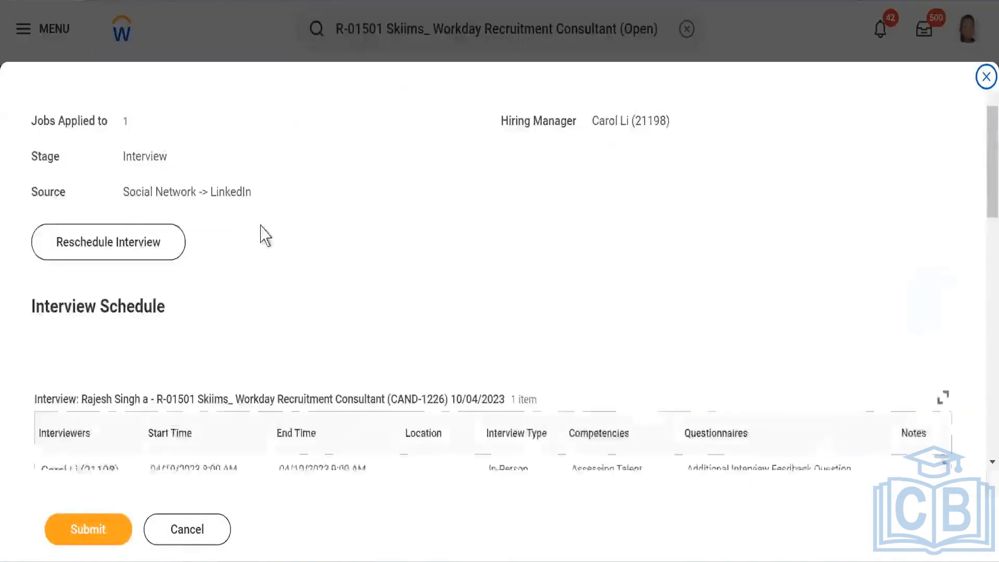
scroll(285, 239, "down", 3)
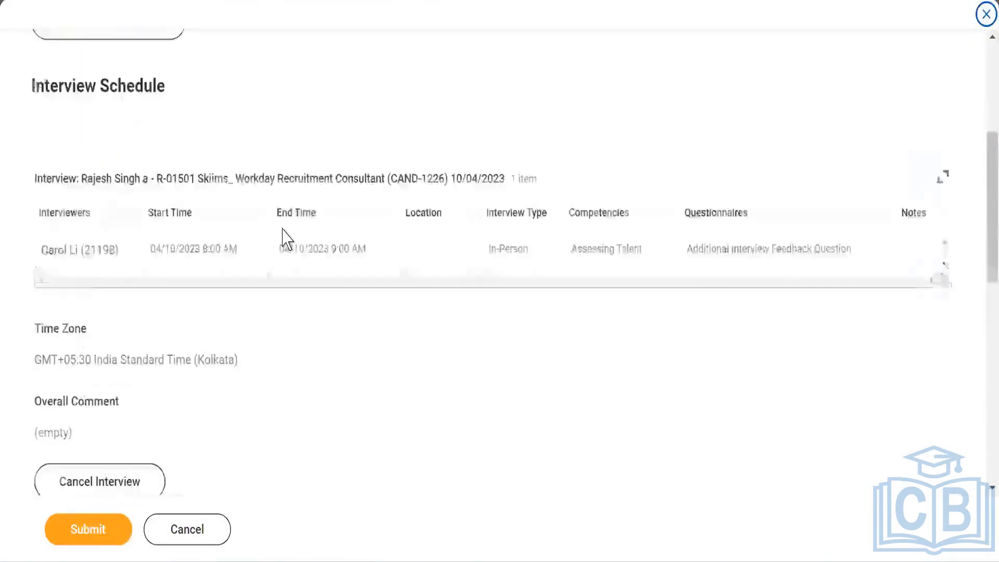
scroll(285, 239, "down", 3)
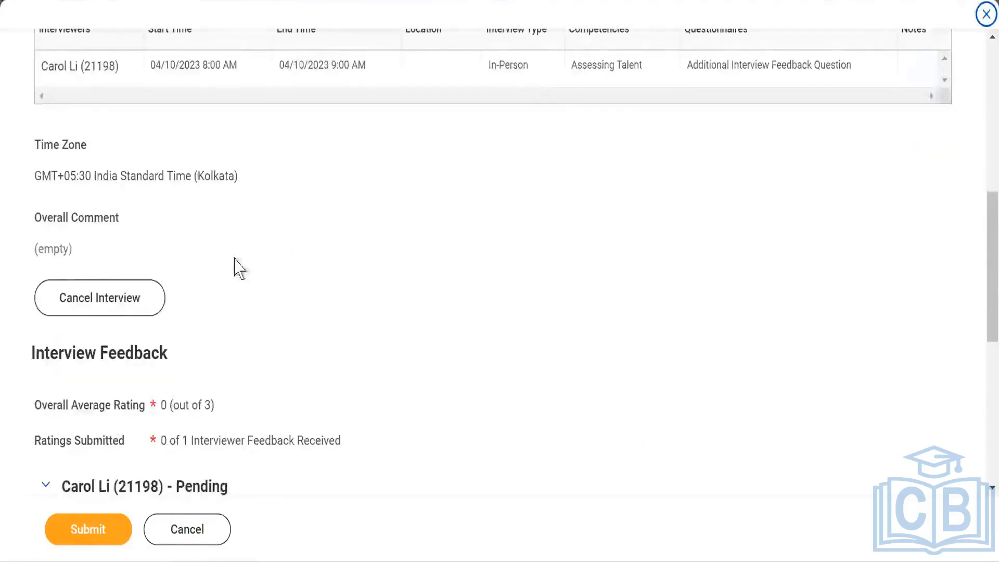
scroll(295, 274, "down", 3)
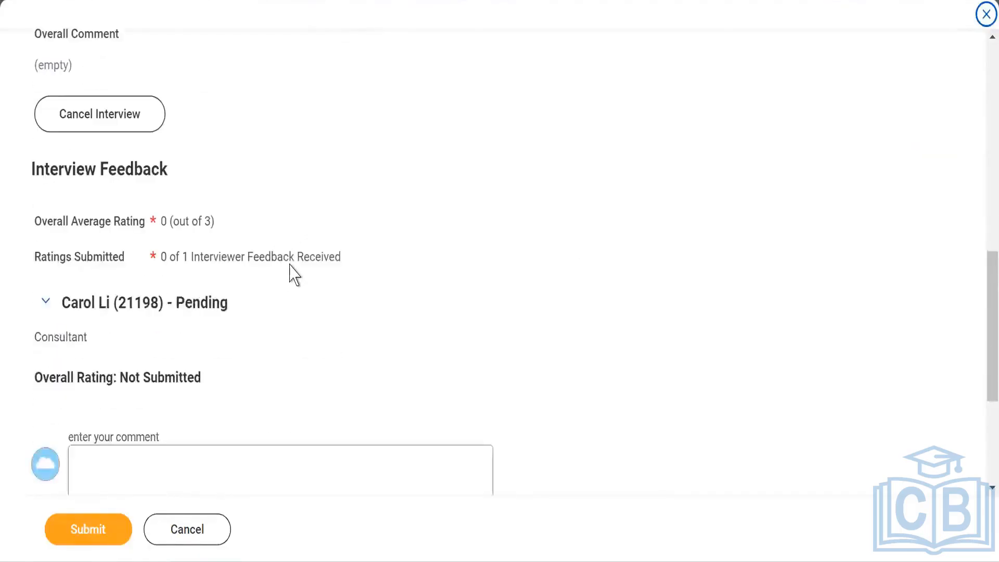
scroll(294, 275, "down", 3)
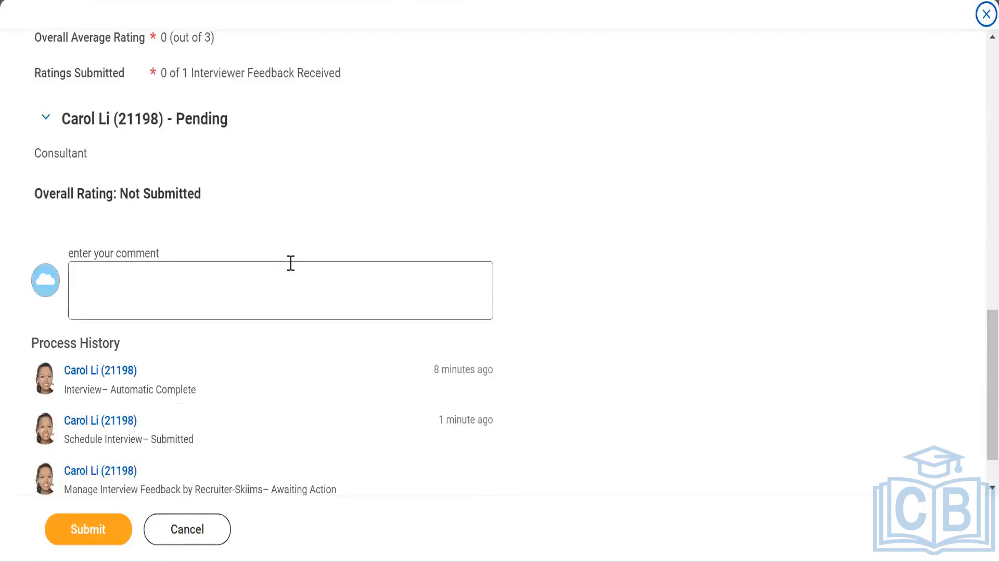
scroll(290, 263, "up", 15)
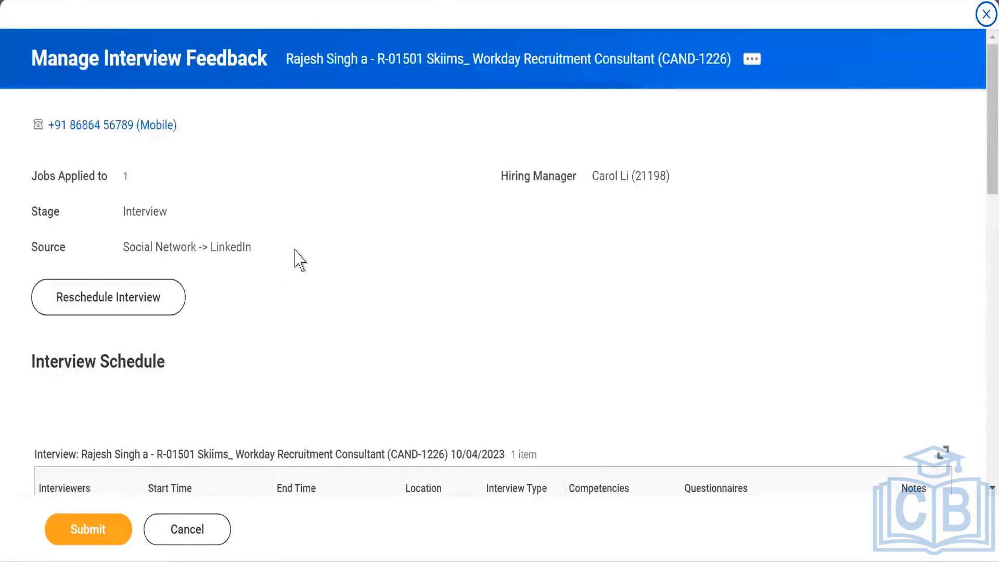
scroll(298, 259, "down", 3)
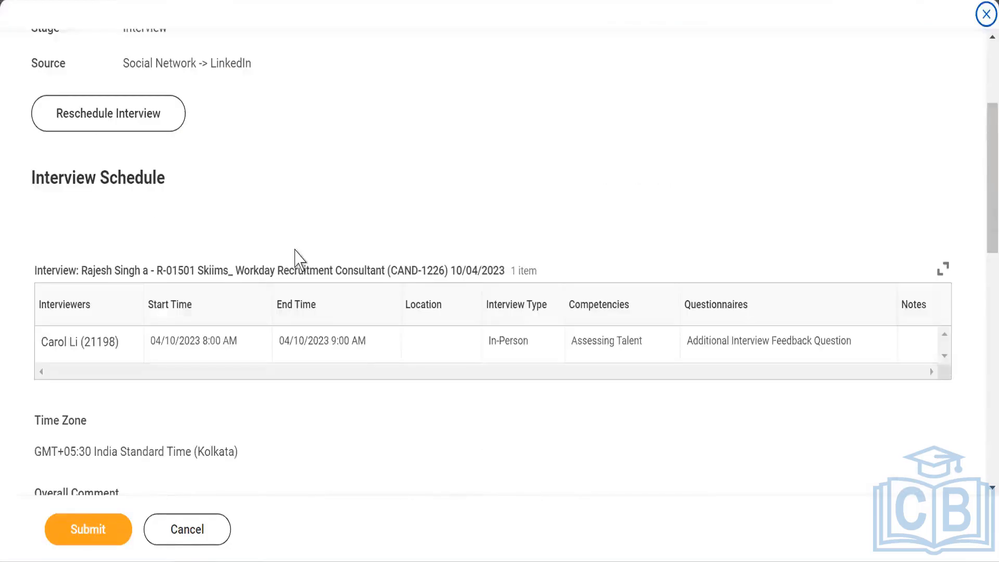
scroll(295, 260, "up", 3)
scroll(295, 261, "down", 13)
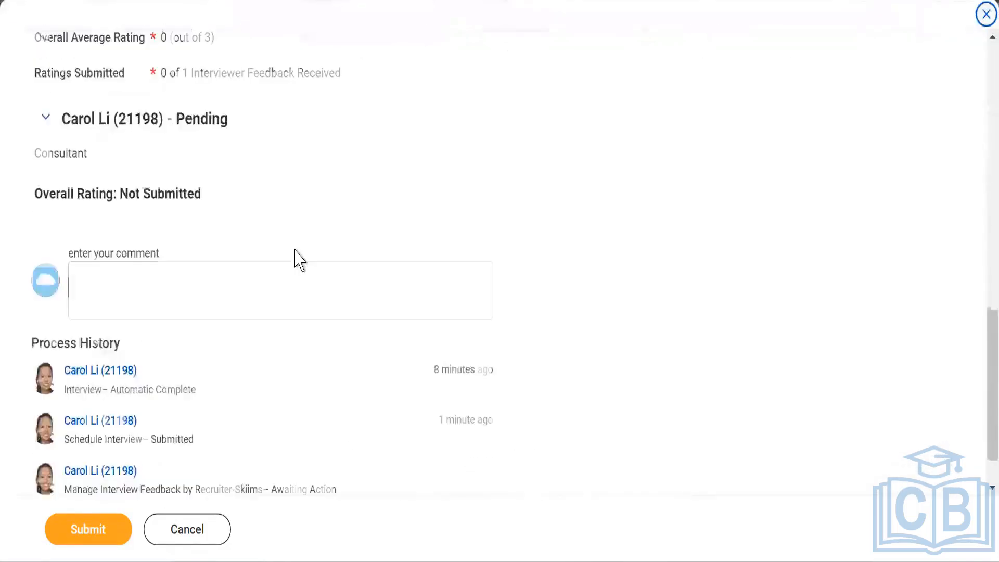
left_click(142, 282)
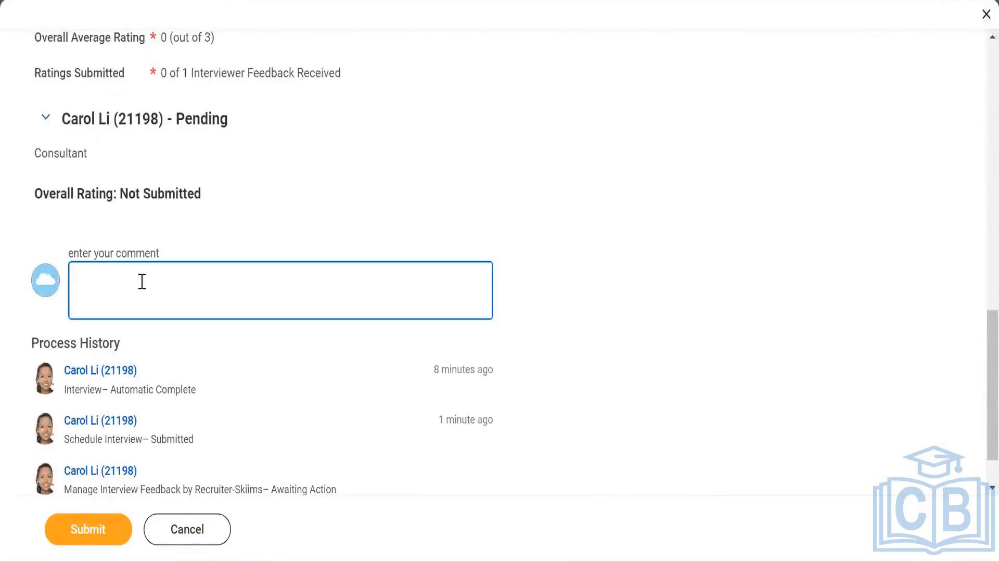
scroll(142, 281, "up", 6)
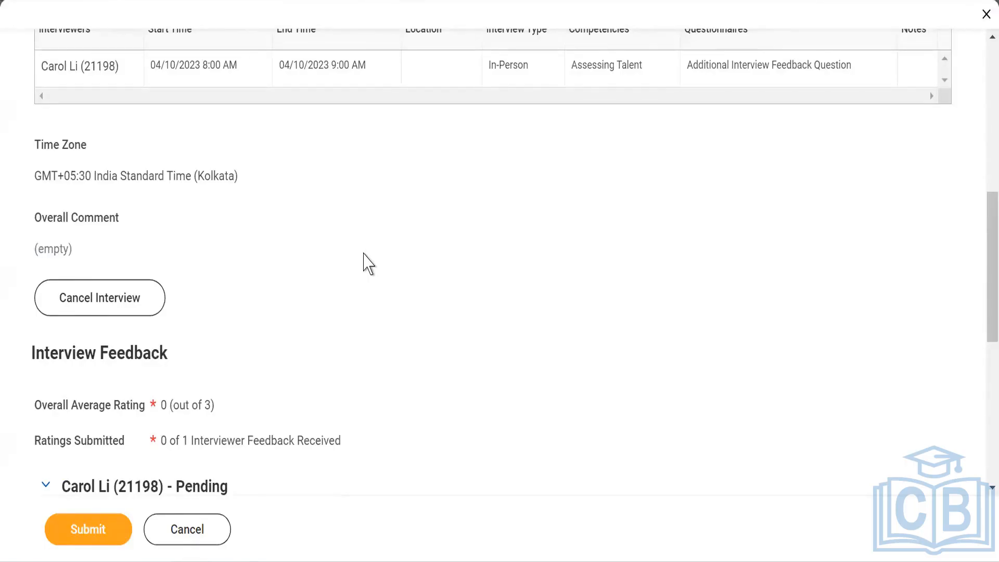
scroll(364, 255, "up", 10)
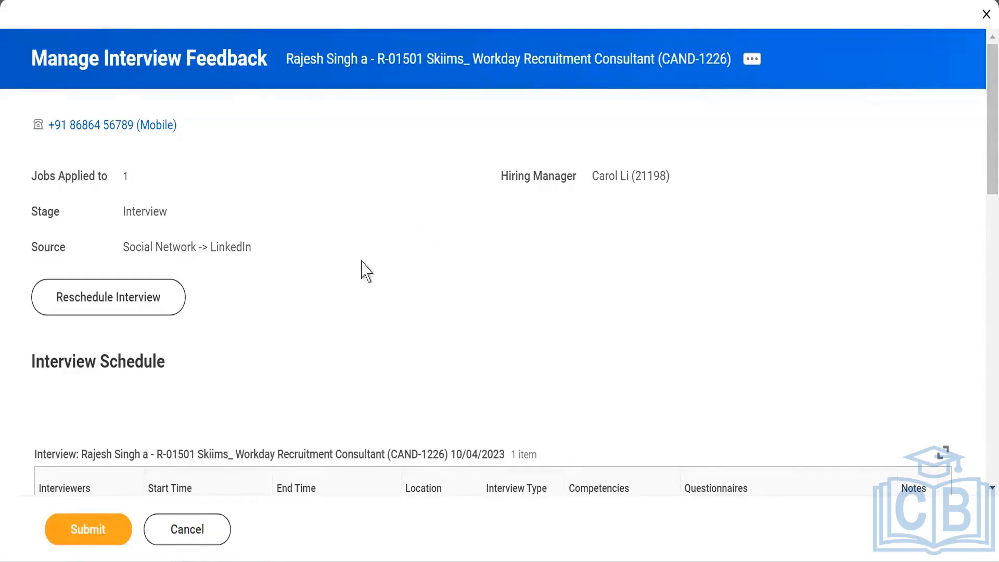
scroll(362, 265, "down", 2)
scroll(354, 271, "down", 5)
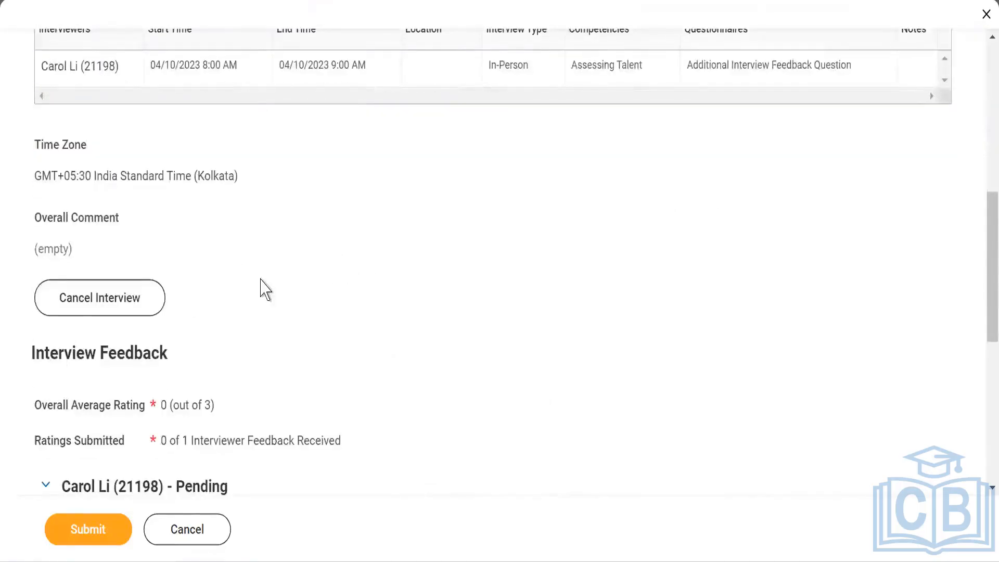
scroll(264, 290, "down", 2)
scroll(264, 290, "down", 2)
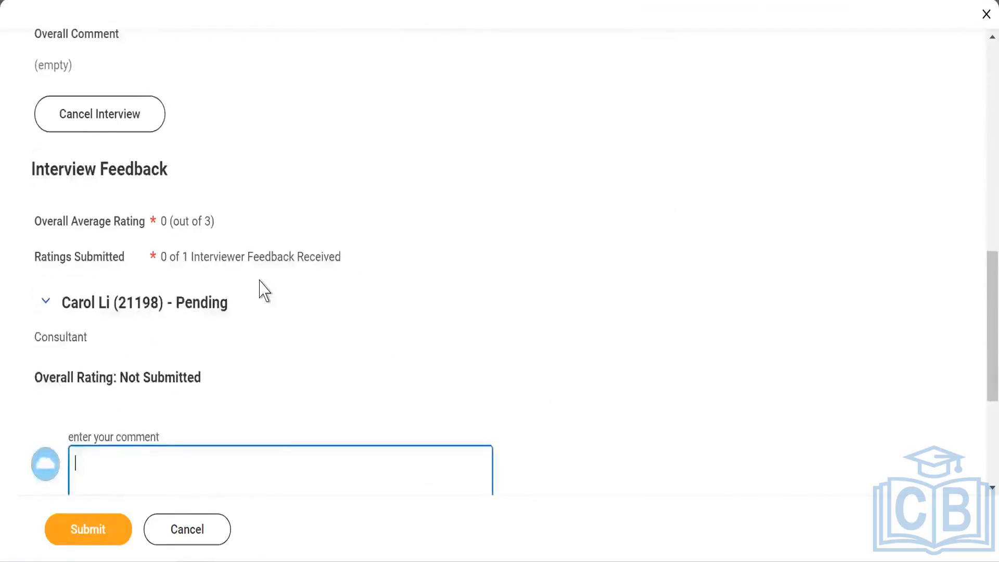
scroll(261, 285, "down", 2)
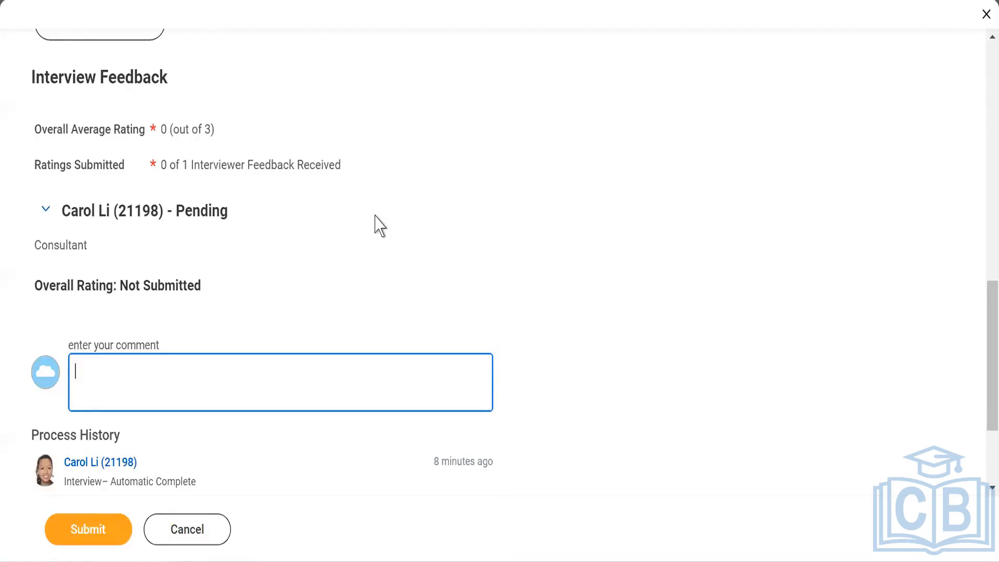
scroll(380, 225, "up", 5)
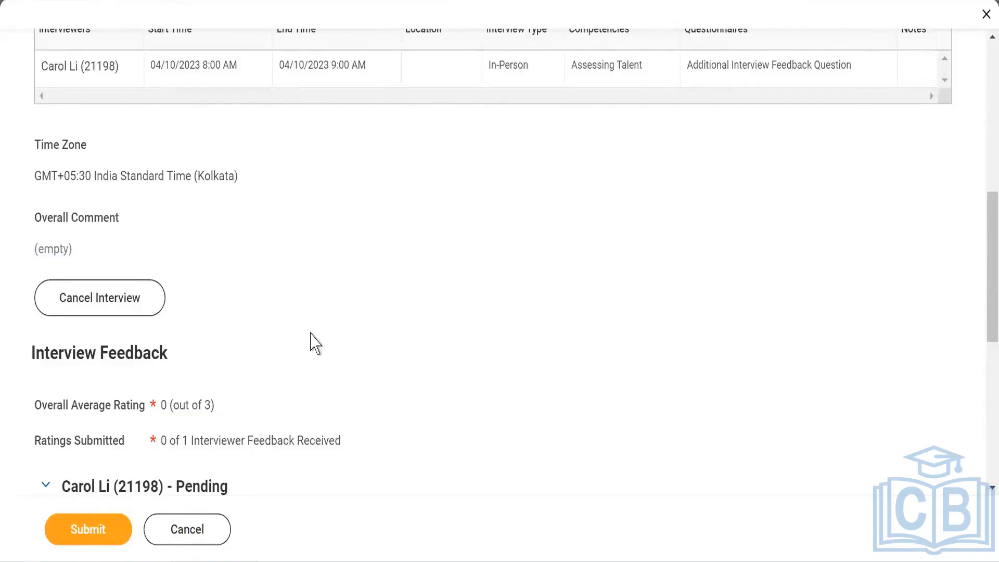
scroll(291, 342, "up", 5)
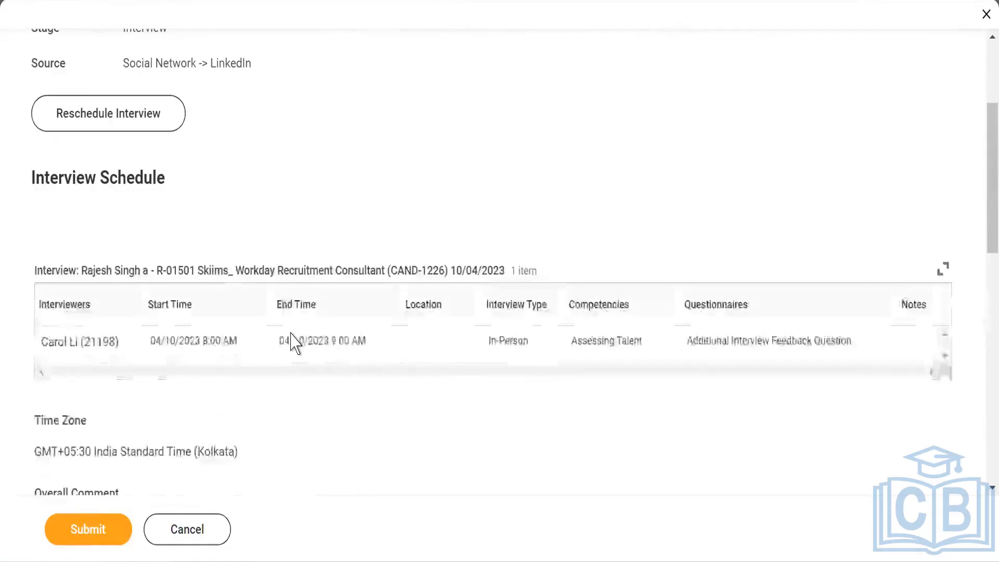
scroll(294, 344, "up", 3)
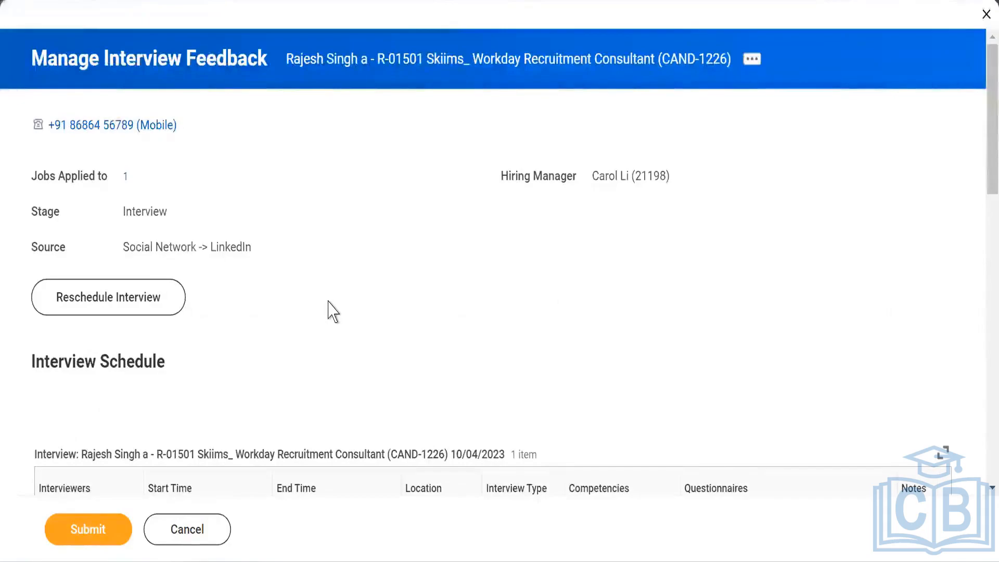
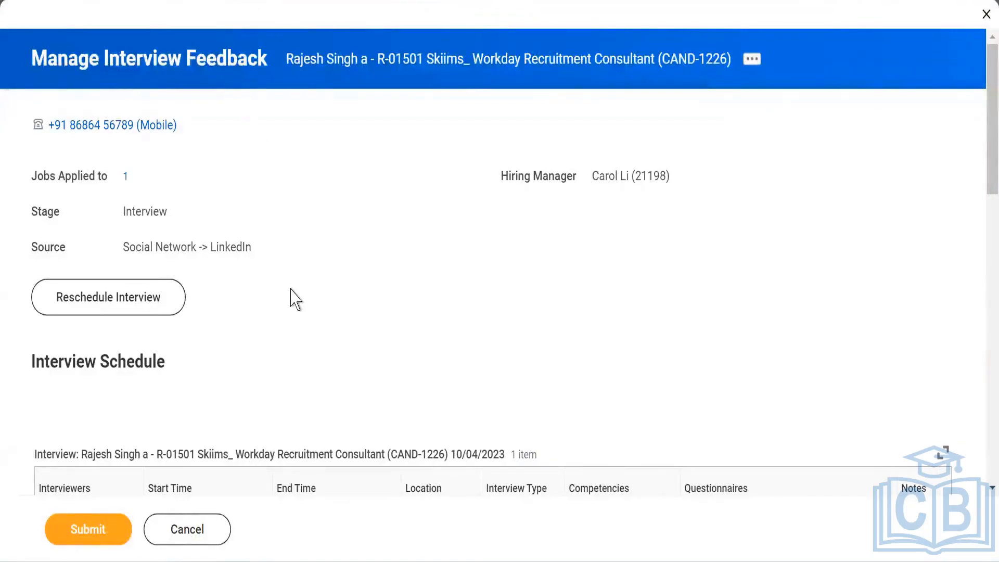
Step: Submit the Manage Interview Feedback task and open the submission details
scroll(295, 299, "down", 8)
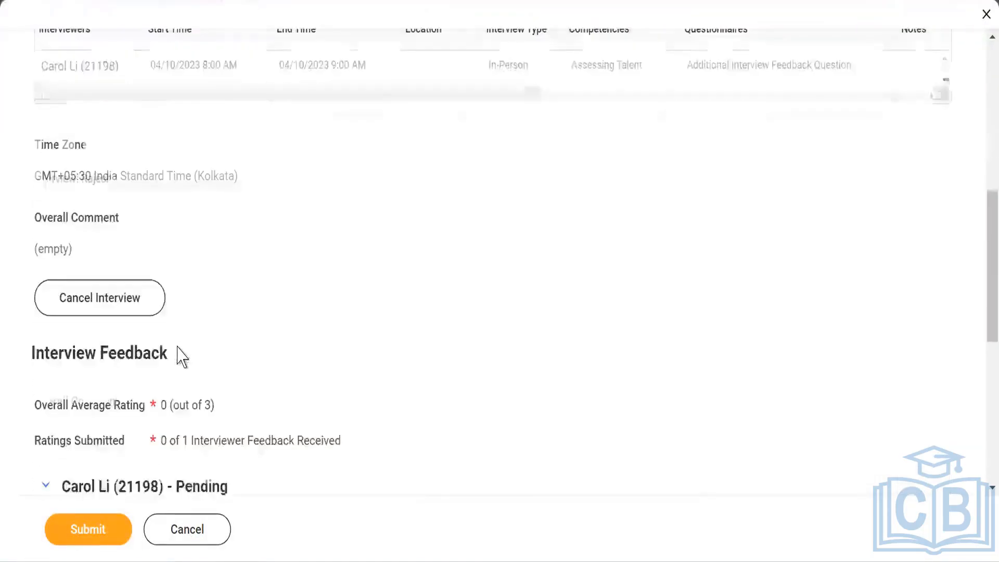
scroll(176, 346, "down", 4)
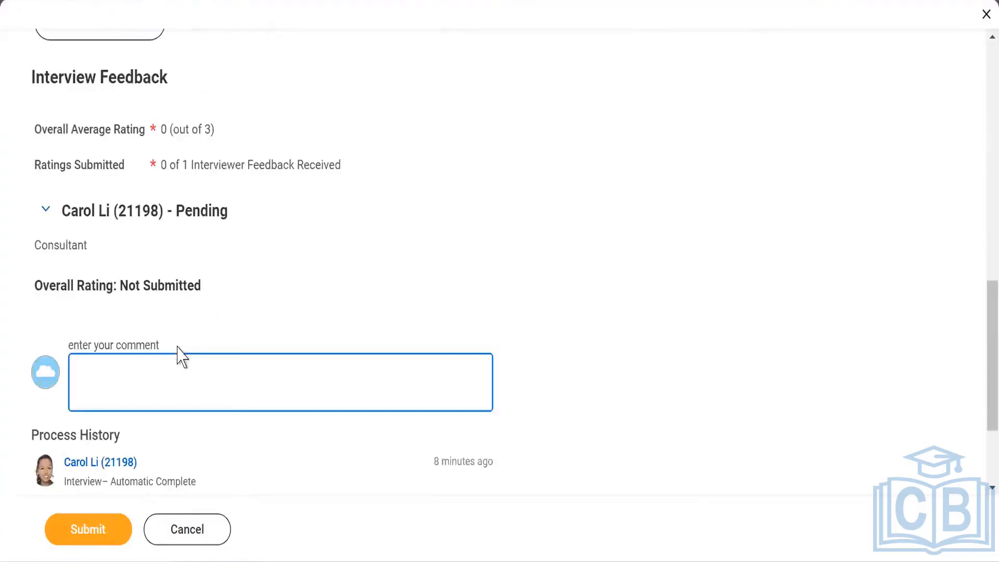
left_click(86, 534)
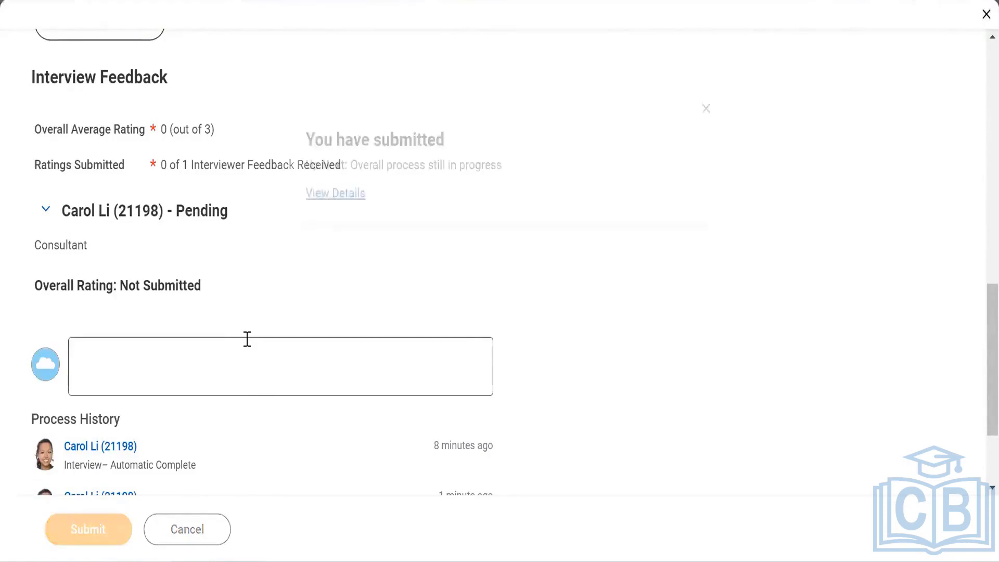
left_click(333, 195)
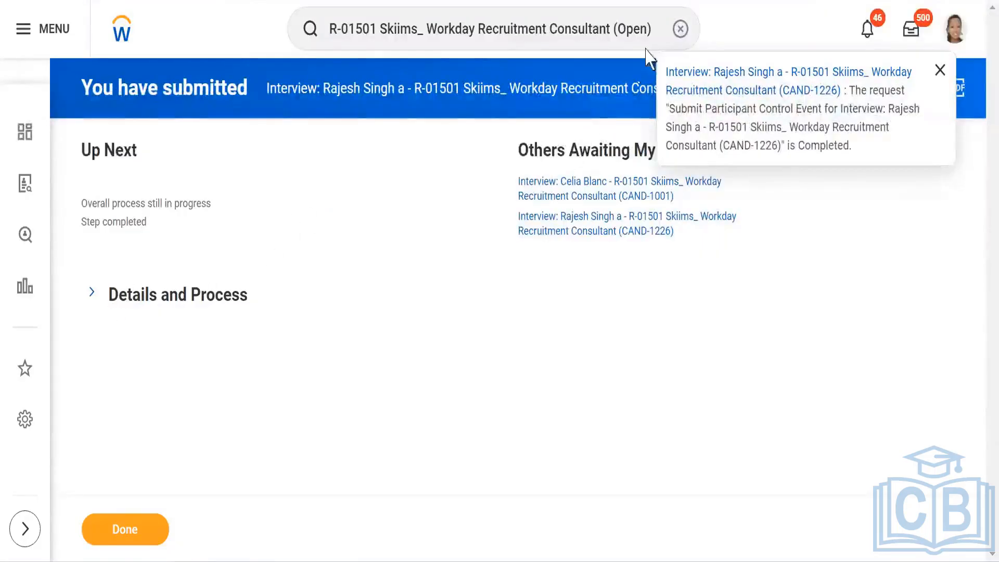
Step: Search for and reopen the R-01501 Skiims_ Workday Recruitment Consultant requisition from recent searches
left_click(659, 29)
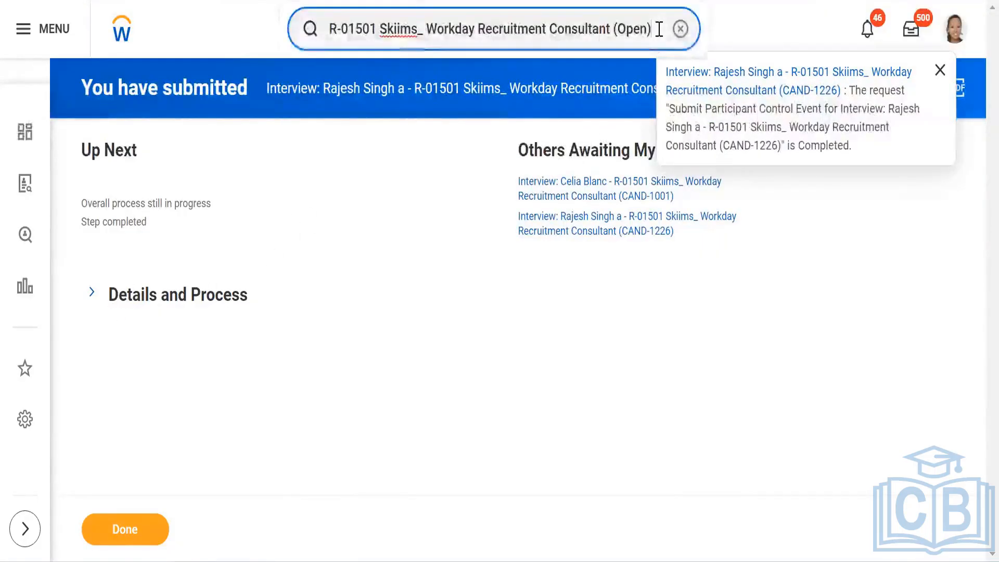
key("BackSpace")
key("BackSpace")
key("BackSpace")
key("BackSpace")
key("BackSpace")
key("BackSpace")
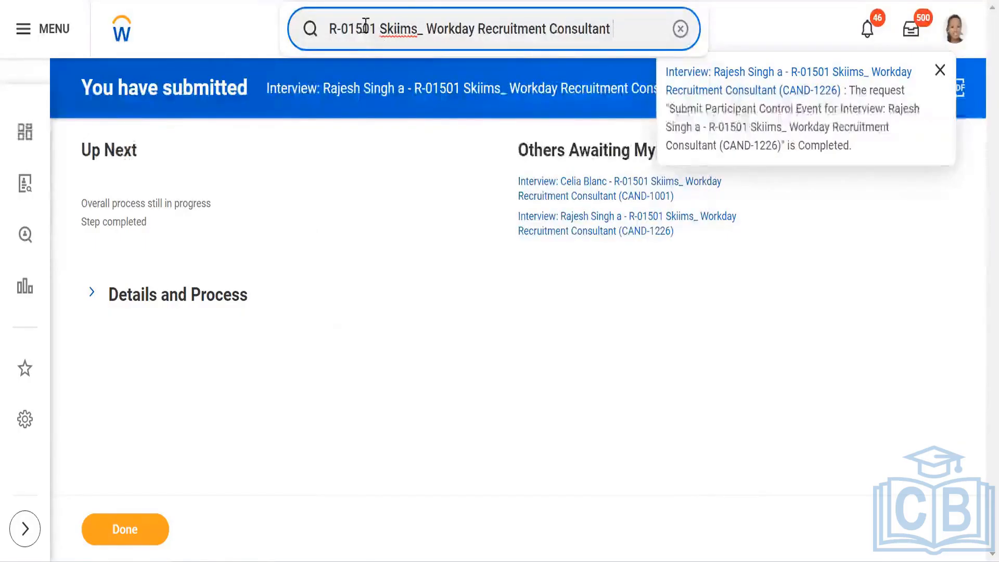
left_click_drag(637, 29, 219, 31)
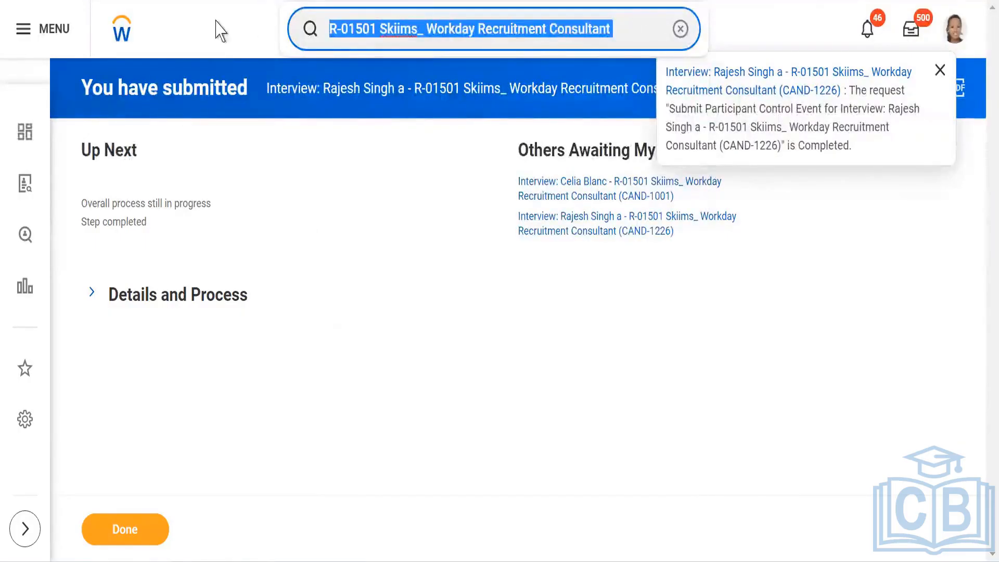
type("JR")
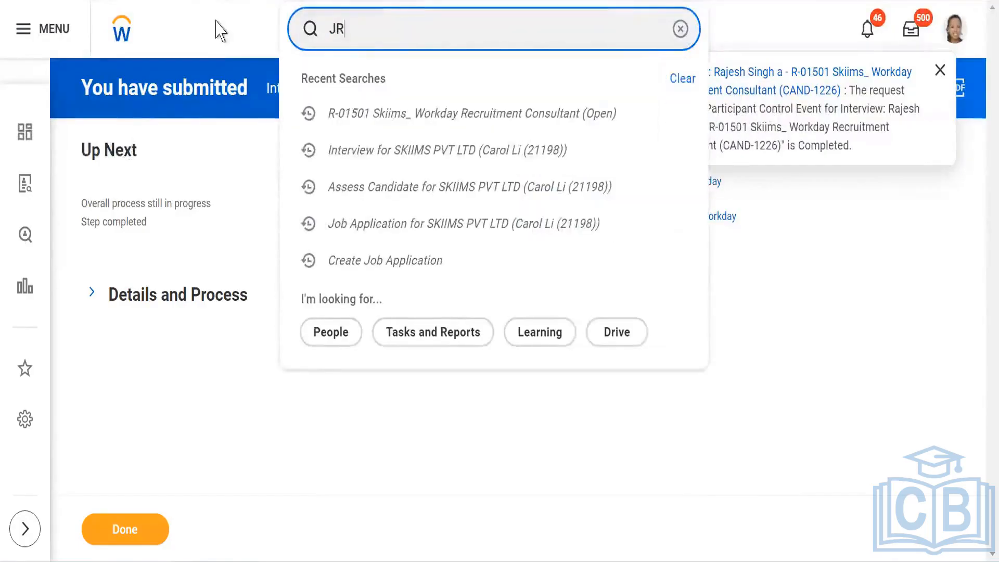
left_click(477, 124)
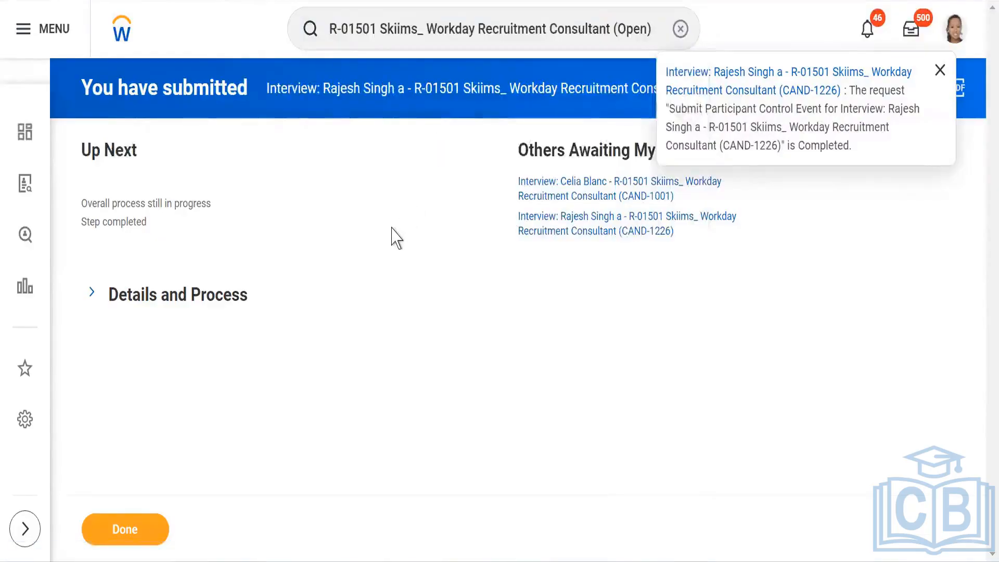
Step: Open the requisition's Candidates tab and its Candidates list
scroll(270, 286, "down", 4)
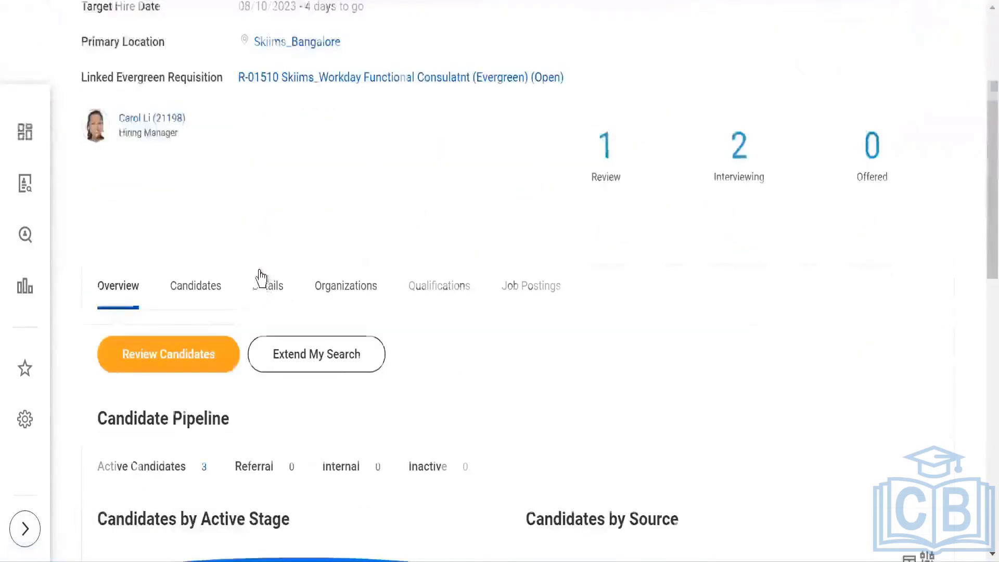
scroll(260, 276, "down", 3)
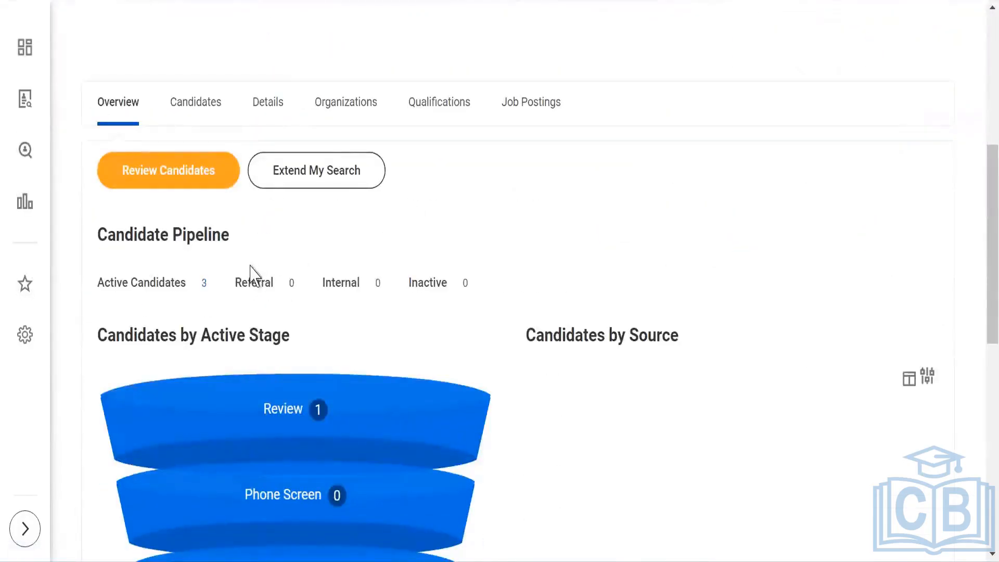
left_click(198, 114)
scroll(494, 255, "down", 2)
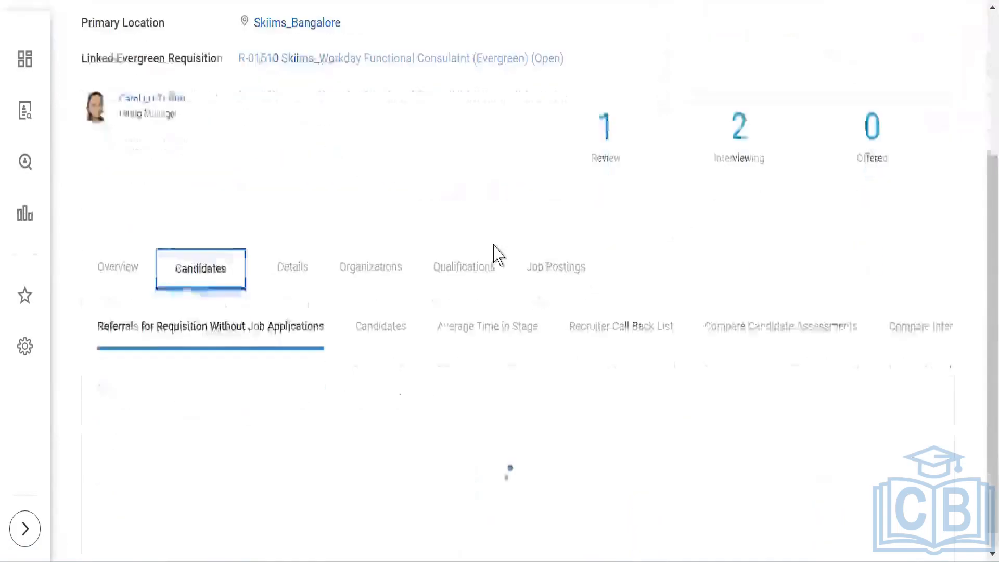
scroll(448, 162, "down", 1)
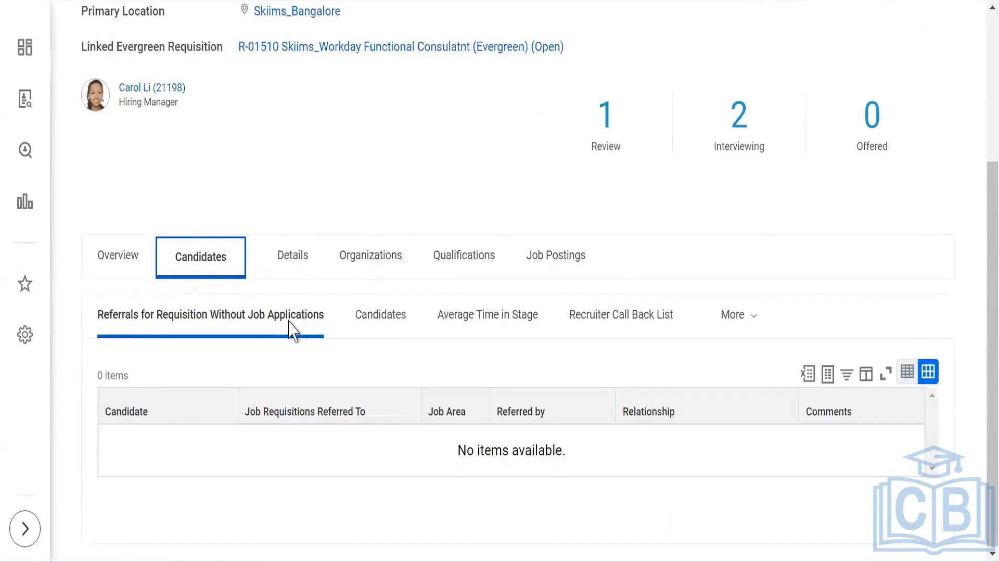
left_click(375, 317)
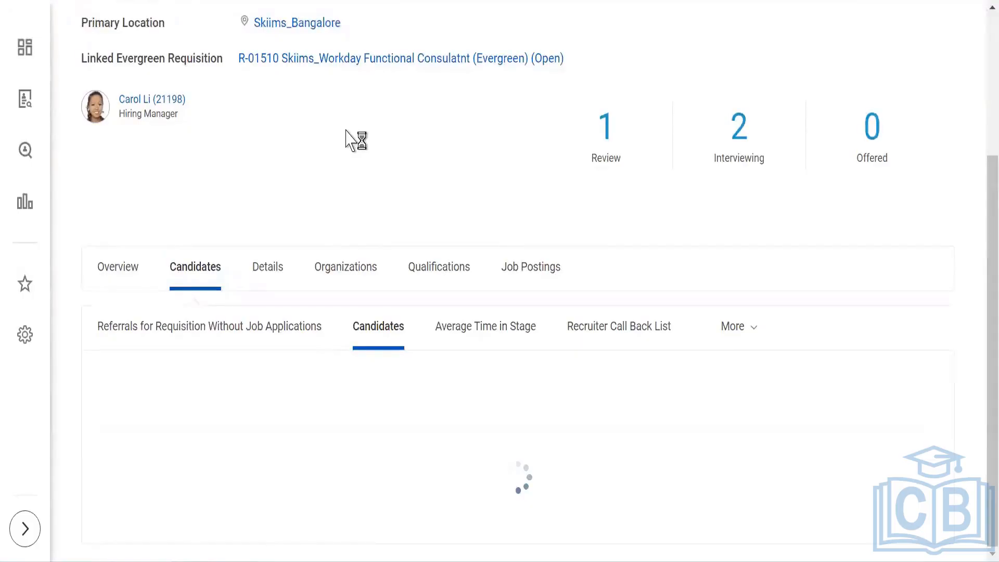
scroll(355, 139, "down", 5)
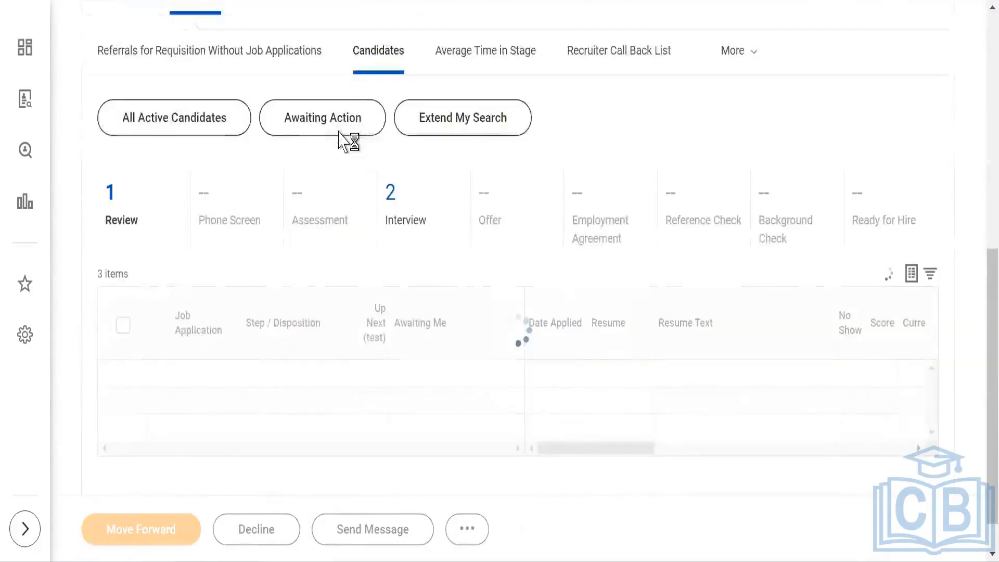
scroll(342, 141, "down", 4)
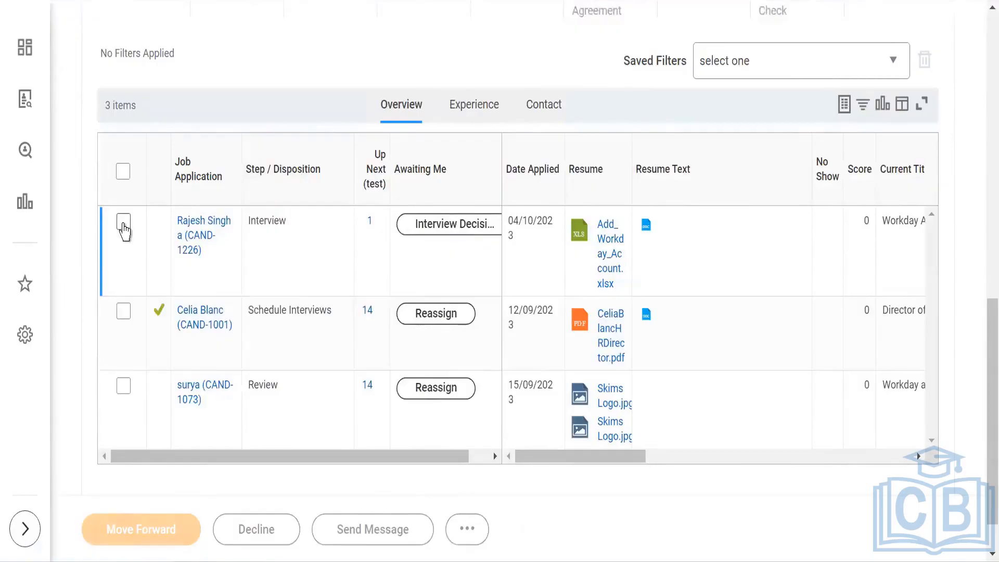
Step: Select the interview-stage candidate and move them forward to the Offer stage
left_click(123, 222)
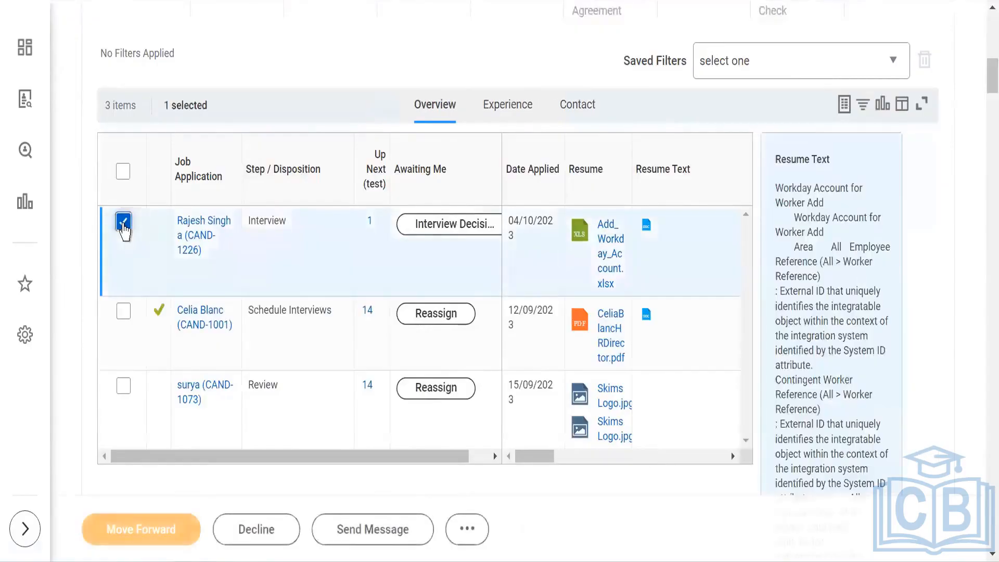
left_click(162, 533)
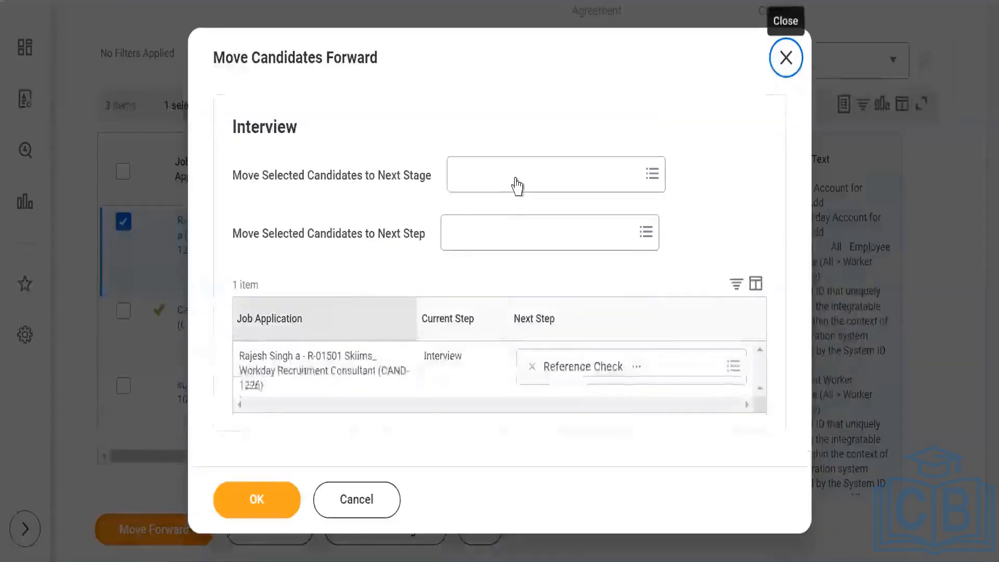
left_click(517, 174)
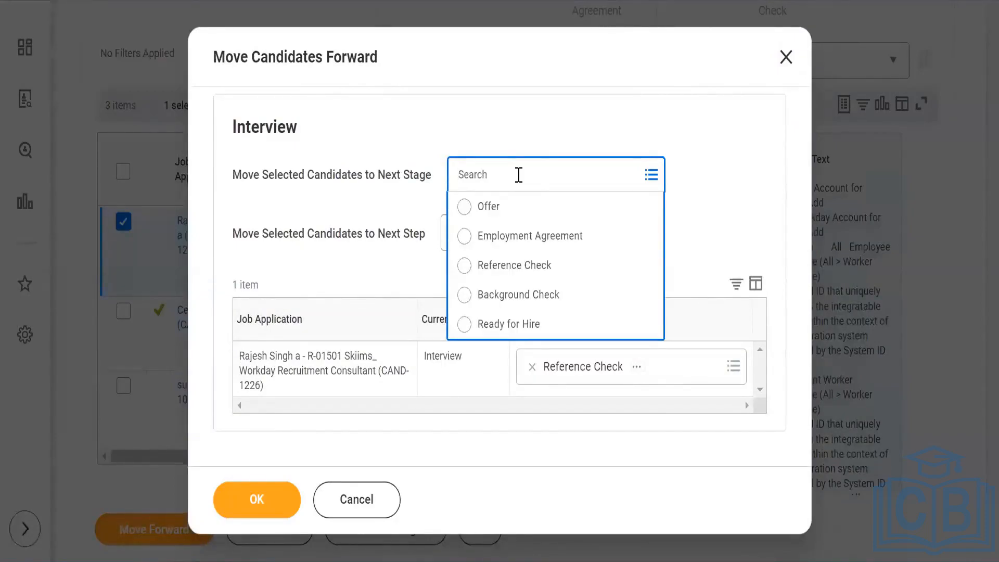
left_click(507, 238)
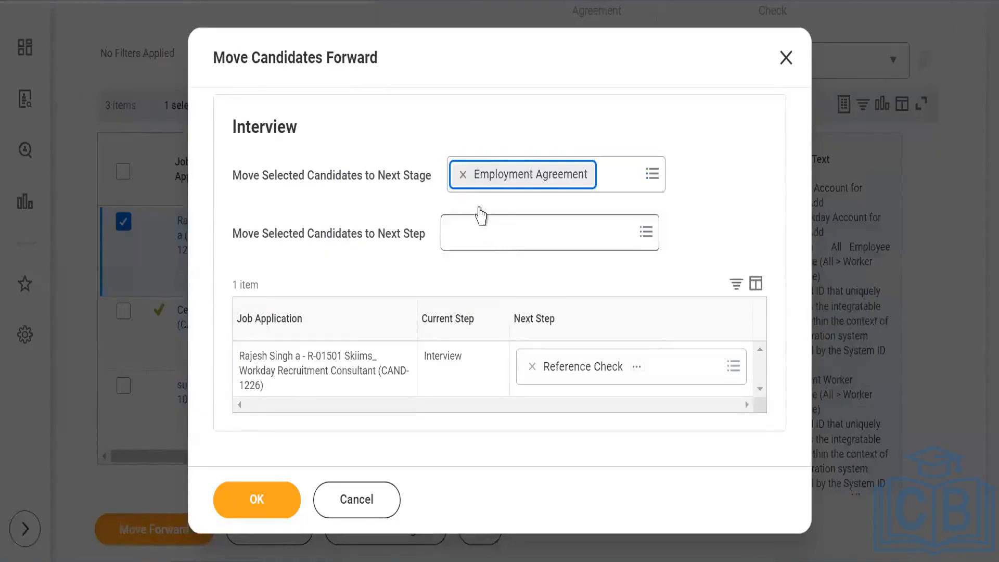
key("BackSpace")
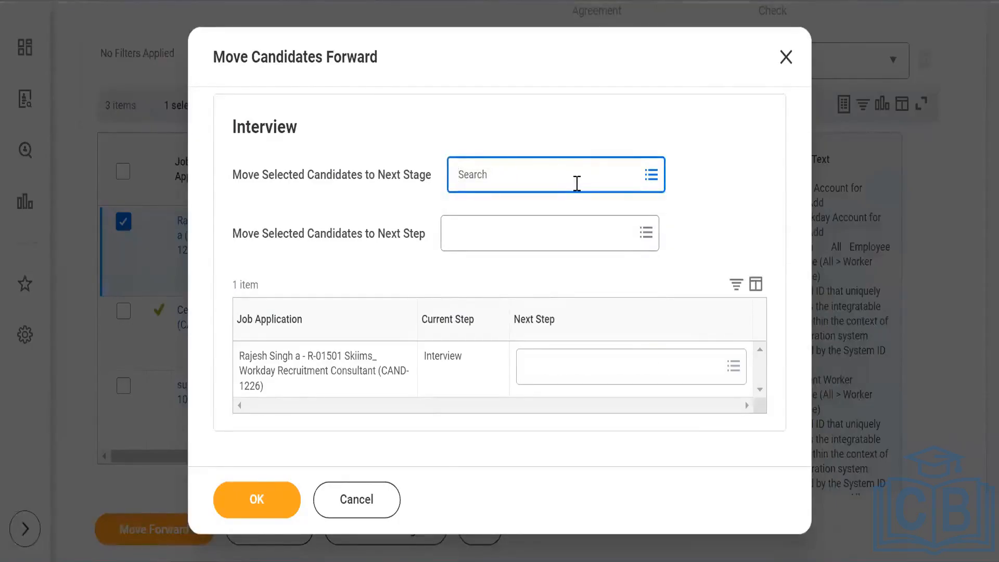
type("offer")
key("Return")
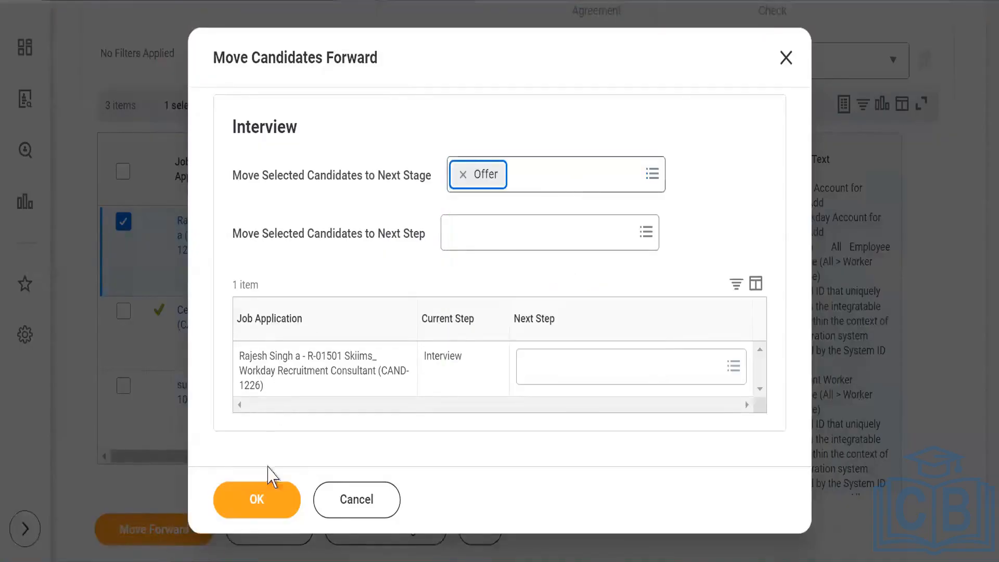
left_click(344, 154)
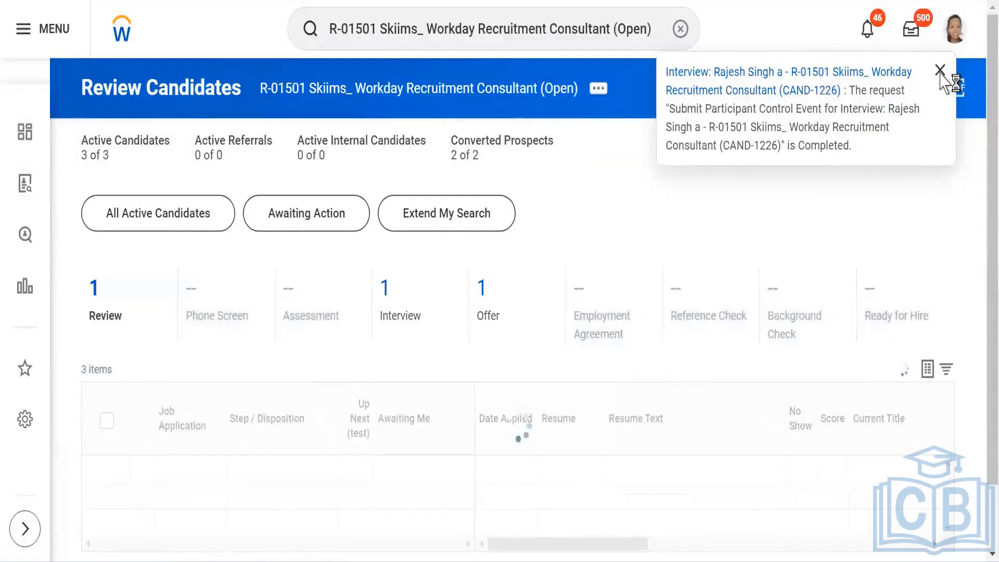
Step: Filter the candidate list to the Offer stage and open the candidate's job application profile
scroll(962, 214, "down", 1)
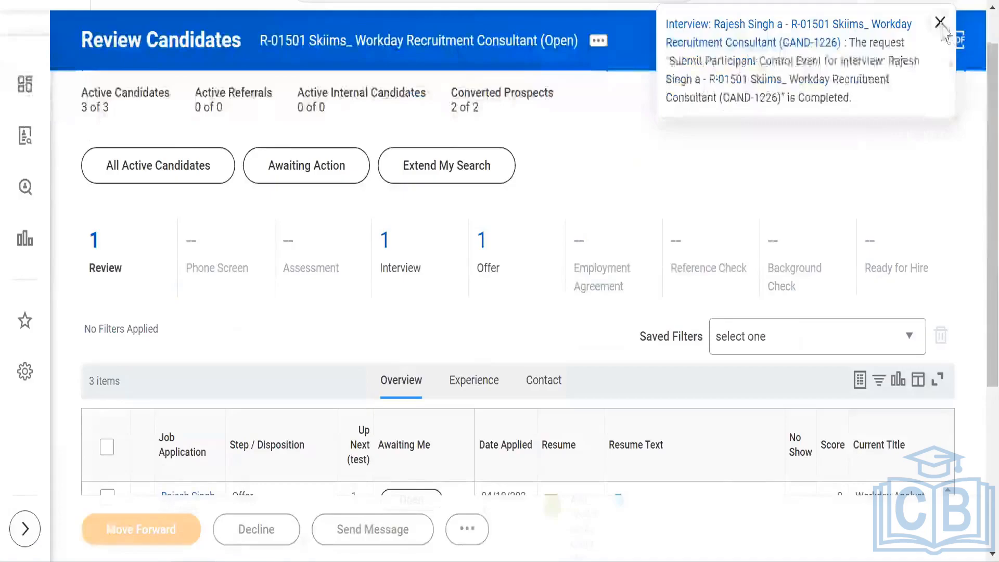
scroll(152, 200, "down", 5)
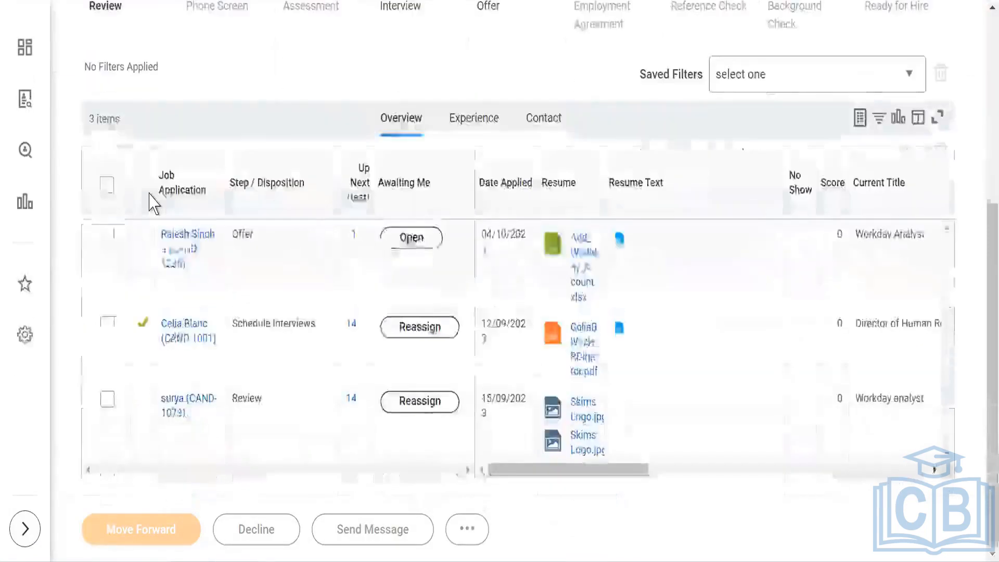
scroll(151, 201, "up", 3)
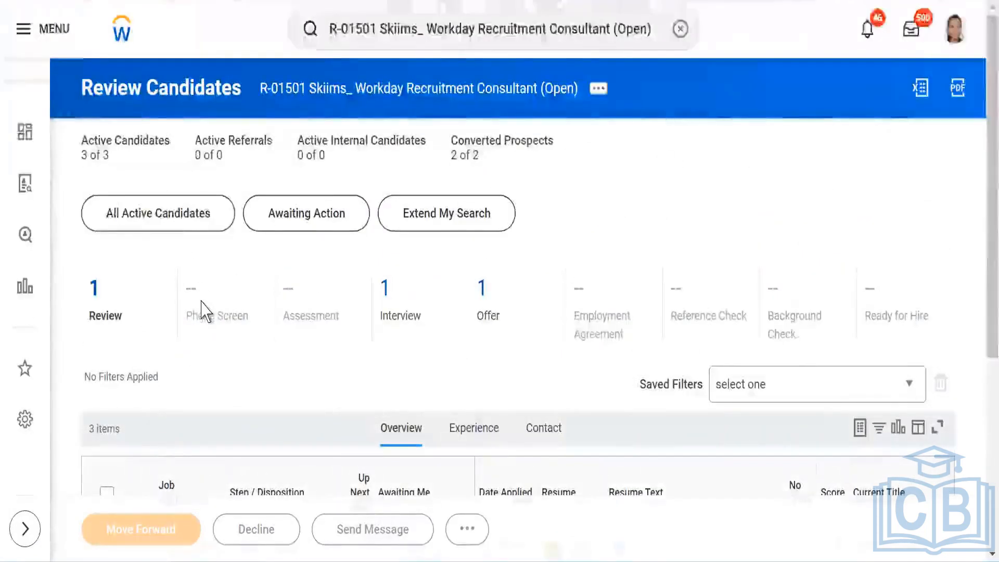
scroll(433, 244, "down", 2)
left_click(495, 212)
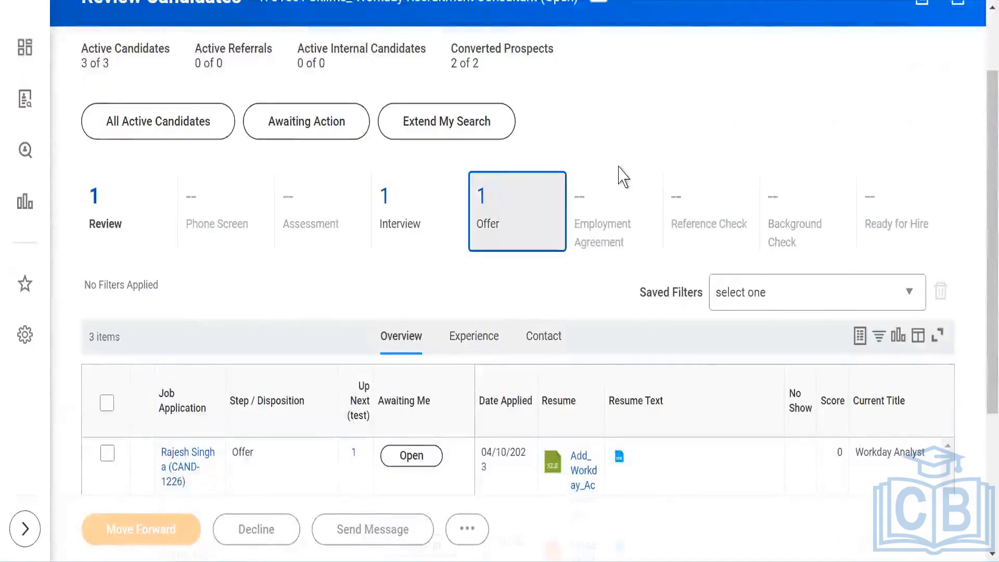
scroll(568, 185, "down", 2)
scroll(565, 177, "down", 2)
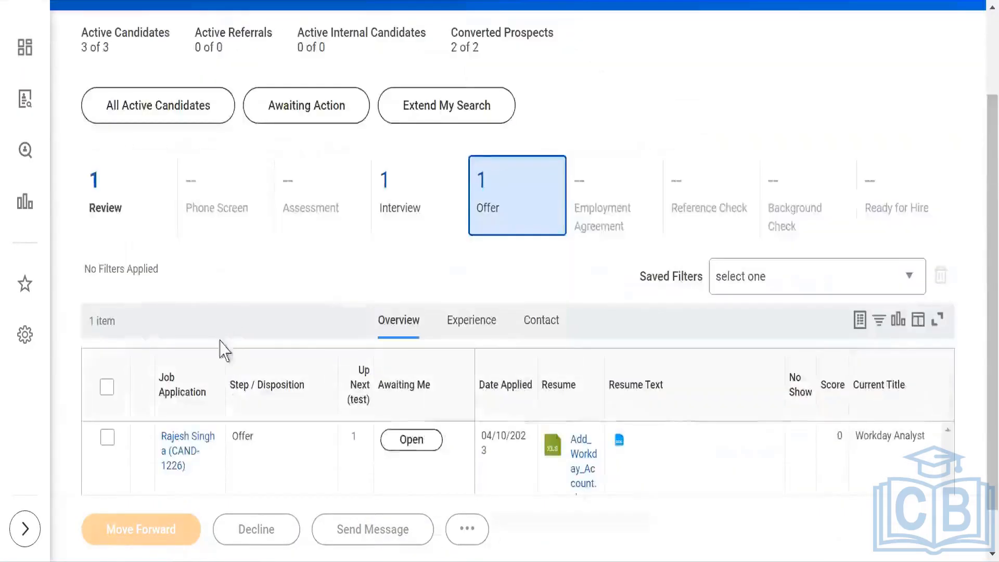
scroll(265, 234, "down", 1)
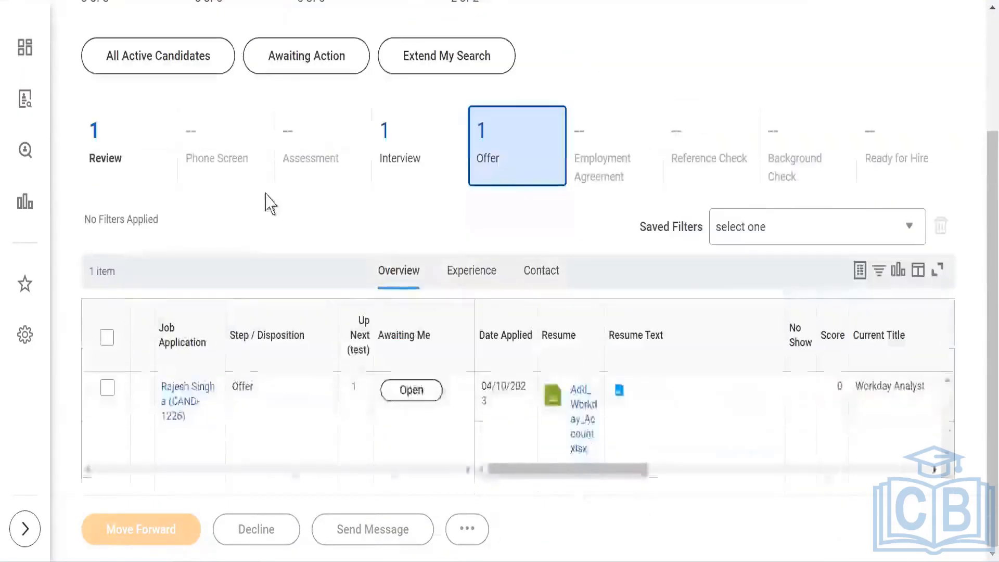
left_click(180, 391)
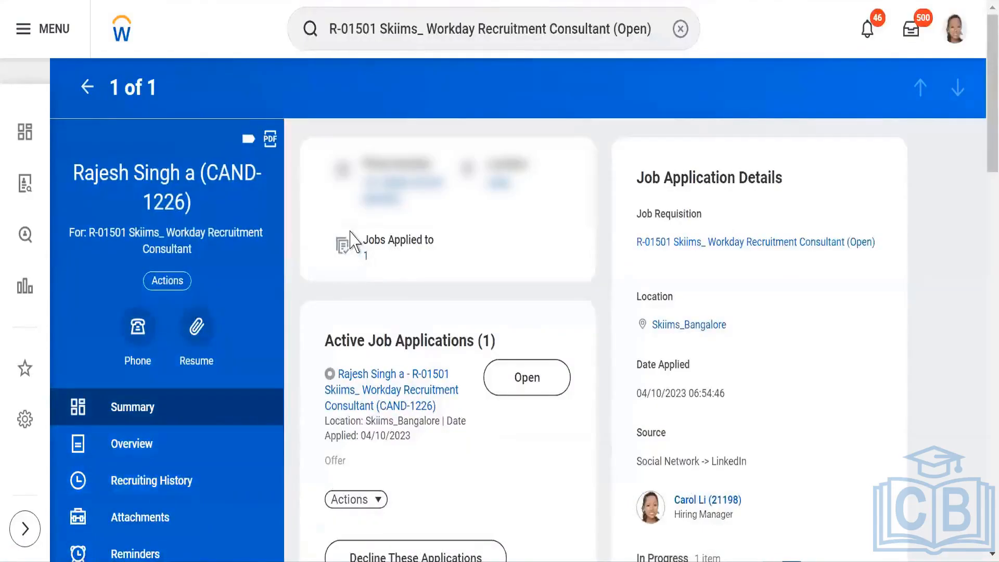
left_click(522, 389)
right_click(286, 0)
left_click(321, 77)
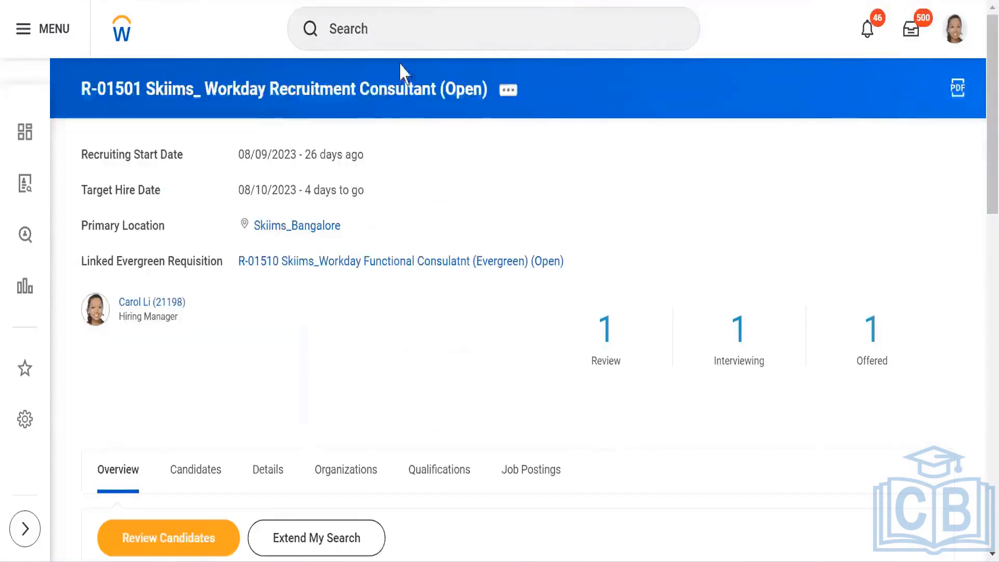
Step: Search for and open the Offer business process definition for SKIIMS PVT LTD
left_click(397, 27)
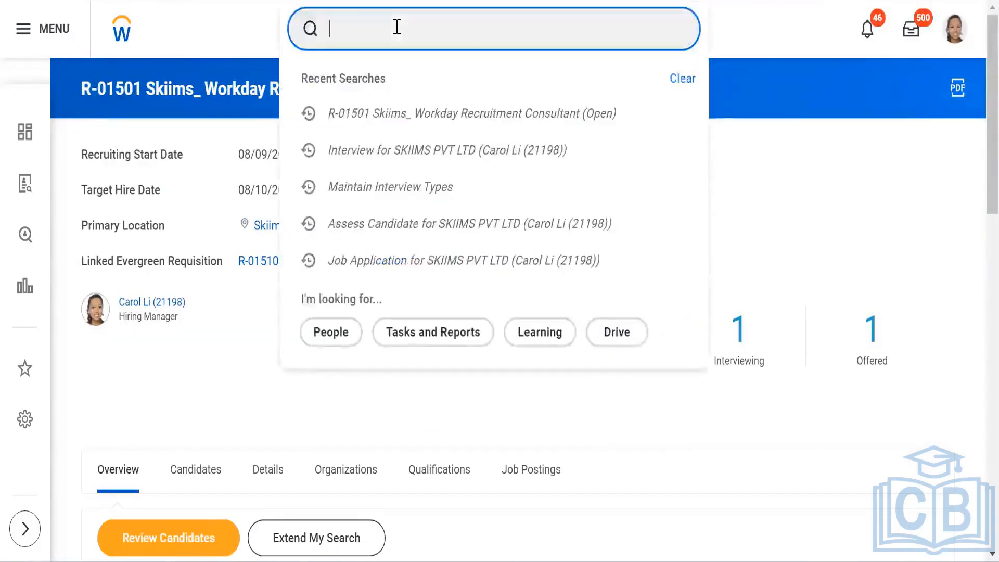
type("BP:offer s")
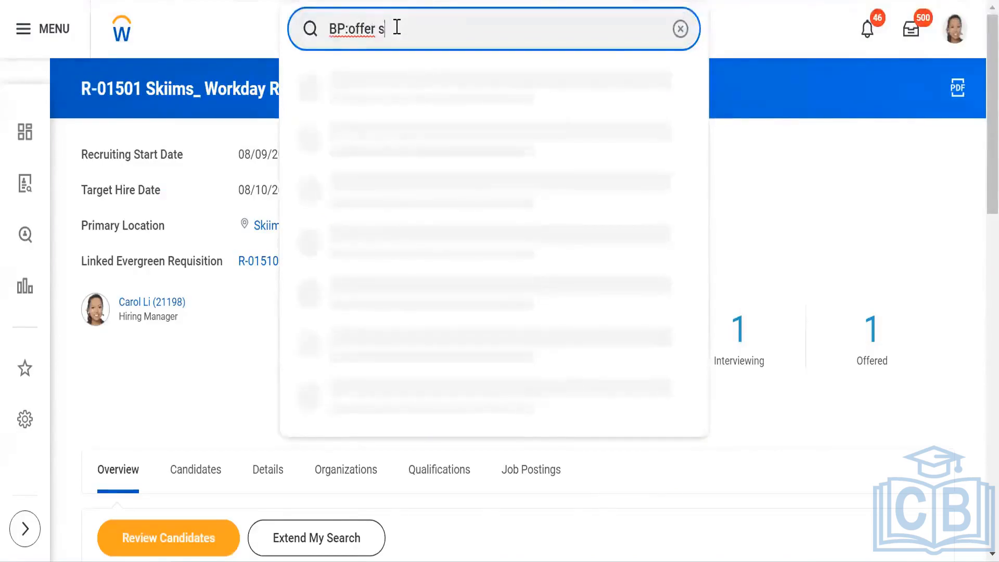
type("kiims")
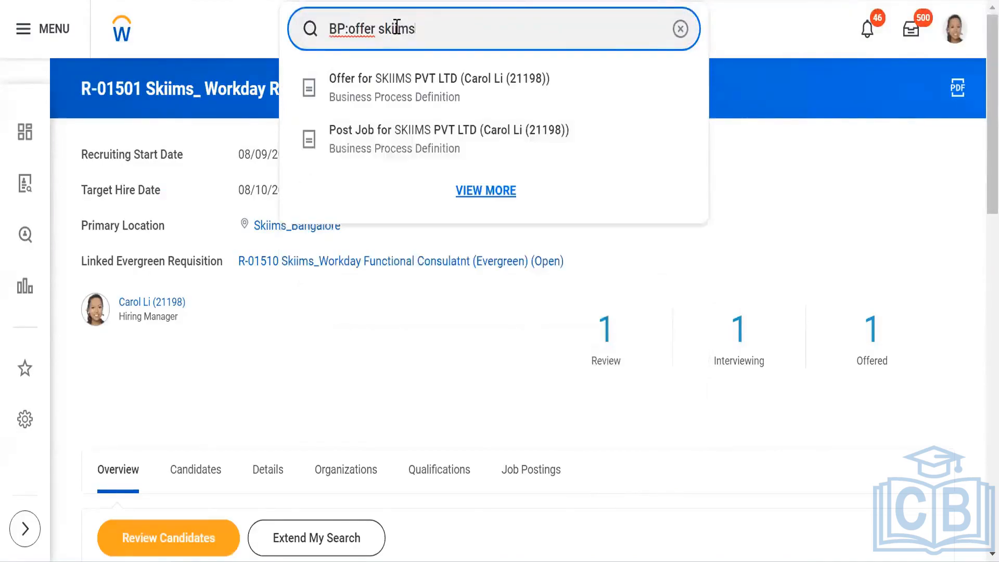
left_click(400, 92)
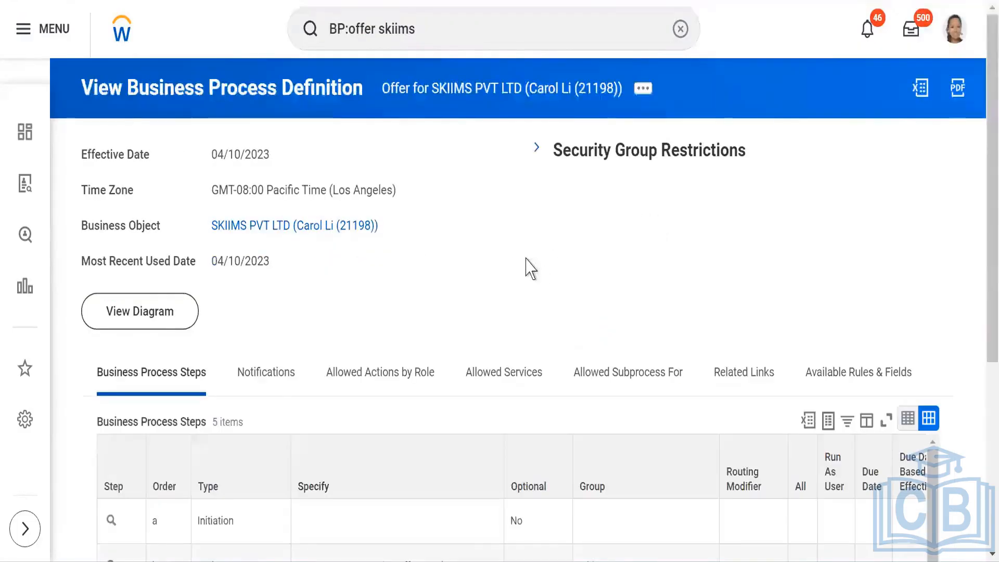
Step: Review the steps of the Offer business process definition, then return to the candidate's job application
scroll(526, 267, "down", 6)
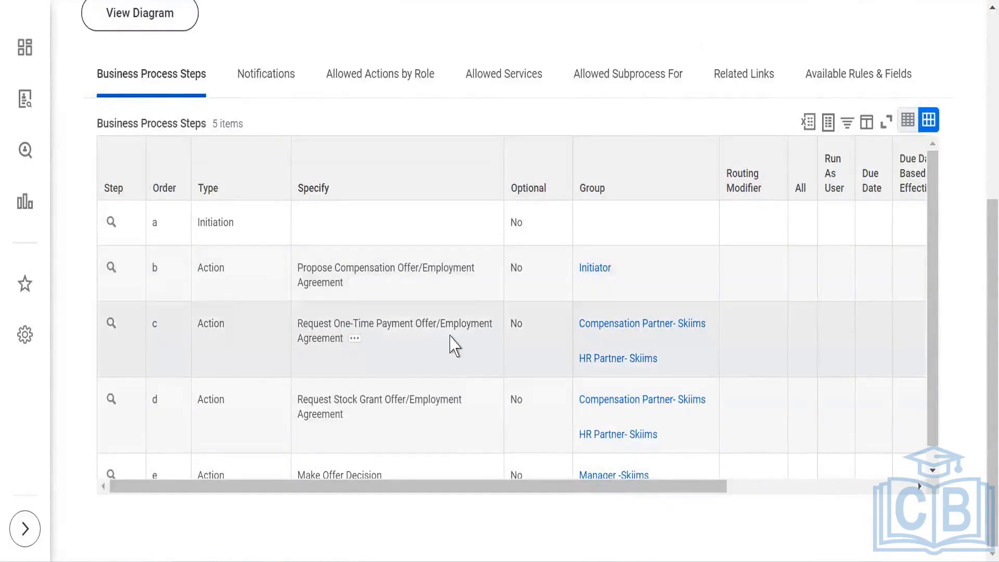
scroll(390, 389, "down", 1)
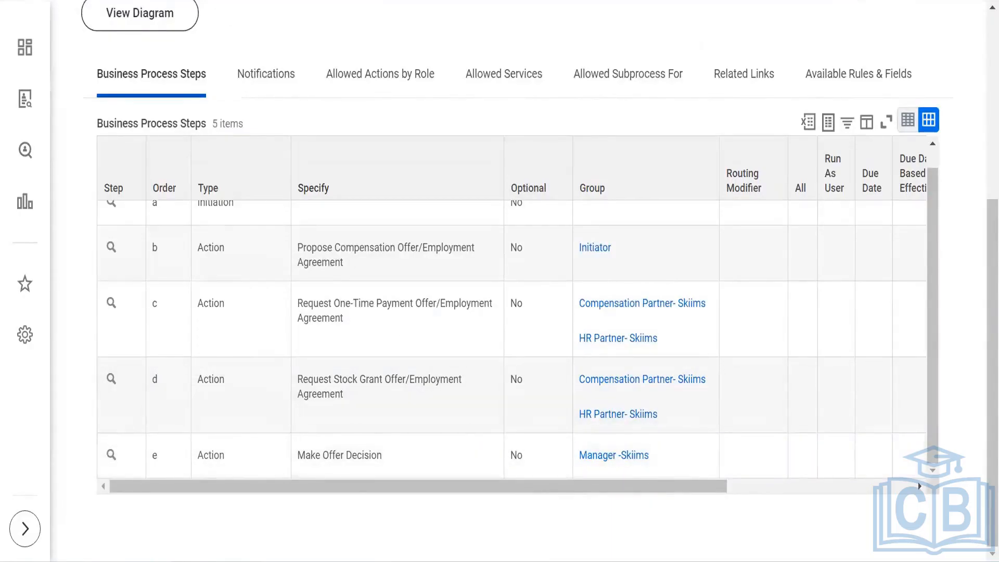
left_click(240, 0)
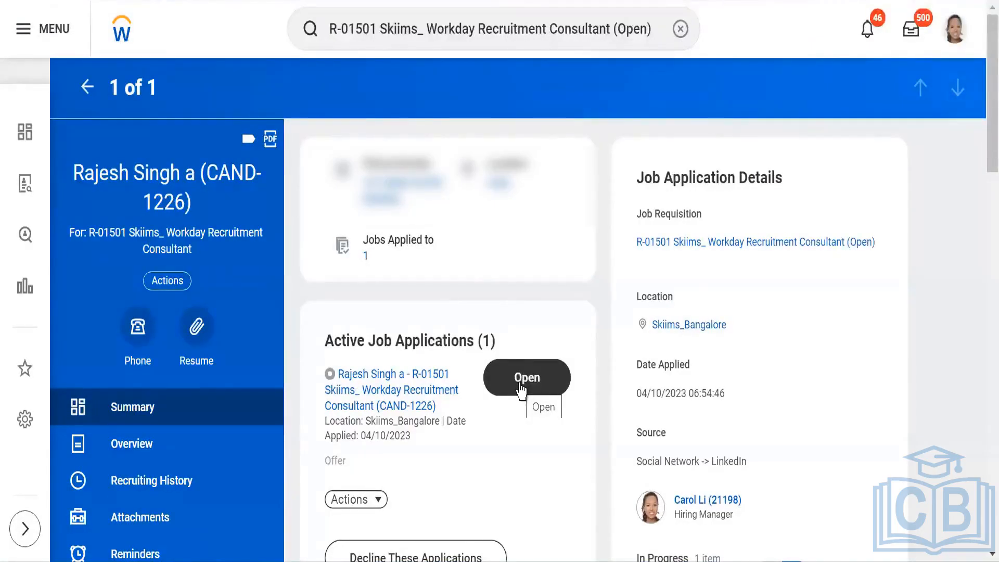
Step: Initiate the offer for the candidate's application and set the hire date to 04/10/2023
left_click(520, 389)
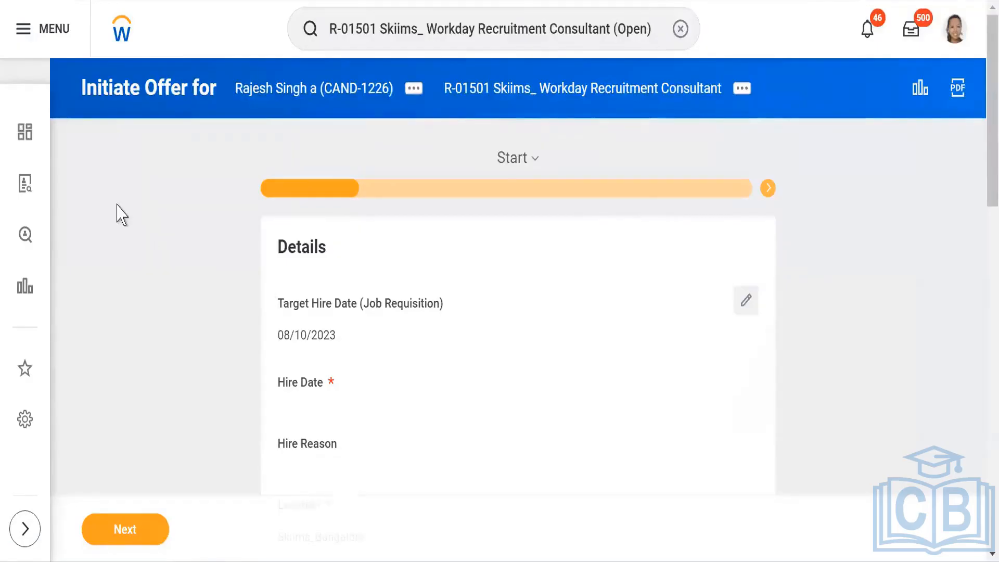
scroll(118, 213, "down", 2)
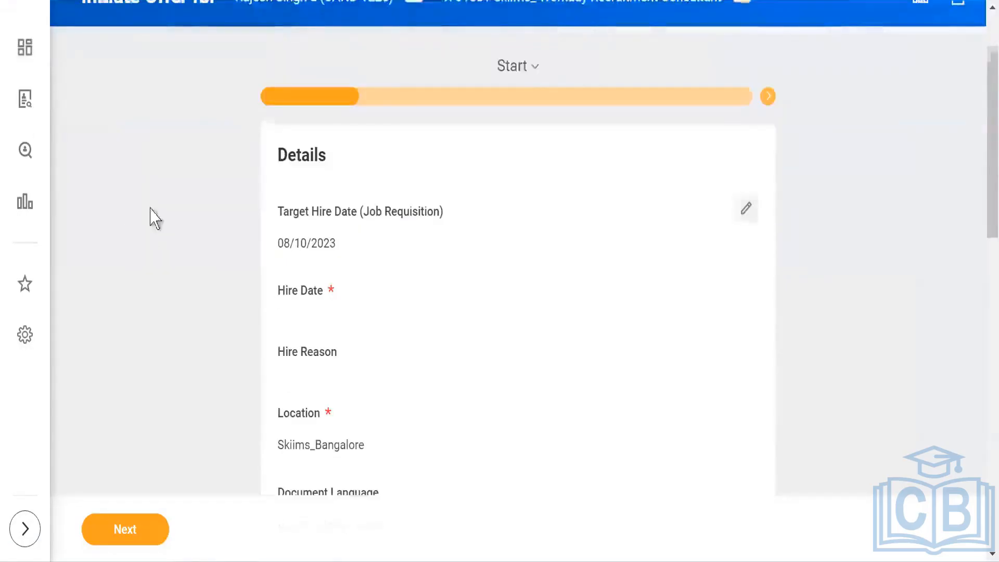
scroll(149, 216, "down", 2)
left_click(747, 115)
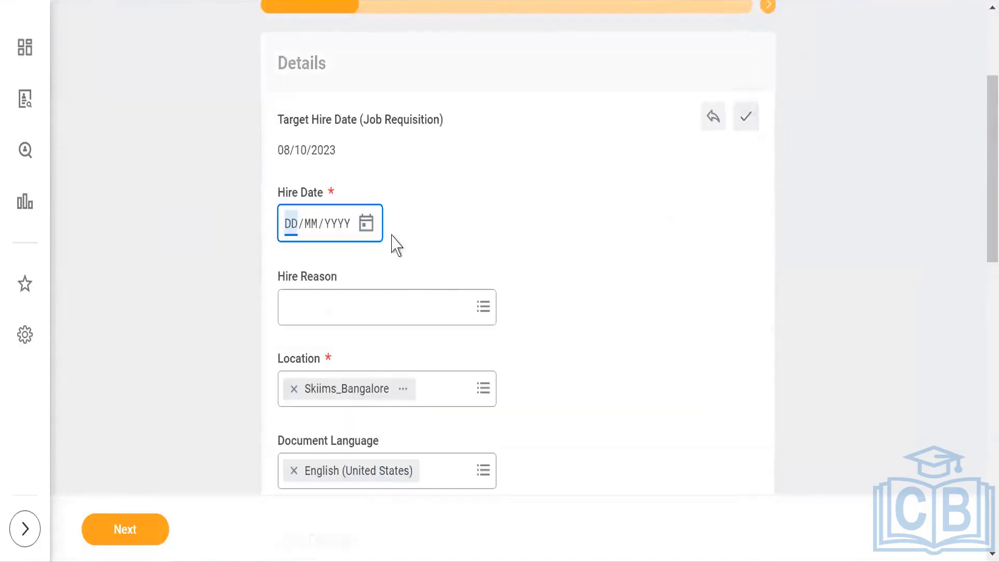
left_click(368, 230)
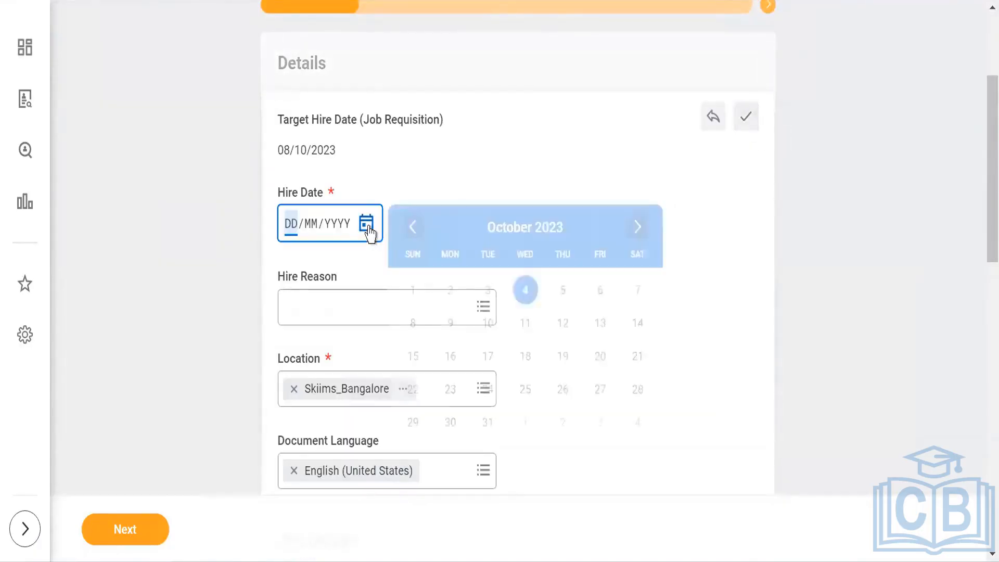
key("Return")
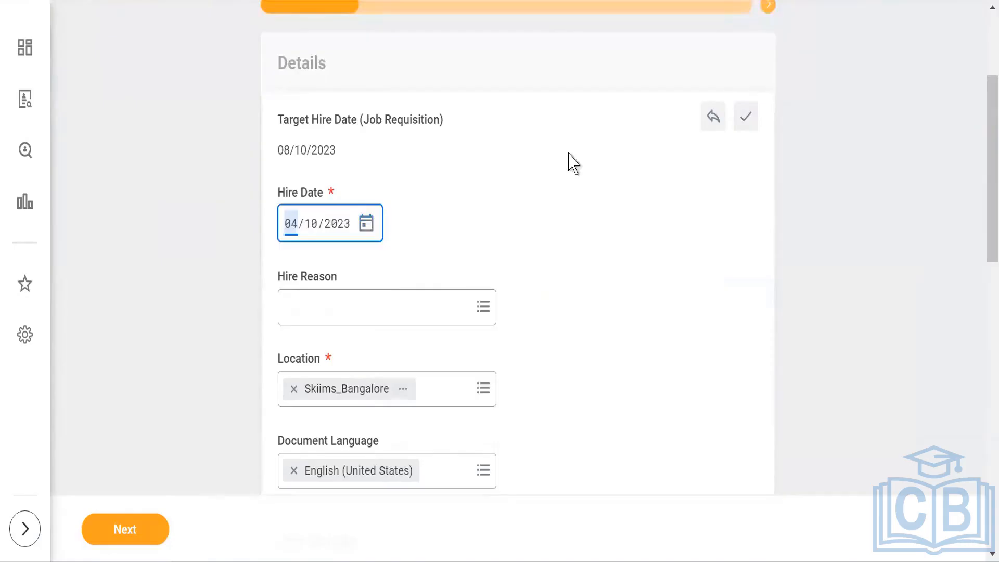
Step: Set the hire reason to New Hire > Fill Vacancy and continue to the Compensation step
scroll(559, 249, "down", 3)
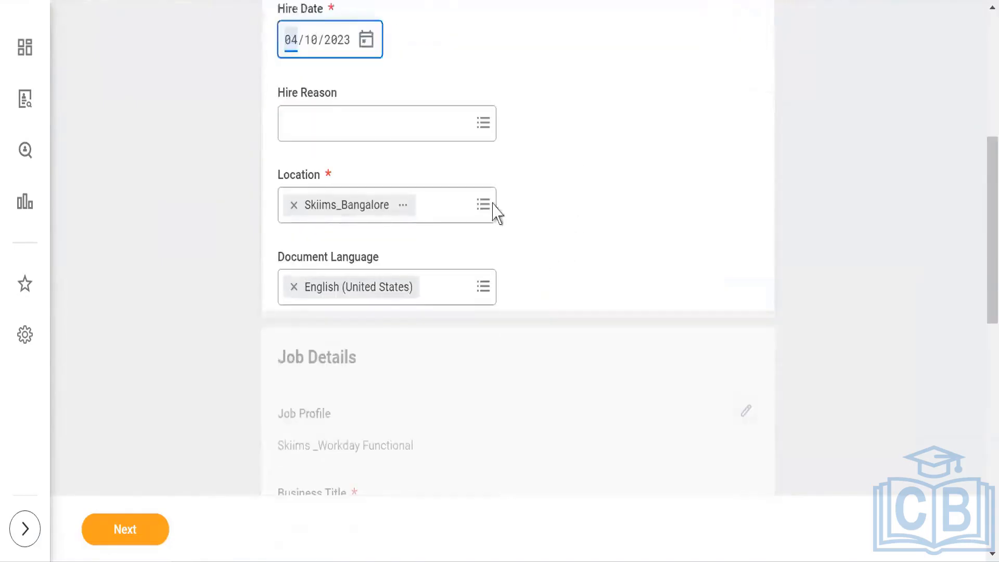
left_click(483, 125)
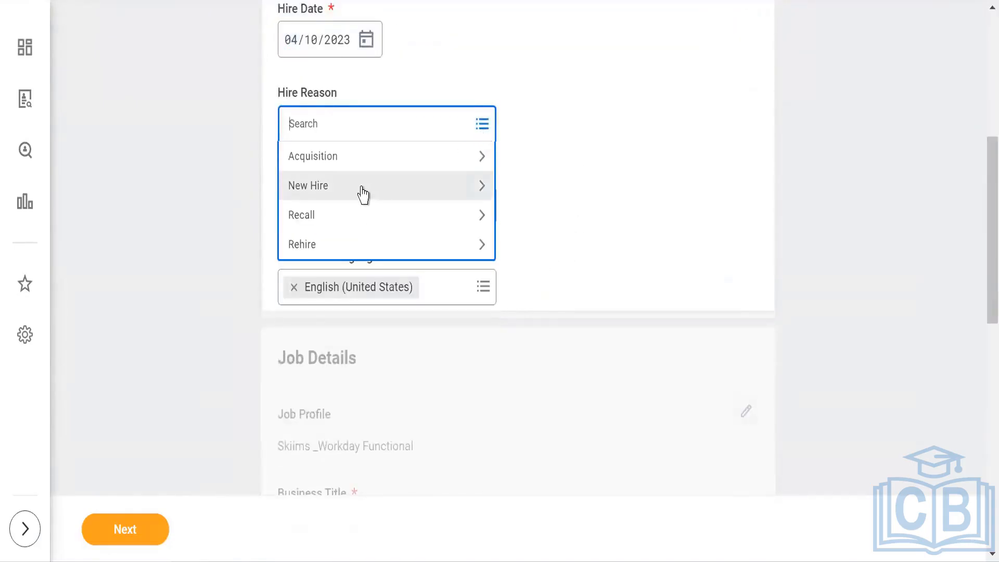
left_click(364, 194)
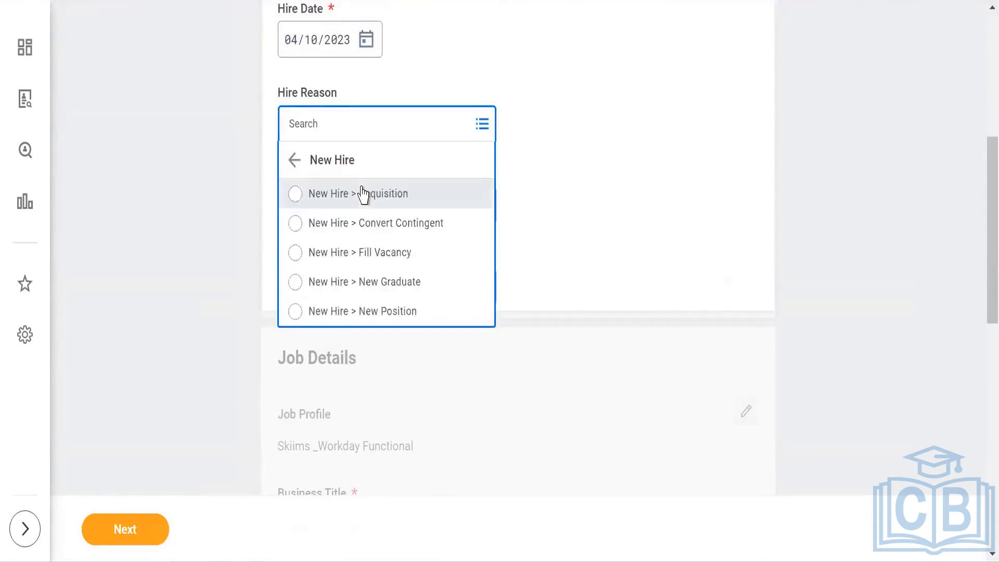
left_click(363, 193)
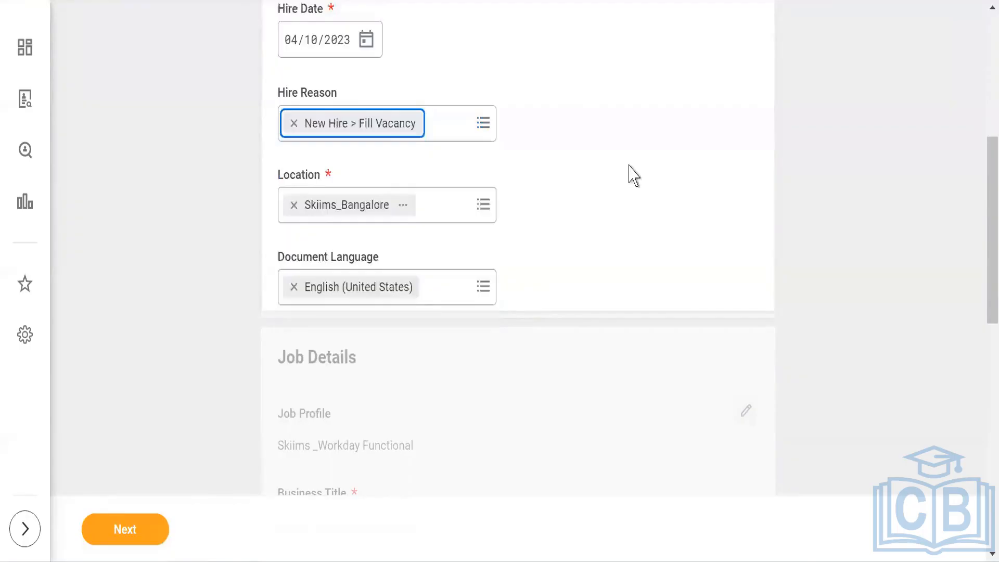
scroll(633, 176, "down", 3)
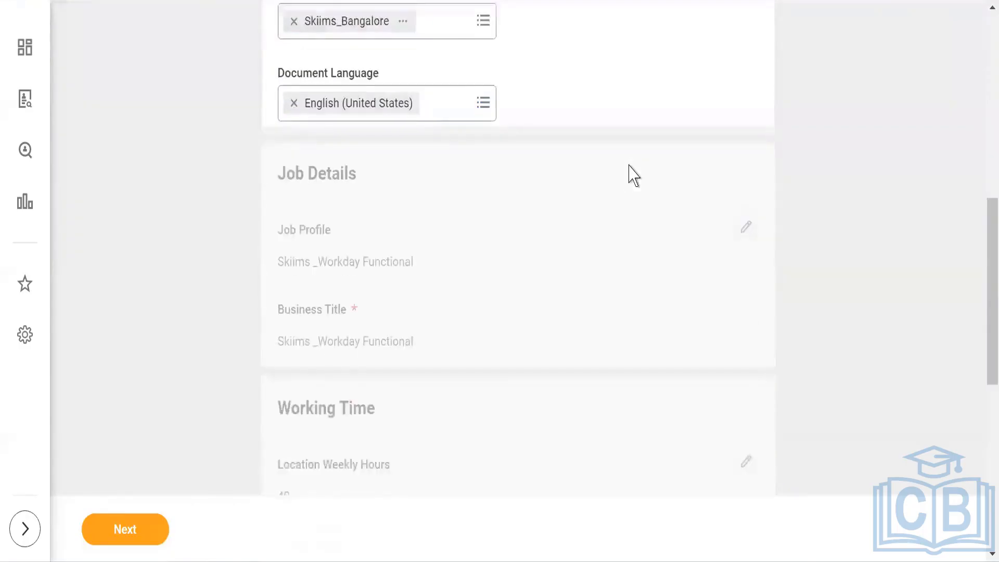
scroll(607, 264, "down", 3)
scroll(610, 268, "down", 5)
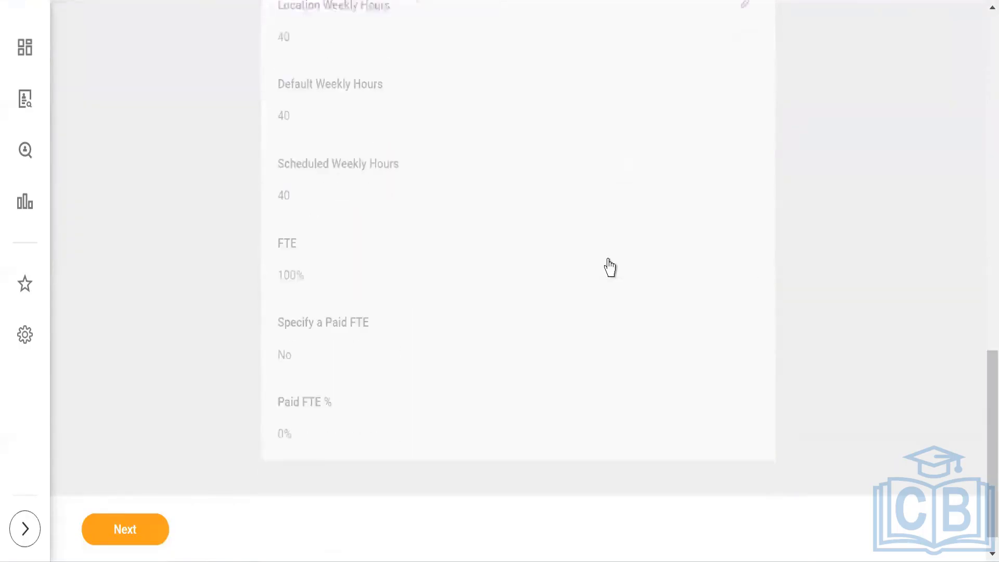
left_click(123, 529)
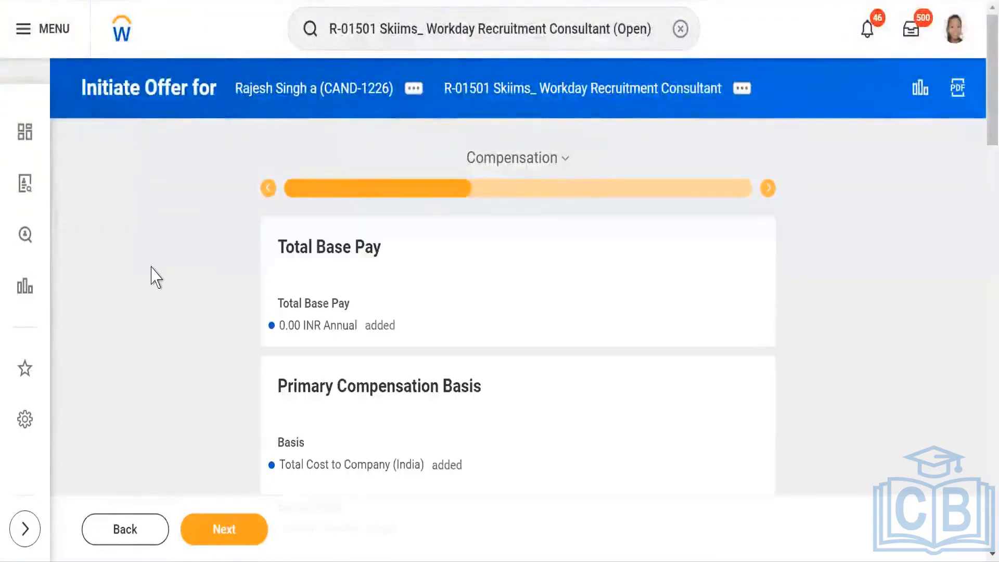
Step: Examine the Compensation step's base pay, compensation basis and guideline sections
scroll(155, 278, "down", 3)
scroll(155, 277, "down", 10)
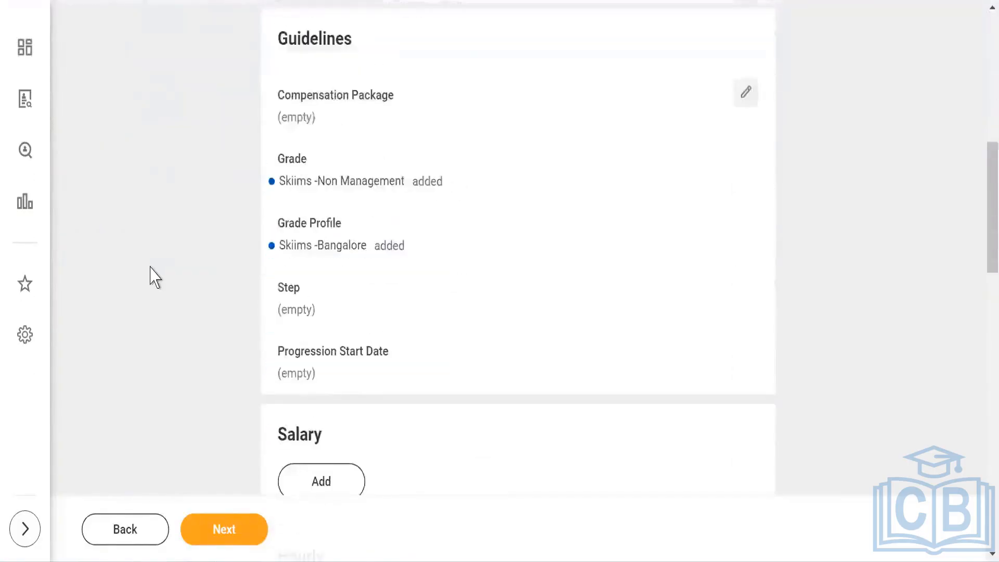
scroll(155, 278, "down", 3)
scroll(156, 278, "up", 8)
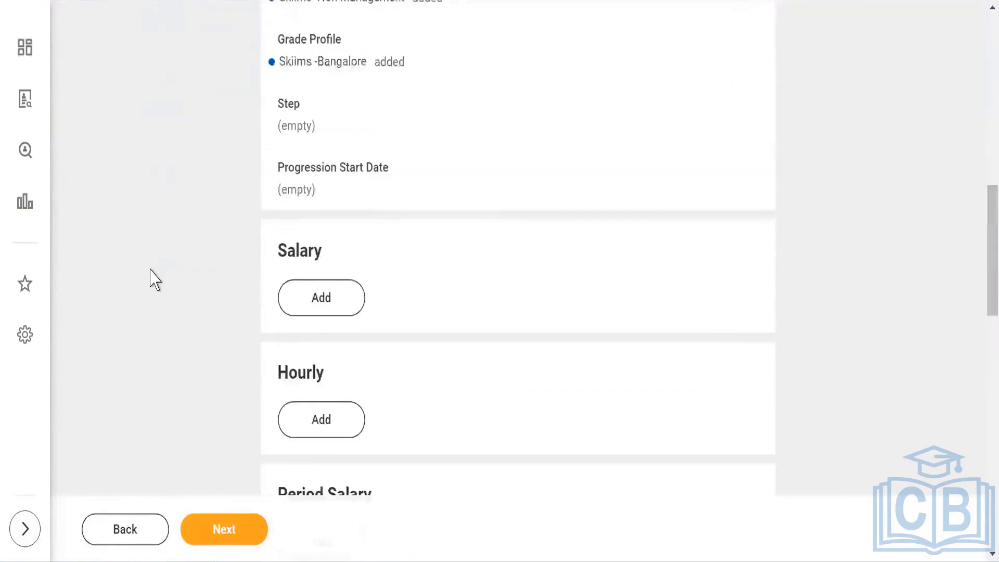
scroll(155, 283, "up", 8)
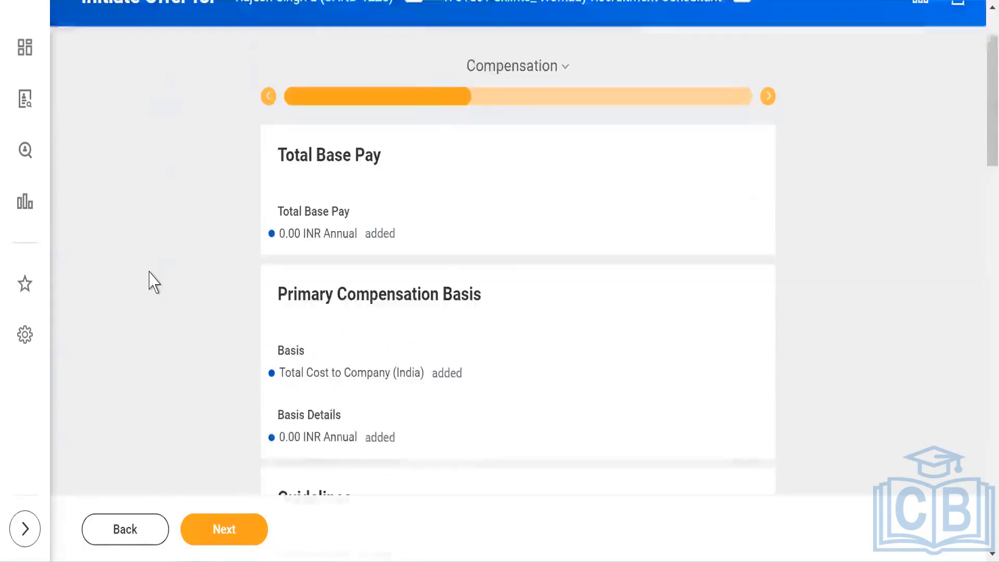
scroll(154, 281, "down", 6)
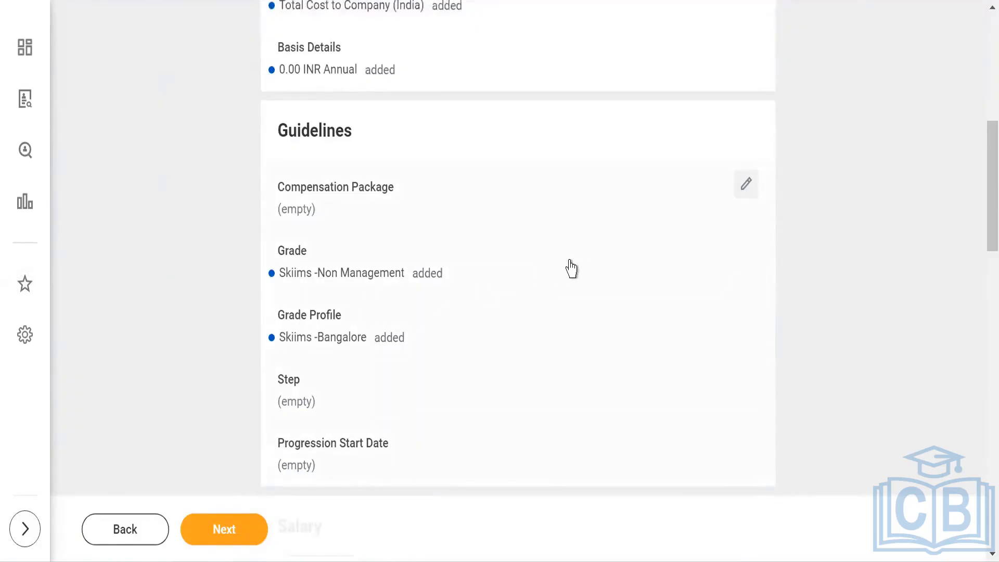
scroll(573, 271, "down", 2)
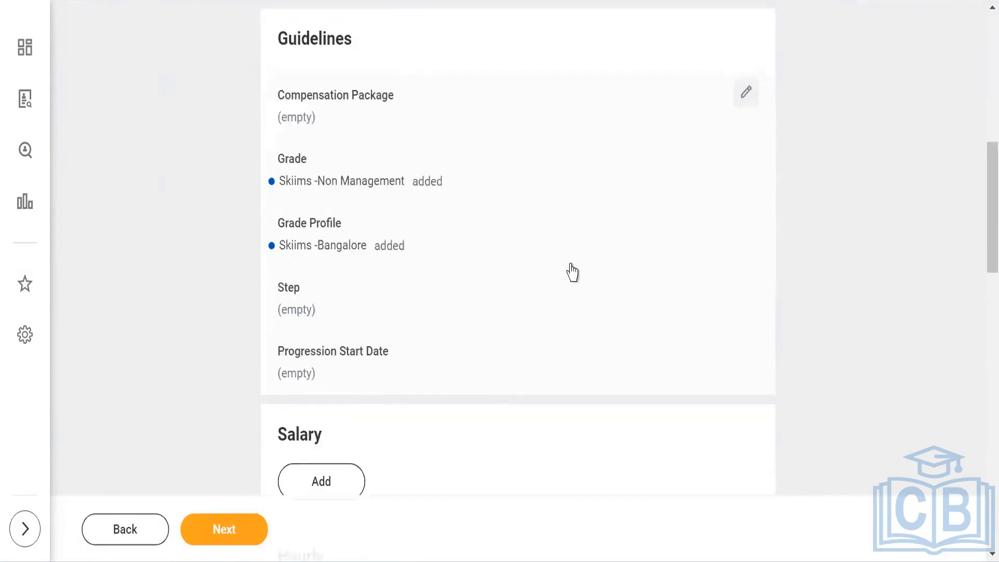
scroll(556, 278, "down", 4)
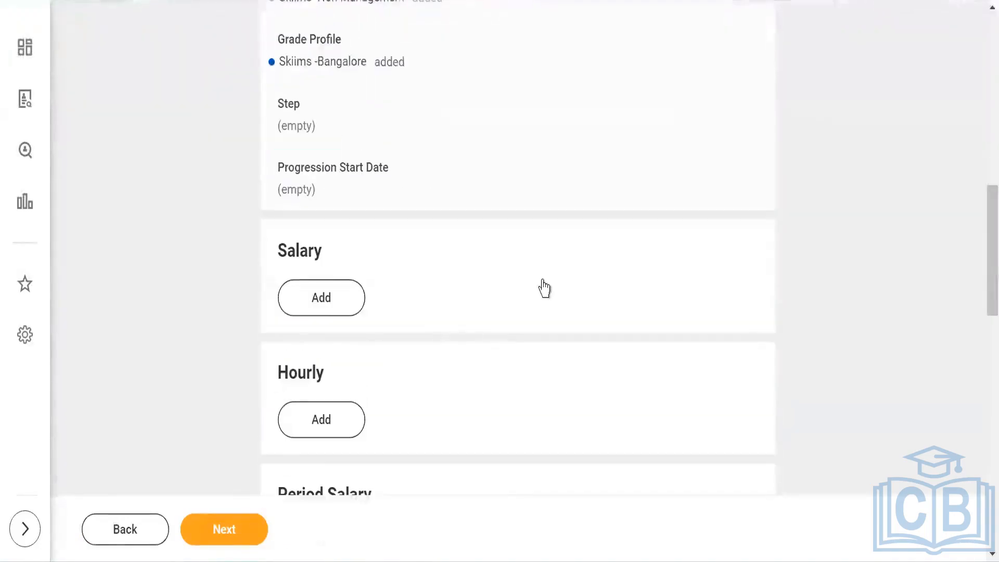
Step: Add a salary with the Skiims Salary plan as its compensation plan
left_click(299, 308)
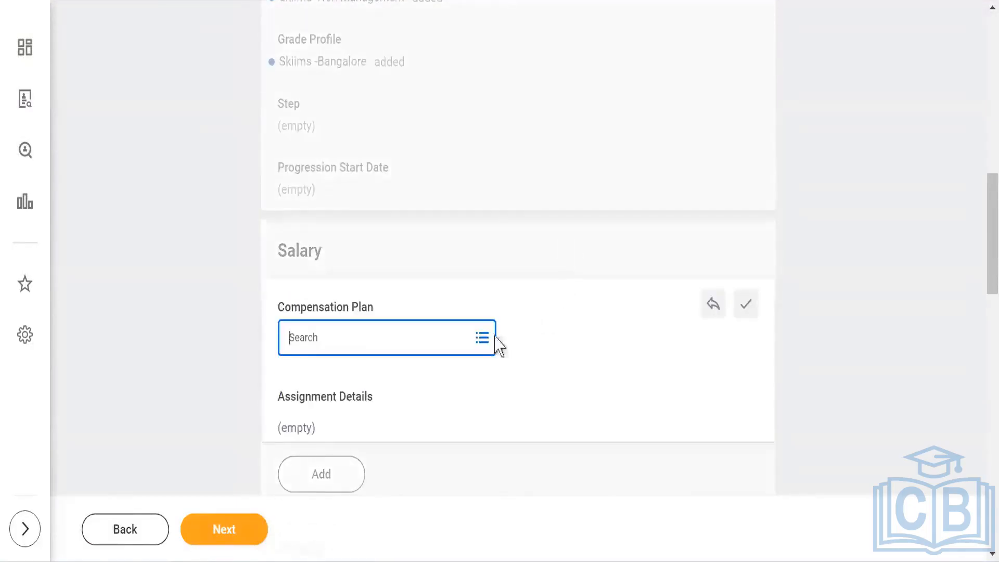
left_click(481, 341)
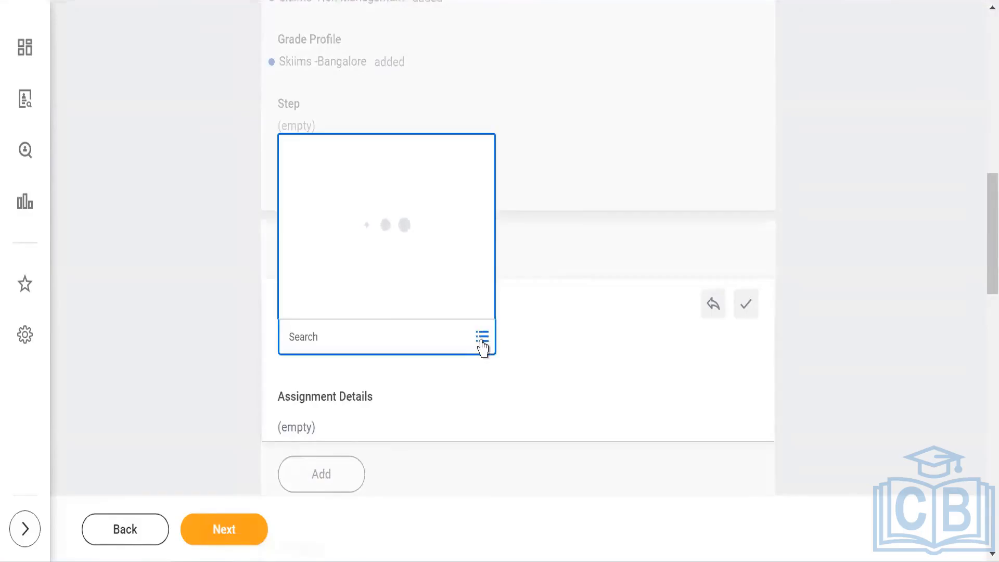
type("skiims")
key("Return")
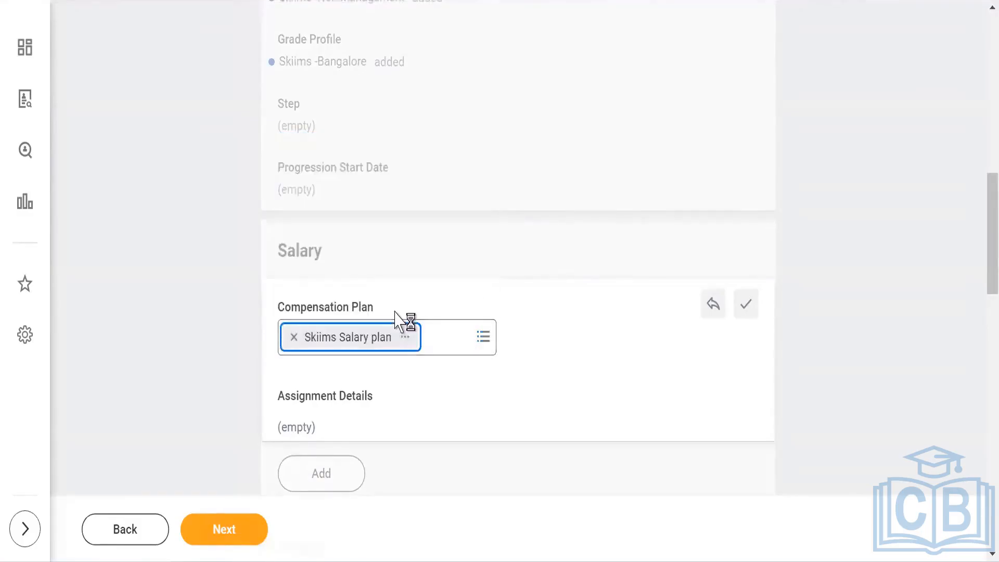
Step: Set the salary amount to 100,000.00 INR annual
scroll(461, 223, "down", 2)
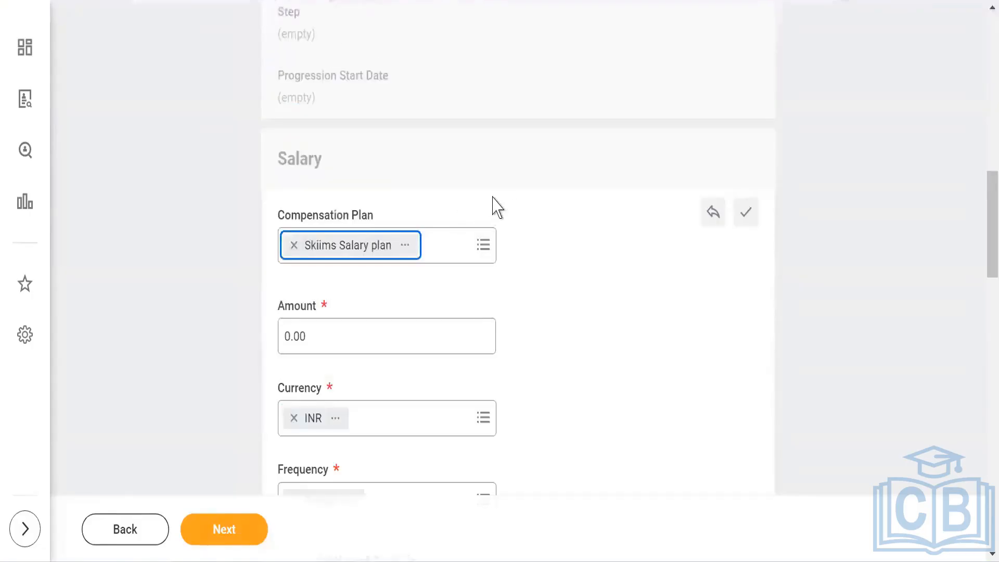
scroll(459, 257, "down", 2)
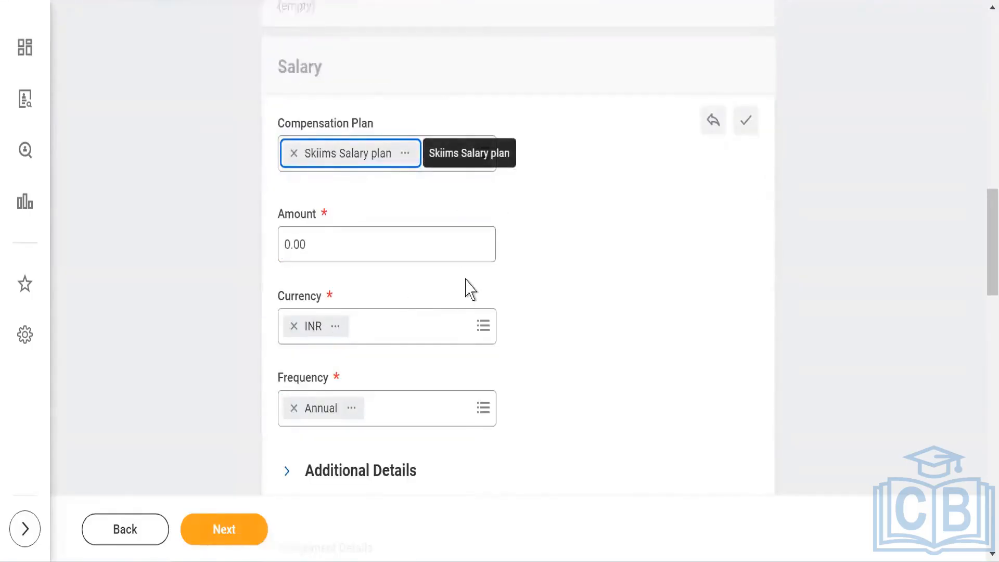
scroll(489, 273, "up", 8)
scroll(510, 262, "up", 10)
scroll(486, 281, "down", 12)
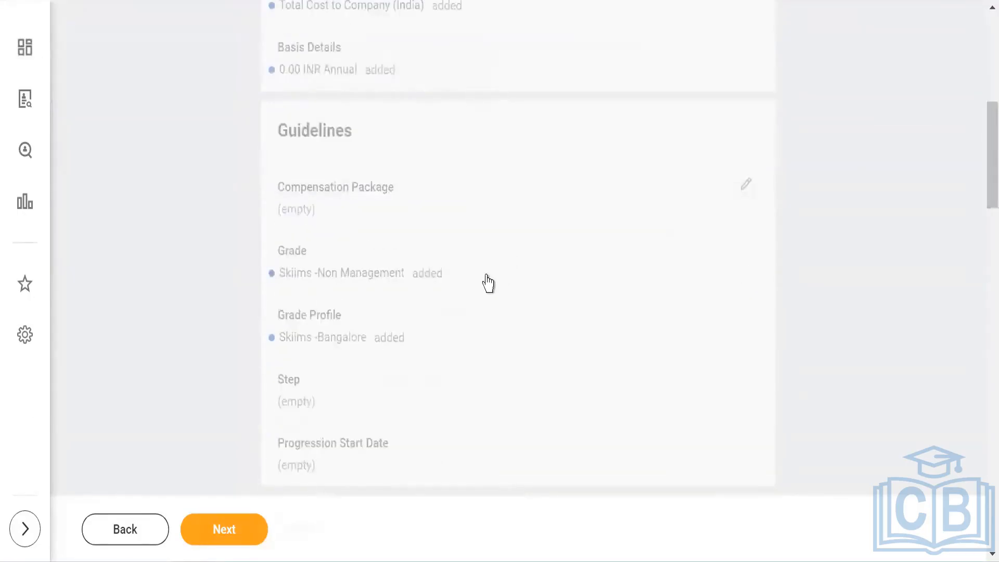
scroll(451, 307, "down", 4)
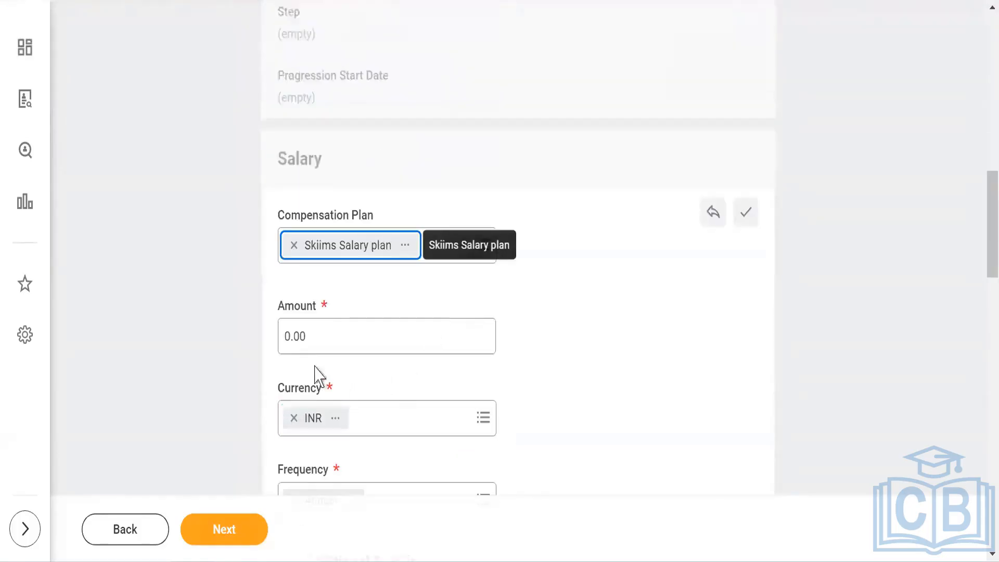
left_click(286, 336)
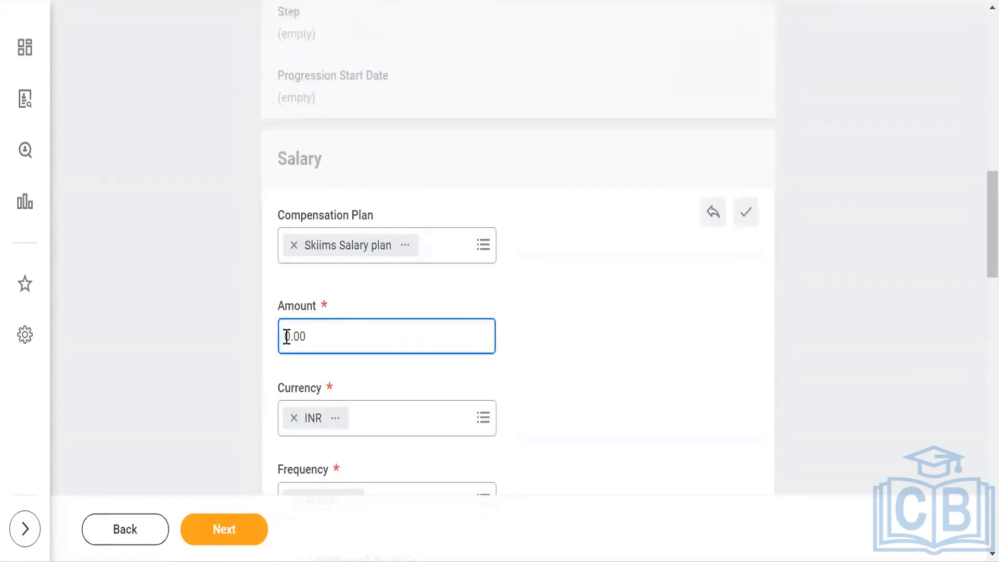
type("10000")
left_click(652, 314)
Step: Review the salary assignment details and advance to the One-Time Payment step
scroll(575, 286, "down", 7)
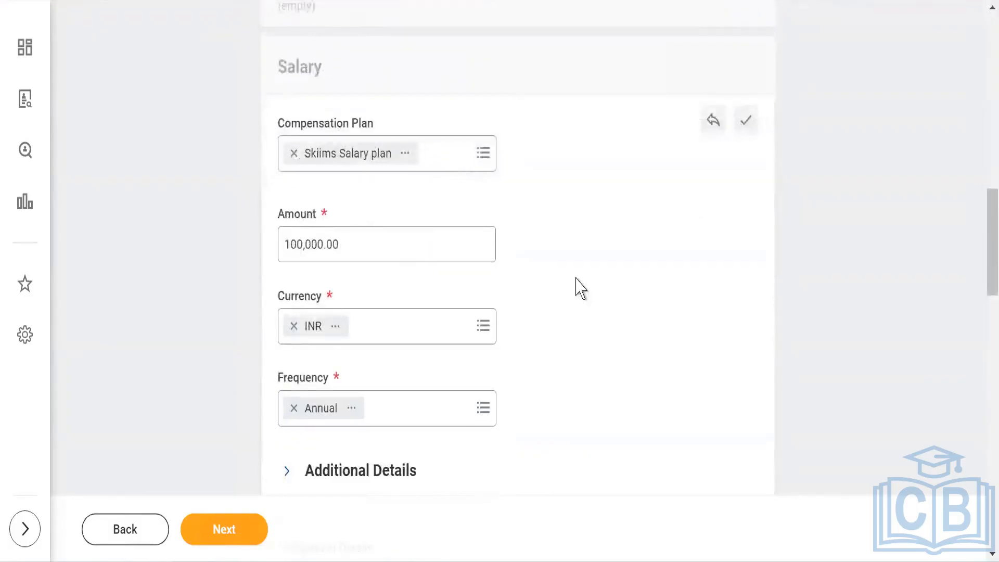
scroll(209, 437, "down", 2)
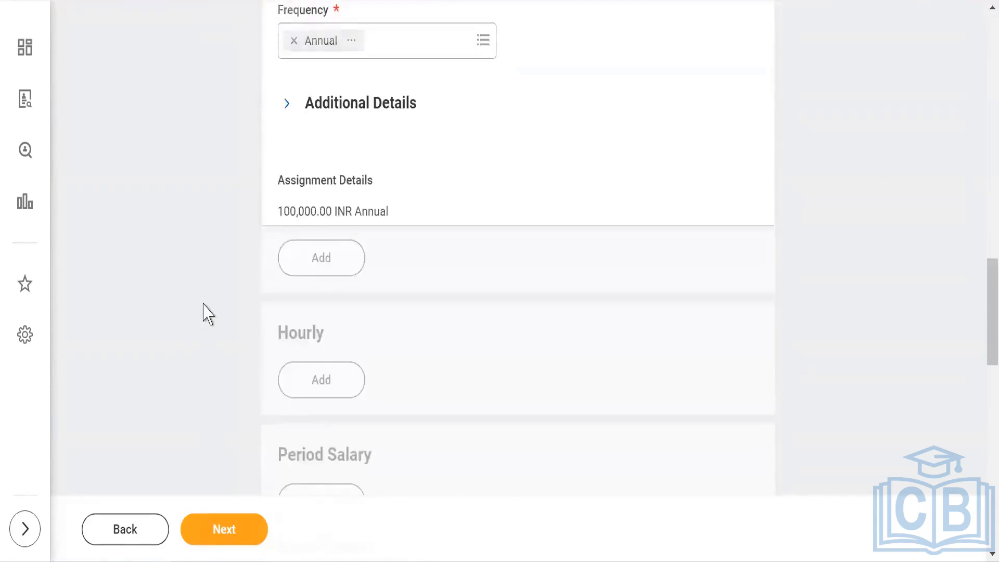
scroll(211, 365, "down", 5)
left_click(219, 528)
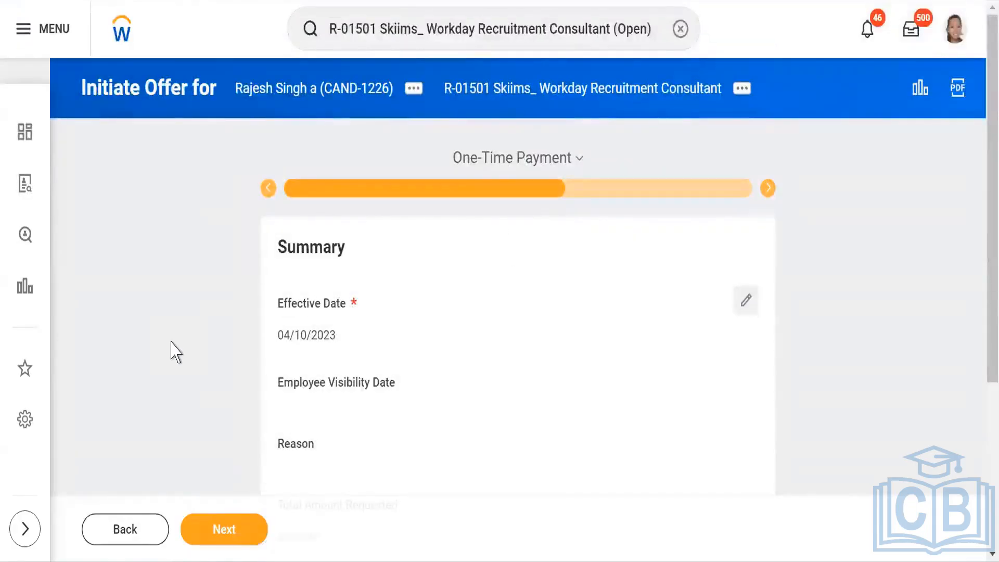
Step: Skip the One-Time Payment step without adding a payment and advance to Stock Grant
scroll(176, 352, "down", 2)
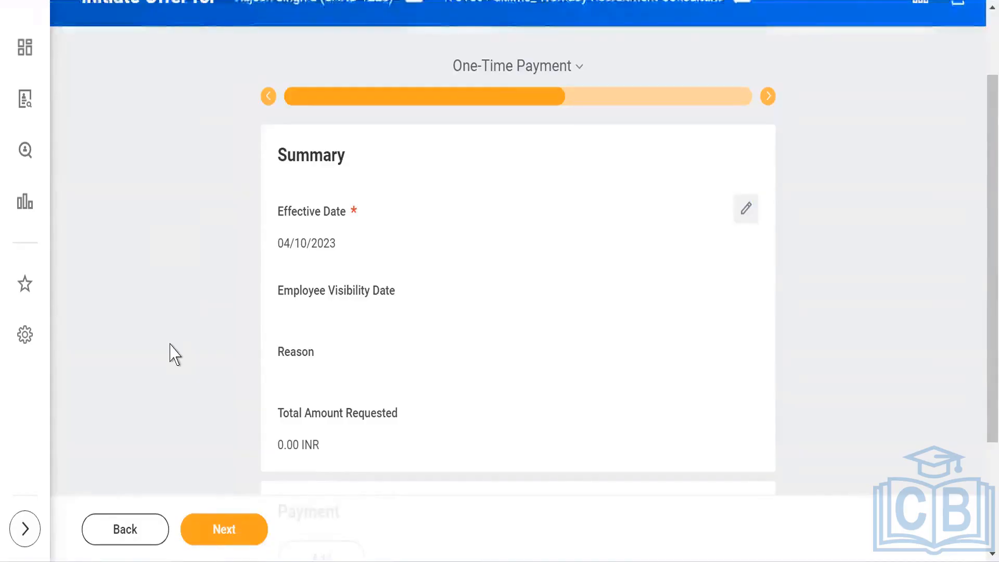
scroll(175, 355, "down", 2)
scroll(179, 333, "down", 1)
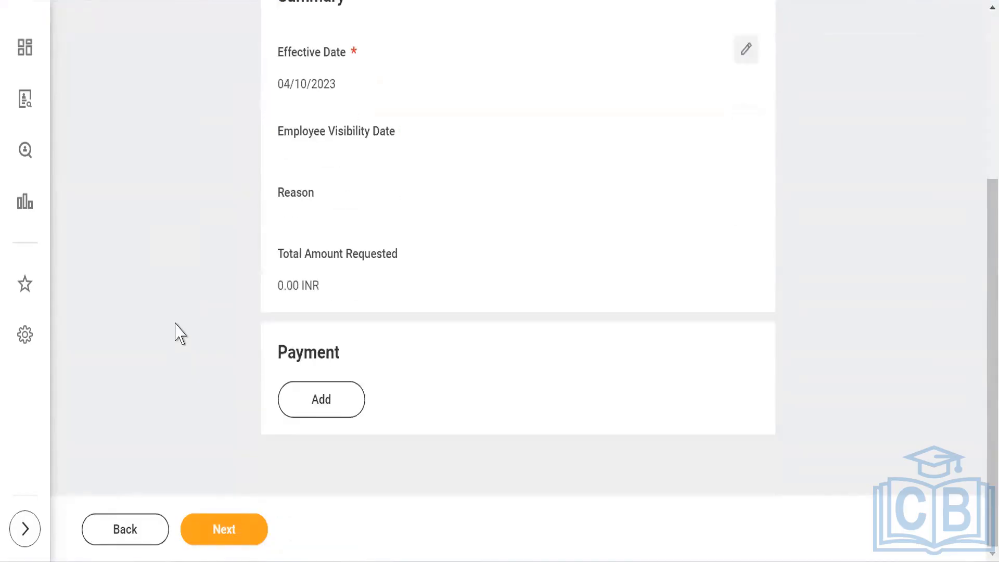
left_click(223, 527)
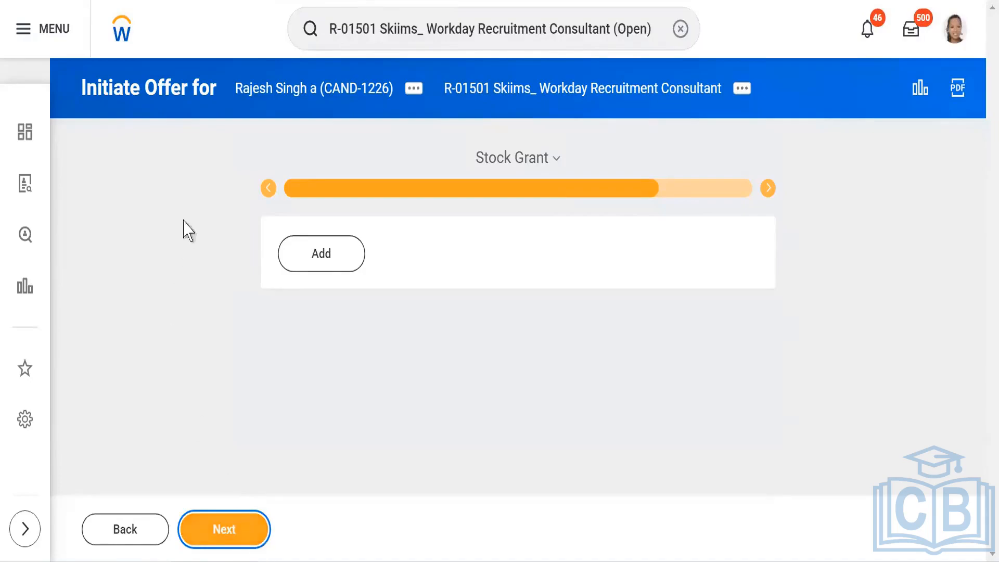
Step: Advance past Stock Grant to the offer summary and try to submit it, opening the reported error
left_click(222, 527)
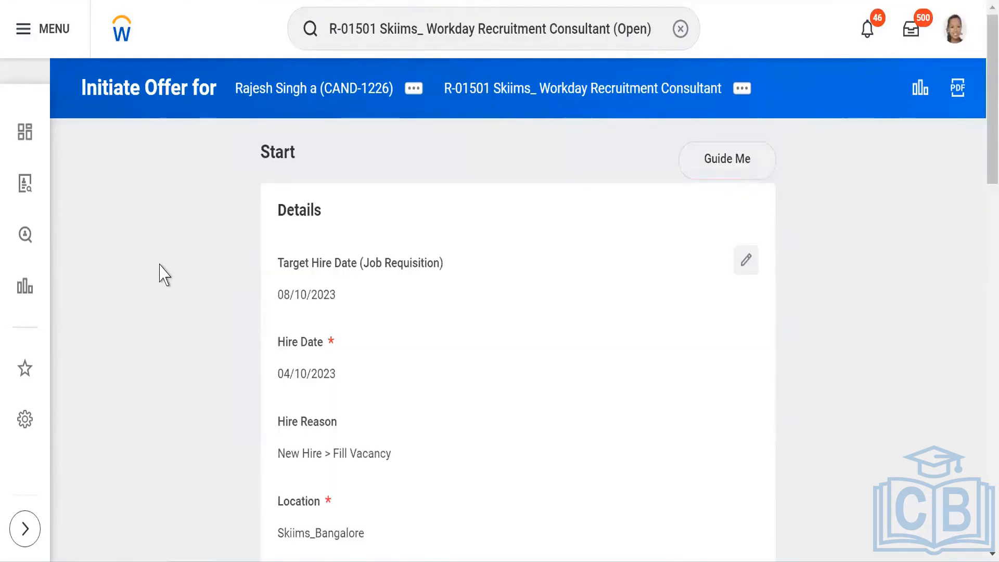
scroll(164, 274, "down", 20)
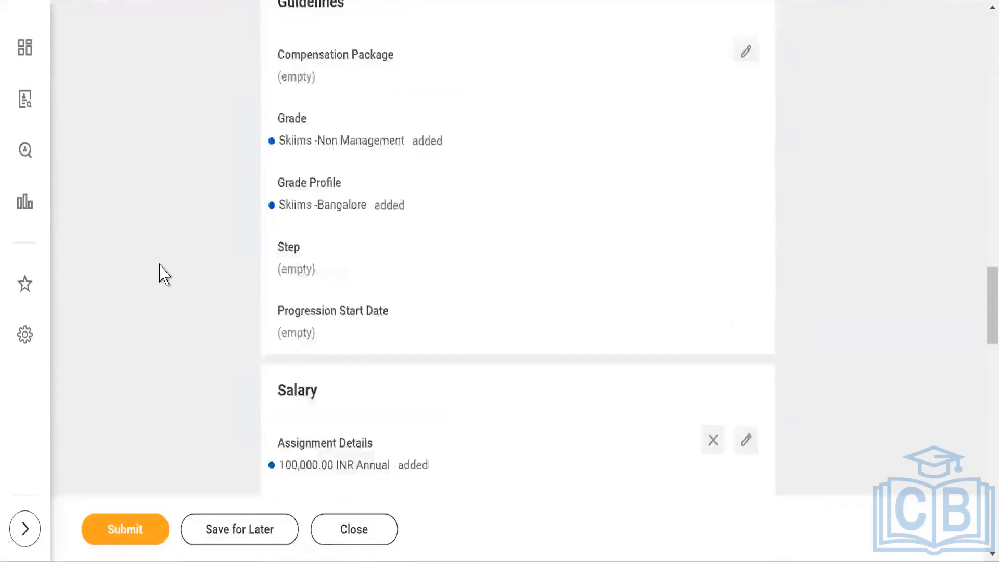
scroll(164, 274, "down", 20)
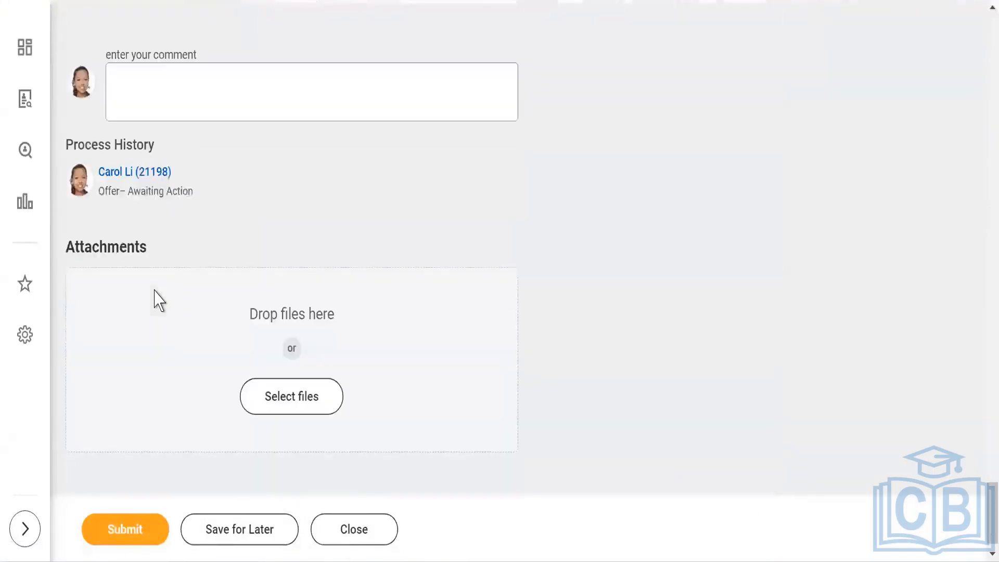
left_click(127, 529)
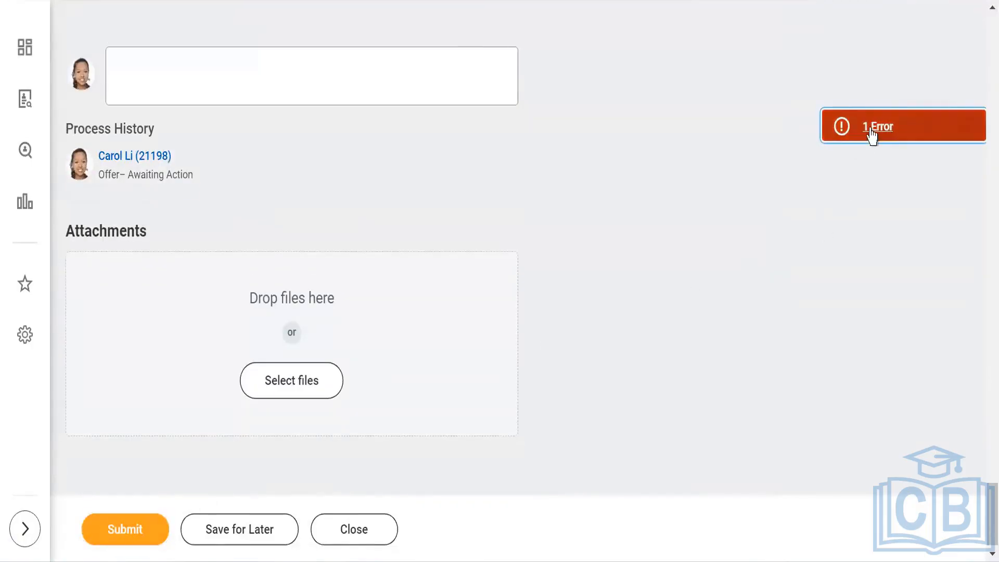
left_click(871, 133)
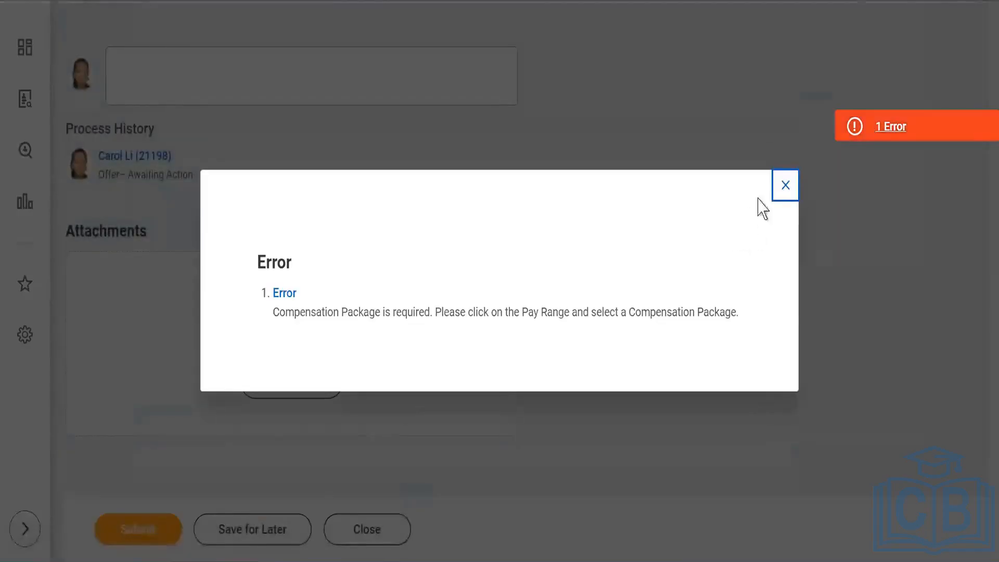
left_click(784, 186)
Step: Set the guidelines' Compensation Package to Skiims -Compensation Package
scroll(706, 245, "up", 15)
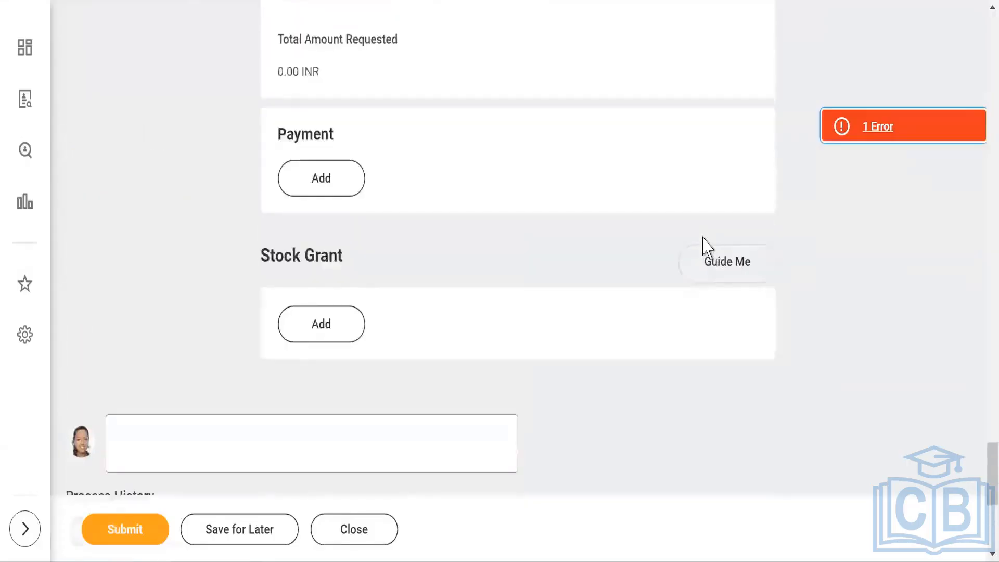
scroll(705, 245, "up", 20)
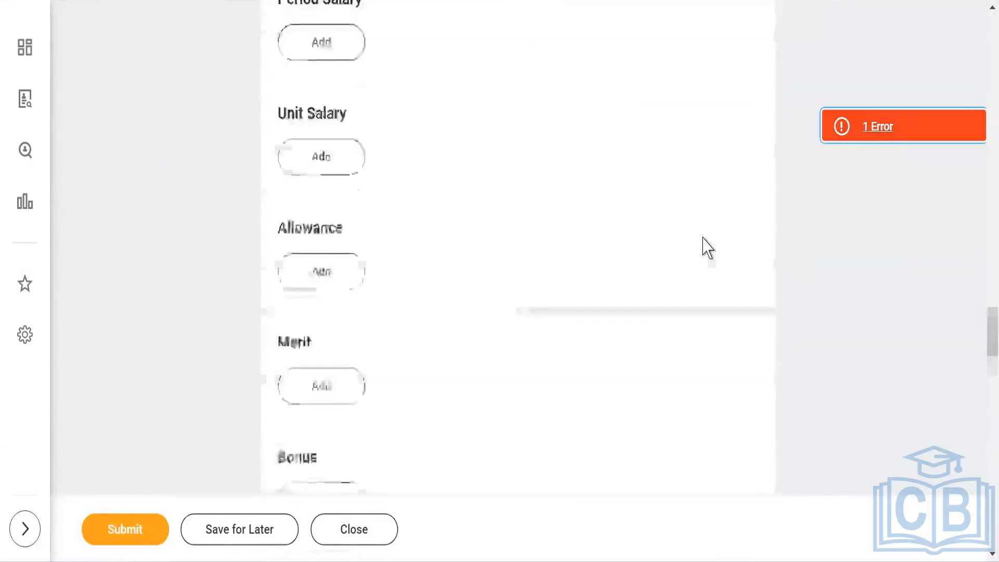
scroll(703, 245, "up", 7)
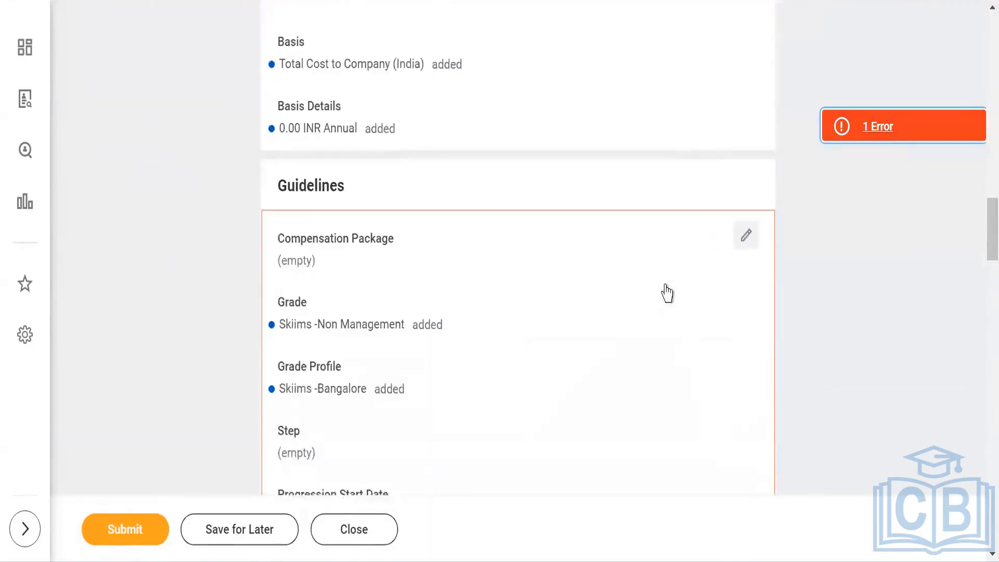
left_click(745, 236)
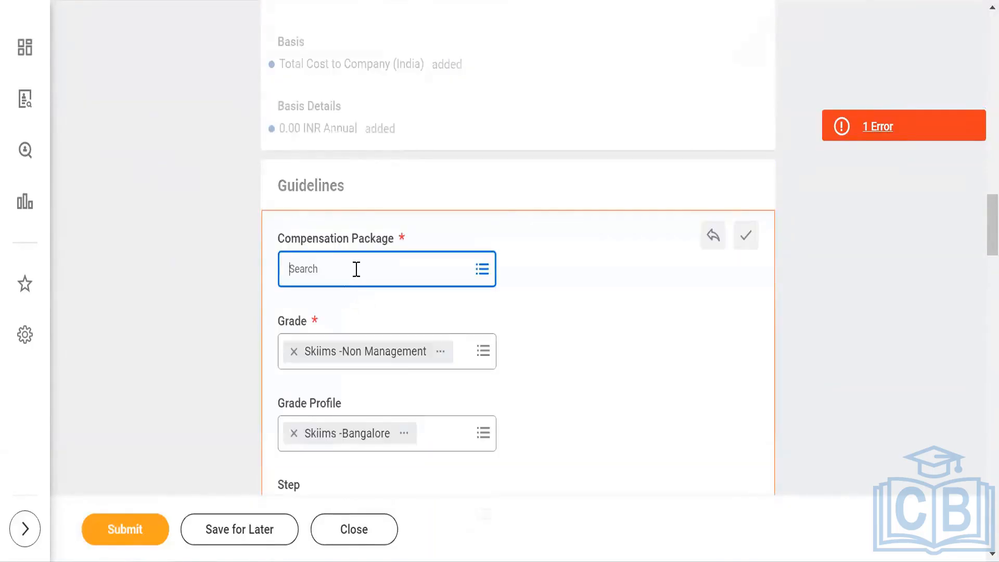
left_click(357, 269)
type("skiims")
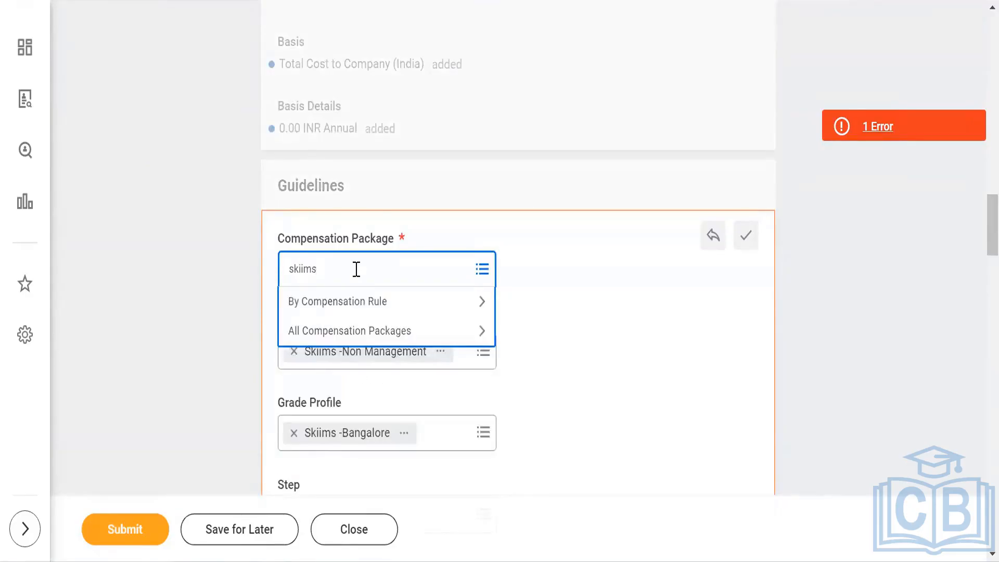
key("Return")
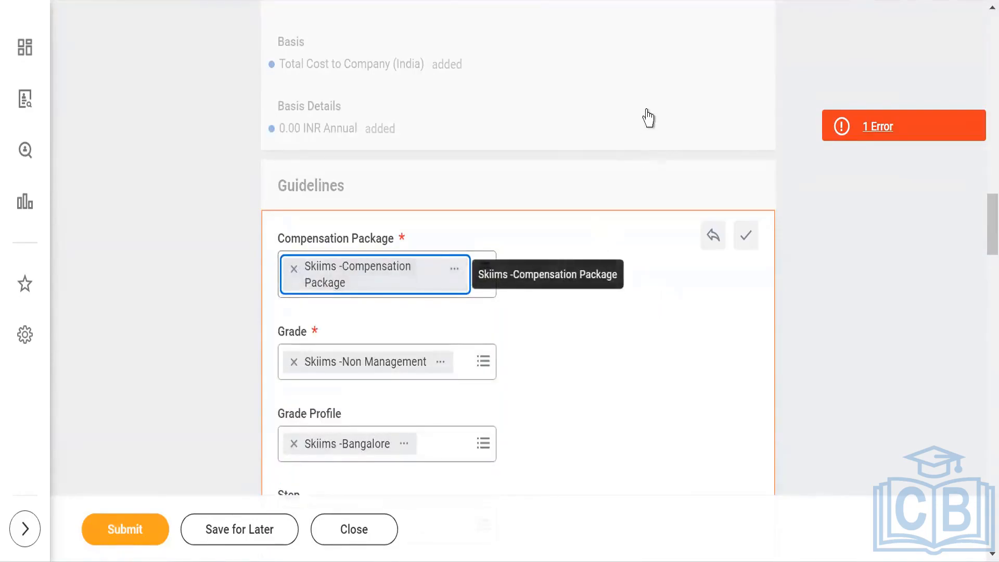
Step: Submit the Initiate Offer event
scroll(662, 258, "down", 9)
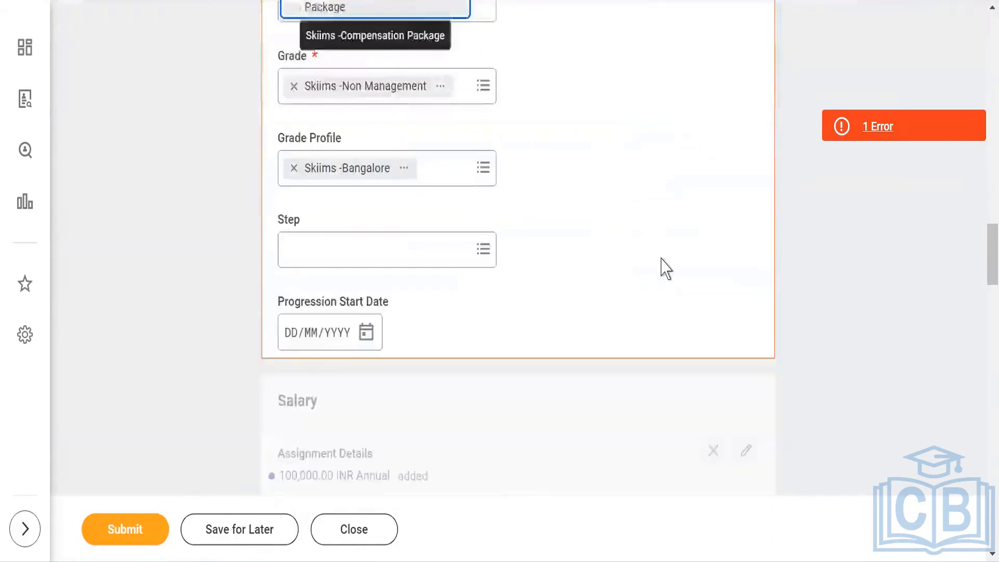
scroll(732, 269, "down", 8)
left_click(124, 532)
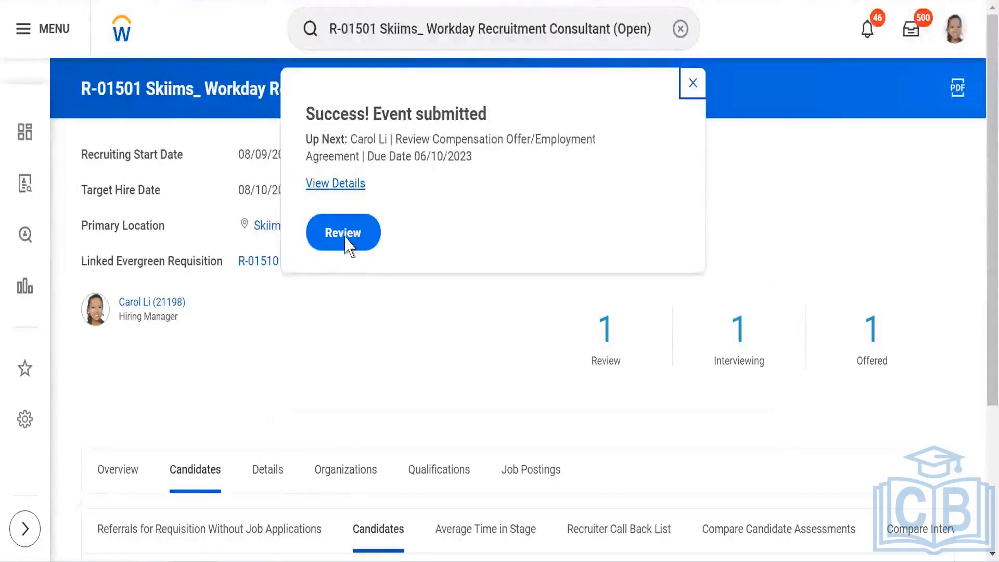
Step: Open the Review Compensation Offer/Employment Agreement task, review the compensation, and approve it
left_click(340, 235)
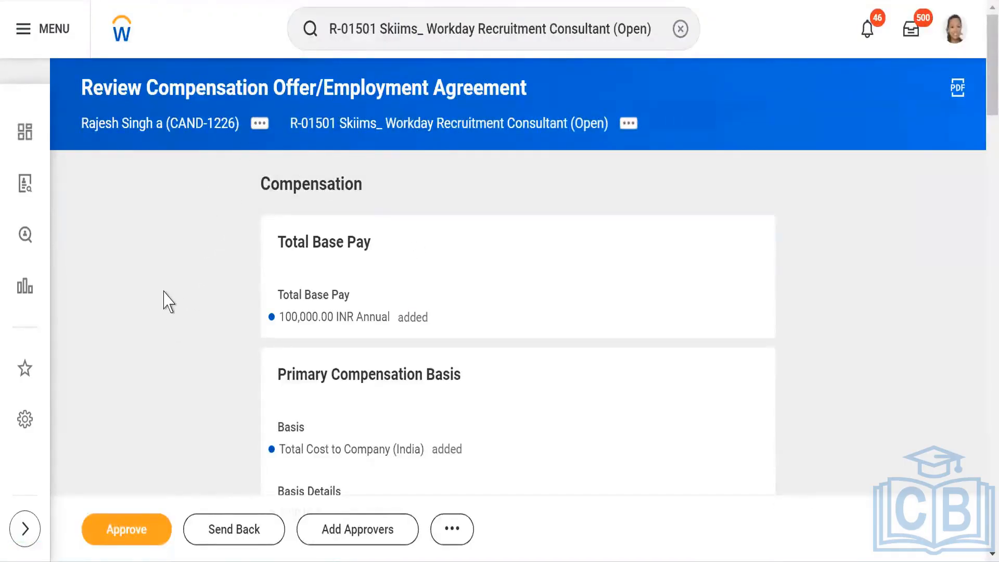
scroll(130, 315, "down", 7)
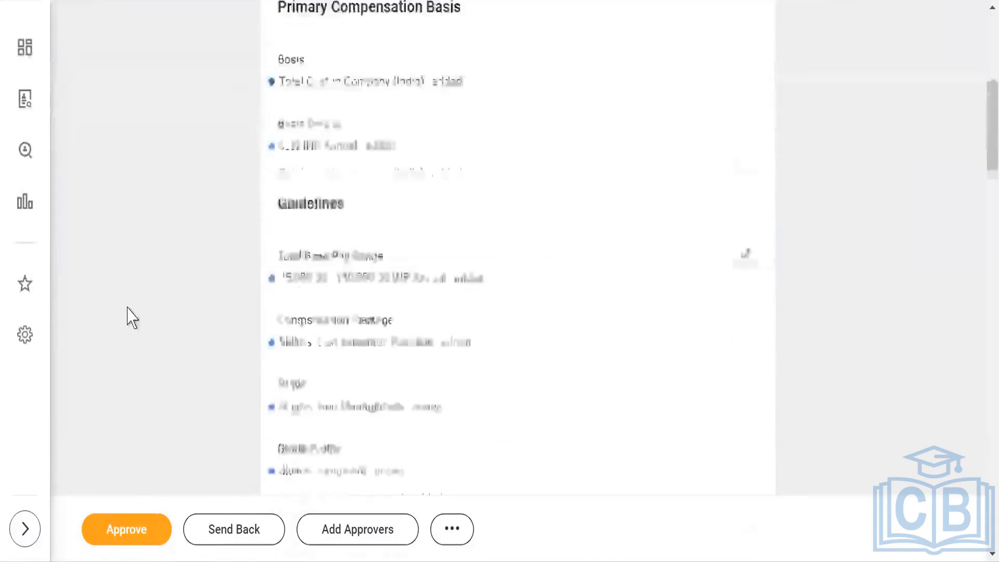
scroll(132, 316, "down", 8)
scroll(132, 319, "down", 4)
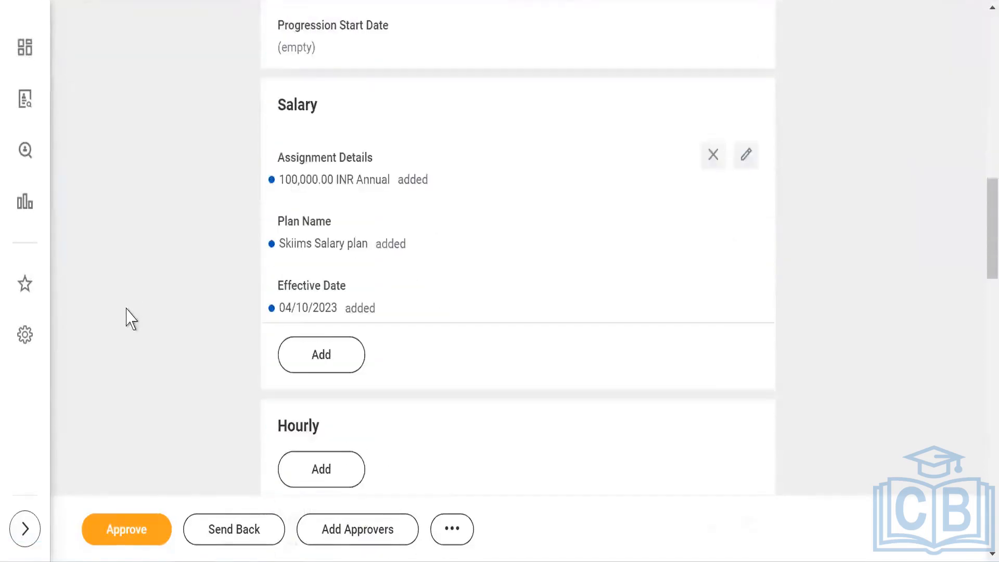
scroll(131, 317, "down", 2)
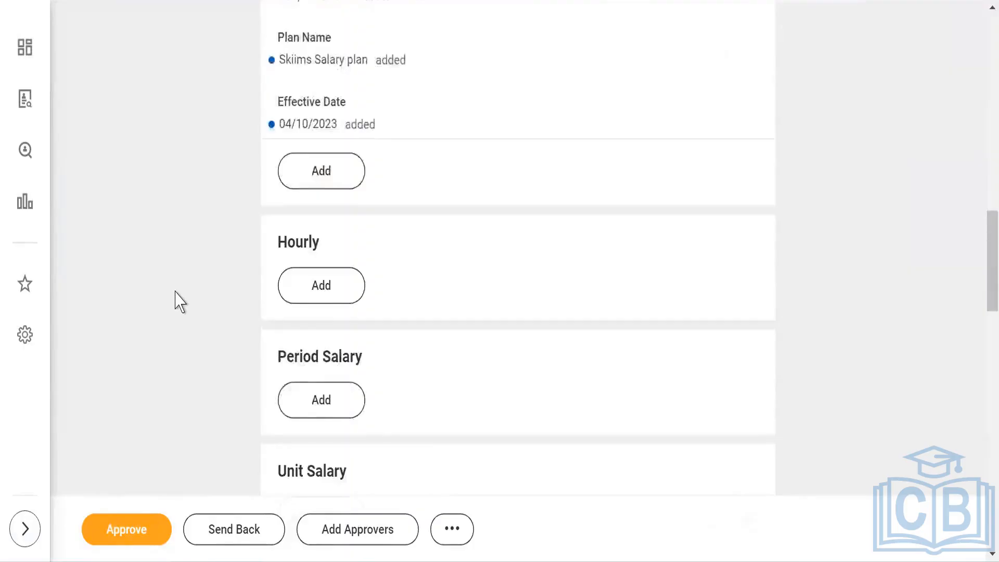
scroll(177, 299, "down", 6)
scroll(173, 330, "down", 7)
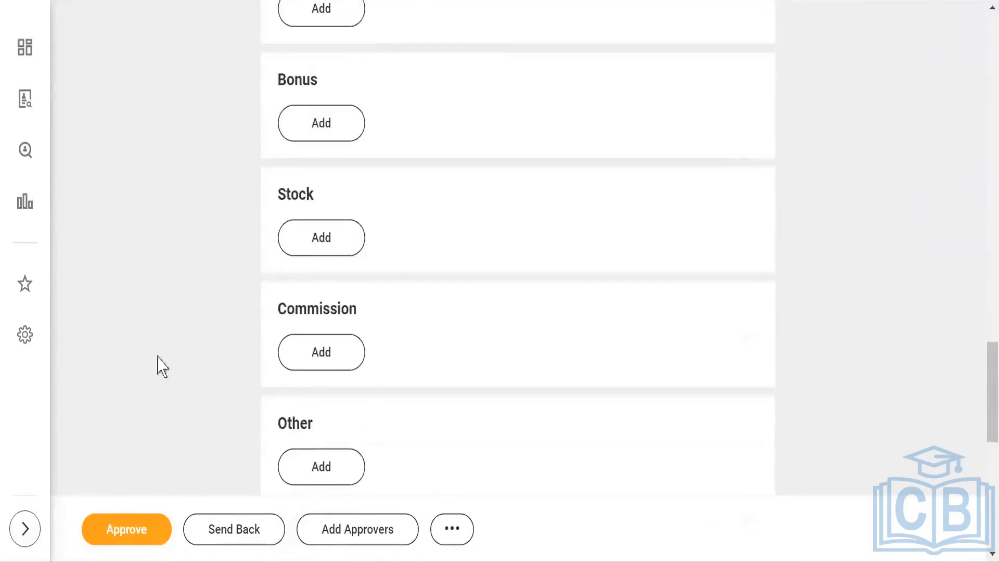
scroll(156, 363, "down", 9)
left_click(124, 531)
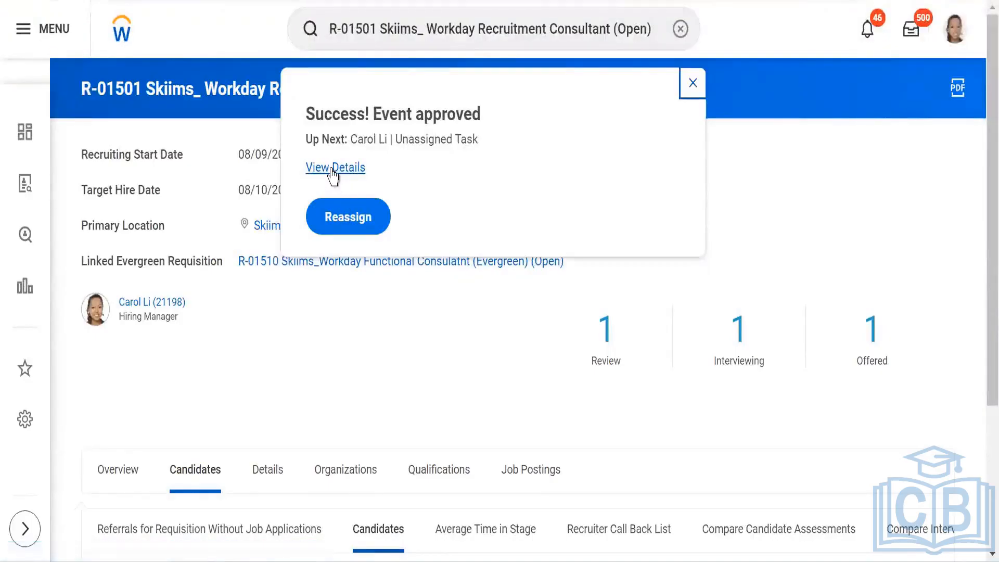
Step: Open the approved event's details to examine its business process steps
left_click(333, 171)
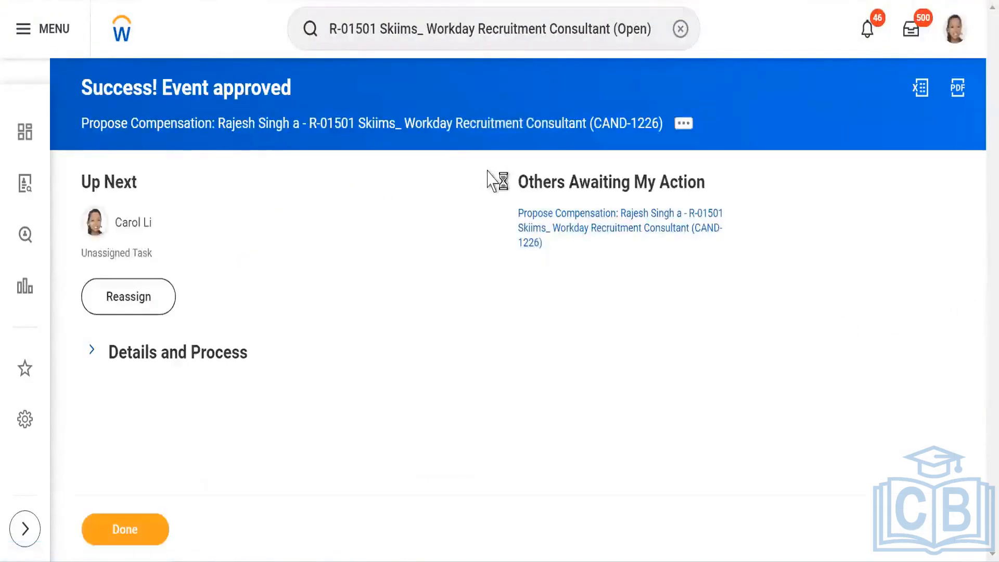
left_click(127, 305)
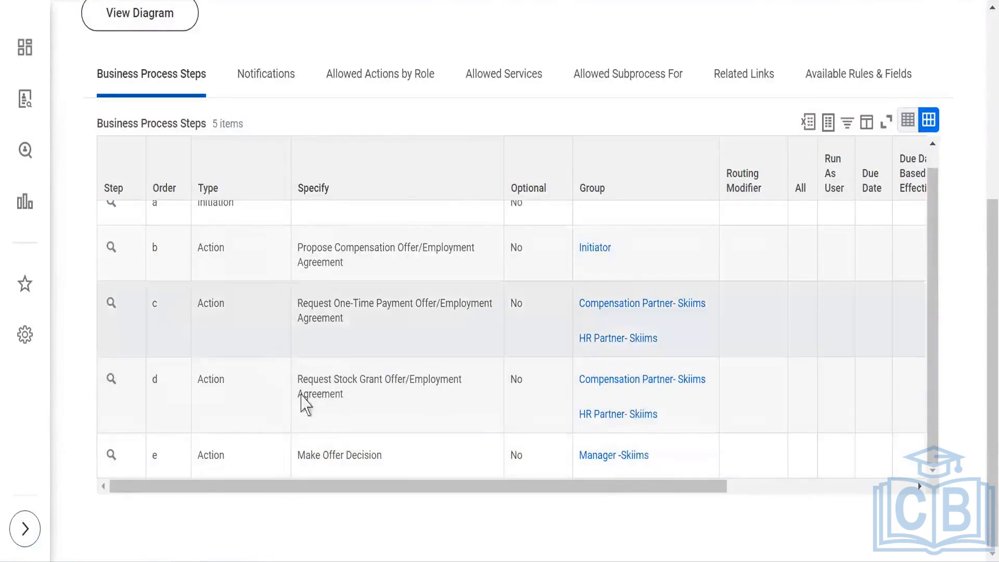
scroll(307, 359, "up", 1)
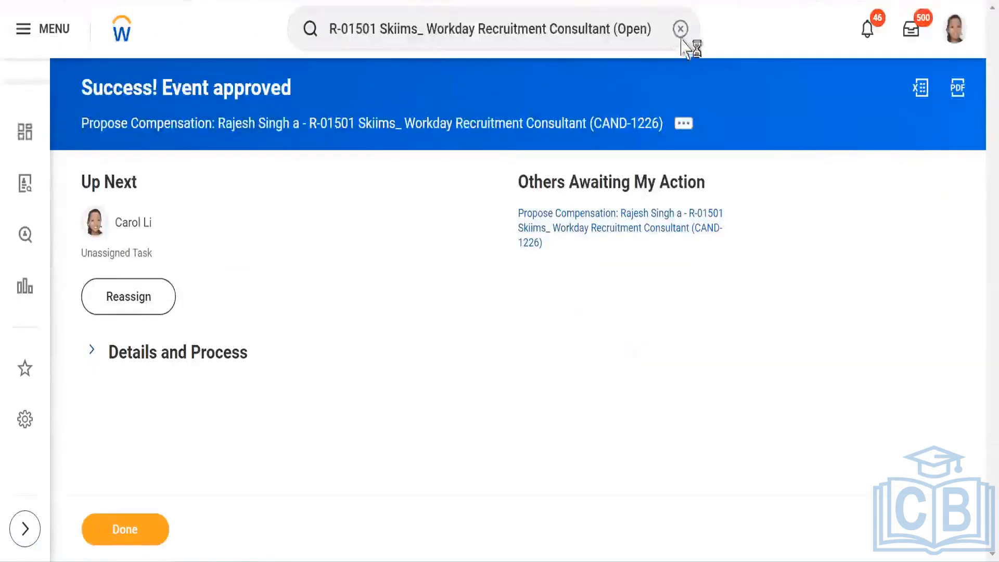
Step: Search for and open the R-01501 Skiims_ Workday Recruitment Consultant requisition
left_click(680, 29)
left_click(428, 37)
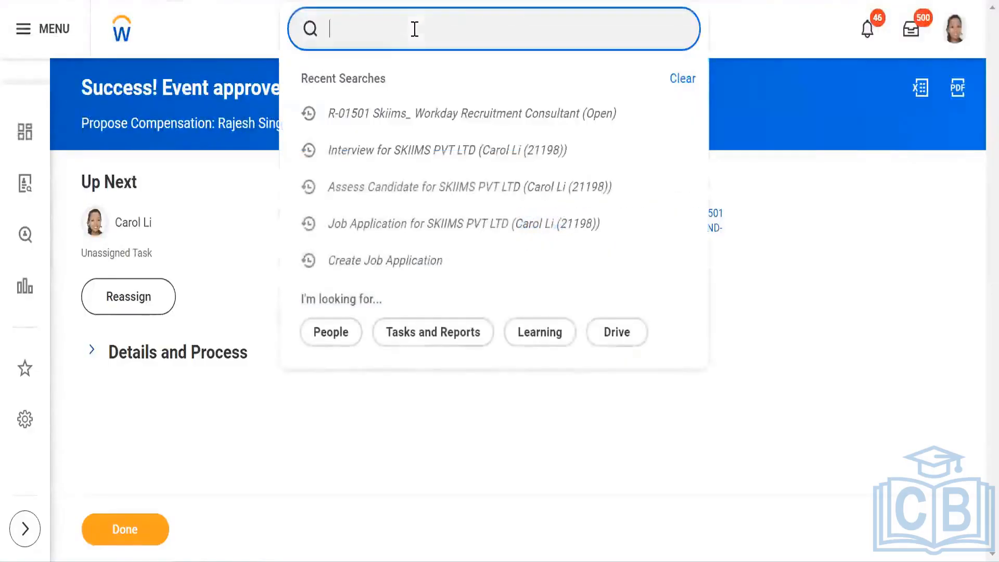
type("JR")
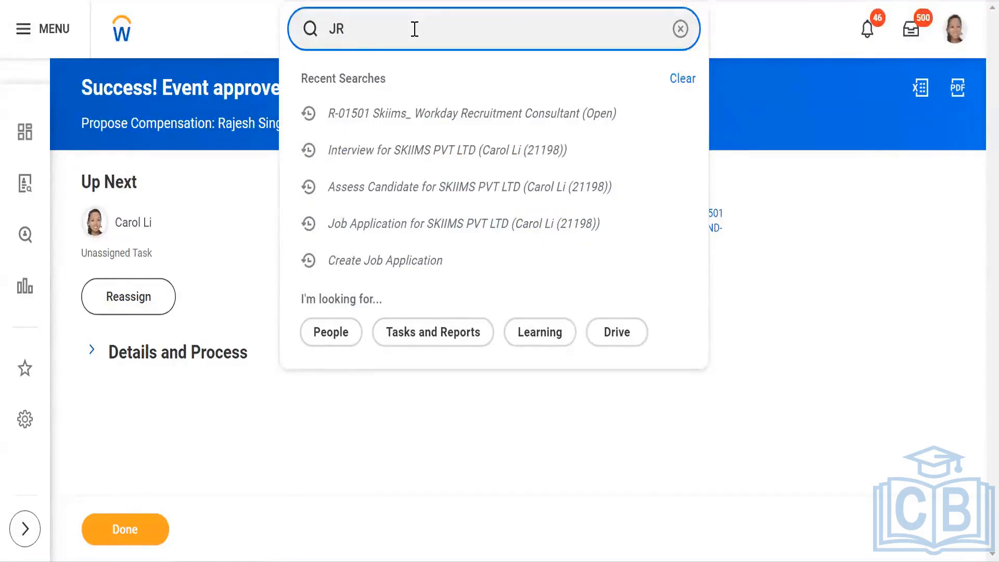
type(":")
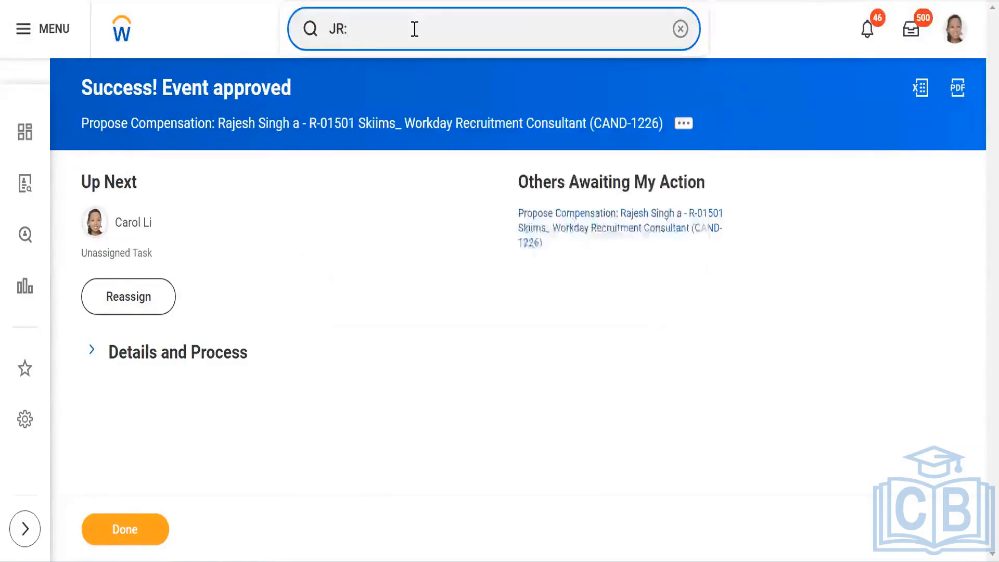
left_click(680, 29)
left_click(482, 116)
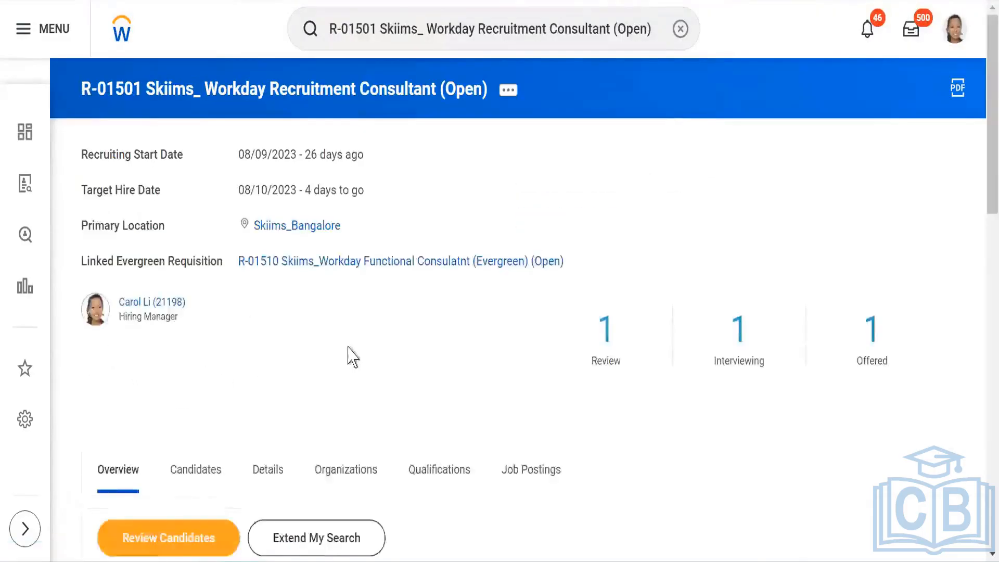
Step: Open the requisition's Candidates list
scroll(375, 328, "down", 2)
scroll(407, 305, "down", 5)
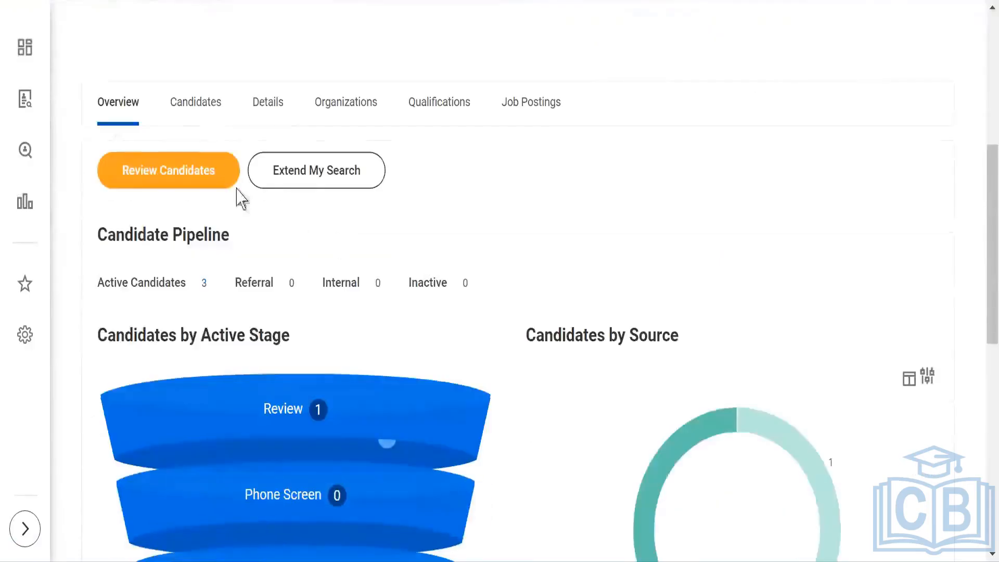
left_click(213, 109)
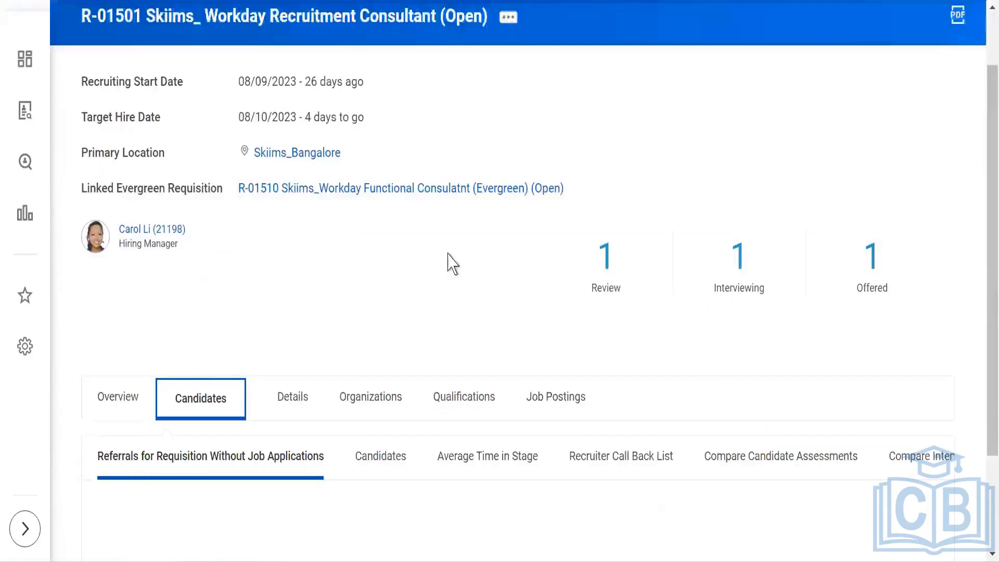
scroll(450, 261, "down", 3)
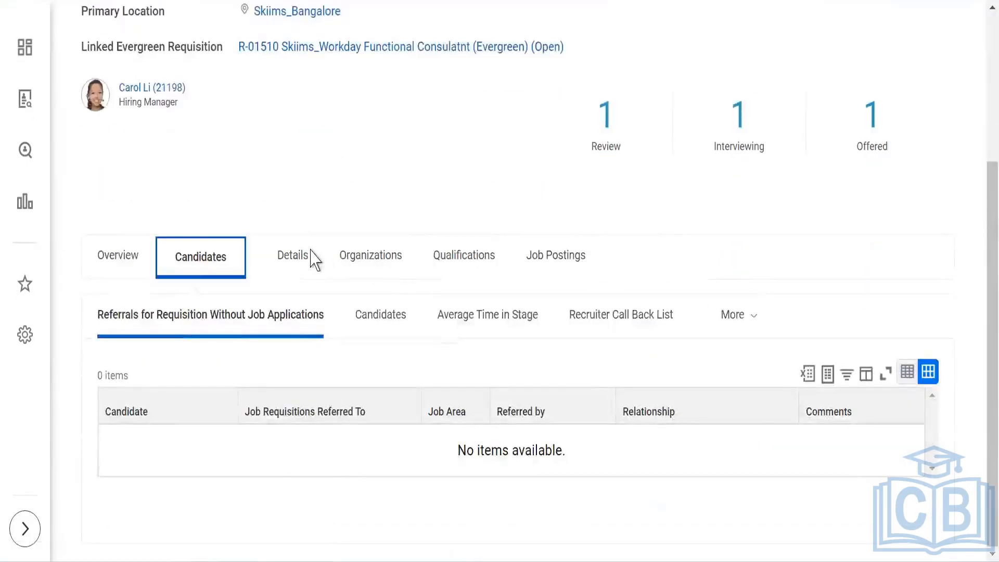
left_click(369, 318)
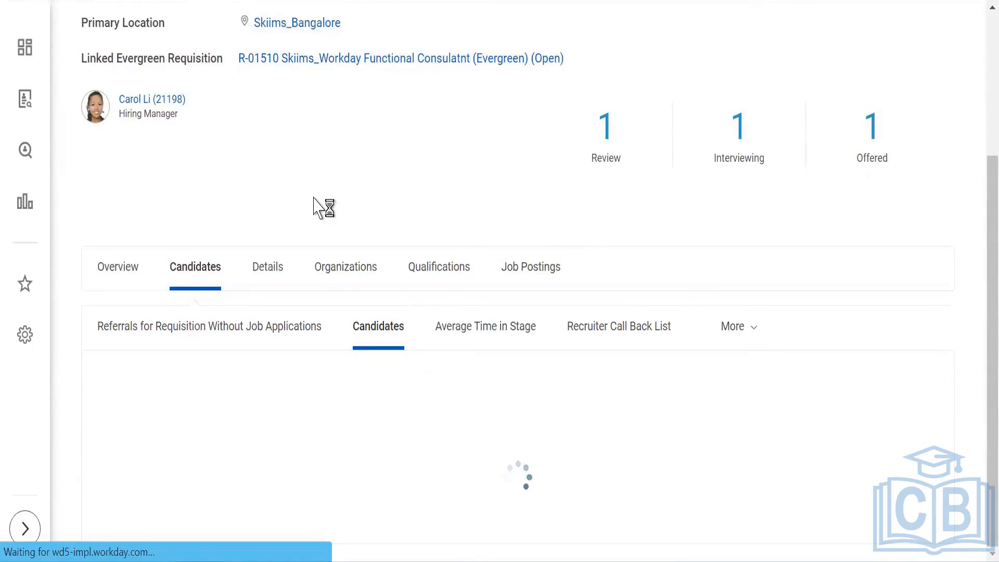
scroll(319, 208, "down", 6)
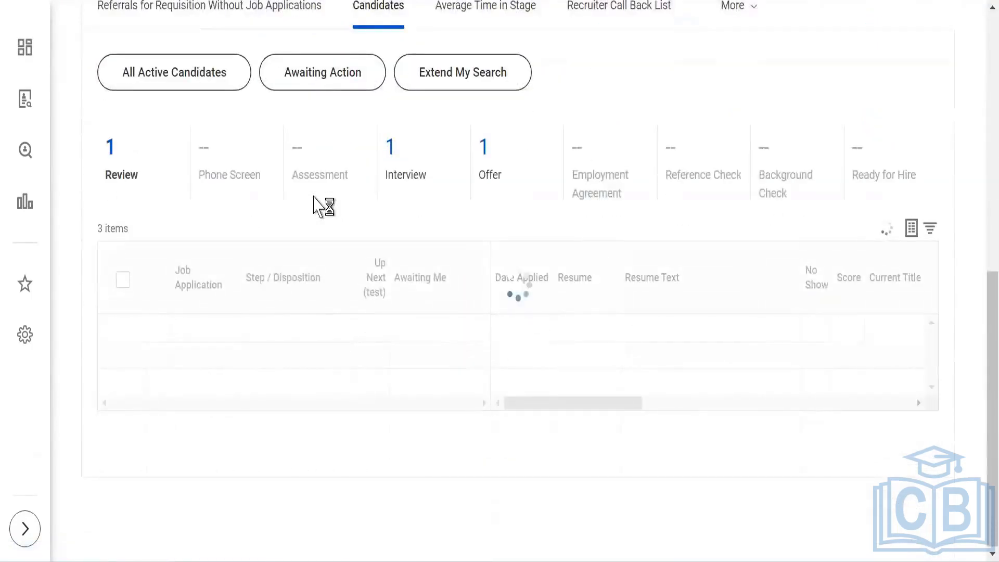
scroll(586, 306, "down", 3)
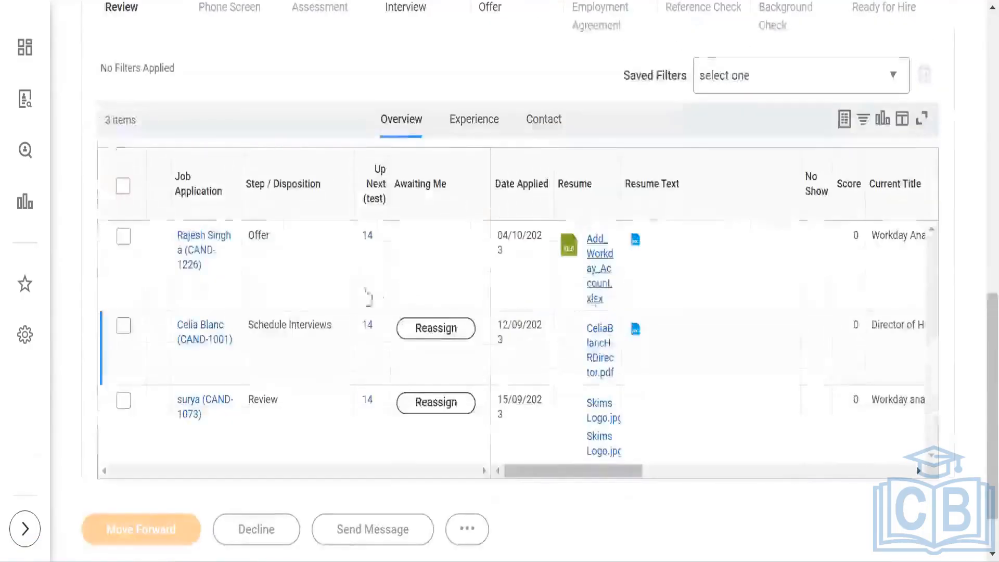
Step: Move the candidate at the Offer step forward to the Employment Agreement stage
left_click(123, 241)
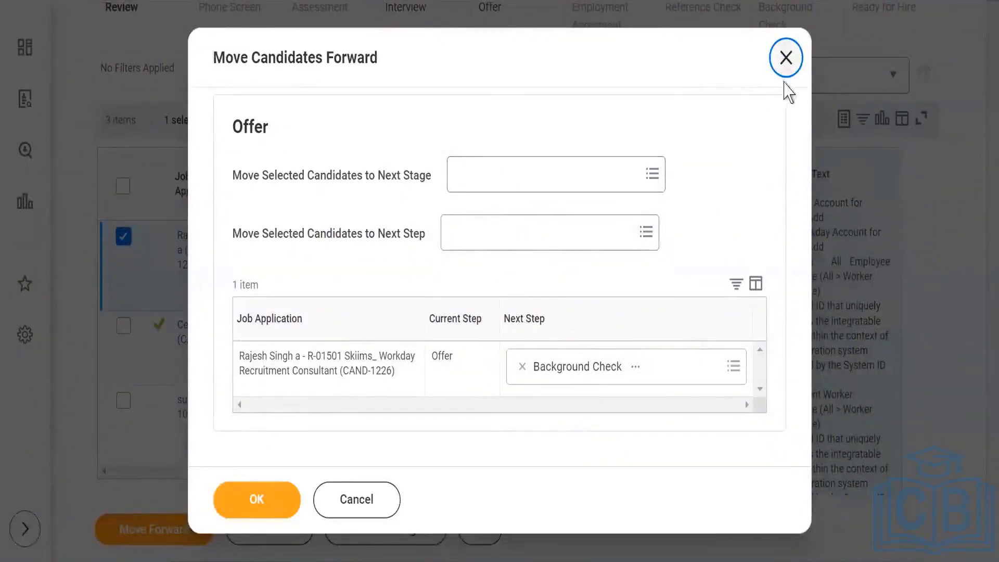
left_click(786, 57)
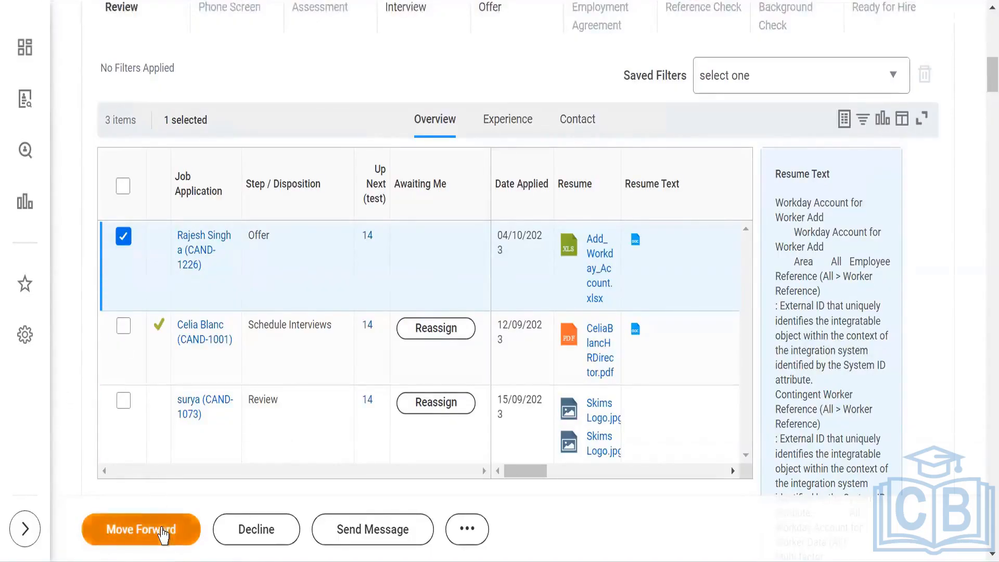
left_click(163, 534)
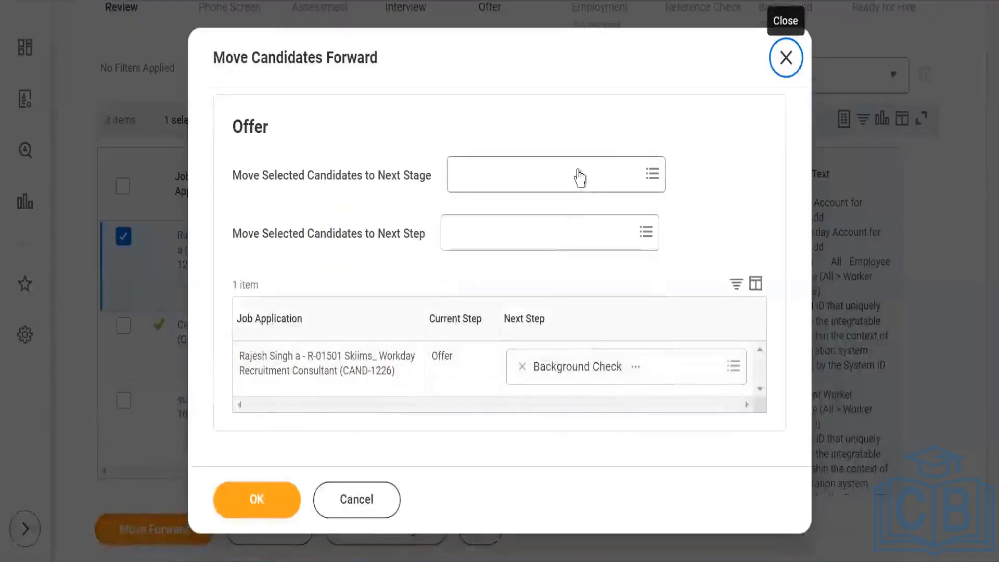
left_click(579, 170)
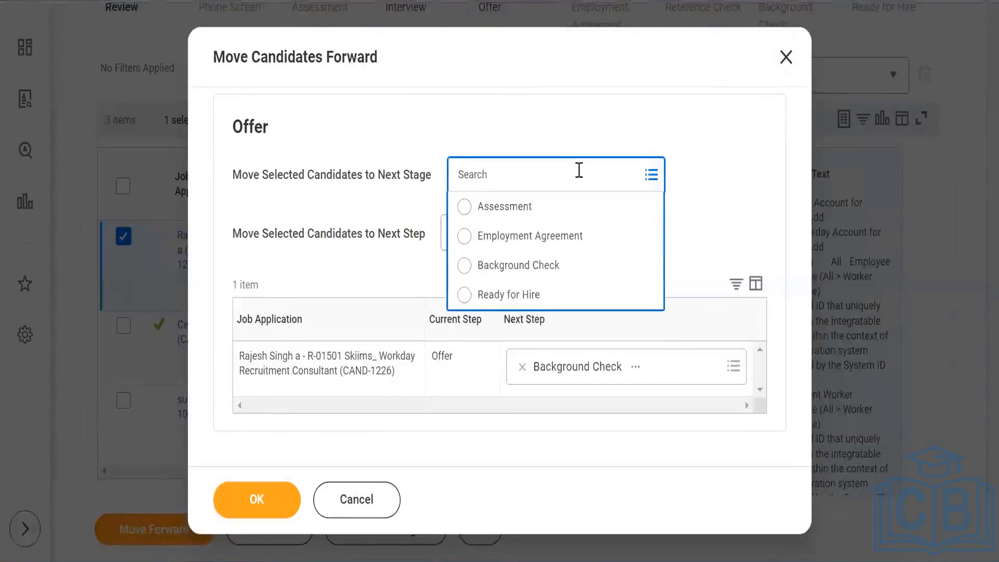
left_click(543, 238)
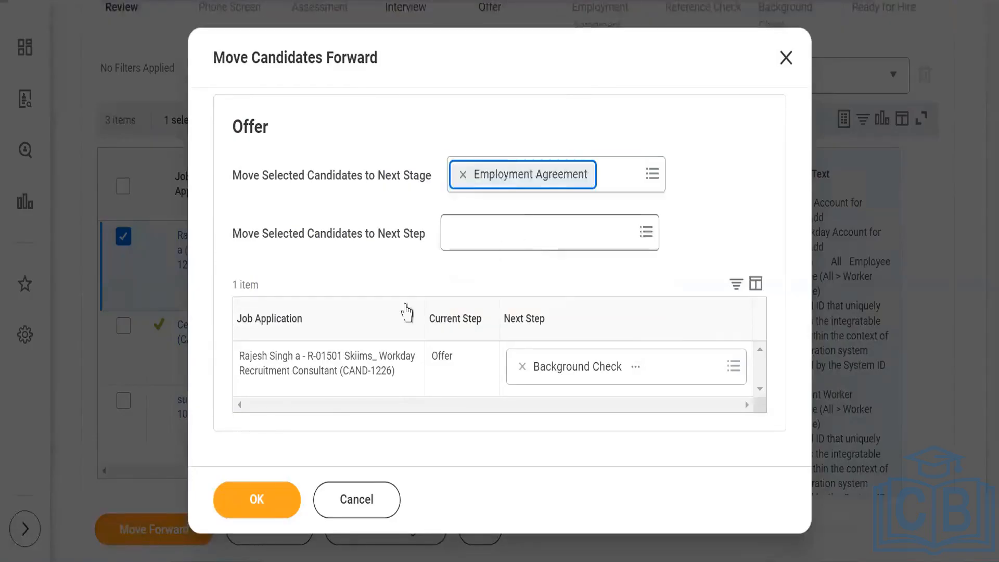
left_click(250, 515)
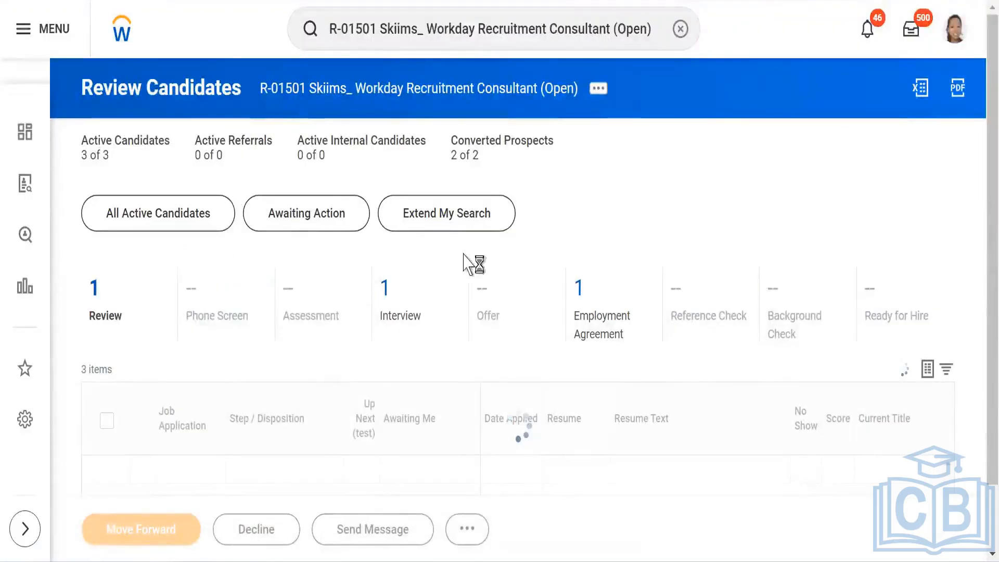
Step: Open the candidate's pending Employment Agreement task from the candidates list
scroll(630, 238, "down", 3)
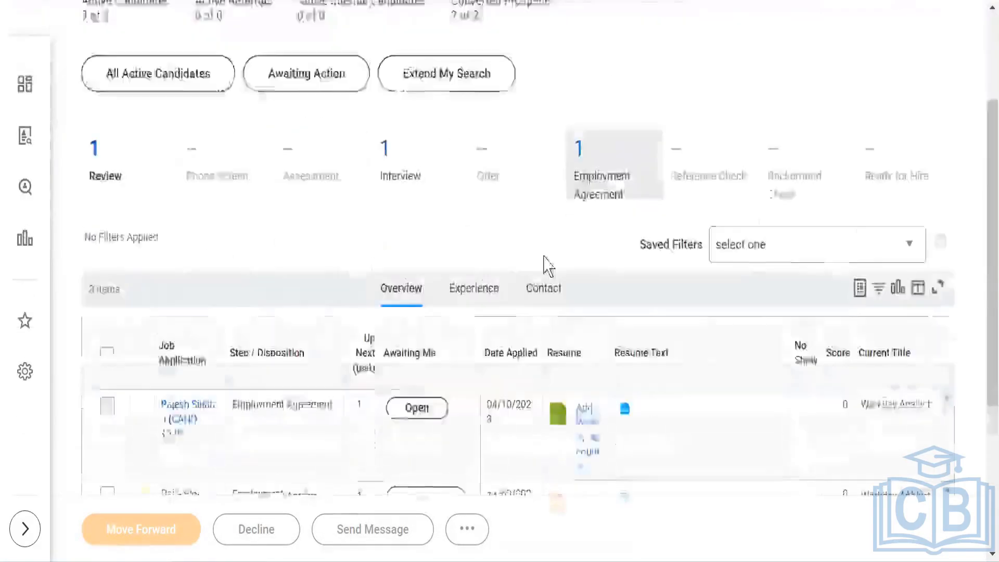
scroll(547, 267, "down", 3)
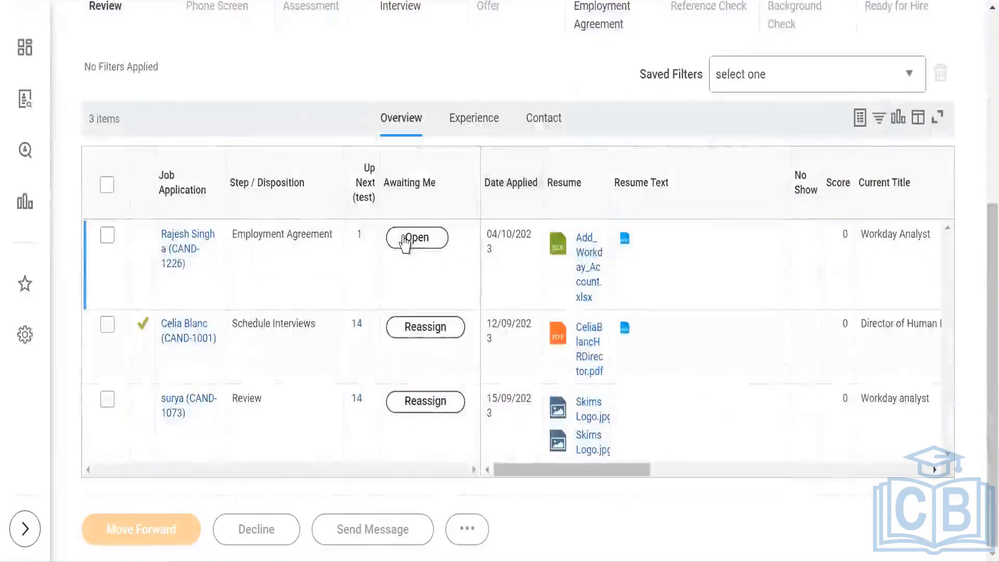
left_click(405, 239)
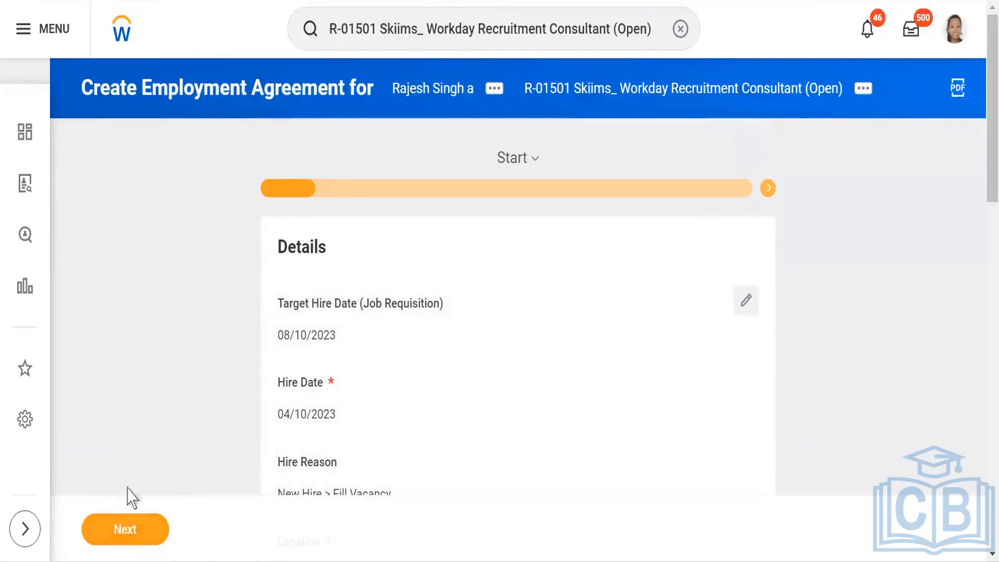
Step: Review the Start and Contract pages of the employment agreement and advance past them
scroll(145, 357, "down", 15)
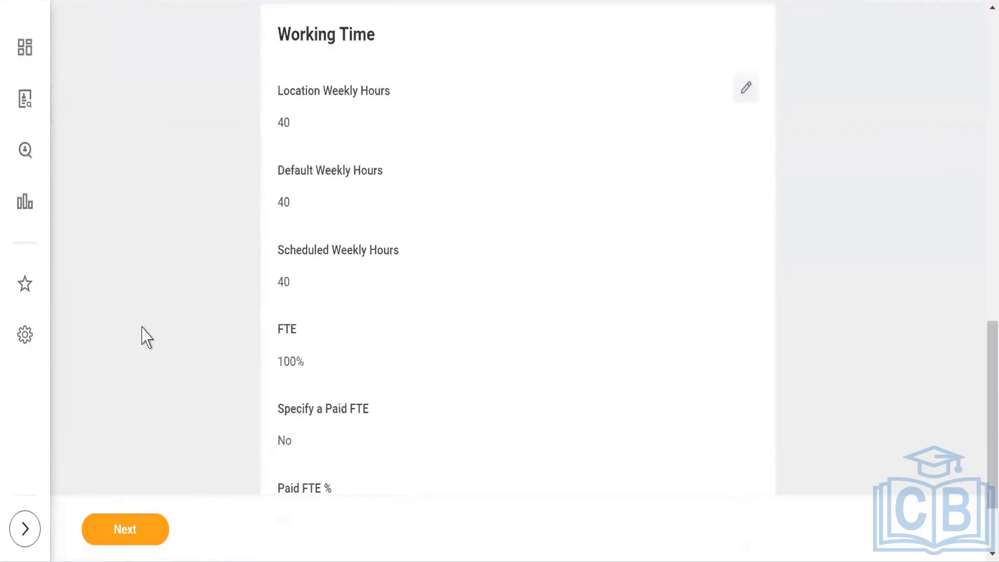
scroll(145, 337, "up", 20)
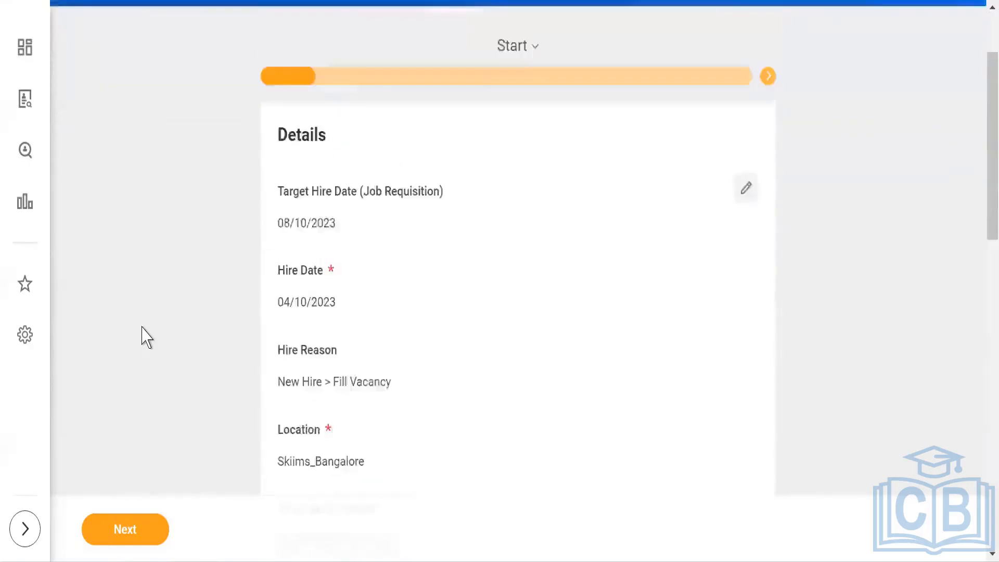
scroll(142, 326, "up", 2)
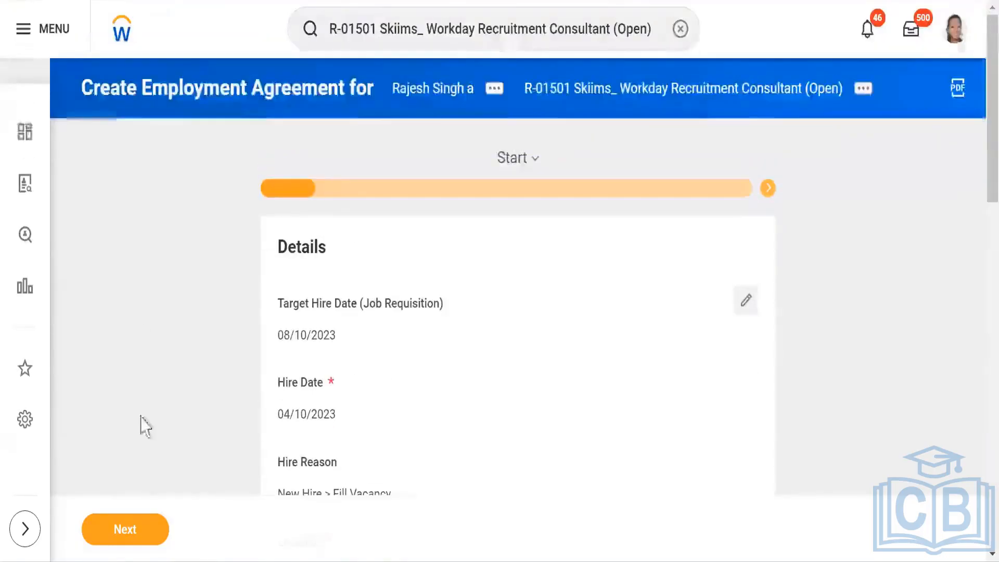
left_click(126, 530)
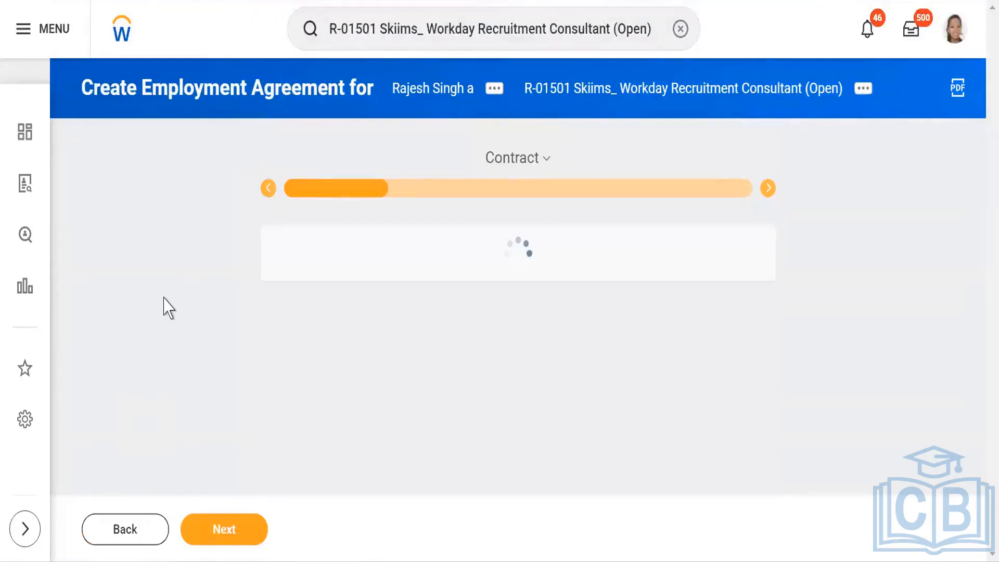
scroll(164, 307, "down", 3)
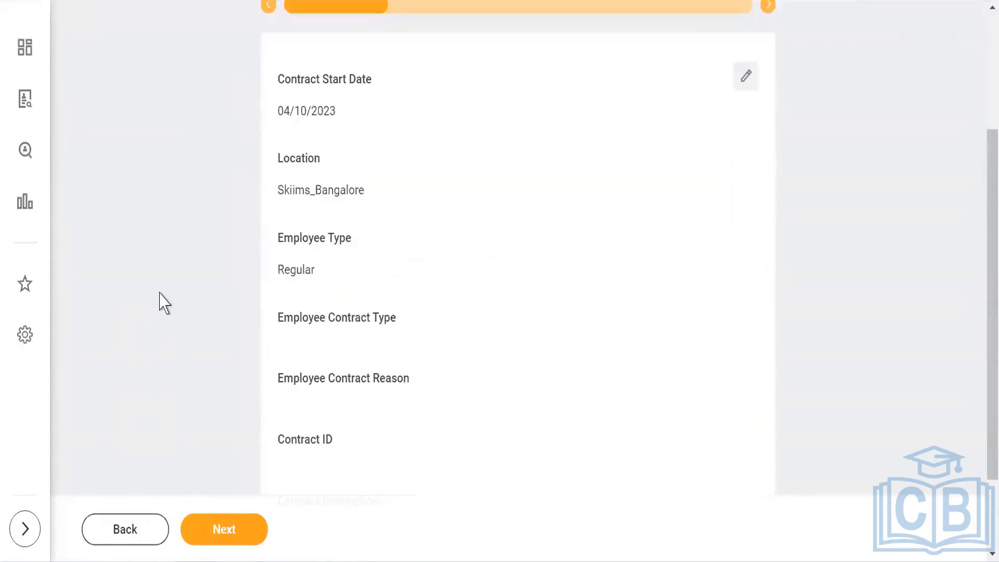
scroll(164, 303, "down", 2)
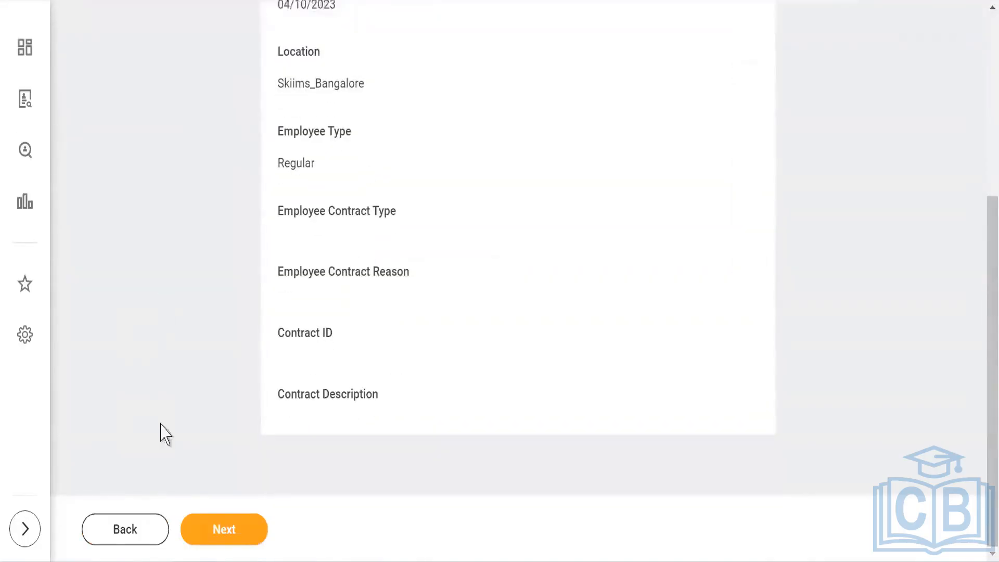
left_click(239, 539)
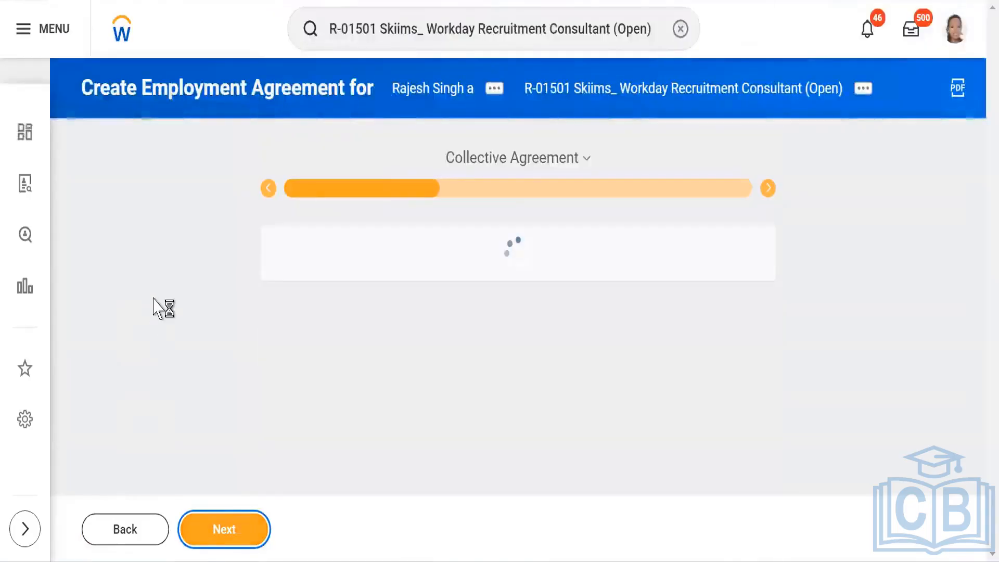
Step: Advance through the Collective Agreement, Probation Period and Notice Period pages
scroll(156, 307, "down", 1)
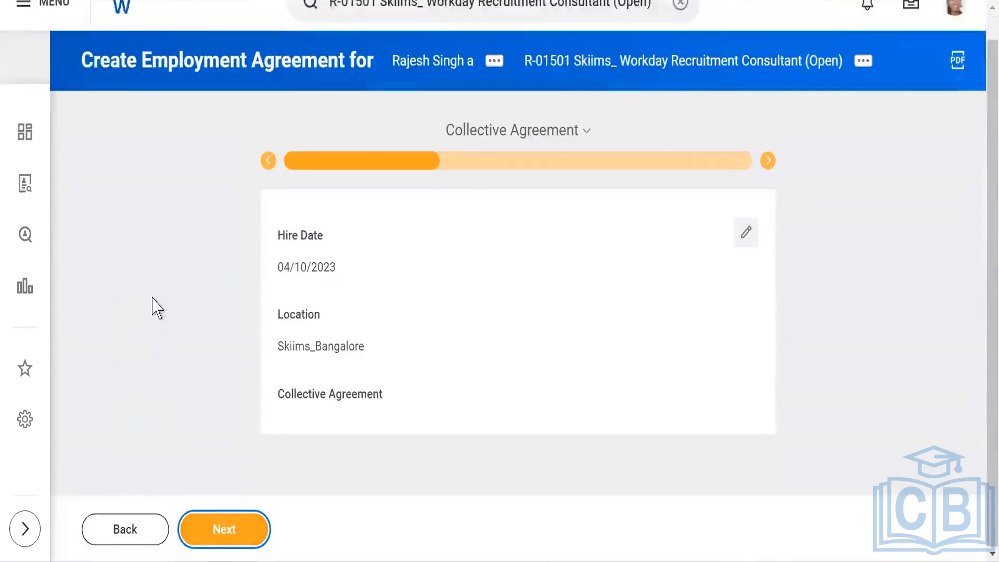
left_click(219, 539)
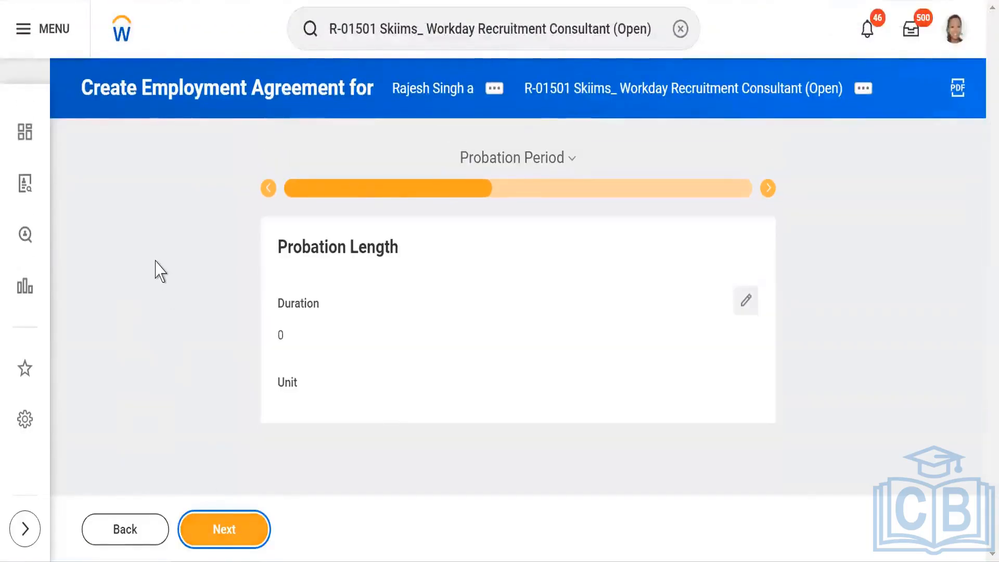
left_click(223, 536)
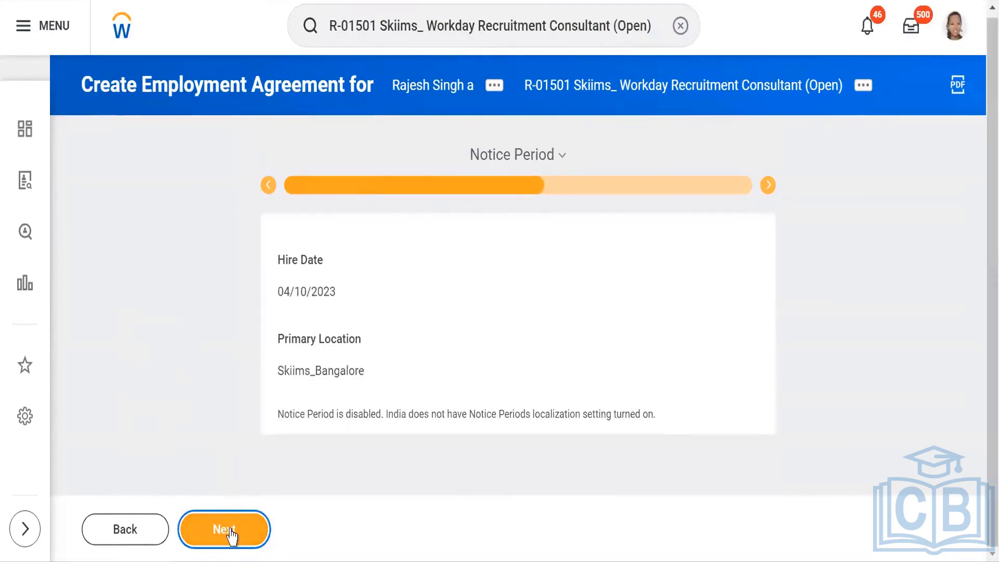
left_click(229, 535)
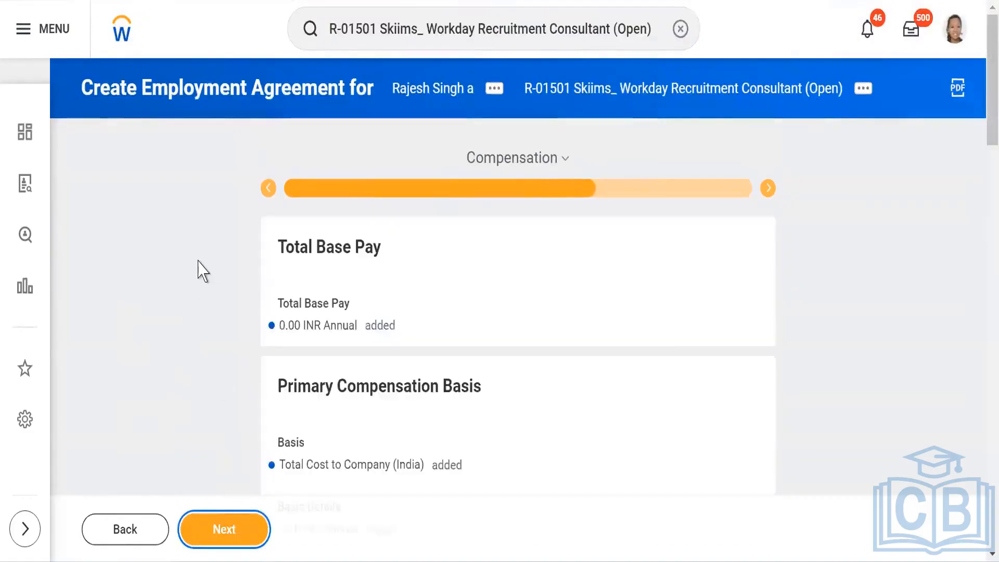
Step: Review the Compensation page and advance through the One-Time Payment and Stock Grant pages to the summary
scroll(196, 267, "down", 3)
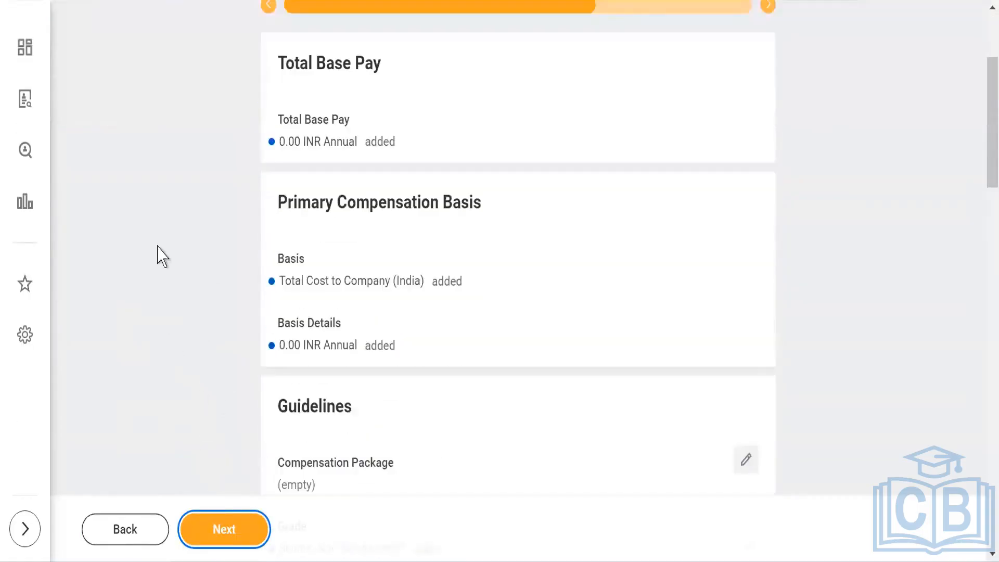
scroll(157, 247, "down", 3)
left_click(218, 531)
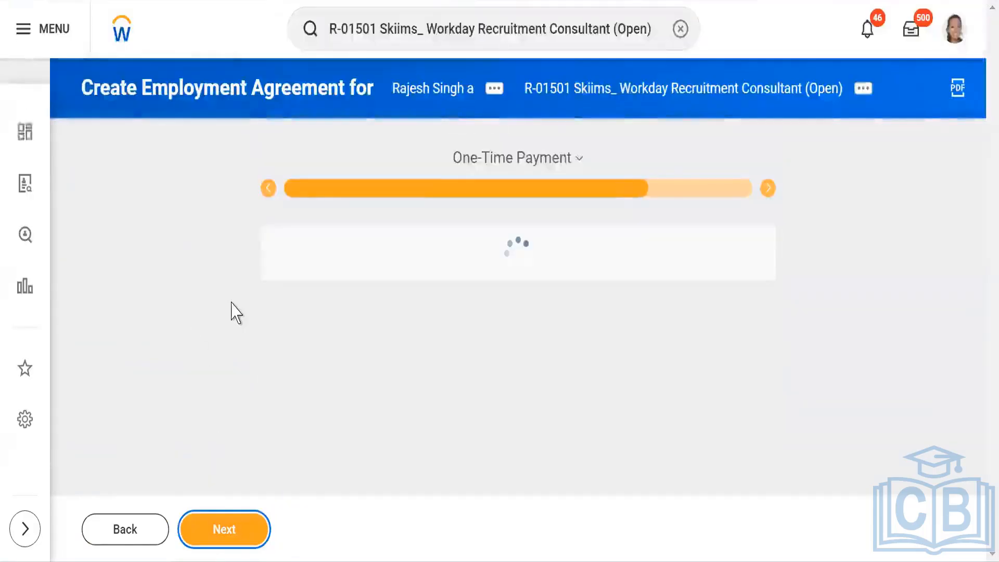
left_click(227, 536)
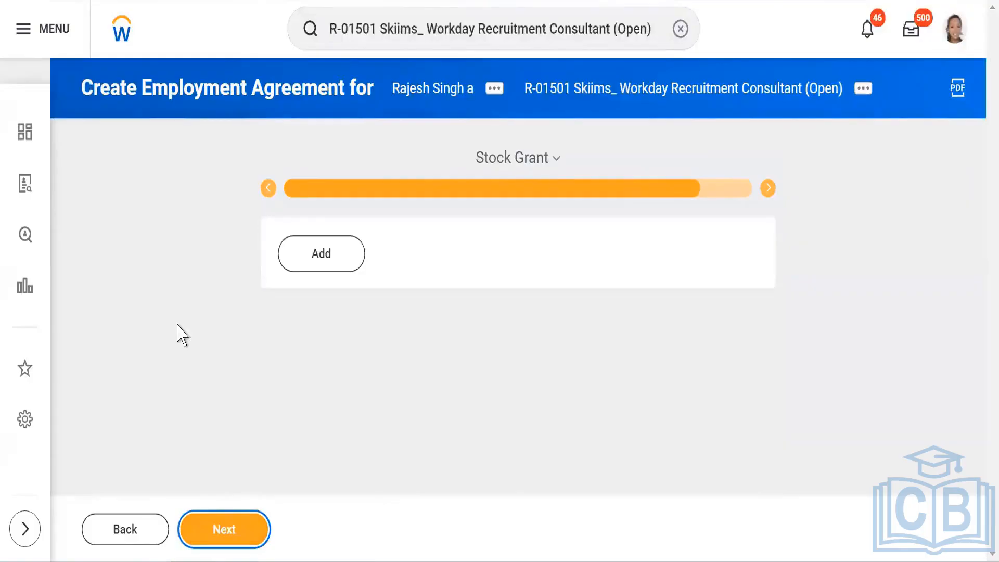
left_click(234, 530)
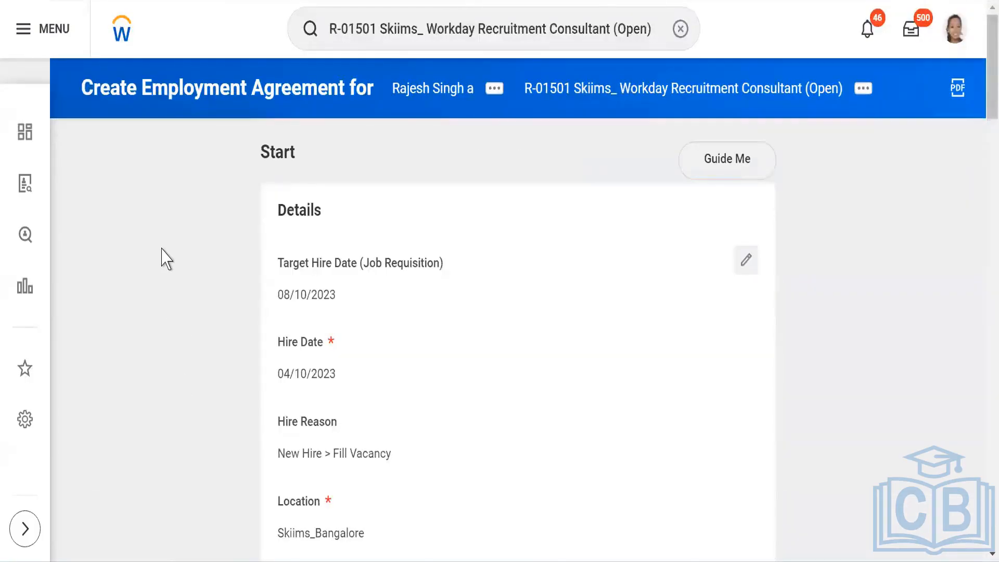
Step: Try to submit the employment agreement and open the error details
scroll(161, 260, "down", 15)
scroll(162, 269, "down", 20)
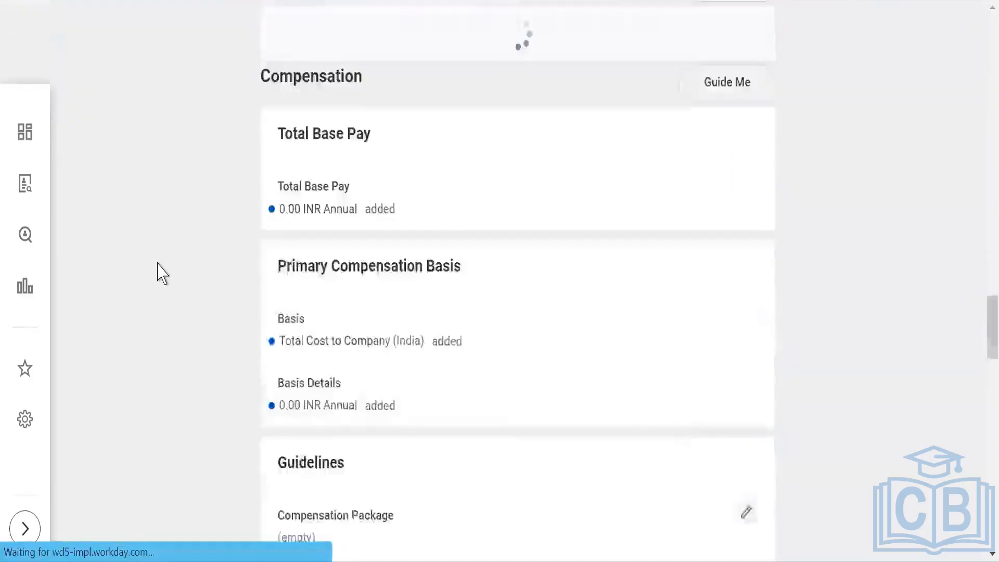
scroll(141, 453, "down", 14)
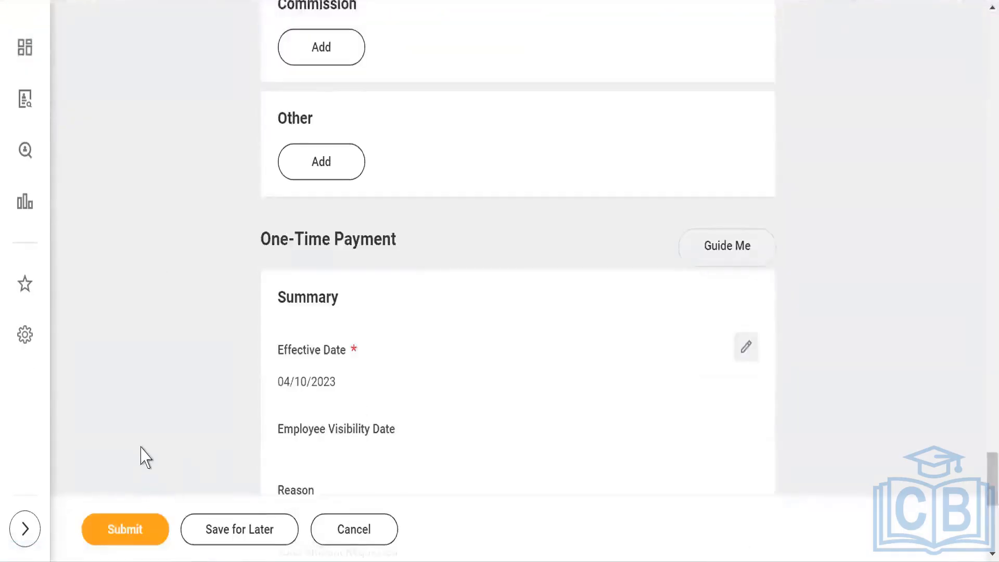
left_click(127, 528)
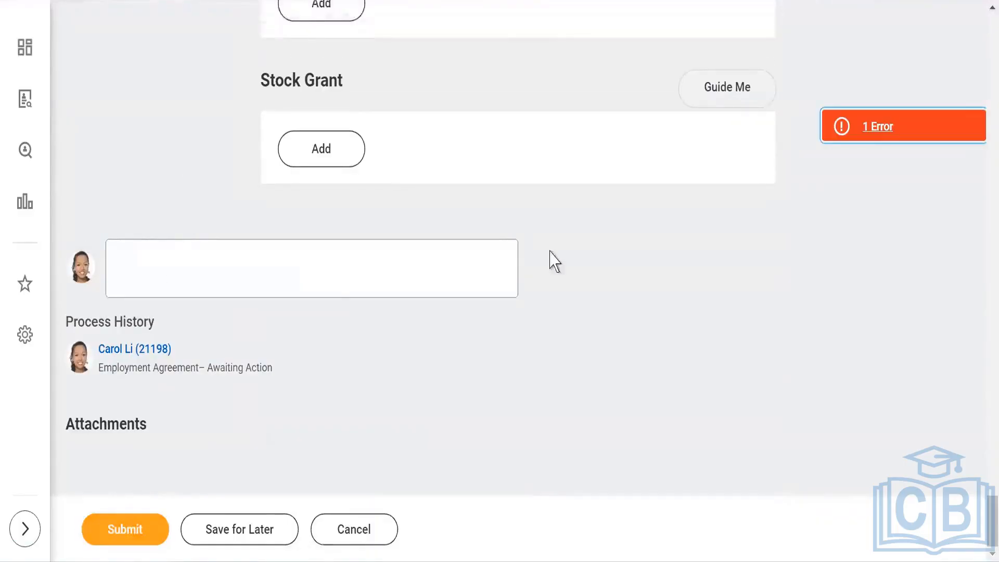
left_click(867, 130)
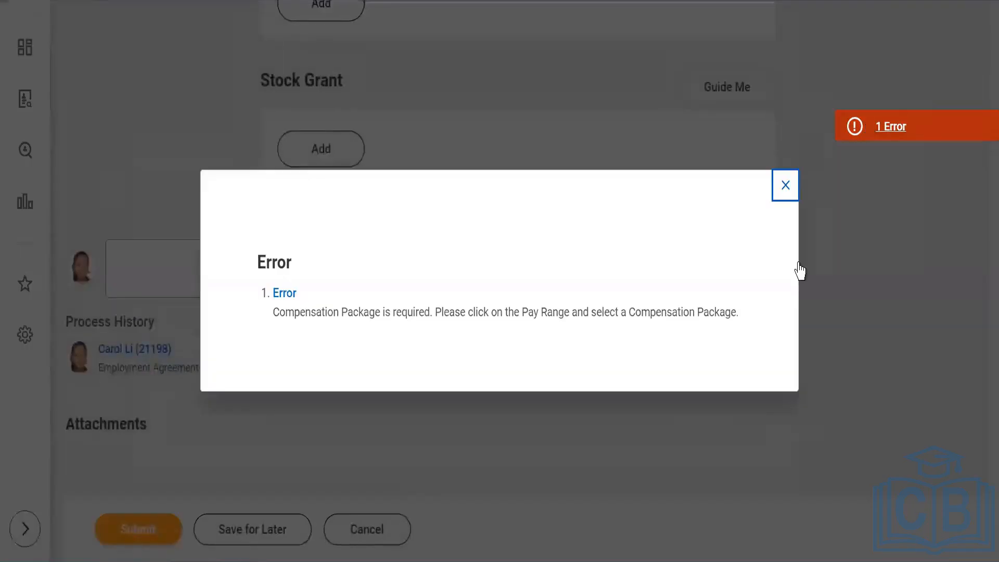
left_click(785, 185)
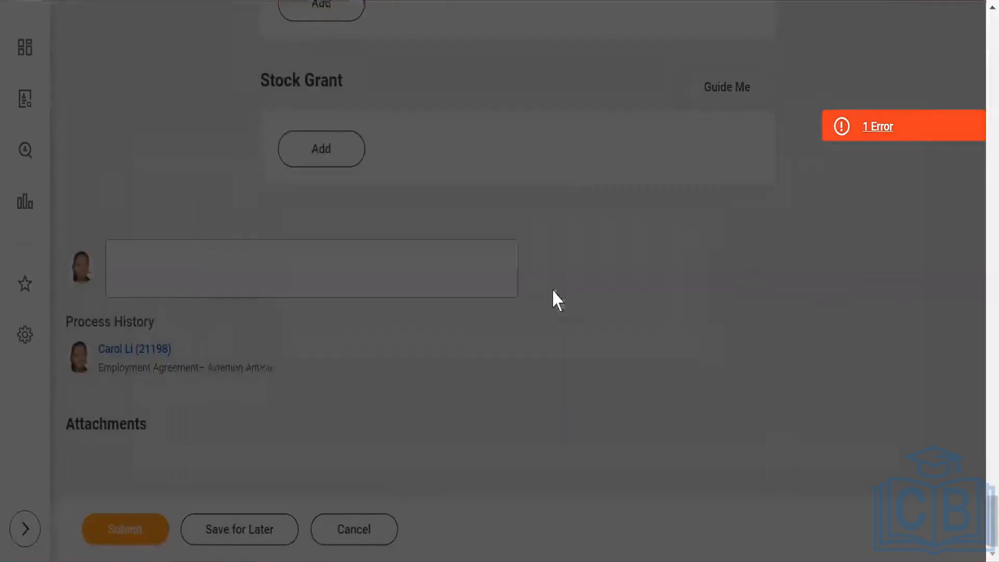
Step: Set the Guidelines Compensation Package to Skiims -Compensation Package
scroll(551, 292, "up", 10)
scroll(556, 307, "up", 15)
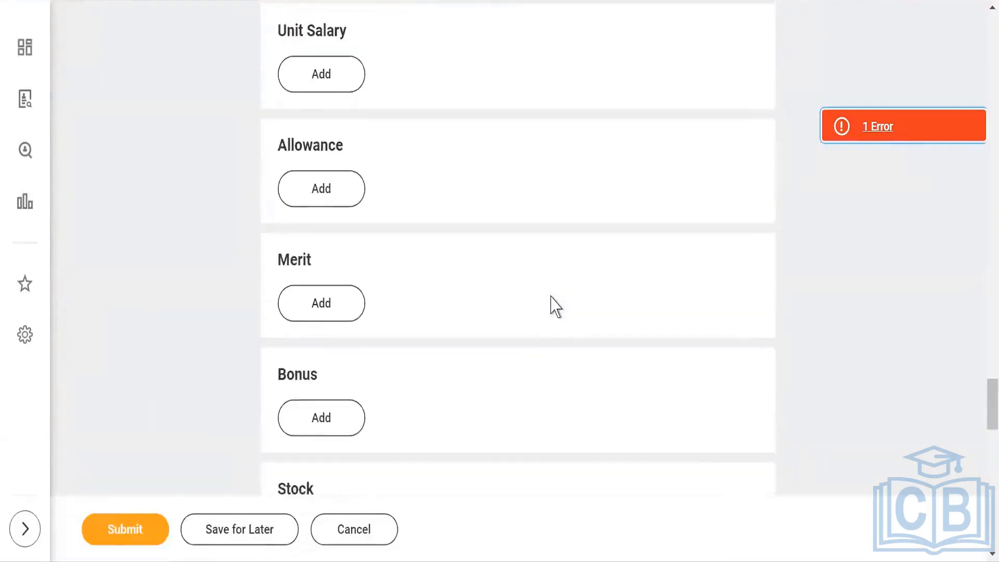
left_click(594, 382)
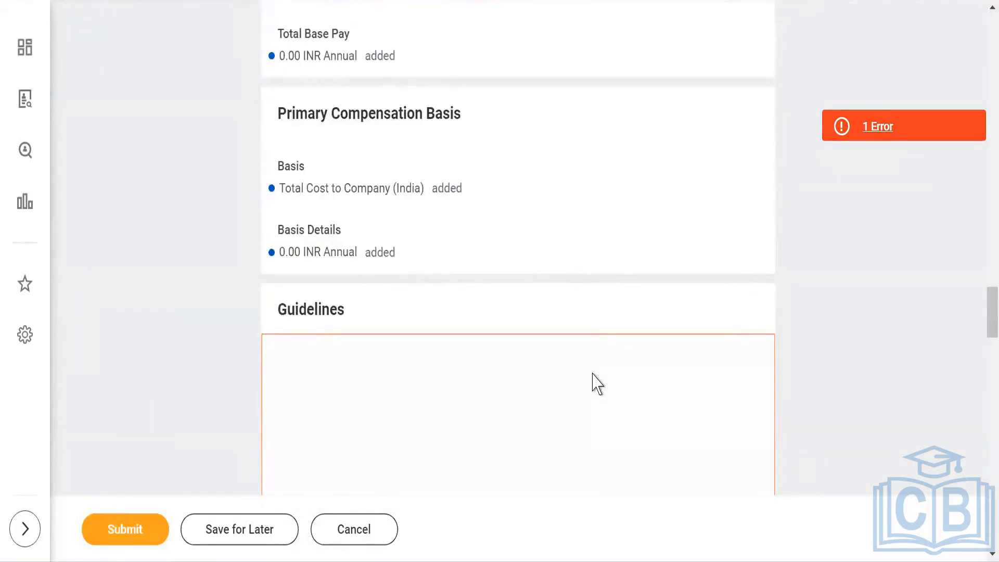
left_click(298, 392)
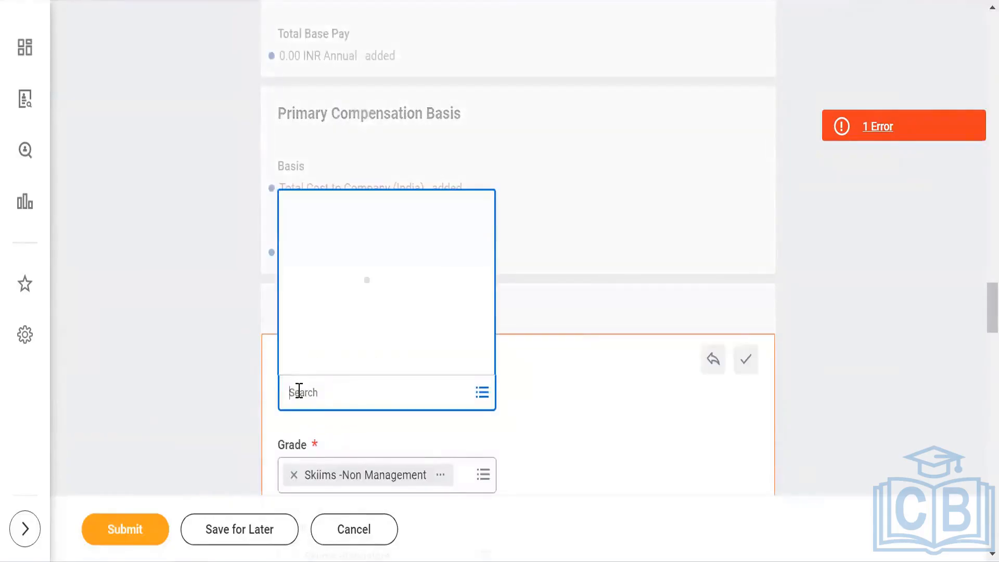
type("skiims")
left_click(181, 351)
Step: Submit the employment agreement
scroll(182, 351, "down", 2)
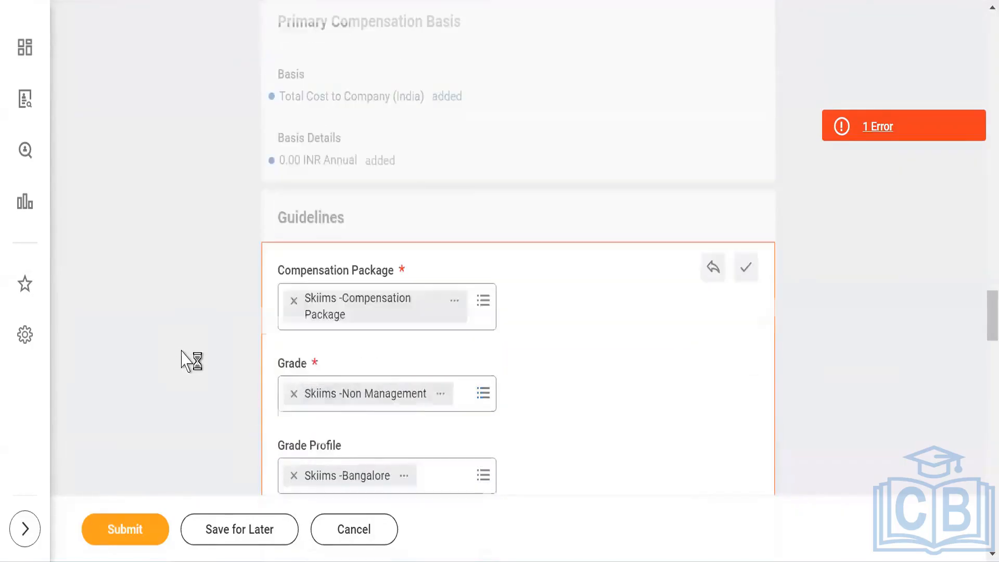
scroll(307, 250, "down", 3)
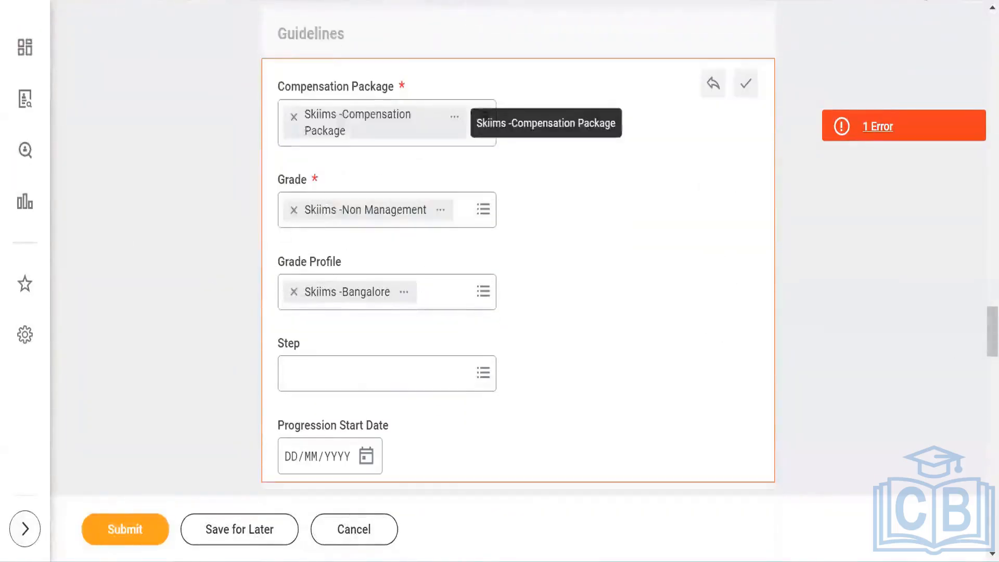
left_click(126, 528)
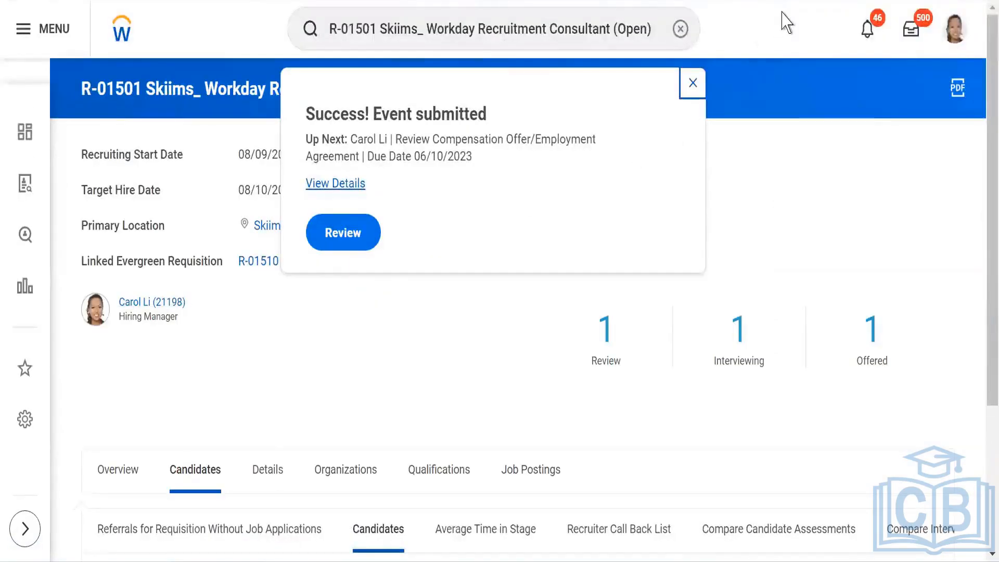
Step: Open the compensation offer/employment agreement review task and approve it
left_click(341, 234)
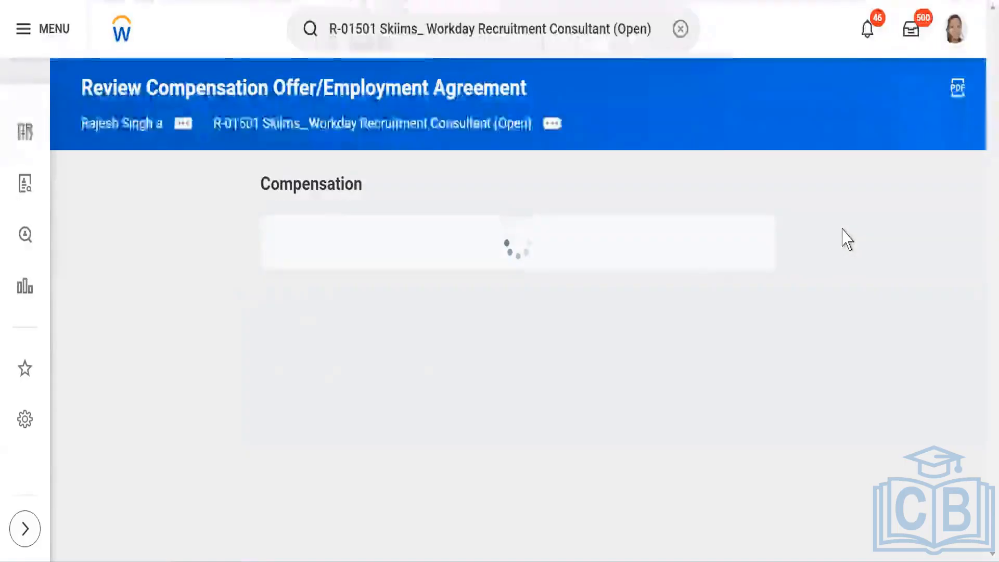
scroll(165, 287, "down", 15)
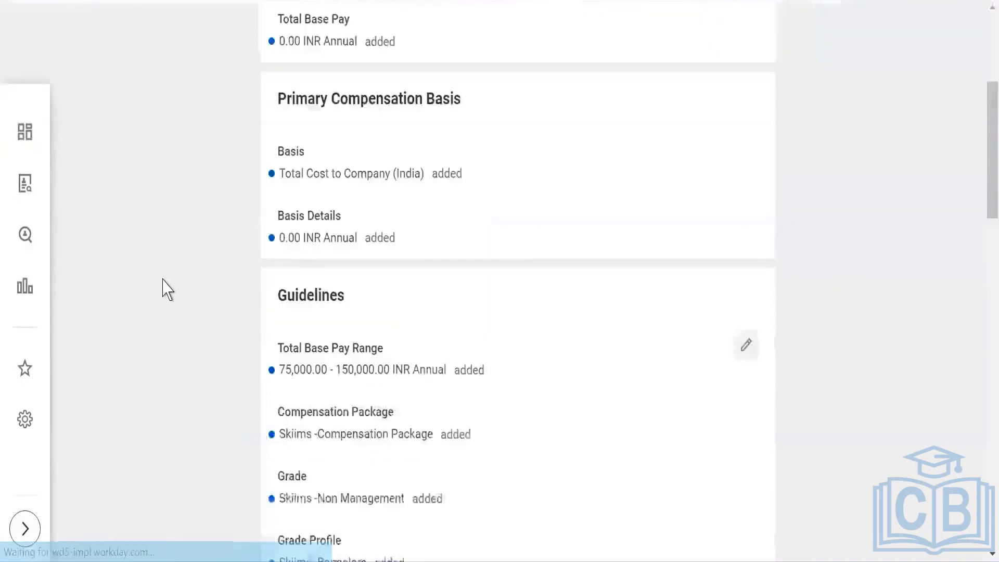
left_click(129, 534)
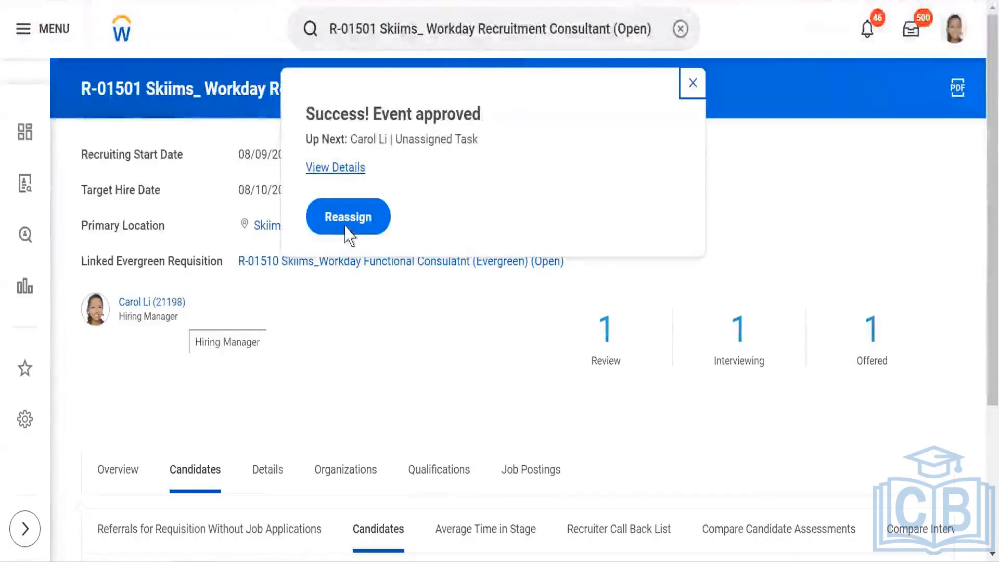
left_click(697, 84)
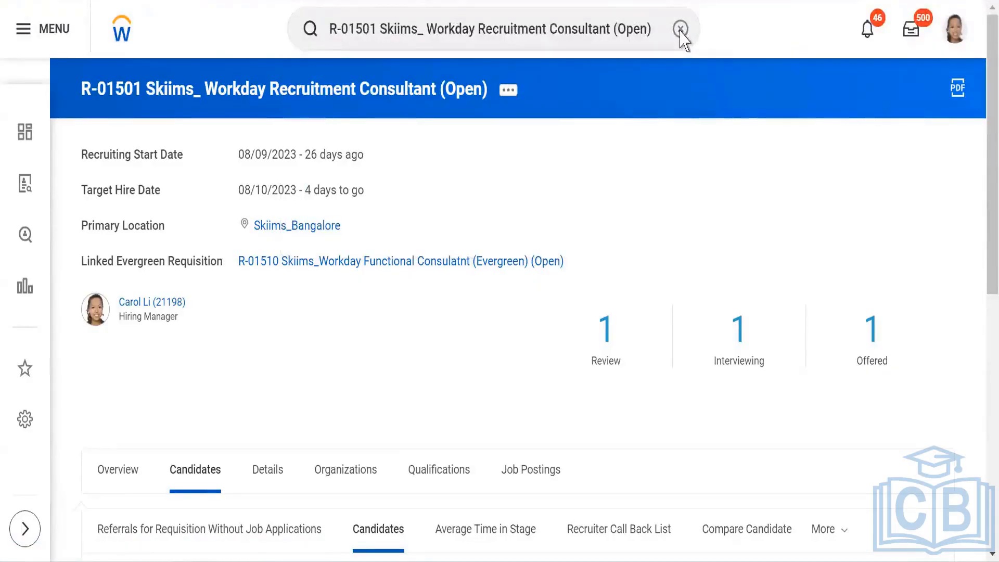
scroll(682, 39, "down", 8)
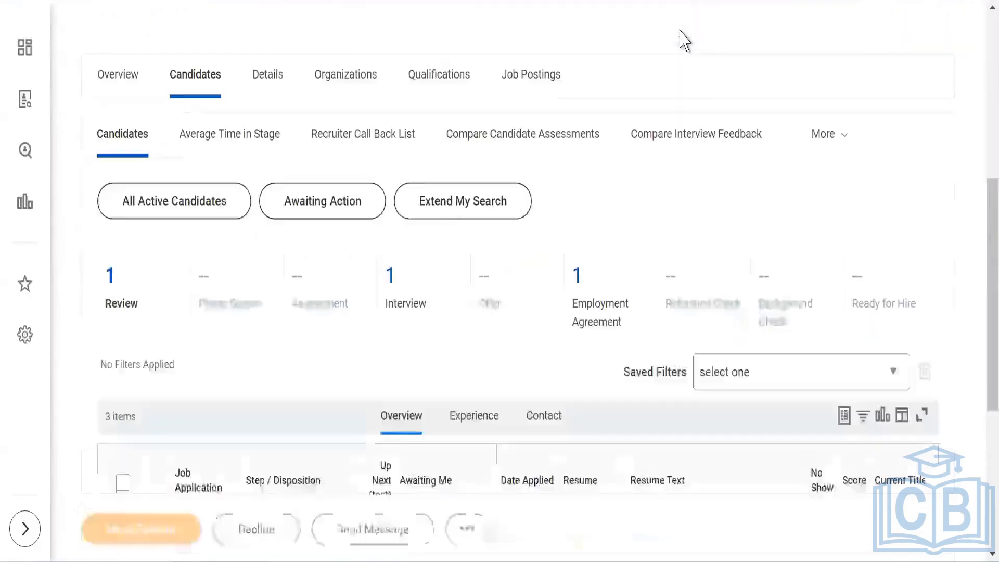
scroll(557, 187, "up", 8)
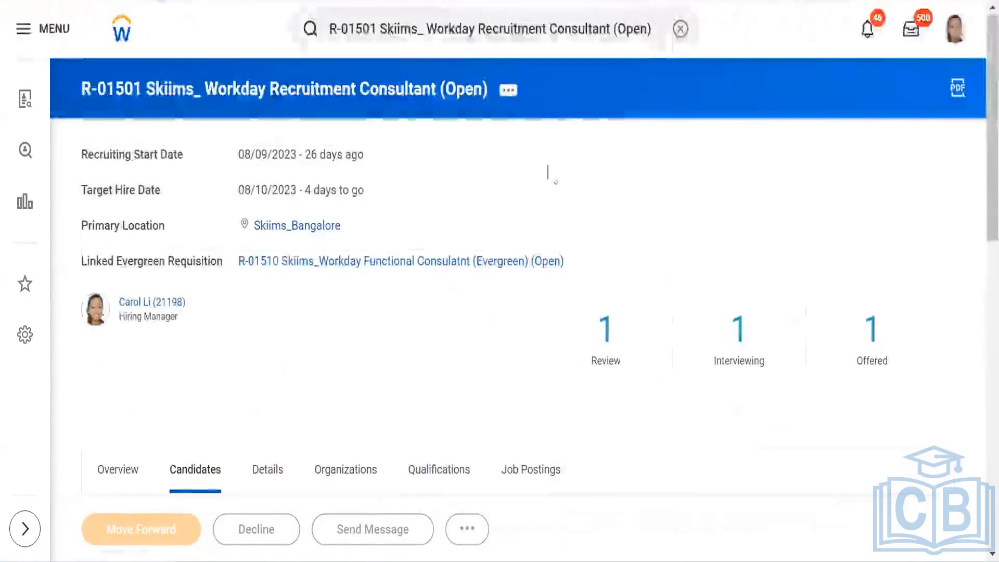
left_click(680, 30)
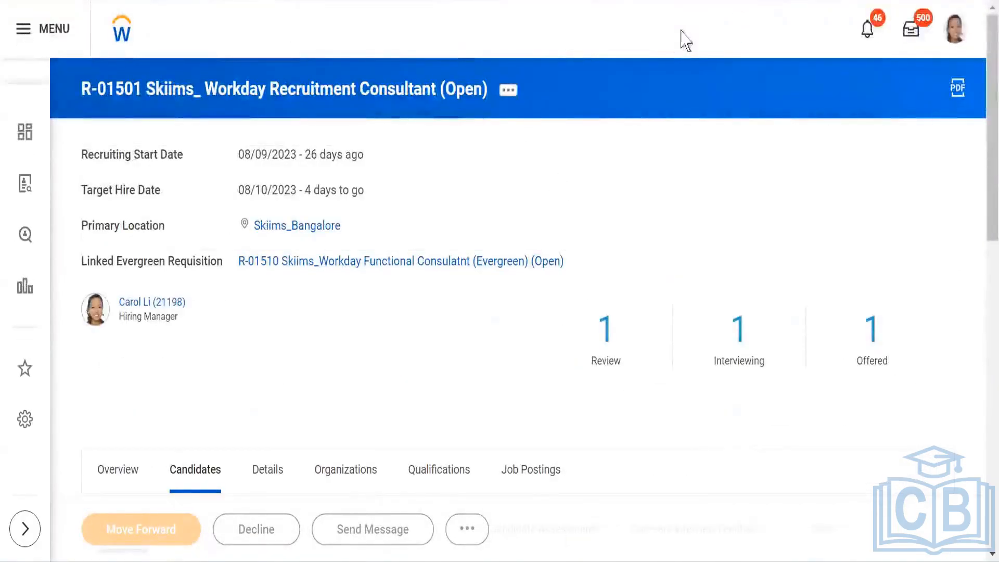
left_click(656, 31)
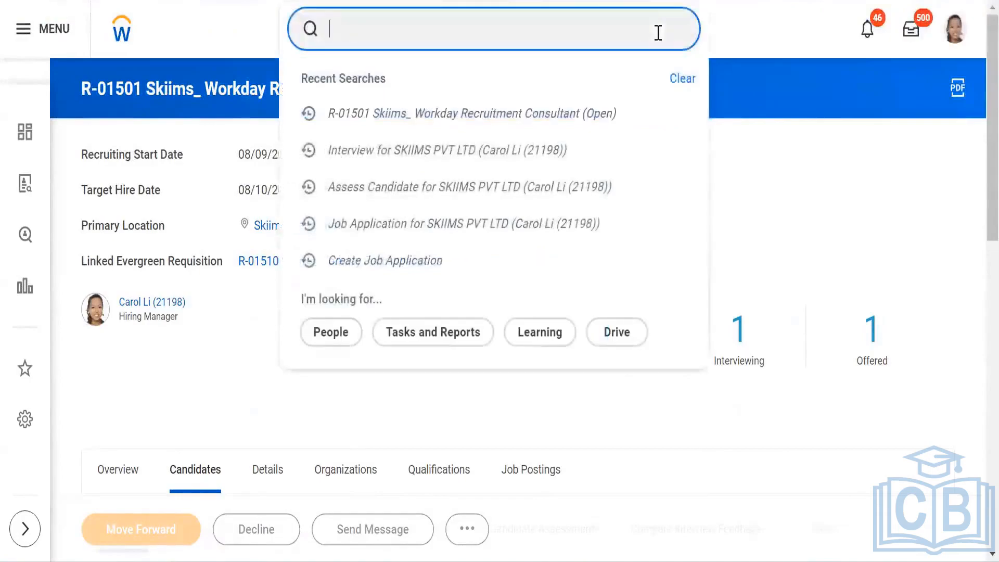
type("BP")
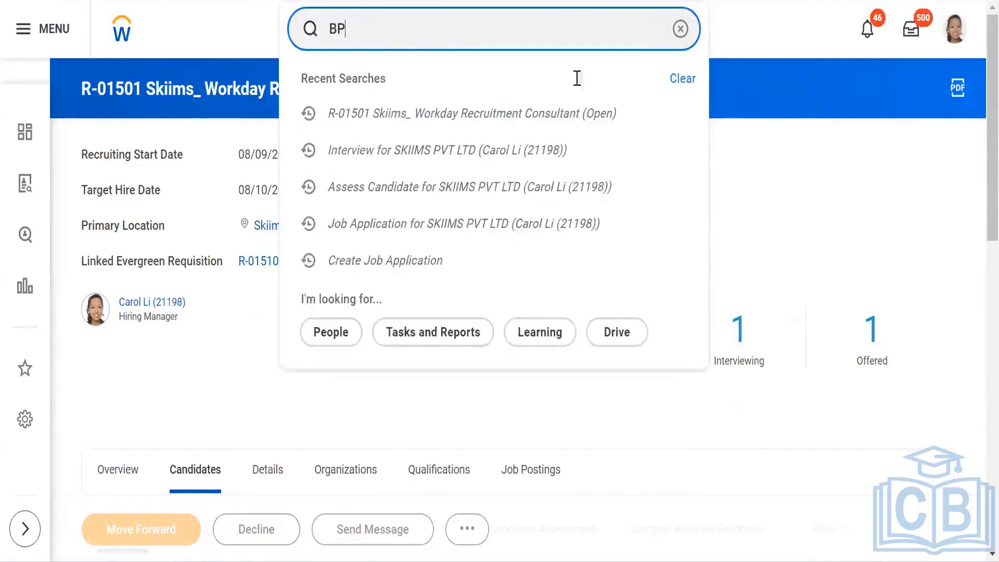
key("BackSpace")
key("BackSpace")
left_click(531, 117)
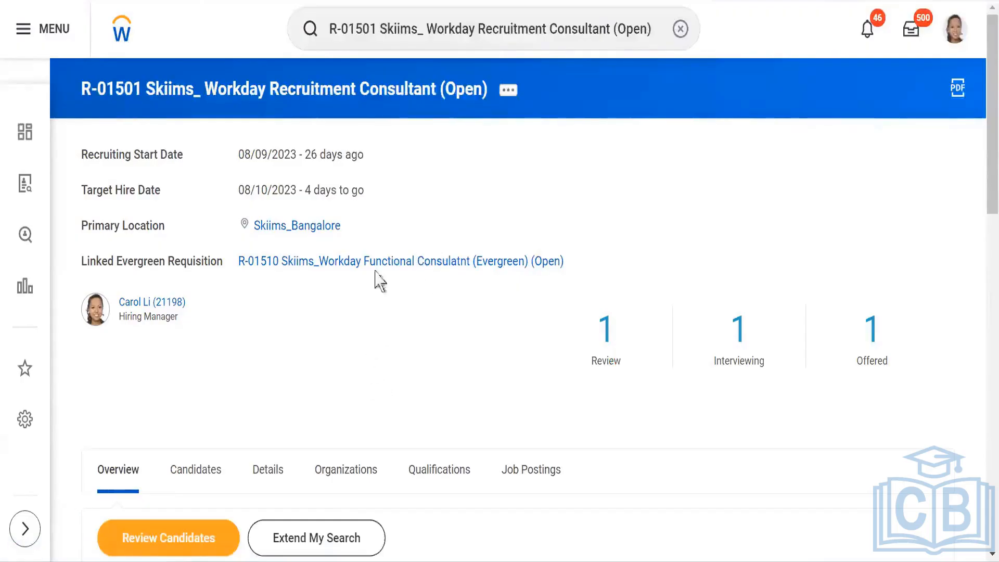
Step: Move the candidate at the Employment Agreement step forward to the Reference Check stage
scroll(374, 278, "down", 5)
left_click(201, 204)
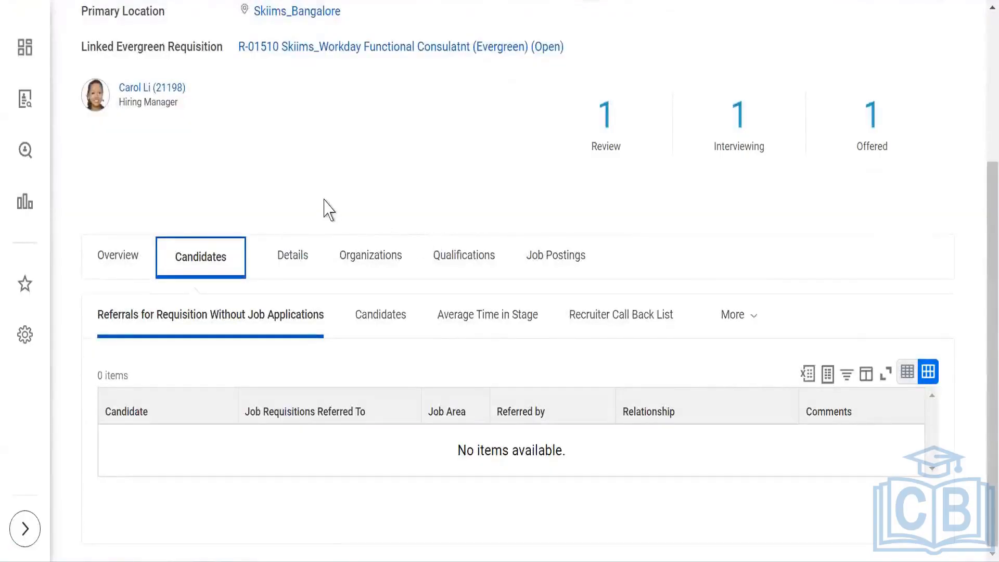
left_click(385, 317)
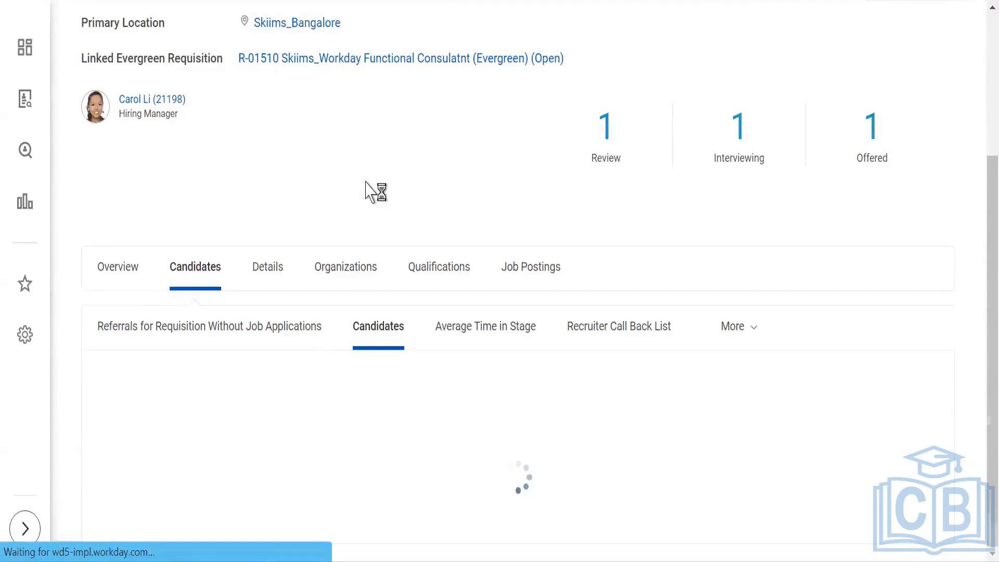
scroll(327, 204, "down", 2)
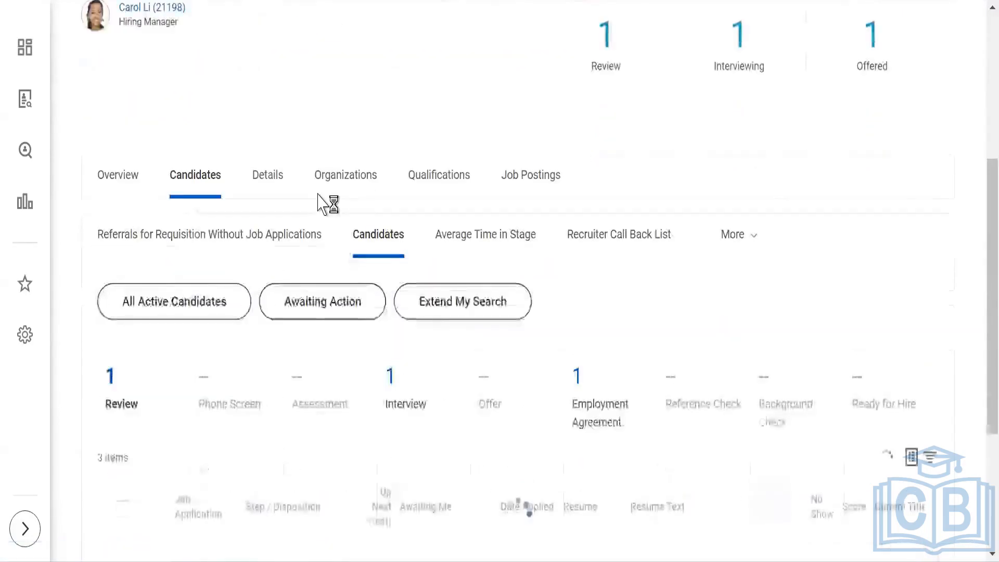
scroll(238, 190, "down", 4)
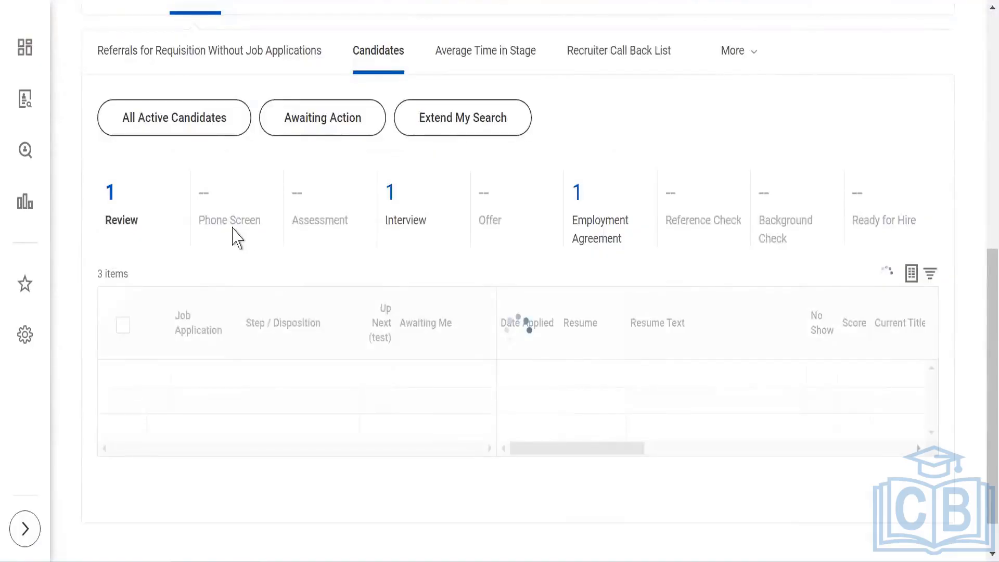
scroll(235, 250, "down", 3)
scroll(198, 323, "down", 1)
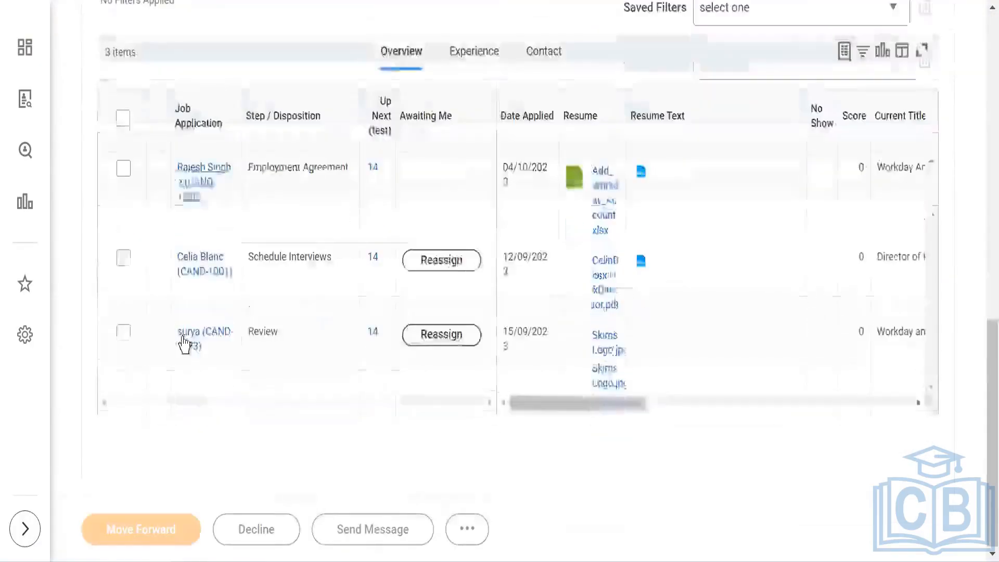
scroll(183, 344, "up", 2)
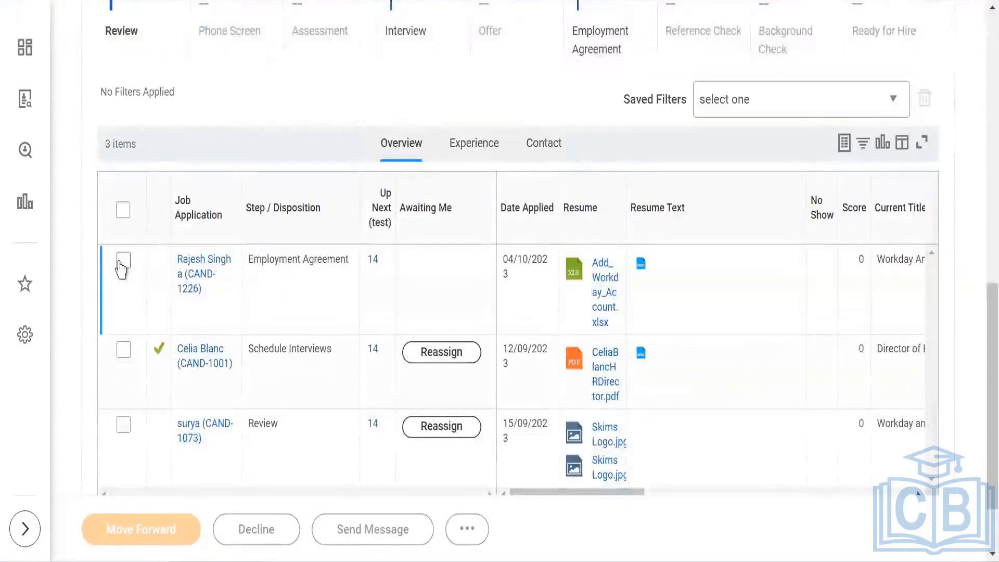
left_click(124, 262)
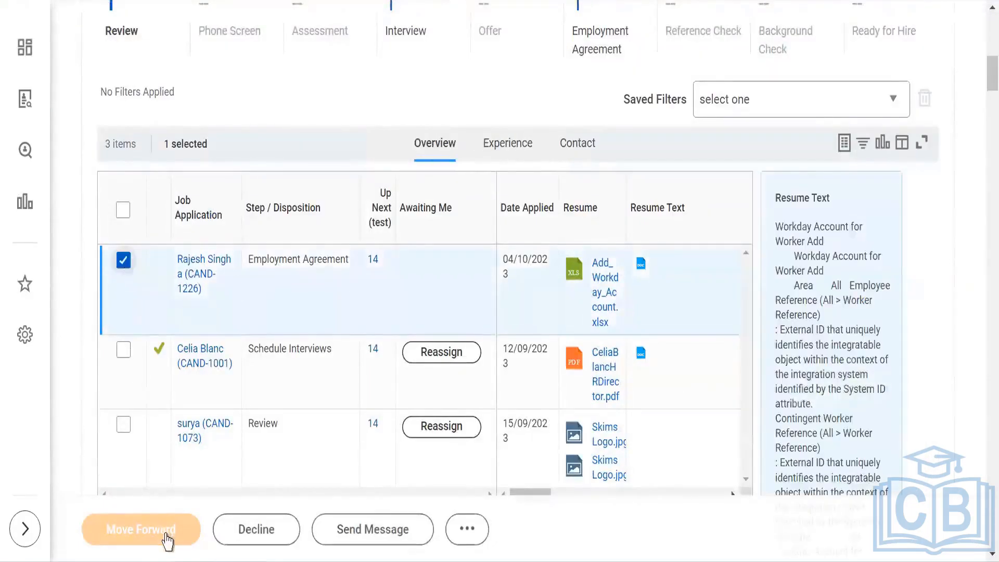
left_click(166, 536)
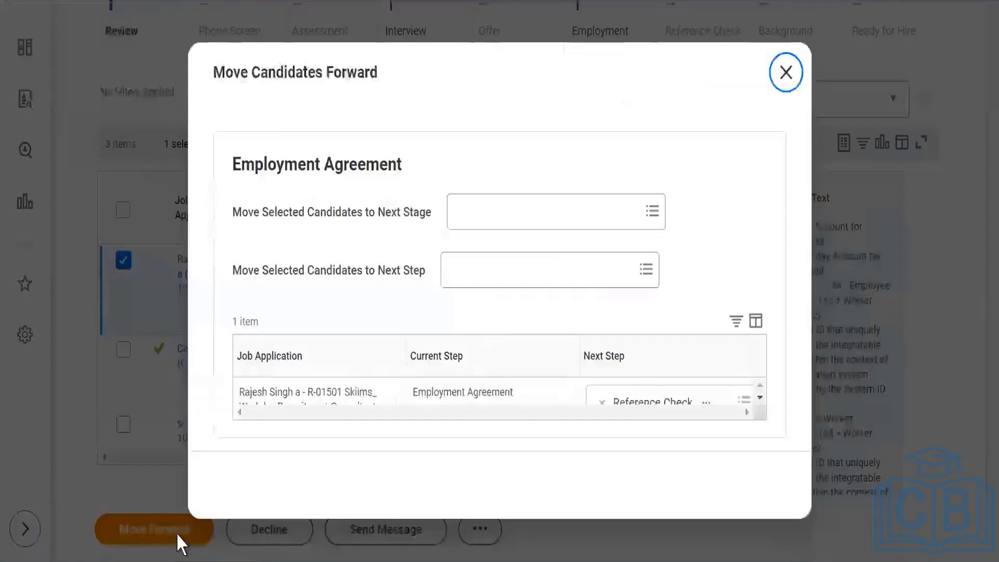
left_click(567, 176)
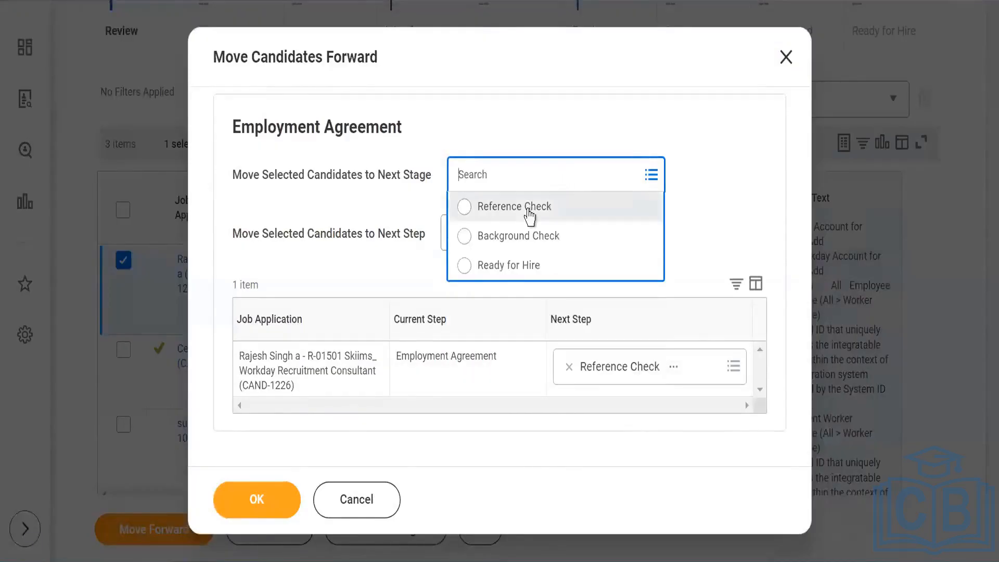
left_click(530, 209)
left_click(256, 501)
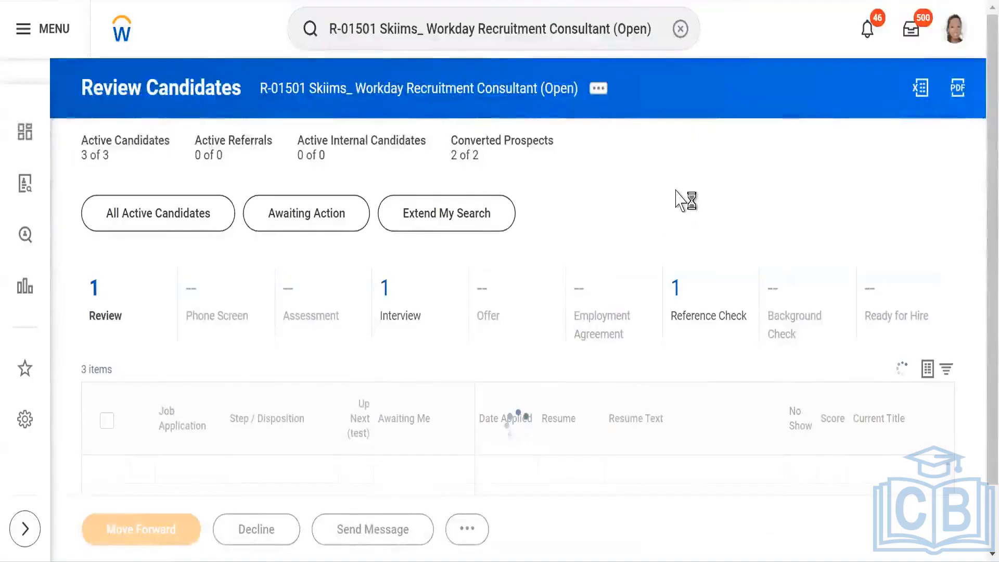
Step: Move the same candidate forward from Reference Check to the Background Check stage
scroll(621, 222, "down", 1)
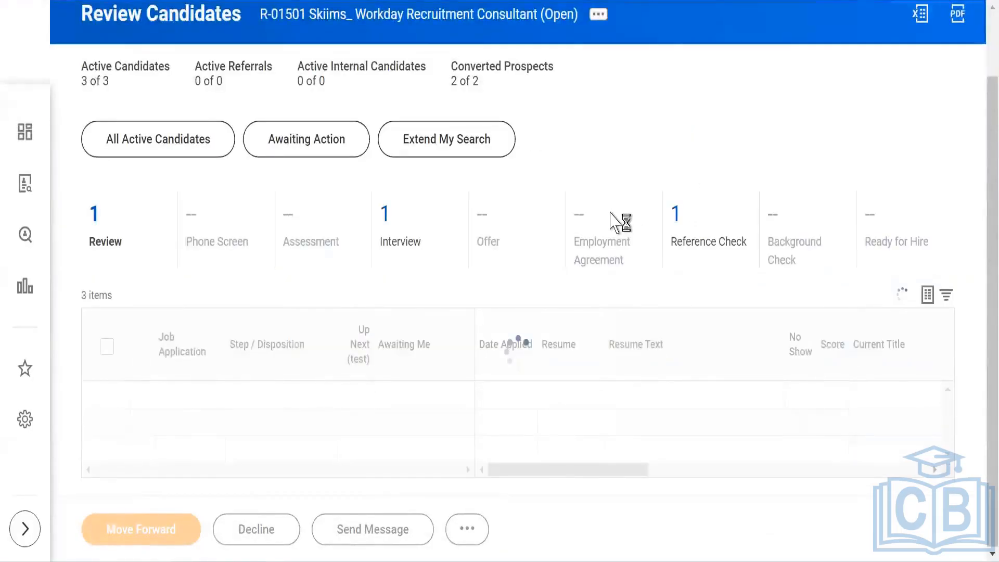
scroll(609, 326, "down", 1)
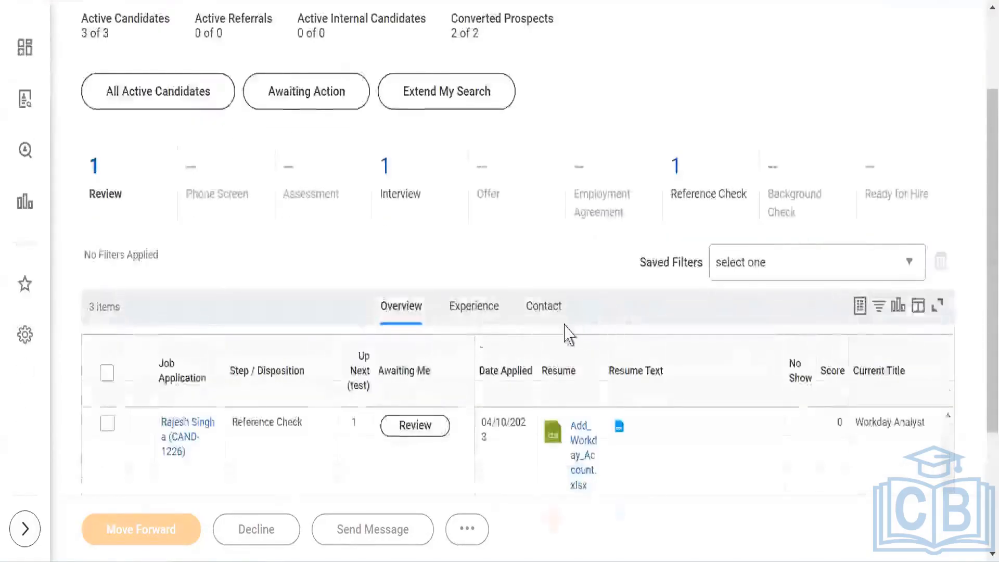
scroll(567, 334, "down", 2)
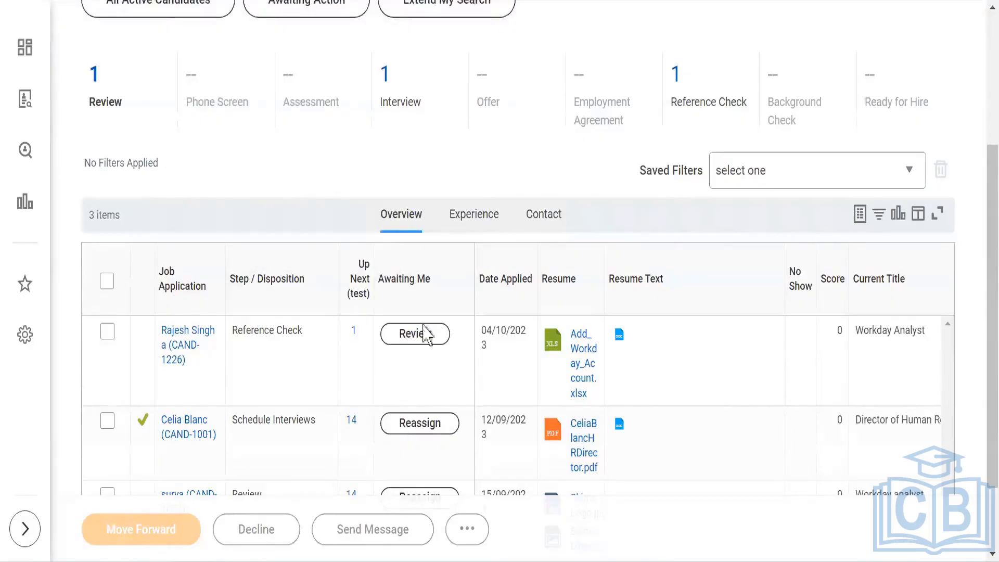
left_click(106, 332)
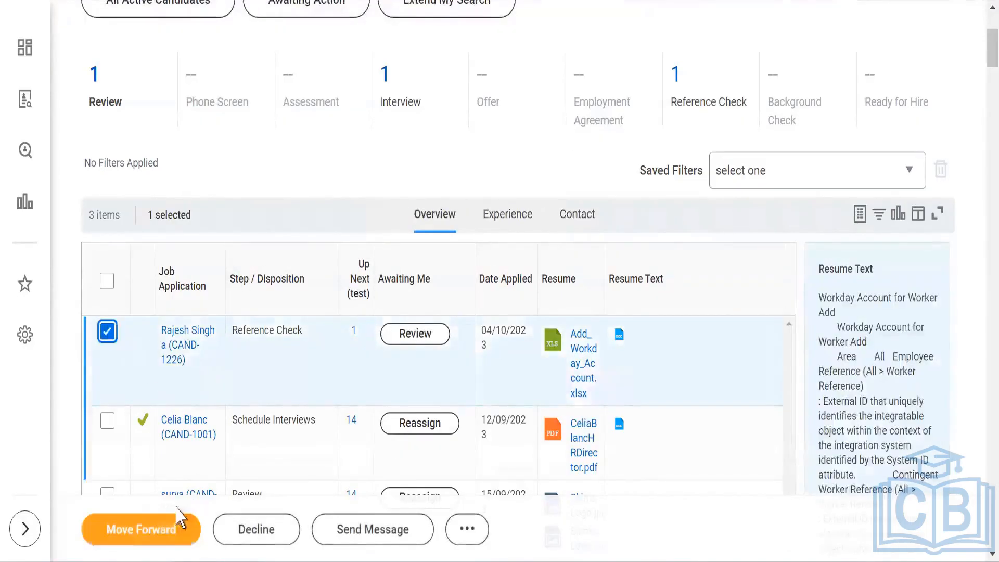
left_click(161, 531)
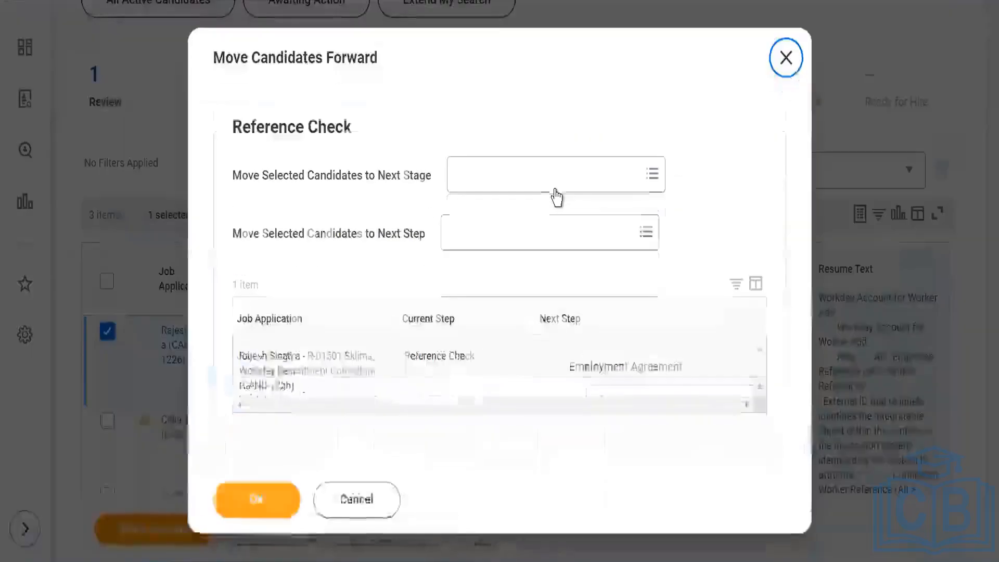
left_click(545, 182)
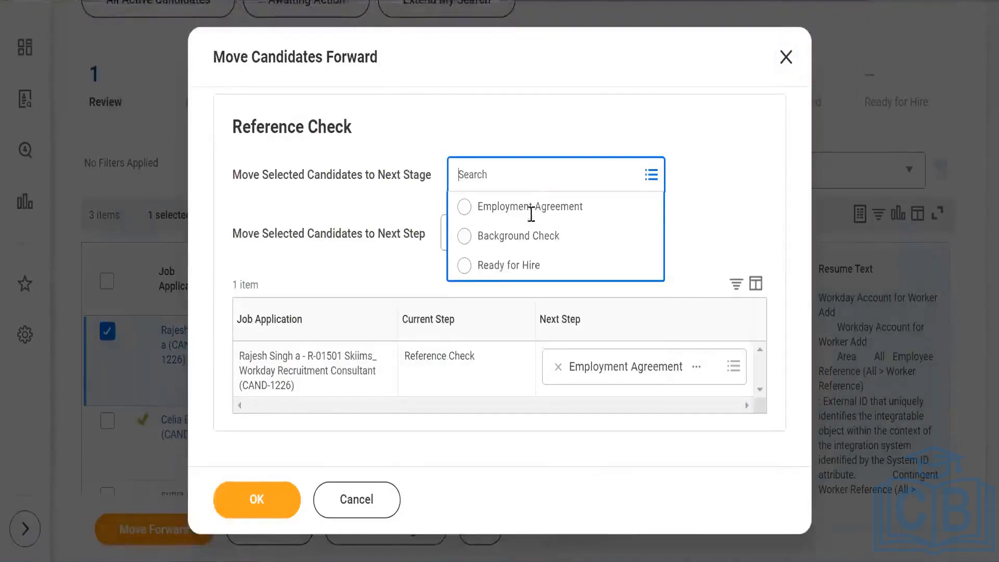
left_click(593, 234)
left_click(257, 499)
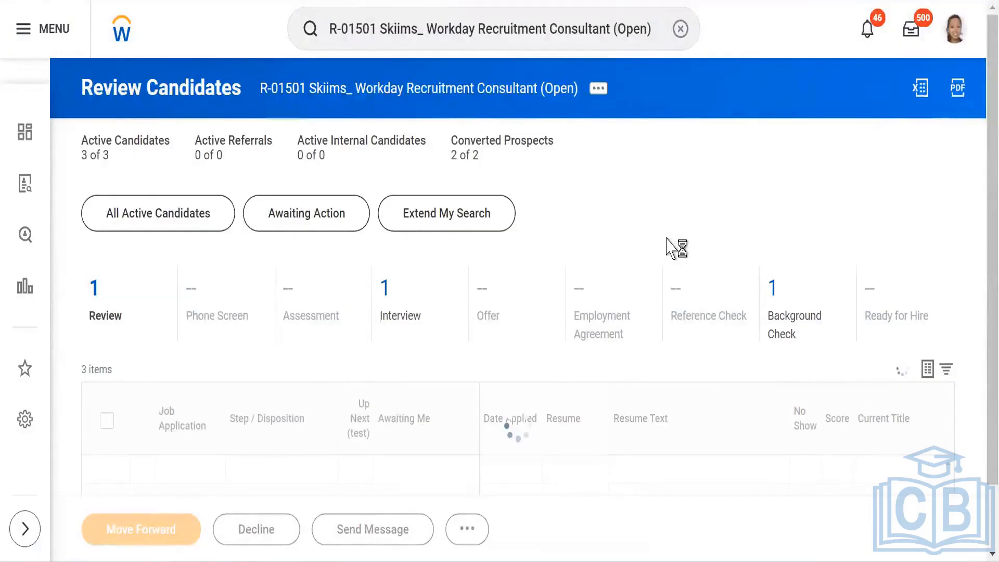
Step: Start the candidate's background check and choose Professional Check as the package name
scroll(634, 250, "down", 1)
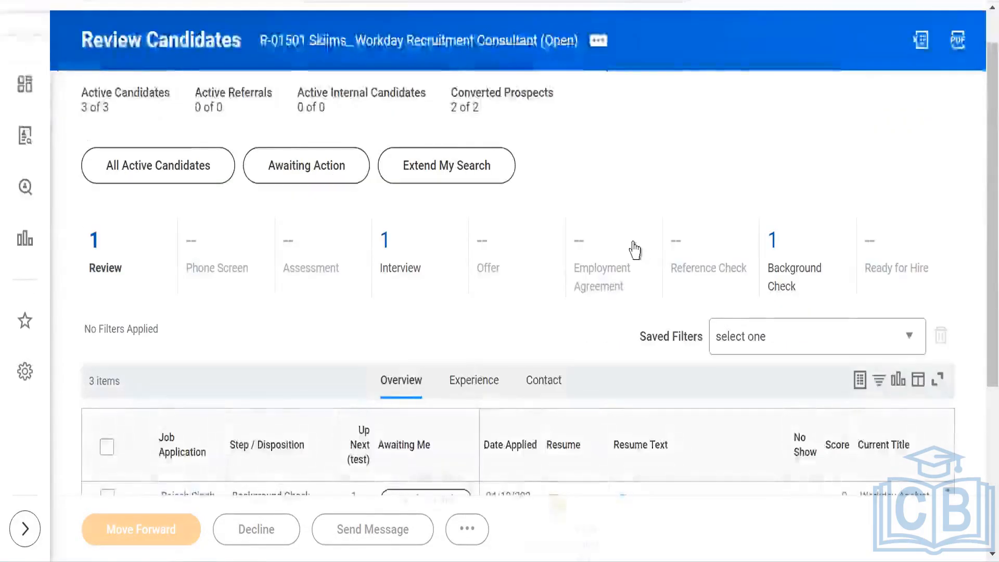
scroll(634, 249, "down", 3)
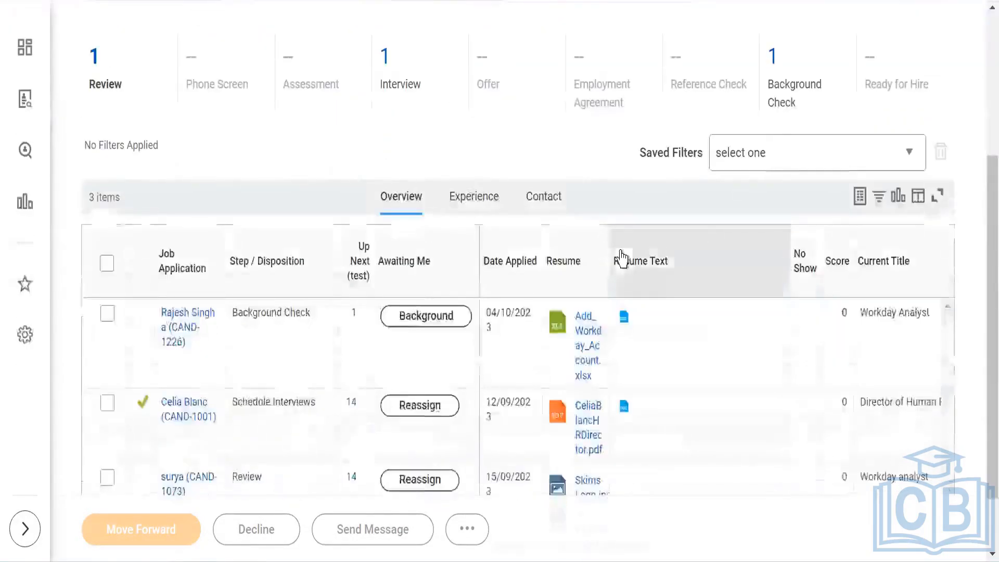
left_click(425, 327)
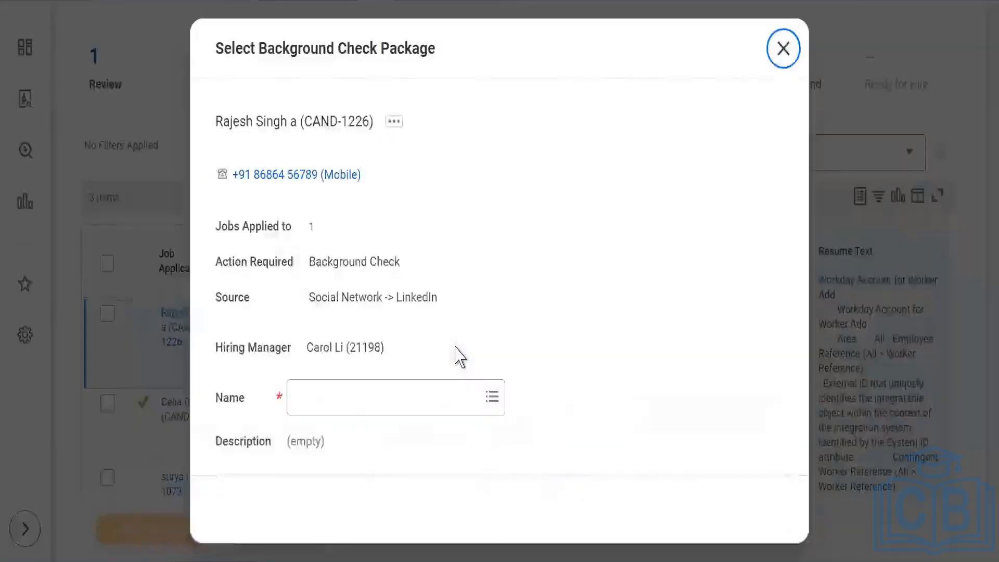
left_click(479, 382)
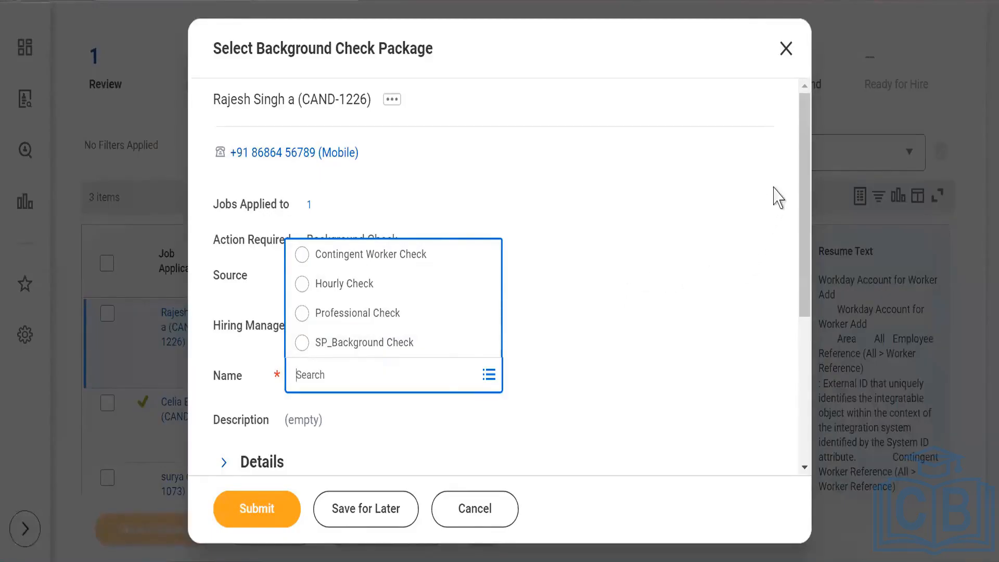
left_click_drag(801, 134, 805, 205)
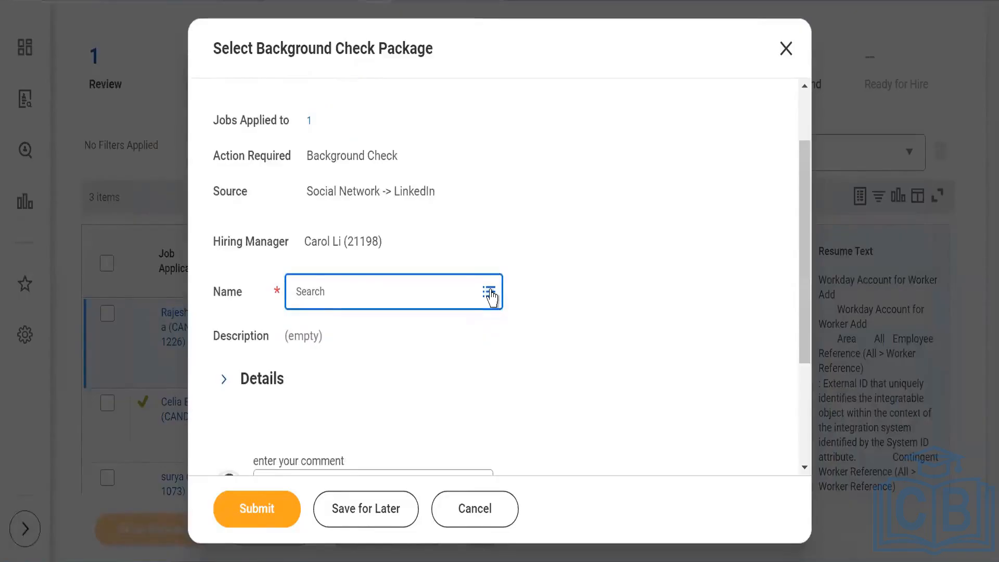
left_click(489, 294)
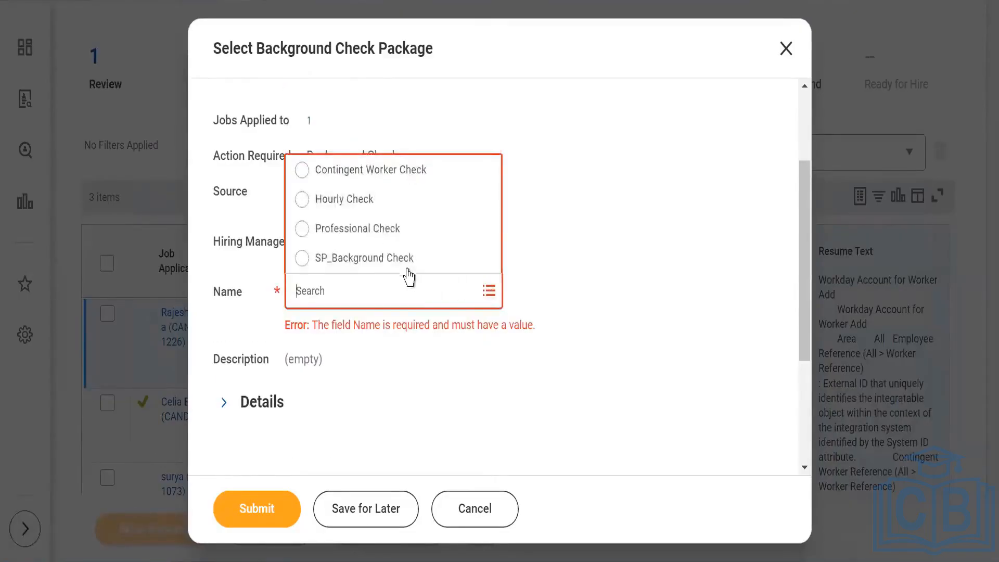
left_click(380, 231)
scroll(479, 305, "down", 3)
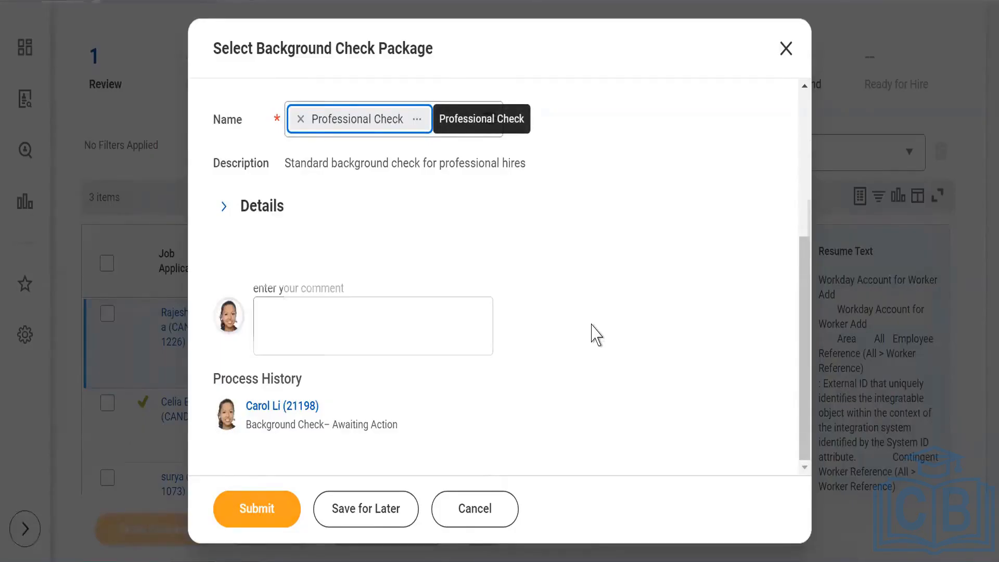
scroll(593, 333, "up", 2)
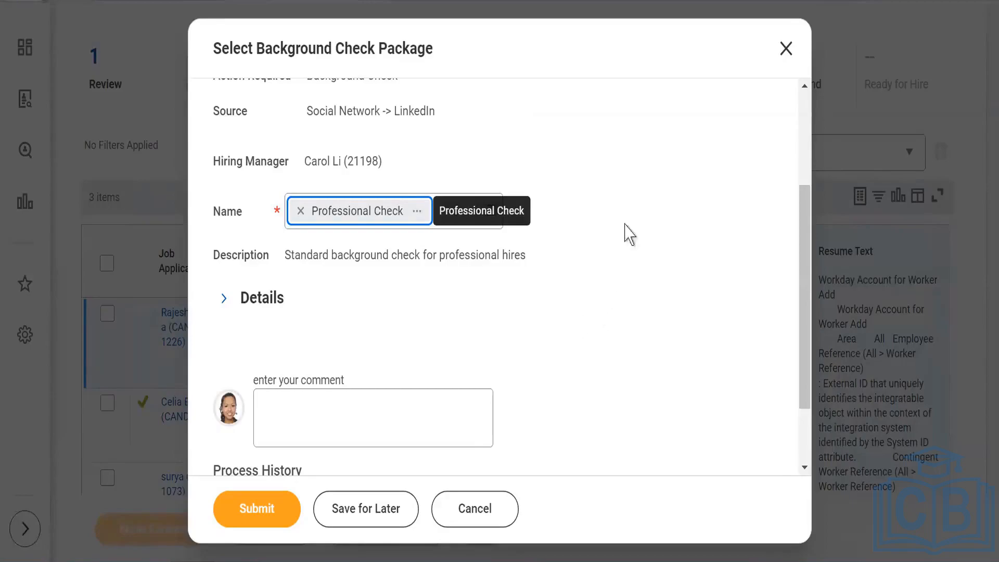
Step: Submit the Professional Check background check package and record the background check's overall status as Passed
left_click(591, 138)
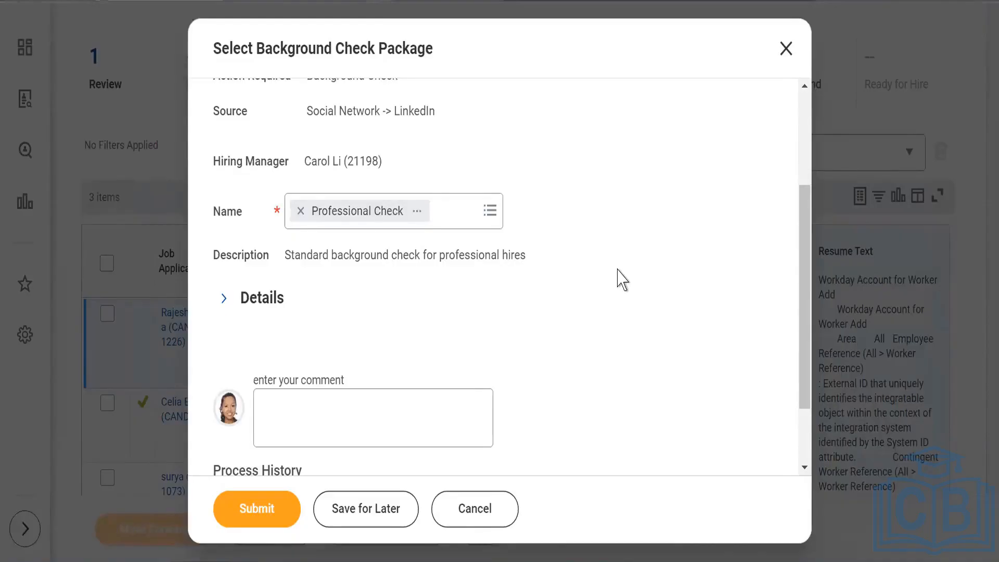
left_click(256, 509)
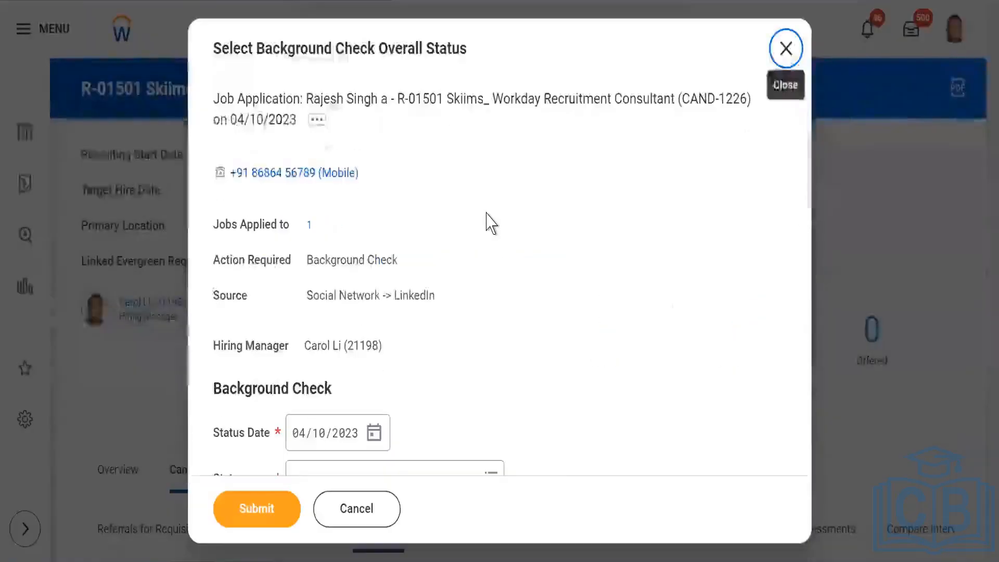
scroll(489, 298, "down", 3)
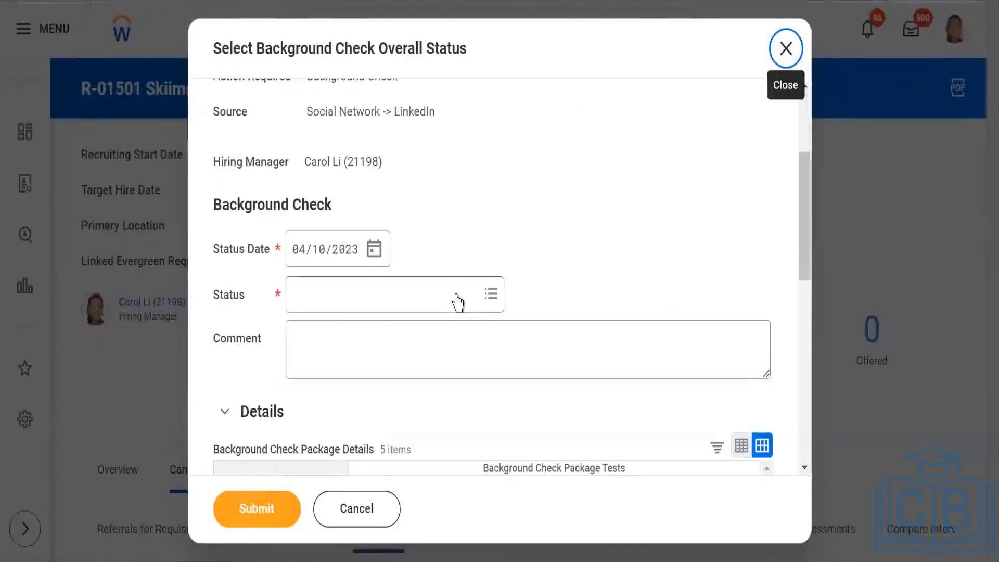
left_click(457, 292)
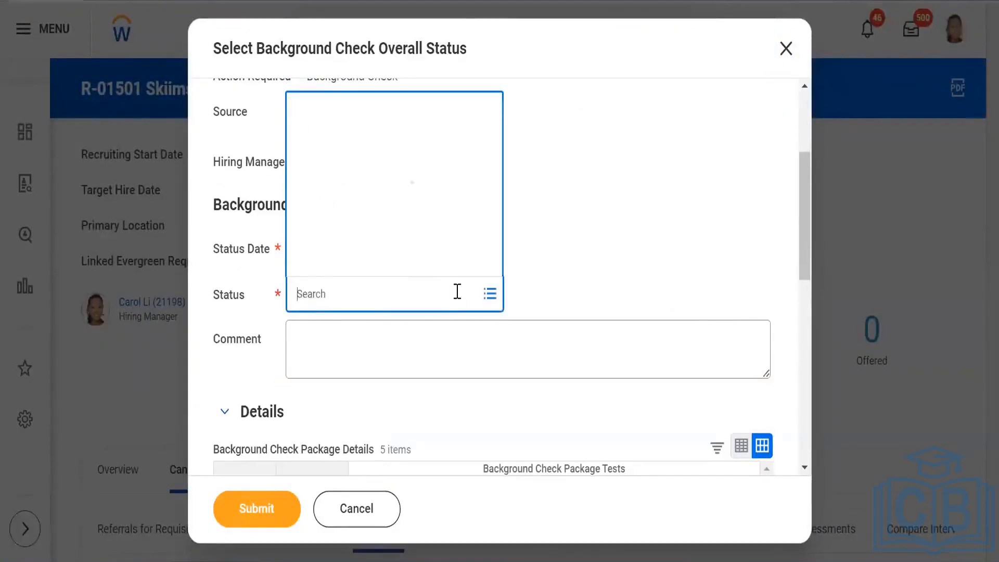
left_click(335, 234)
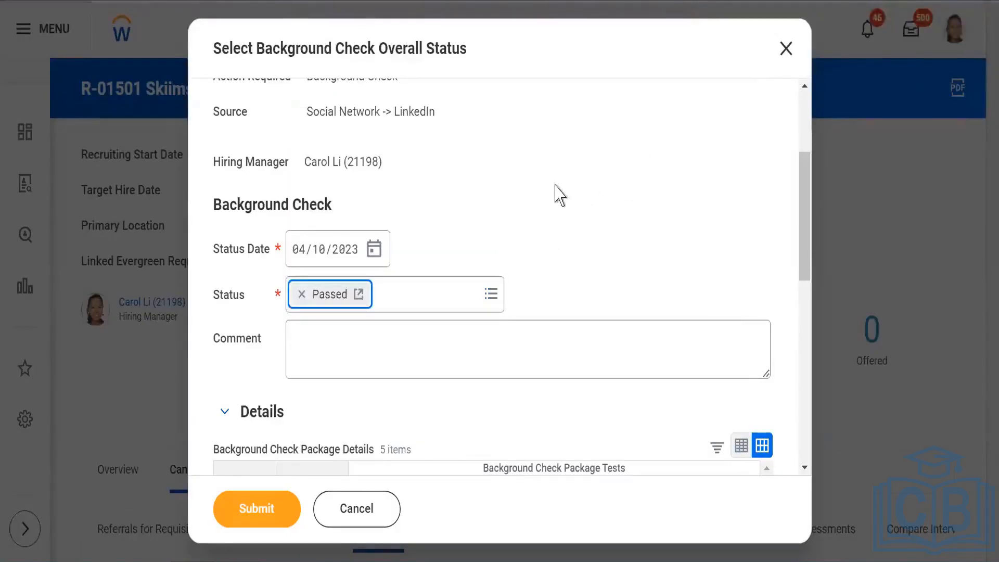
left_click(265, 493)
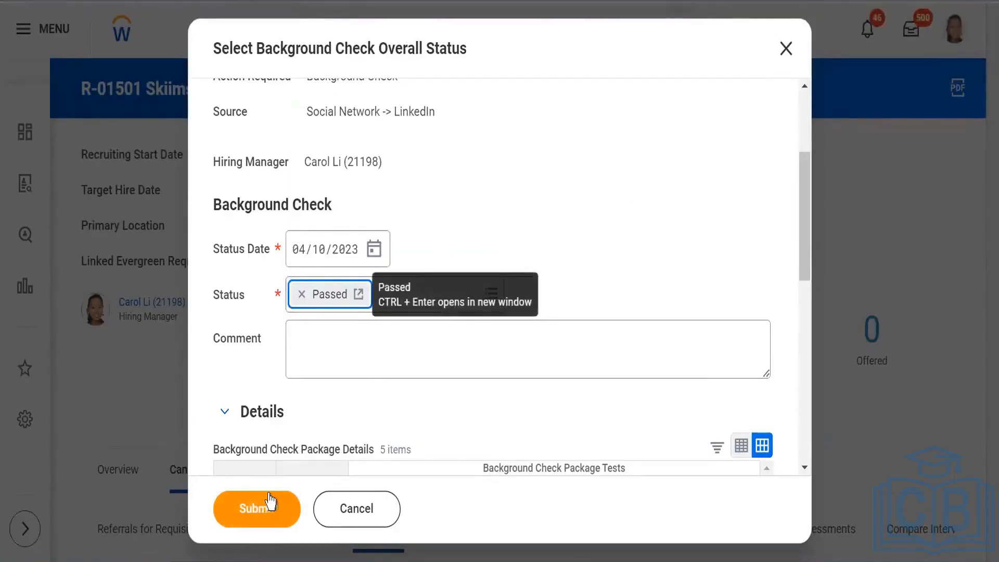
scroll(626, 239, "down", 3)
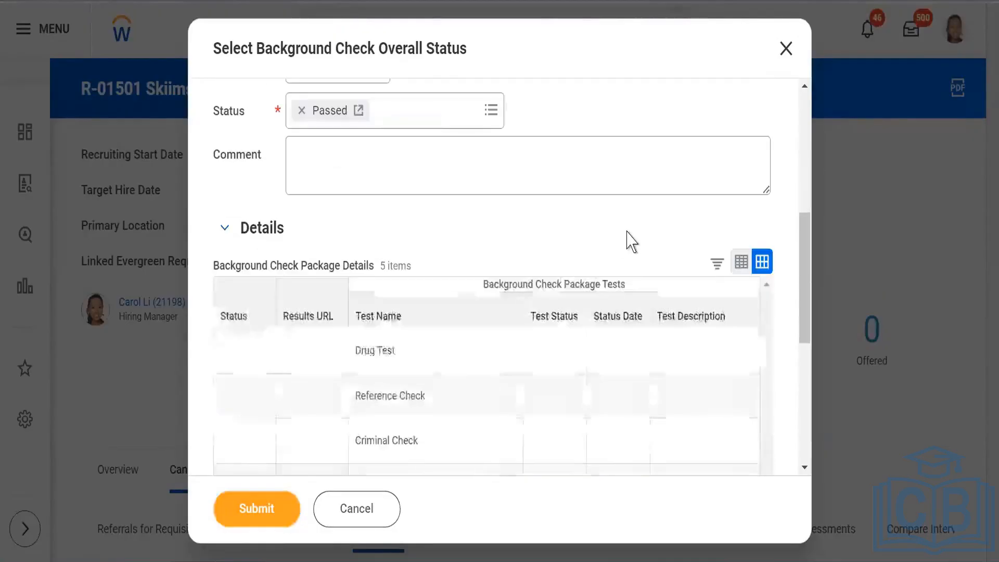
scroll(618, 241, "down", 3)
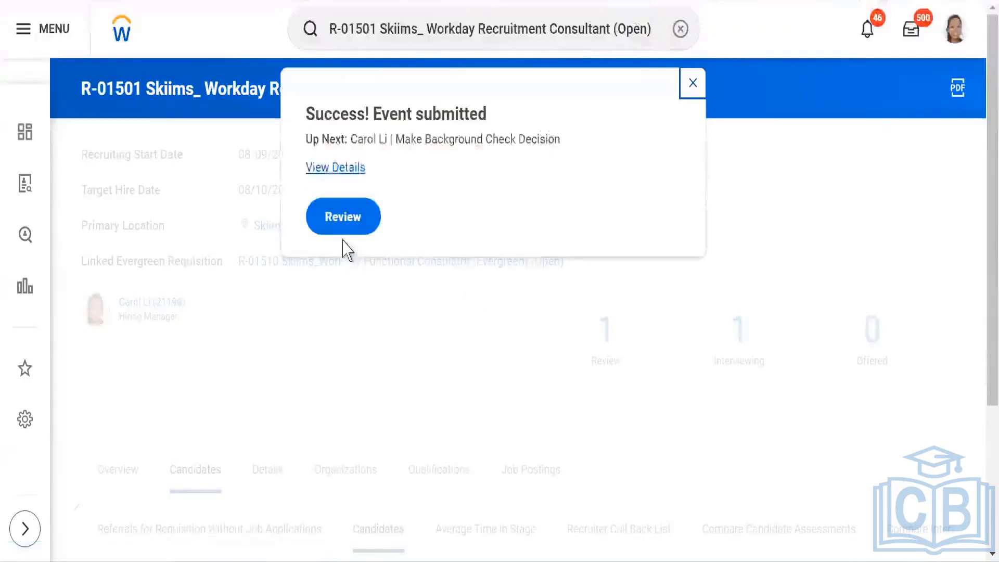
Step: Review the requisition's candidates, filtering the pipeline to the Ready for Hire stage
left_click(340, 218)
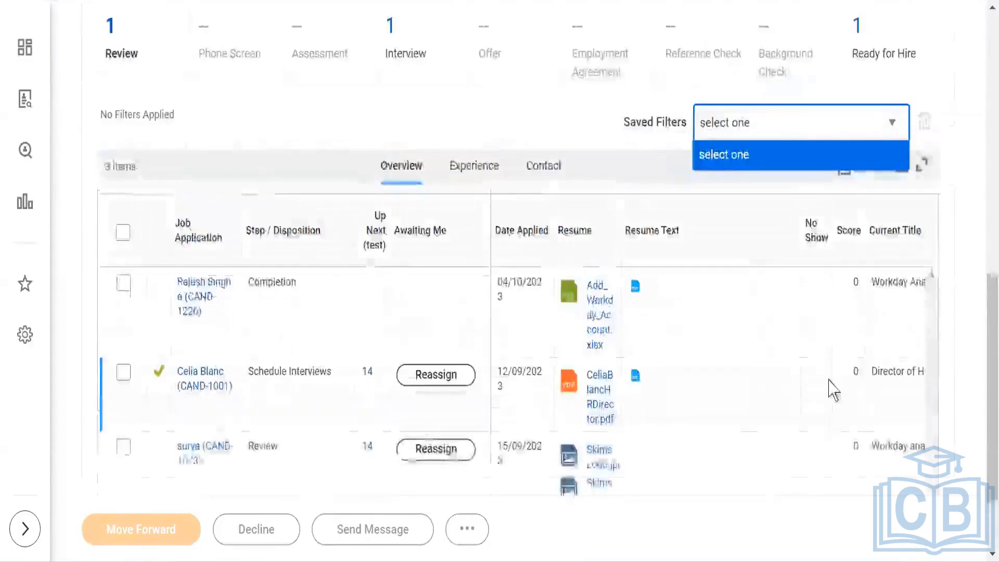
scroll(858, 358, "up", 5)
left_click(879, 322)
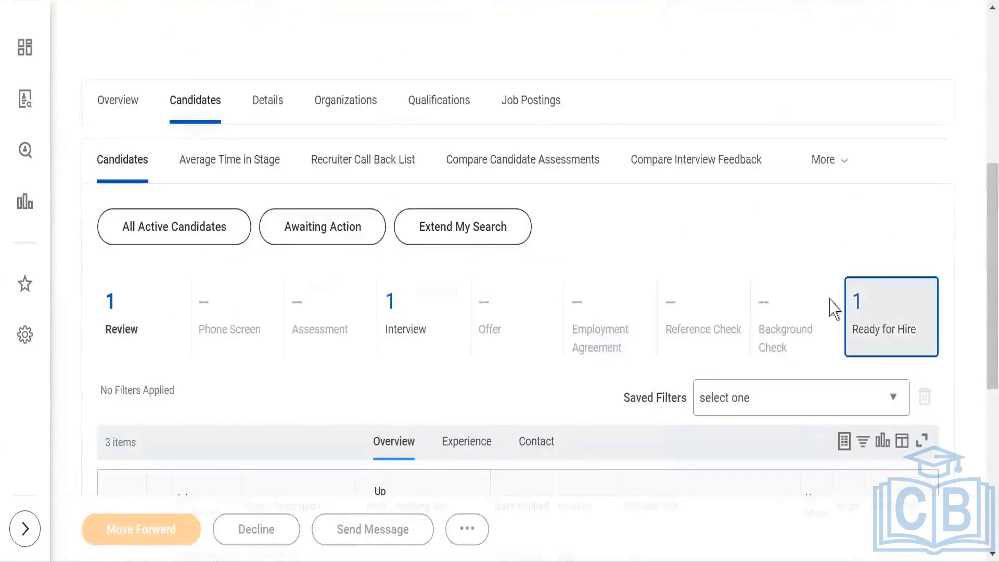
scroll(738, 292, "down", 2)
scroll(688, 297, "down", 2)
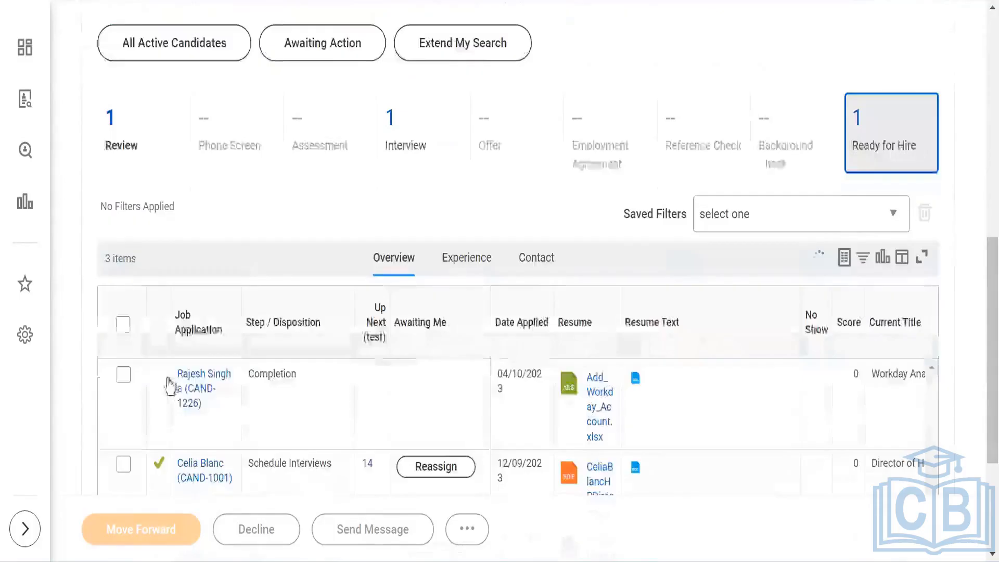
scroll(346, 304, "down", 4)
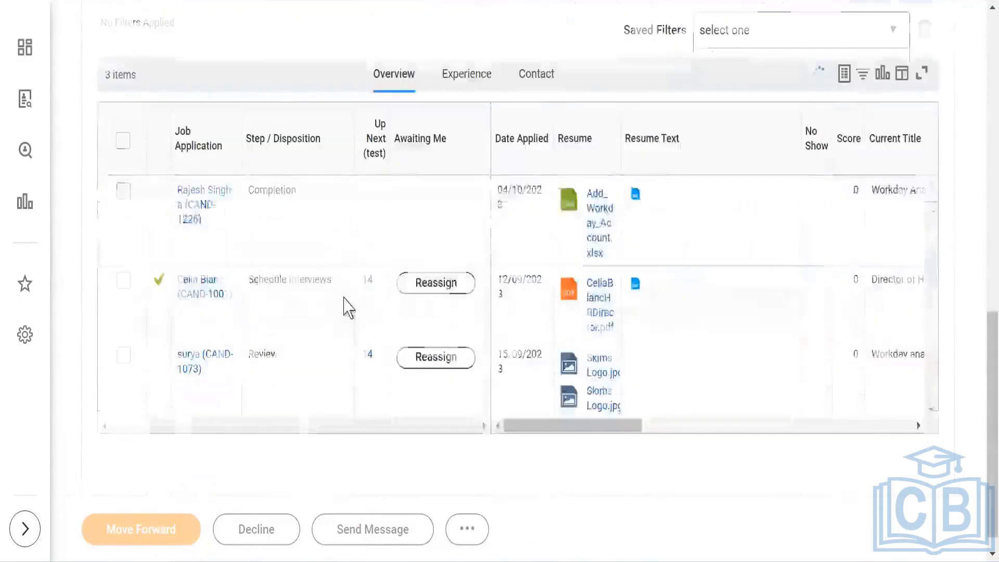
scroll(347, 308, "up", 7)
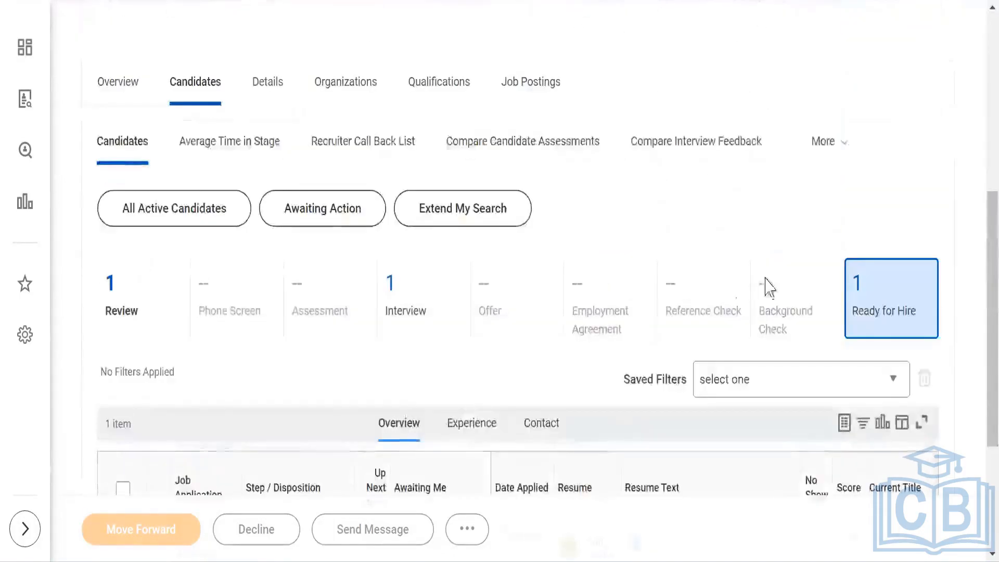
scroll(925, 228, "up", 6)
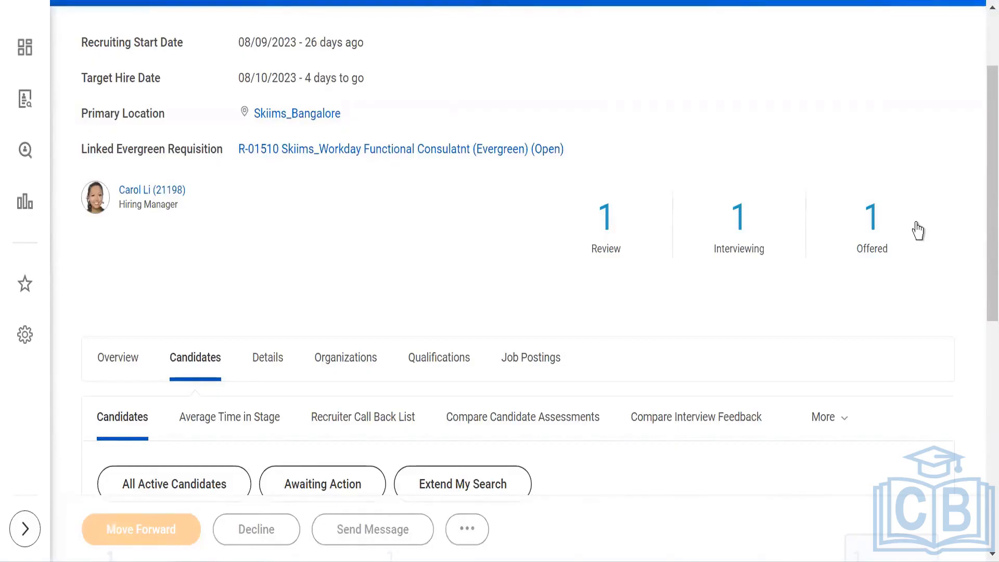
left_click(917, 231)
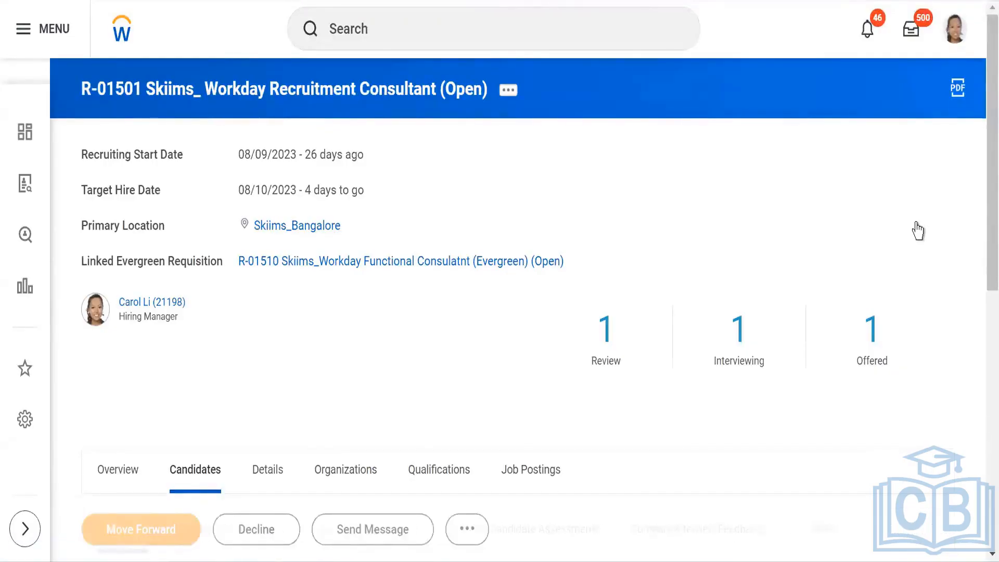
scroll(917, 231, "down", 8)
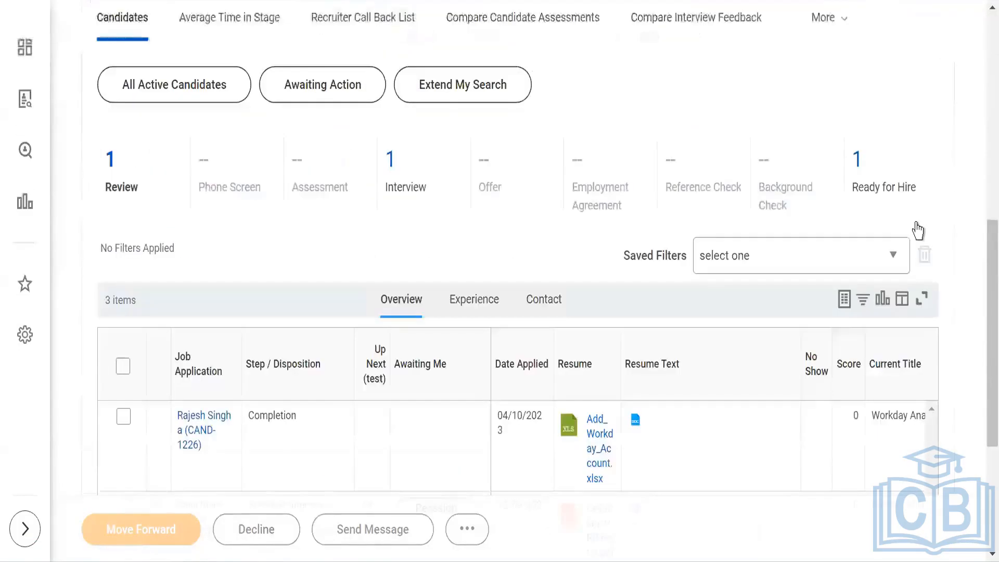